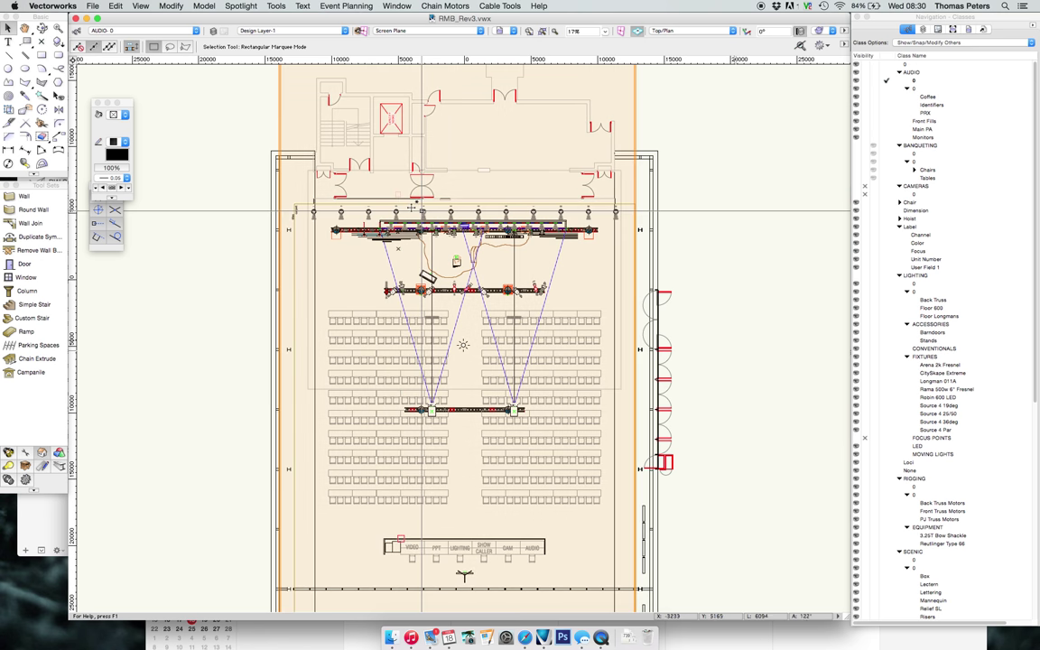
Examine the trusses, fixtures and stage layout up close in plan and from an angled 3D view
{"action": "scroll", "coordinate": [440, 194], "scroll_direction": "up", "scroll_amount": 7}
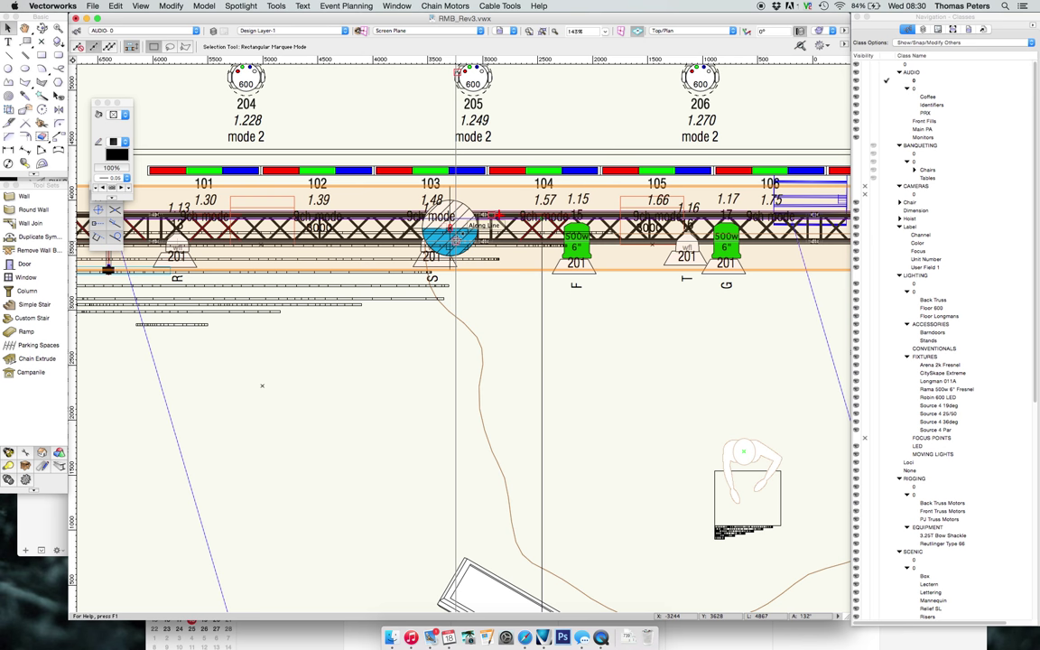
{"action": "scroll", "coordinate": [499, 353], "scroll_direction": "down", "scroll_amount": 5}
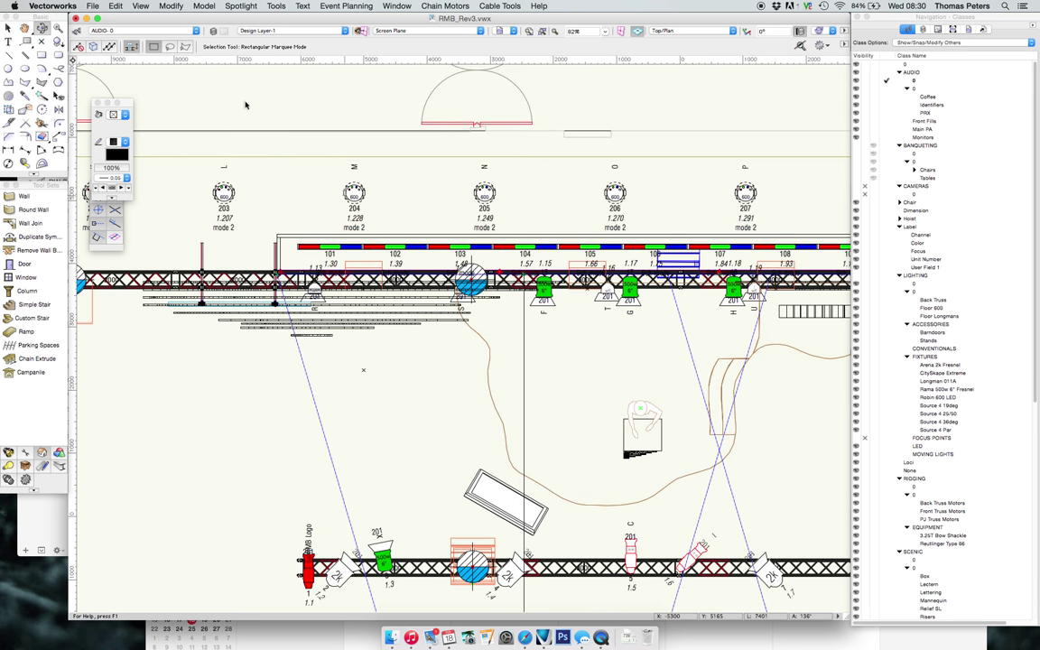
{"action": "mouse_move", "coordinate": [440, 266]}
{"action": "middle_mouse_down", "text": "shift"}
{"action": "mouse_move", "coordinate": [471, 272]}
{"action": "mouse_move", "coordinate": [465, 263]}
{"action": "mouse_move", "coordinate": [474, 263]}
{"action": "middle_mouse_up", "text": "shift"}
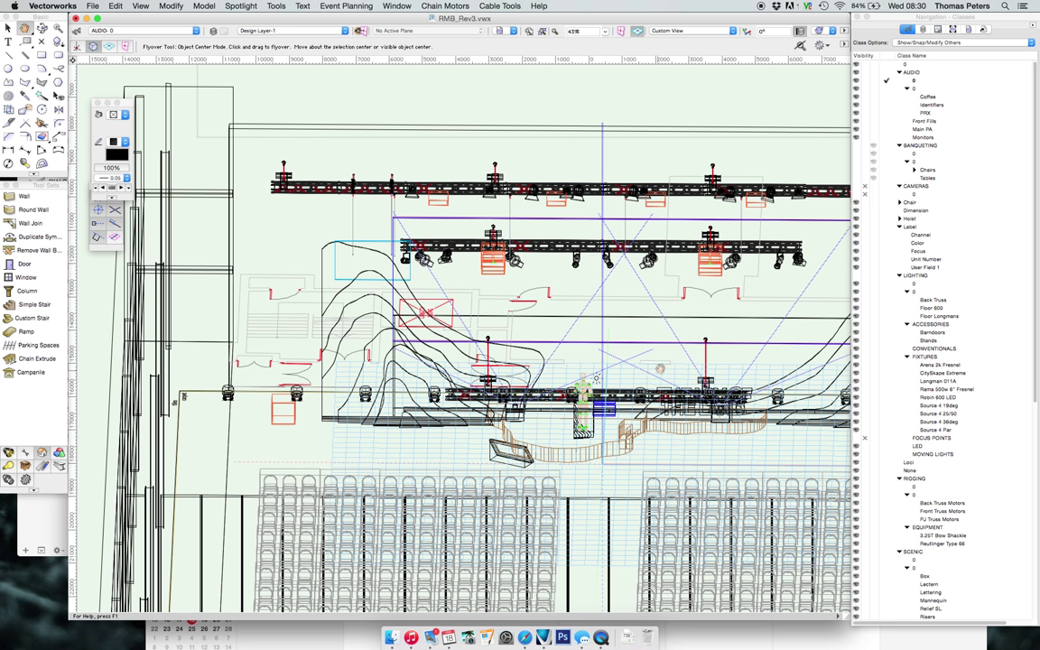
{"action": "left_click_drag", "start_coordinate": [596, 376], "coordinate": [439, 312]}
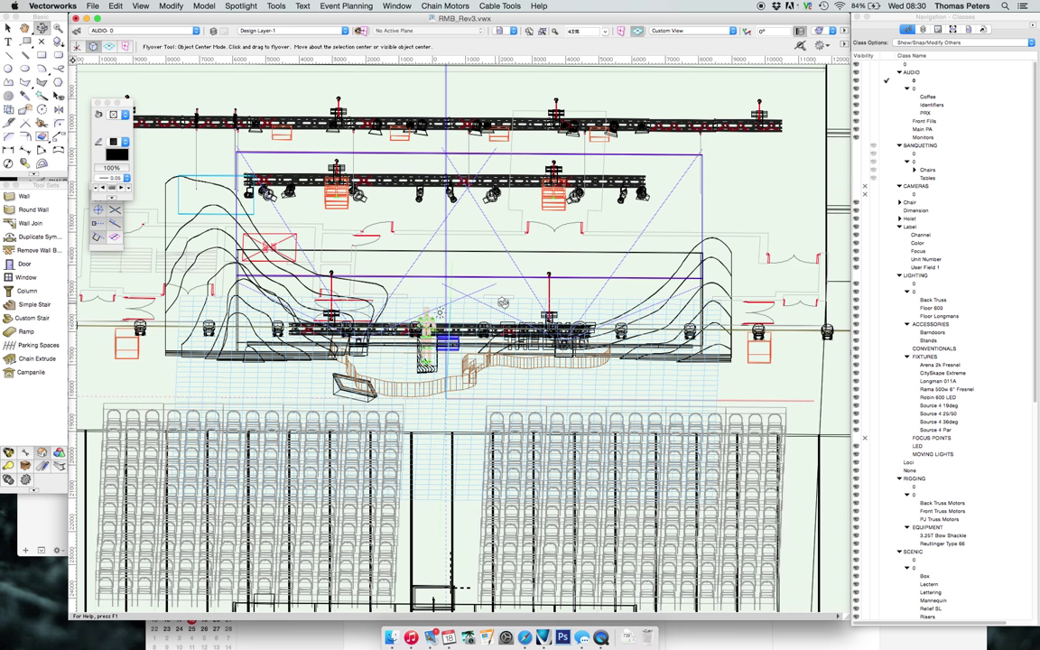
{"action": "key", "text": "super+z"}
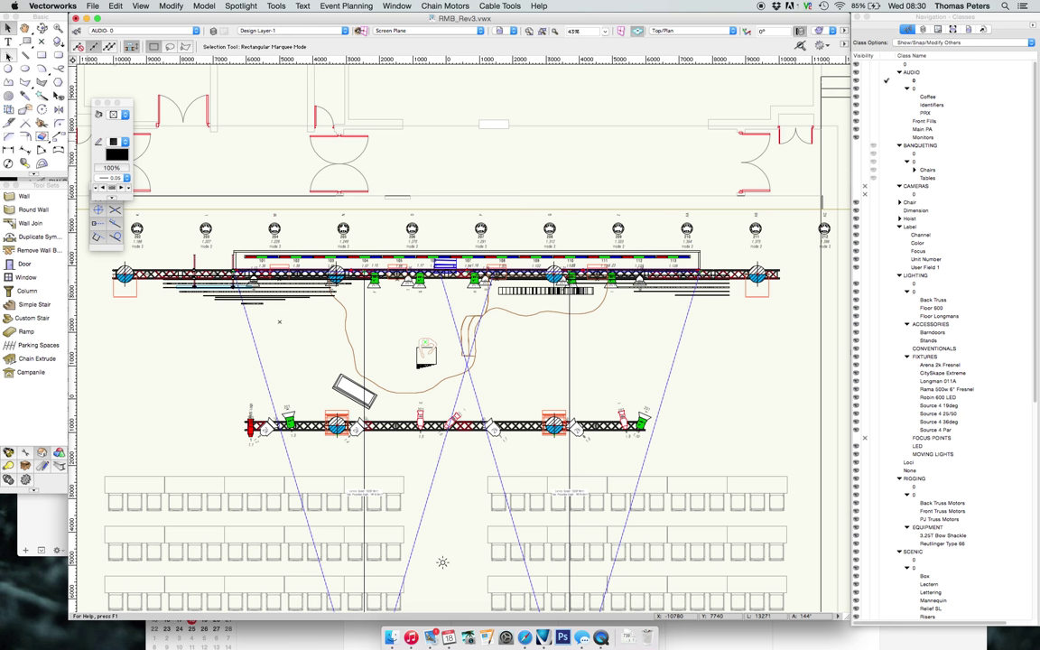
Hide the truss component classes *COMPLEX, Connectors, Identifiers and Pipes, keeping *SIMPLE and Clamps visible
{"action": "key", "text": "2"}
{"action": "scroll", "coordinate": [105, 269], "scroll_direction": "up", "scroll_amount": 6}
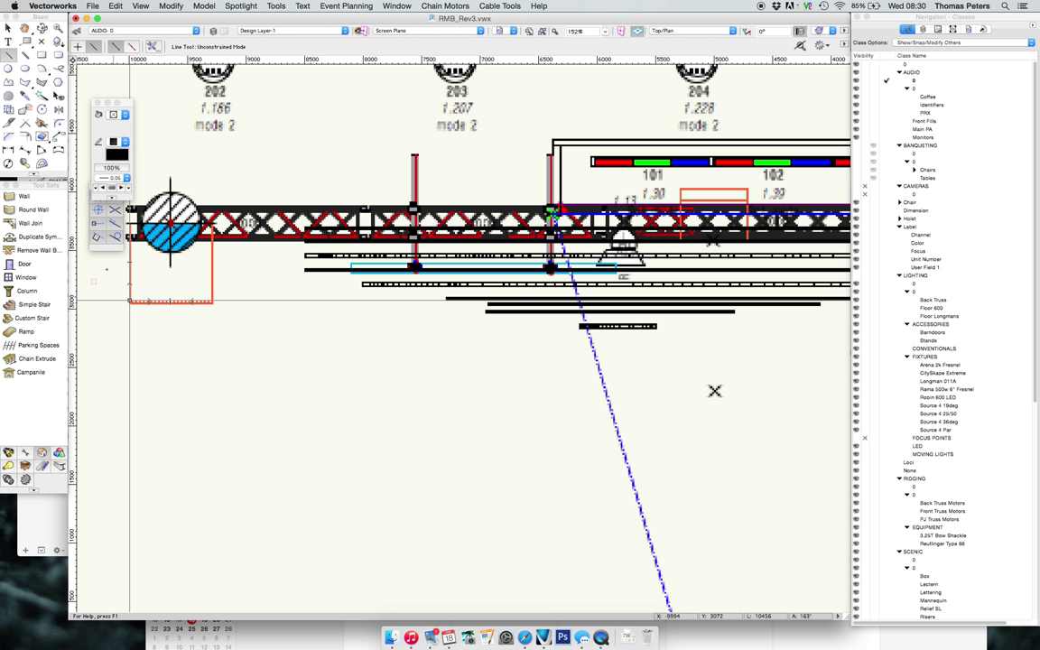
{"action": "scroll", "coordinate": [901, 478], "scroll_direction": "down", "scroll_amount": 10}
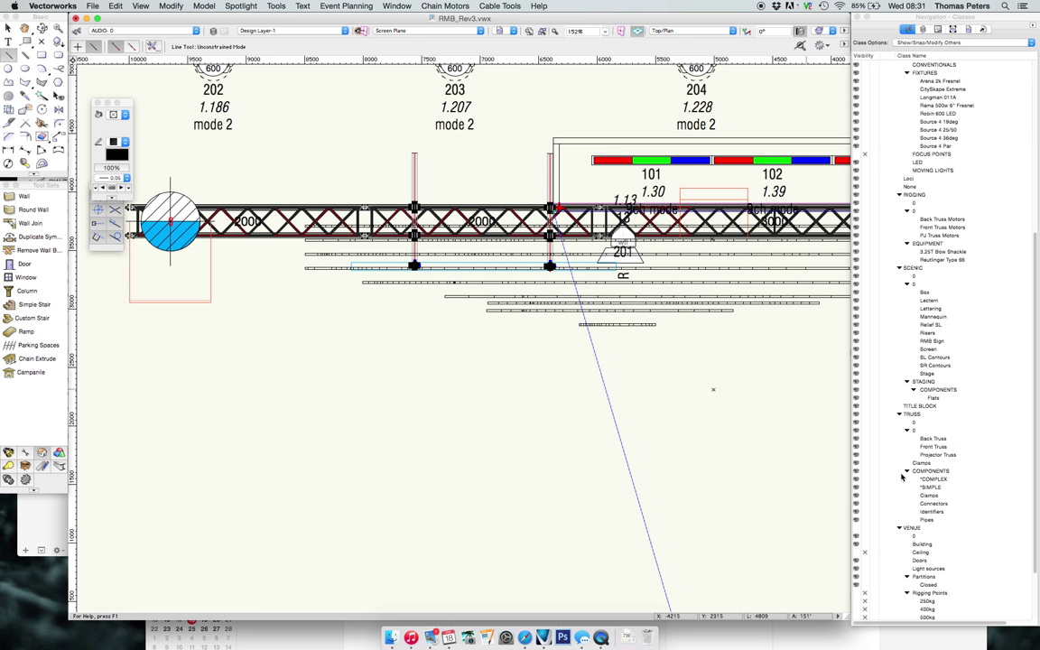
{"action": "left_click", "coordinate": [863, 479]}
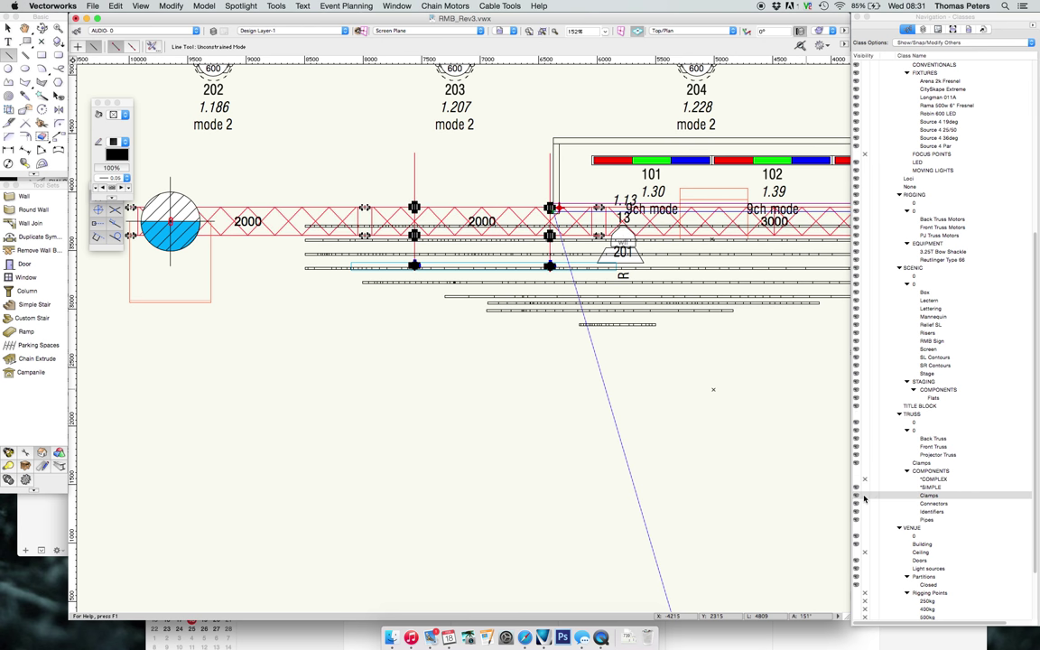
{"action": "left_click", "coordinate": [862, 496]}
{"action": "left_click", "coordinate": [862, 495]}
{"action": "left_click", "coordinate": [864, 504]}
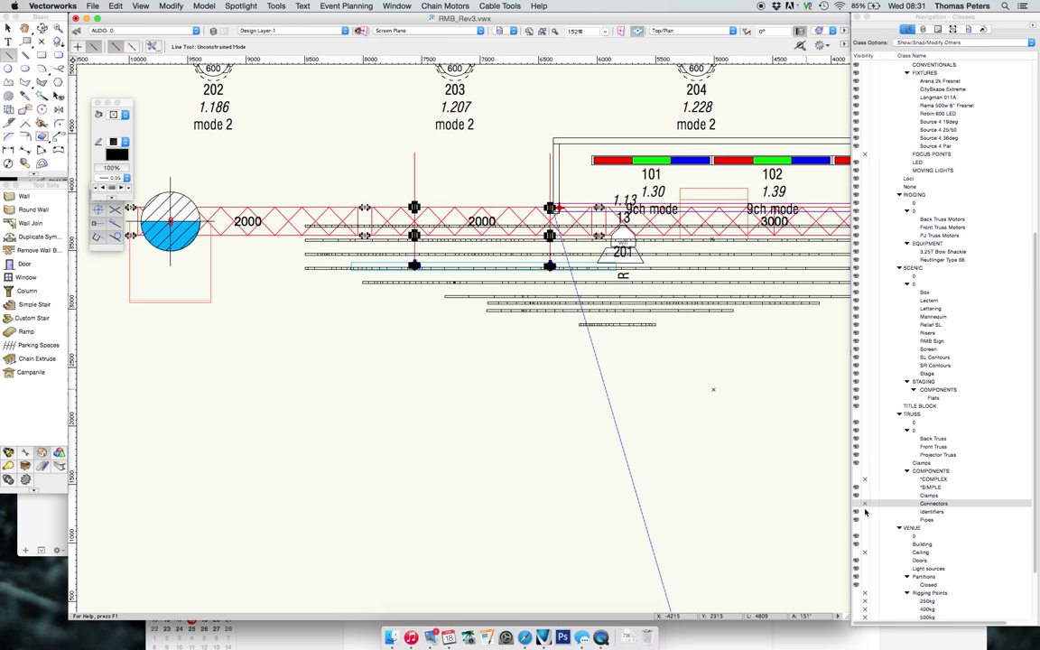
{"action": "left_click", "coordinate": [864, 512]}
{"action": "left_click", "coordinate": [864, 521]}
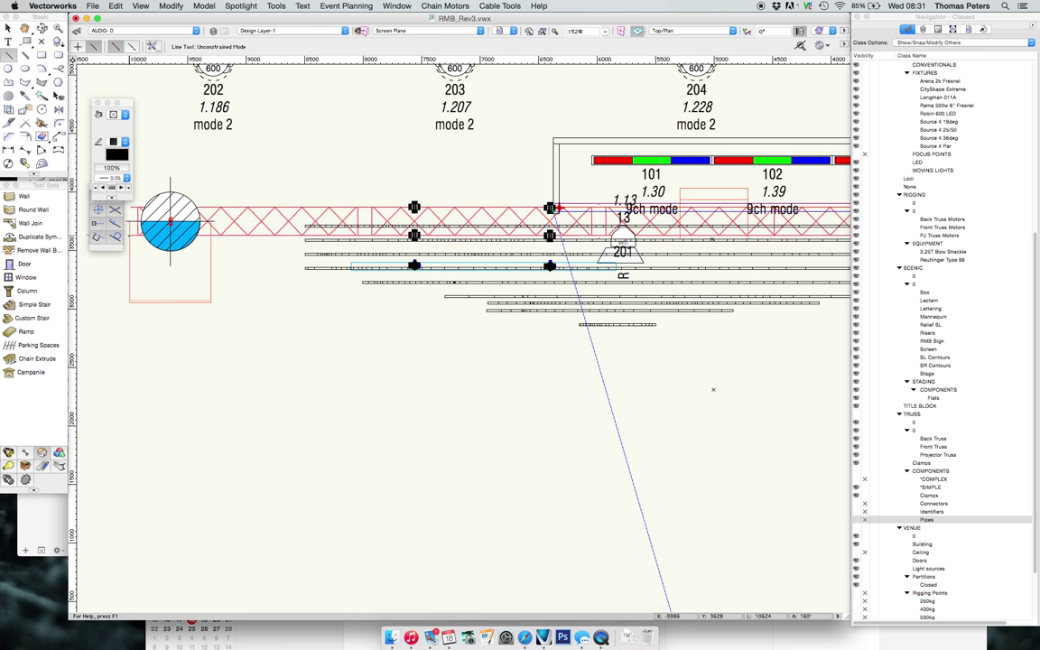
Draw a straight line along the downstage edge of the back truss from one end to the other
{"action": "middle_click_drag", "start_coordinate": [713, 389], "coordinate": [327, 389]}
{"action": "scroll", "coordinate": [327, 389], "scroll_direction": "right", "scroll_amount": 3}
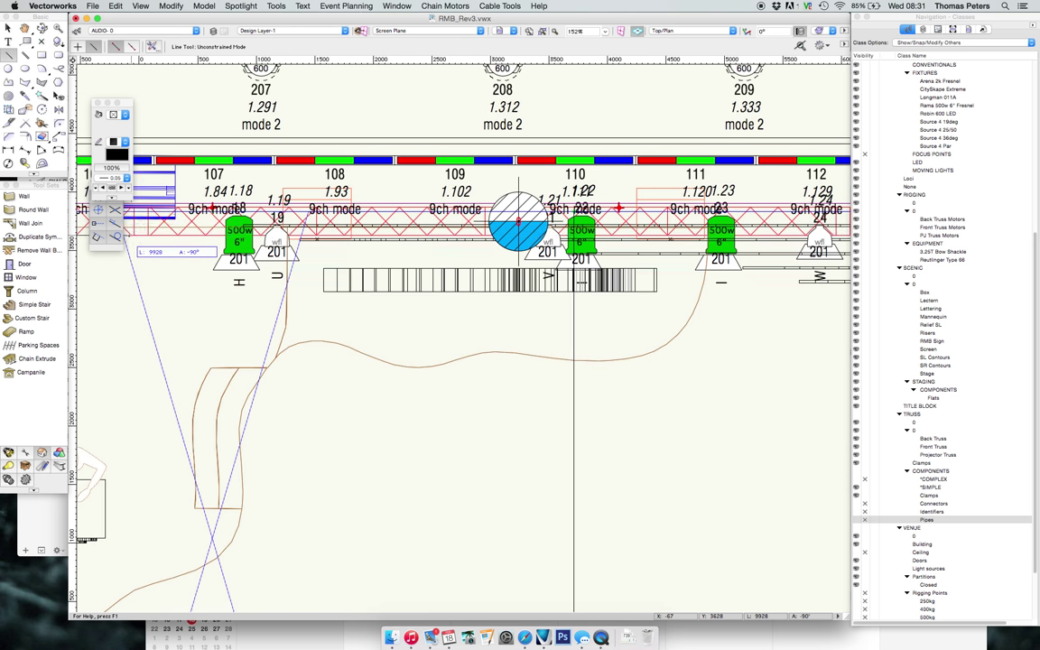
{"action": "scroll", "coordinate": [127, 236], "scroll_direction": "right", "scroll_amount": 1}
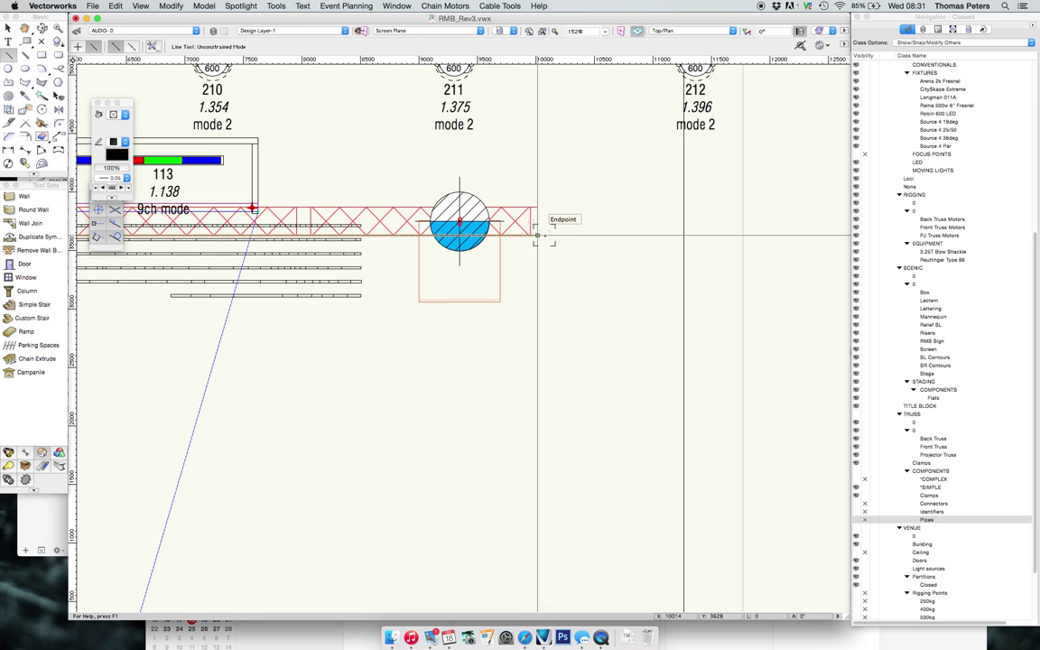
{"action": "scroll", "coordinate": [545, 238], "scroll_direction": "left", "scroll_amount": 1}
{"action": "scroll", "coordinate": [545, 238], "scroll_direction": "right", "scroll_amount": 1}
{"action": "key", "text": "x"}
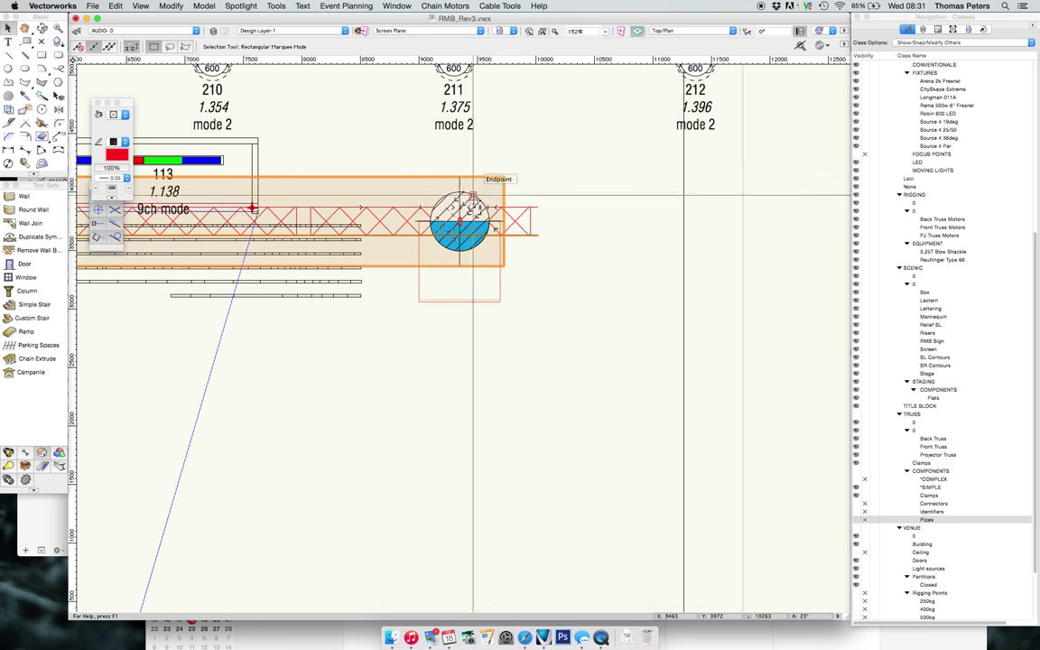
Hide the lighting ACCESSORIES classes, including Barndoors and Stands, and the whole SCENIC class group
{"action": "scroll", "coordinate": [472, 197], "scroll_direction": "left", "scroll_amount": 1}
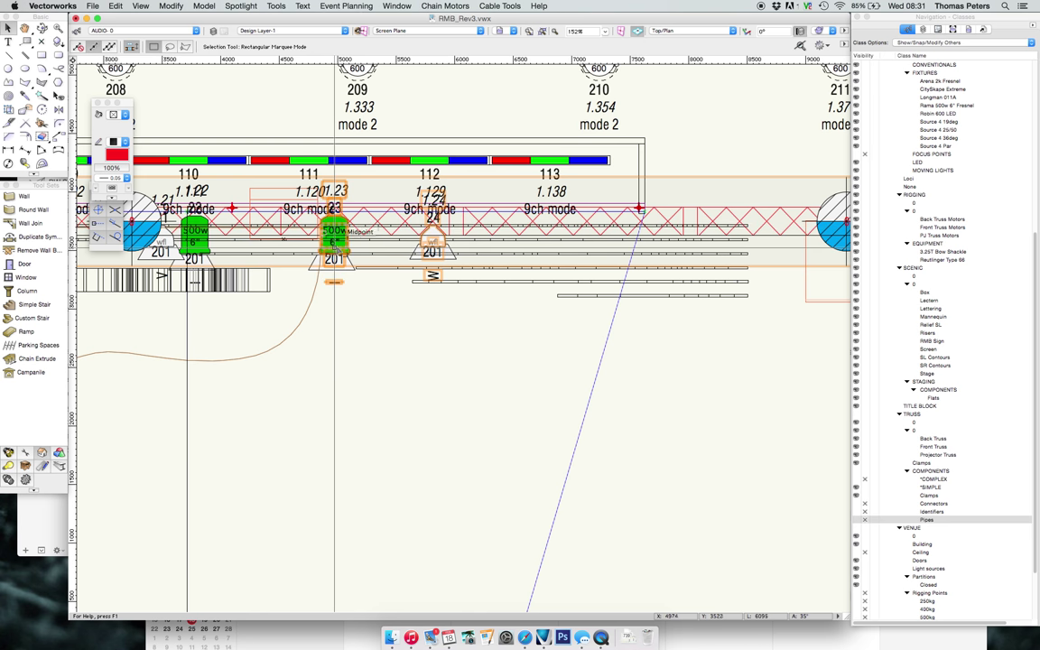
{"action": "scroll", "coordinate": [336, 239], "scroll_direction": "left", "scroll_amount": 1}
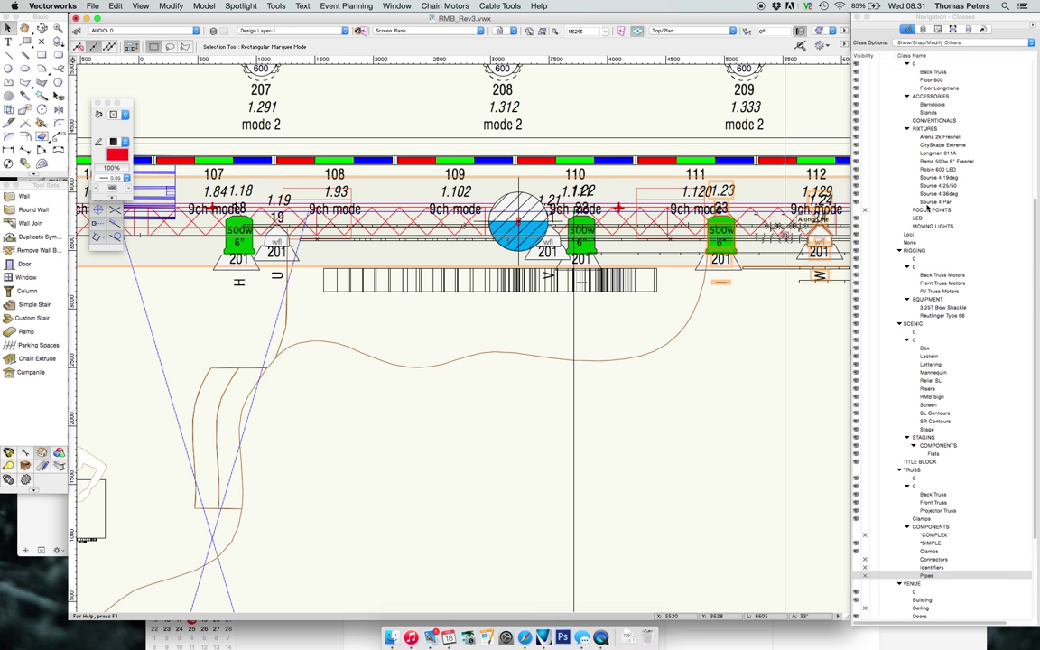
{"action": "scroll", "coordinate": [912, 176], "scroll_direction": "up", "scroll_amount": 3}
{"action": "left_click", "coordinate": [864, 128]}
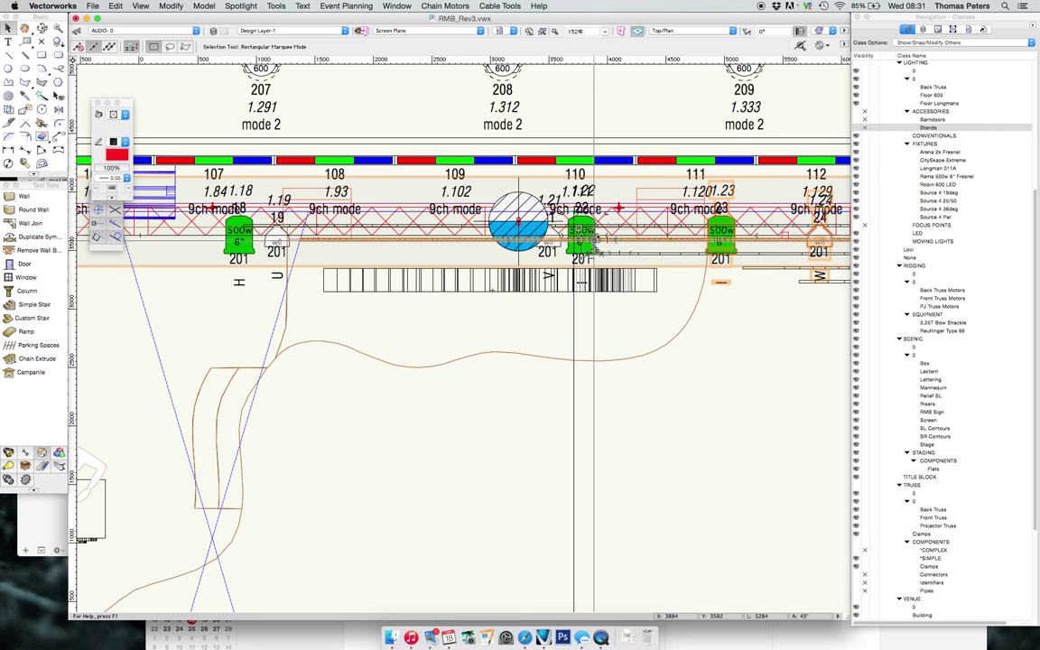
{"action": "left_click", "coordinate": [863, 340]}
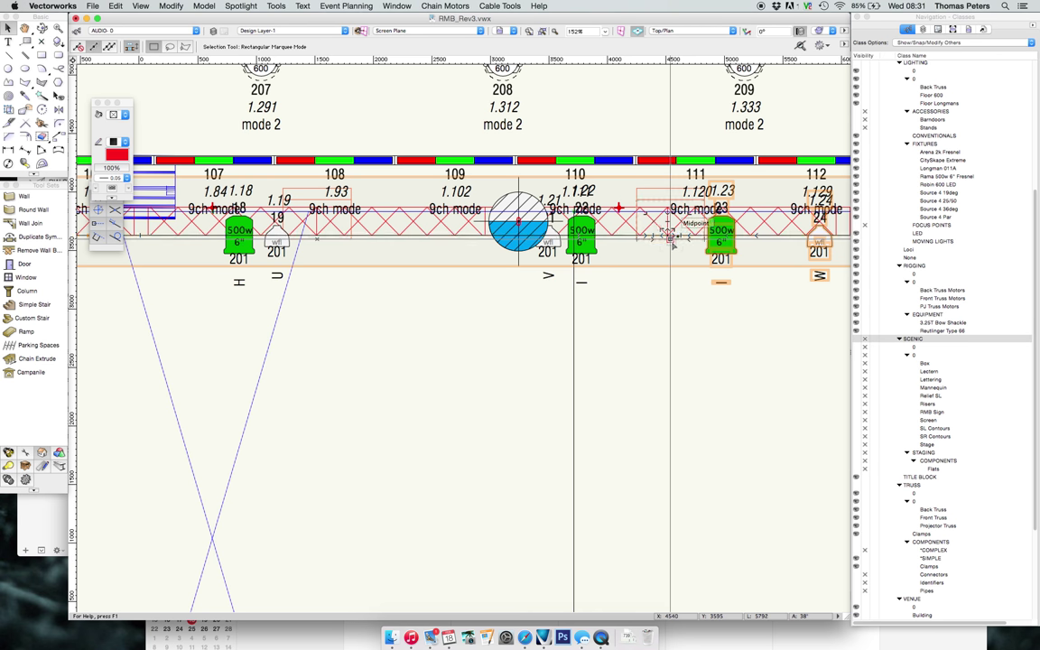
Clear the selection and hide the Longman 011A and Robin 600 LED fixture classes and the Label class group
{"action": "scroll", "coordinate": [670, 237], "scroll_direction": "up", "scroll_amount": 5}
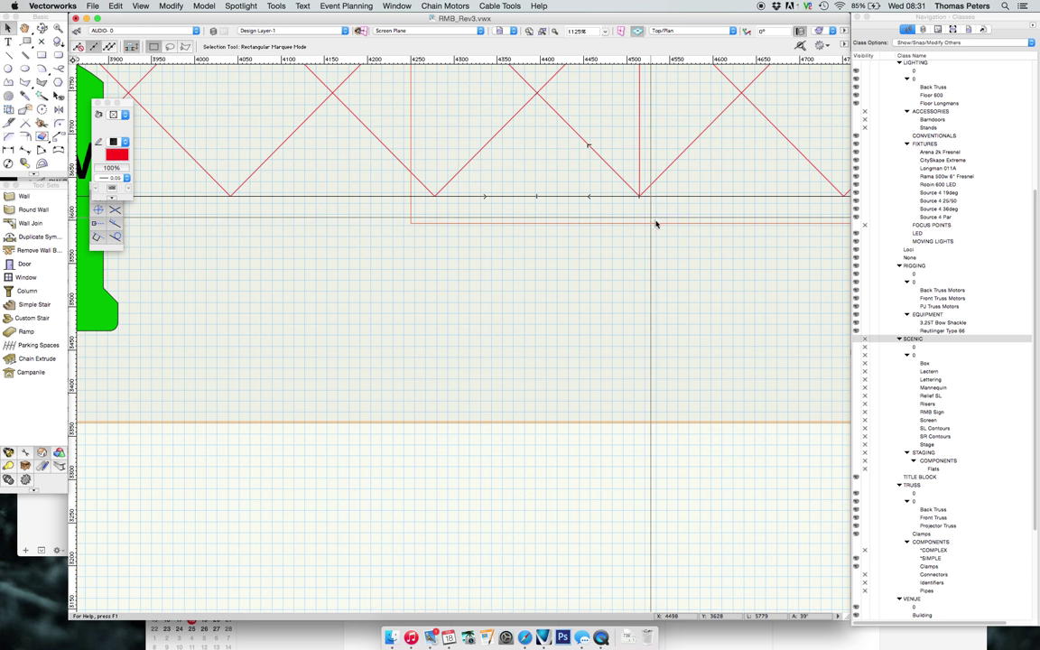
{"action": "scroll", "coordinate": [727, 293], "scroll_direction": "down", "scroll_amount": 5}
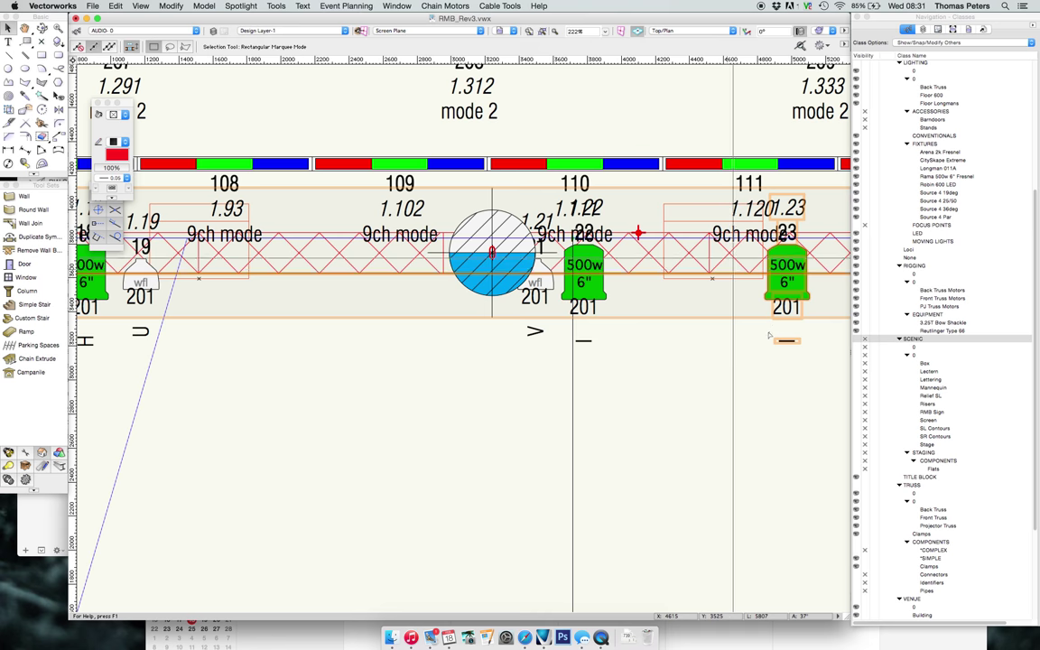
{"action": "scroll", "coordinate": [769, 336], "scroll_direction": "down", "scroll_amount": 4}
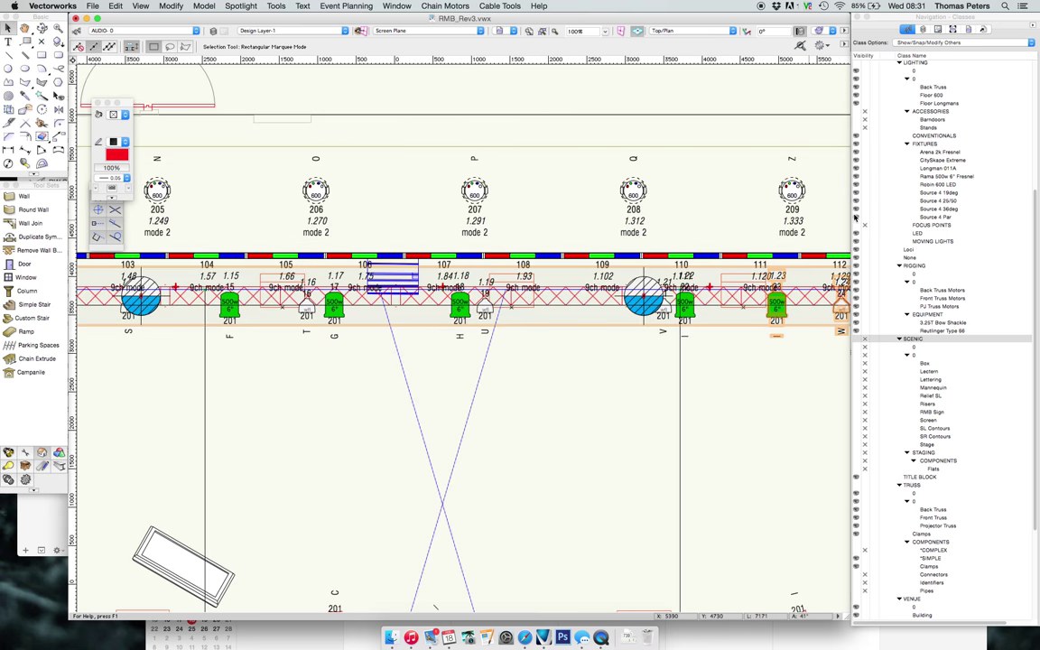
{"action": "left_click", "coordinate": [733, 192]}
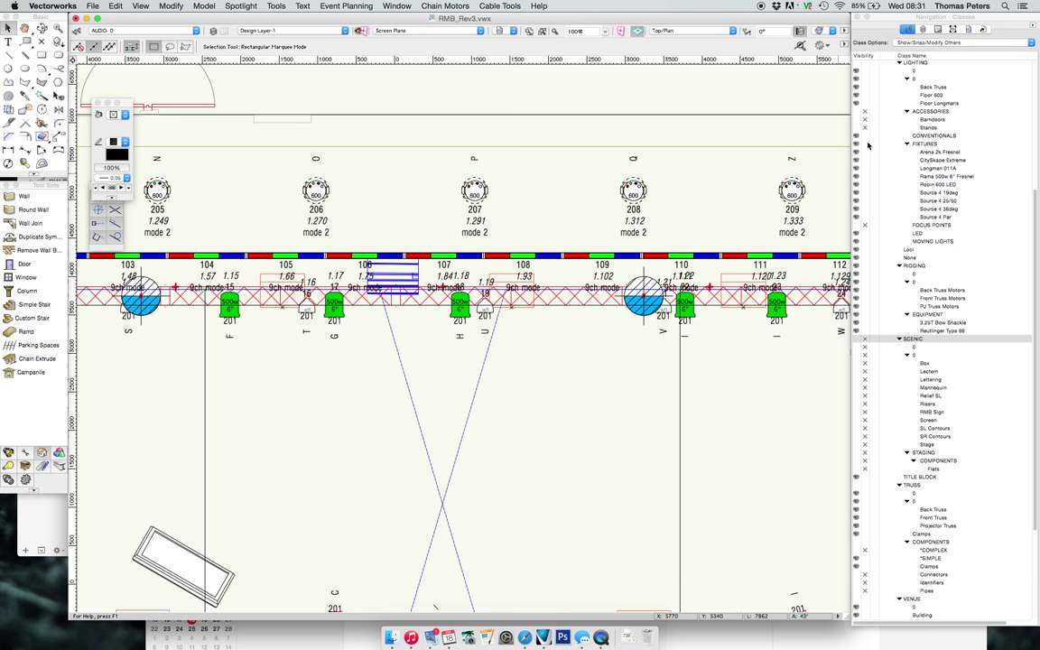
{"action": "left_click", "coordinate": [864, 184]}
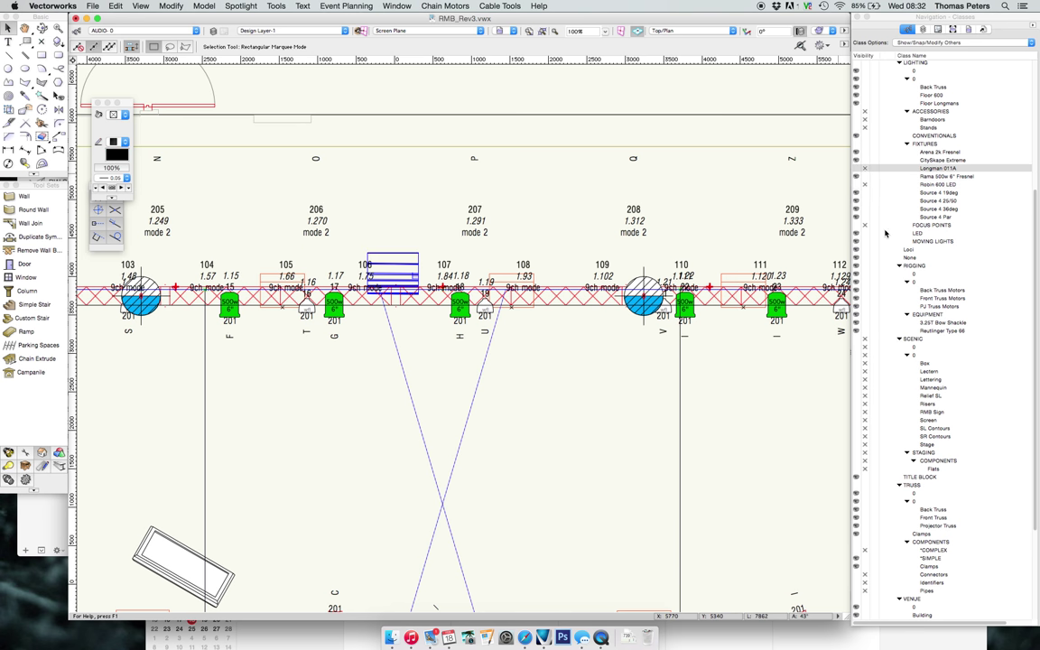
{"action": "scroll", "coordinate": [880, 180], "scroll_direction": "up", "scroll_amount": 5}
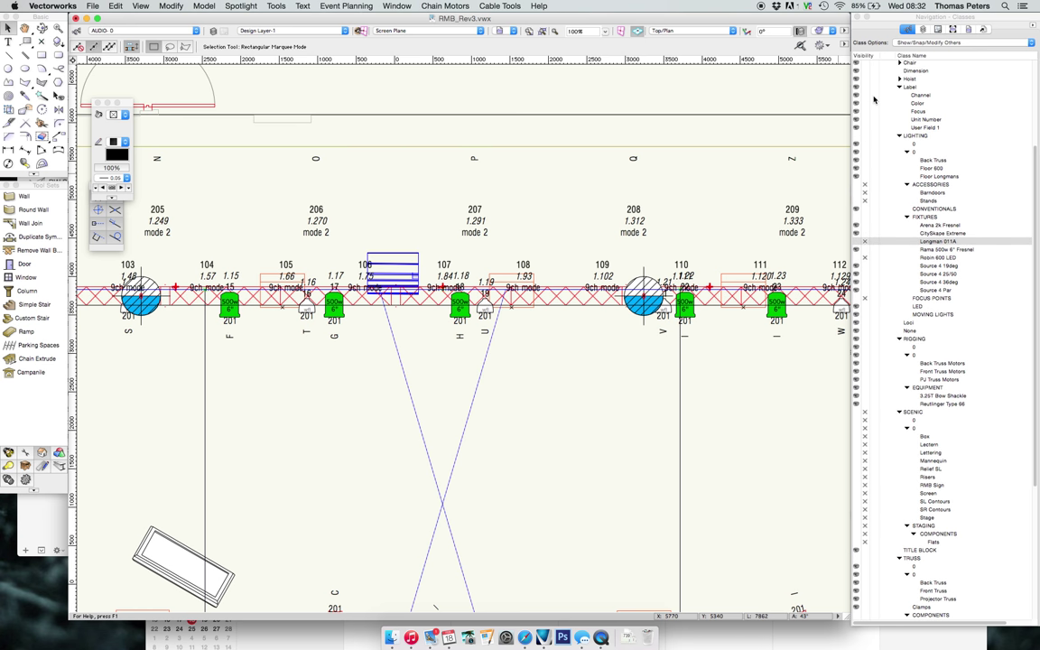
{"action": "left_click", "coordinate": [864, 87]}
Hide the VIDEO class group and the audio Monitors class
{"action": "scroll", "coordinate": [710, 244], "scroll_direction": "down", "scroll_amount": 5}
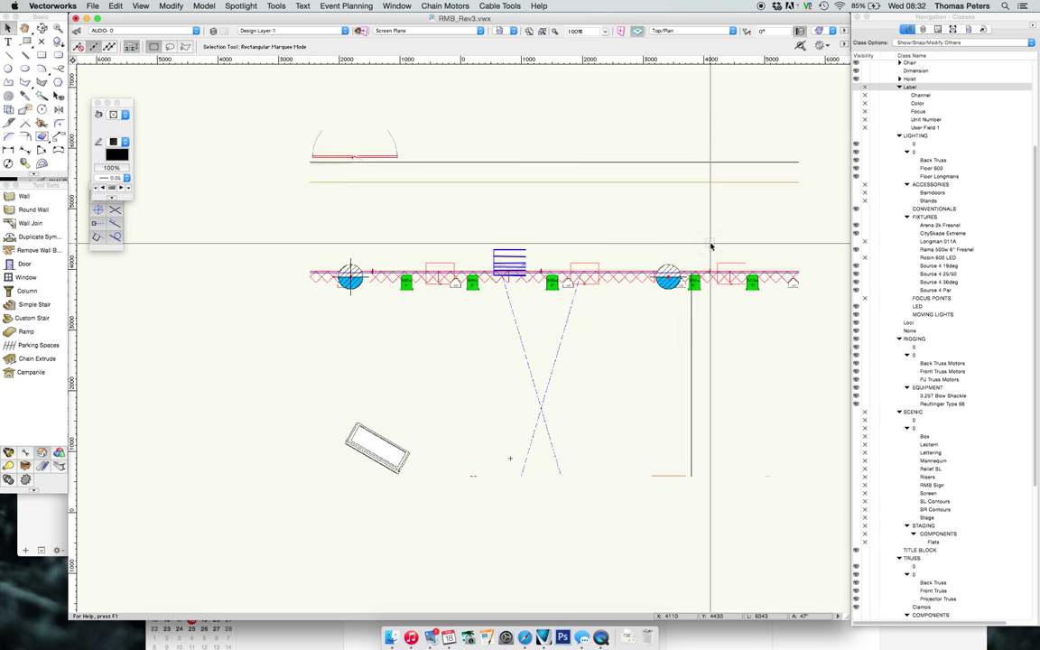
{"action": "scroll", "coordinate": [884, 496], "scroll_direction": "down", "scroll_amount": 10}
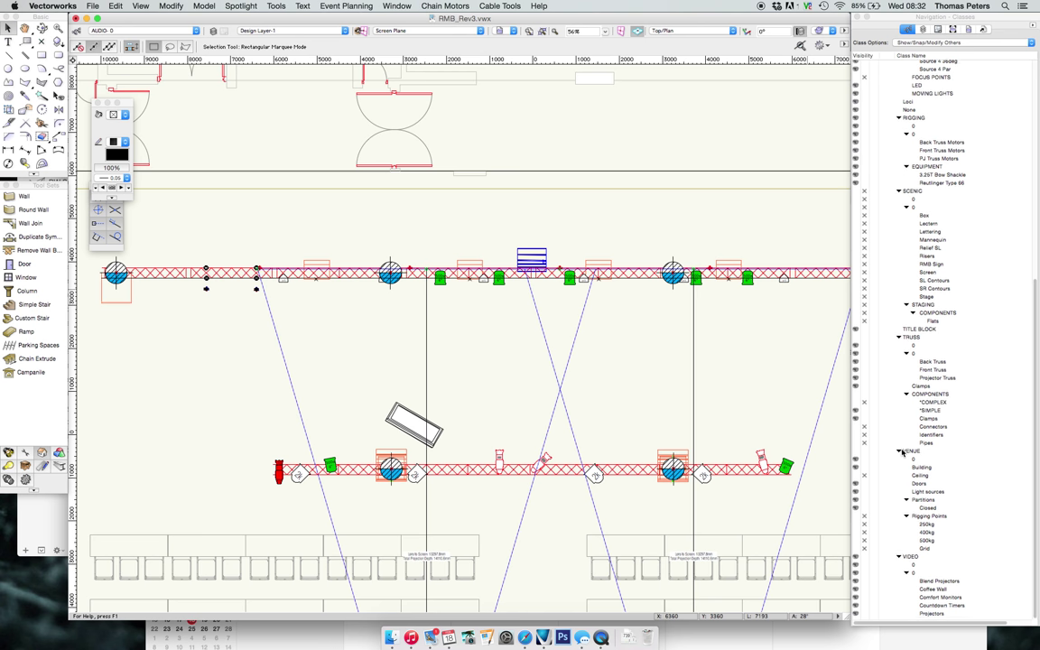
{"action": "left_click", "coordinate": [864, 559]}
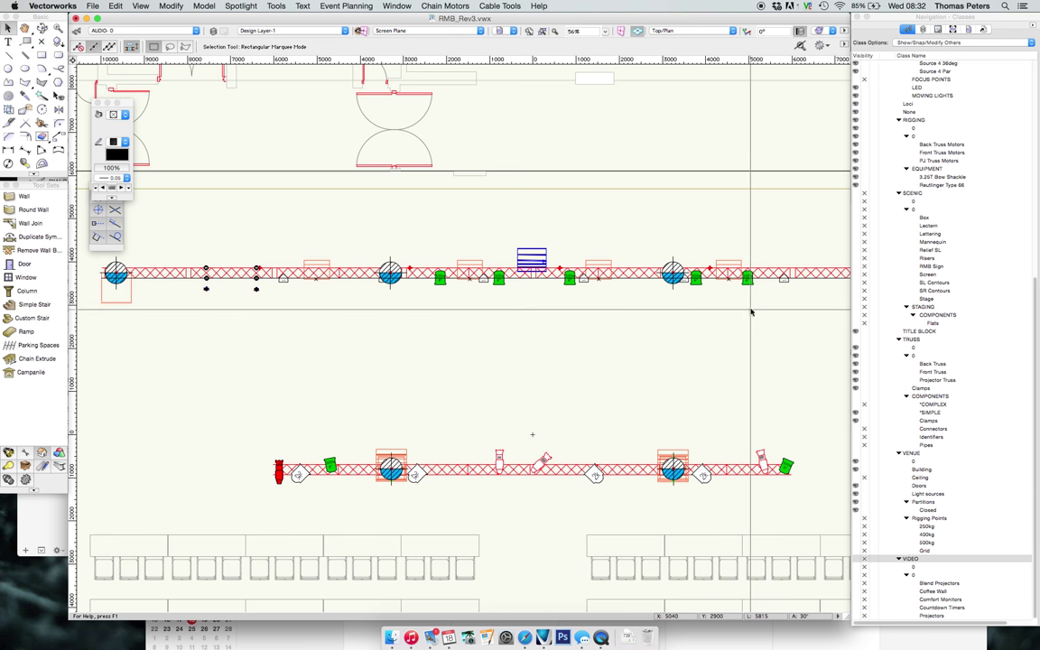
{"action": "scroll", "coordinate": [884, 149], "scroll_direction": "up", "scroll_amount": 15}
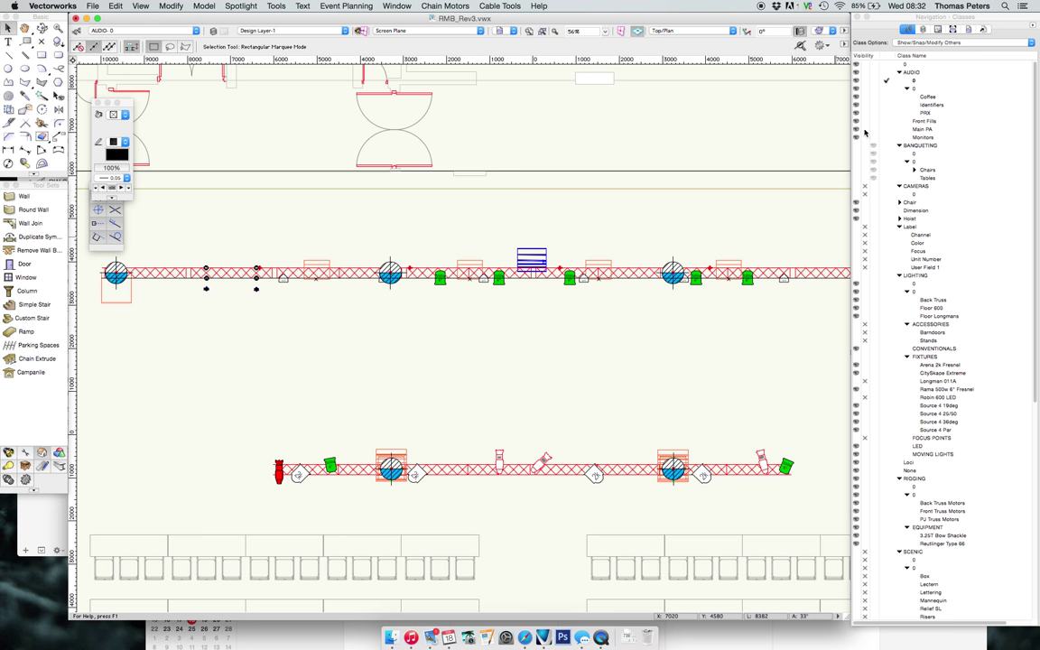
{"action": "left_click", "coordinate": [864, 137]}
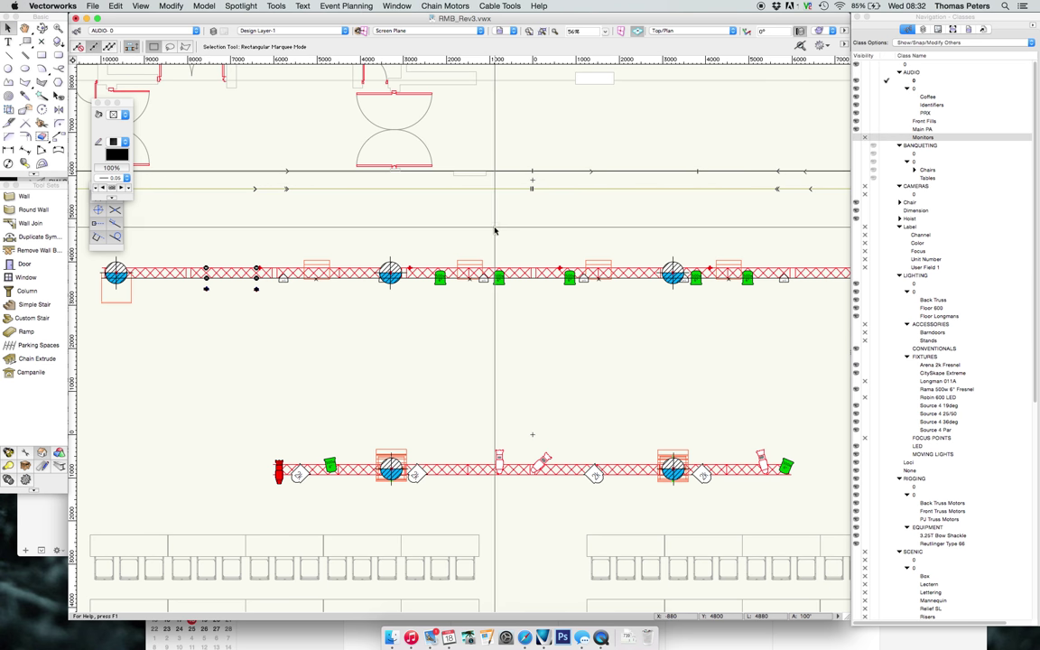
Select the entire back truss together with the lighting fixtures and equipment hanging on it
{"action": "key", "text": "space"}
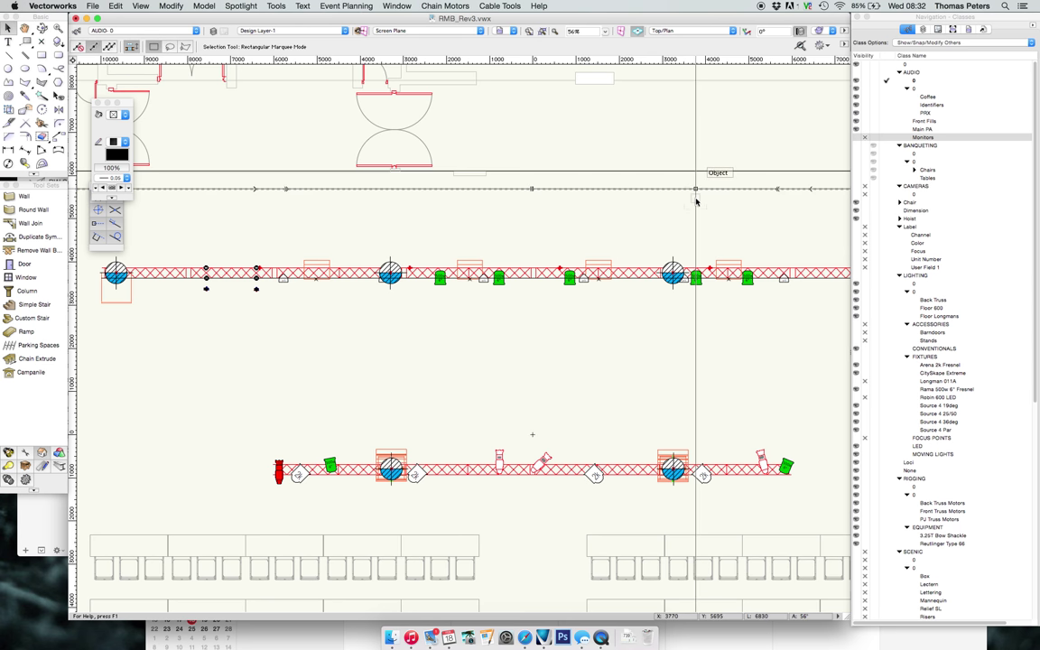
{"action": "scroll", "coordinate": [699, 199], "scroll_direction": "down", "scroll_amount": 1}
{"action": "left_click_drag", "start_coordinate": [153, 232], "coordinate": [679, 308]}
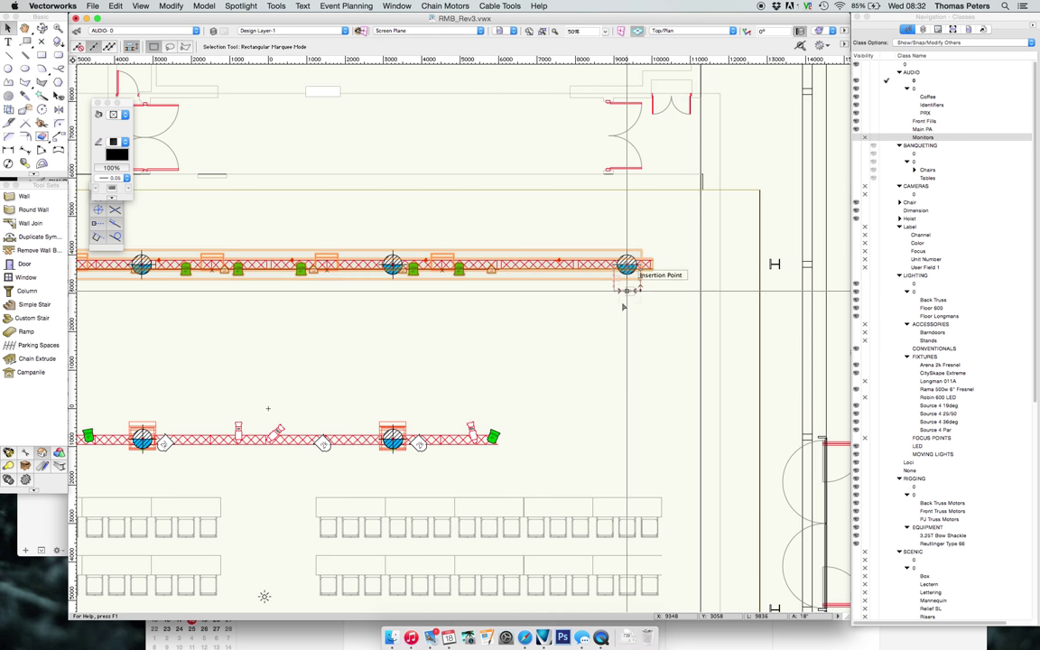
Remove the rectangular boxes along the back truss and below its ends from the selection, keeping truss and fixtures selected
{"action": "scroll", "coordinate": [547, 409], "scroll_direction": "left", "scroll_amount": 5}
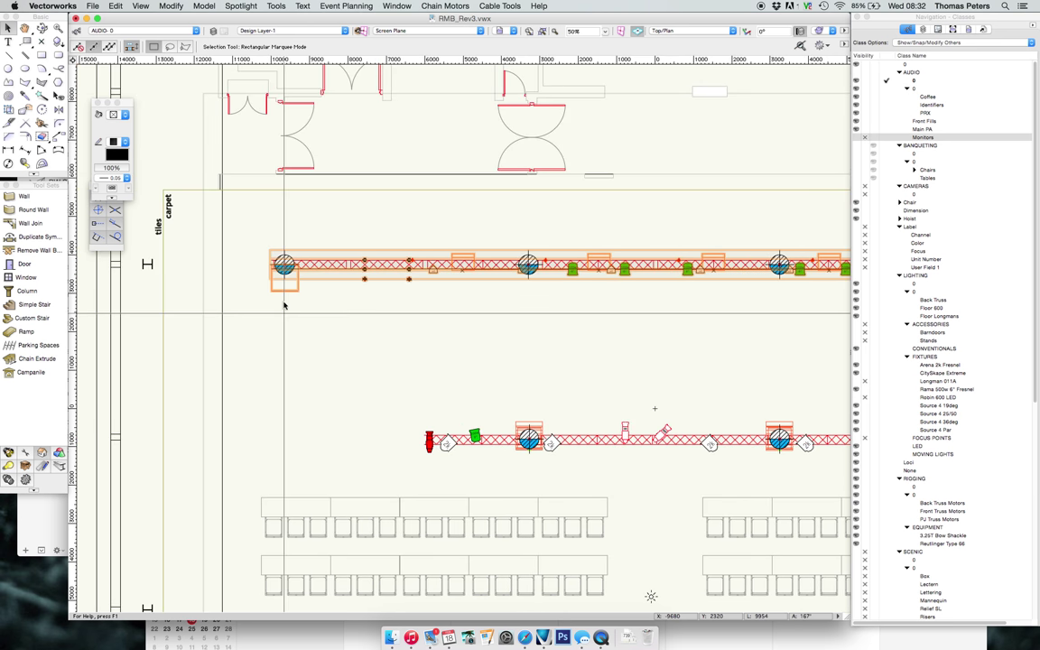
{"action": "scroll", "coordinate": [370, 278], "scroll_direction": "up", "scroll_amount": 5}
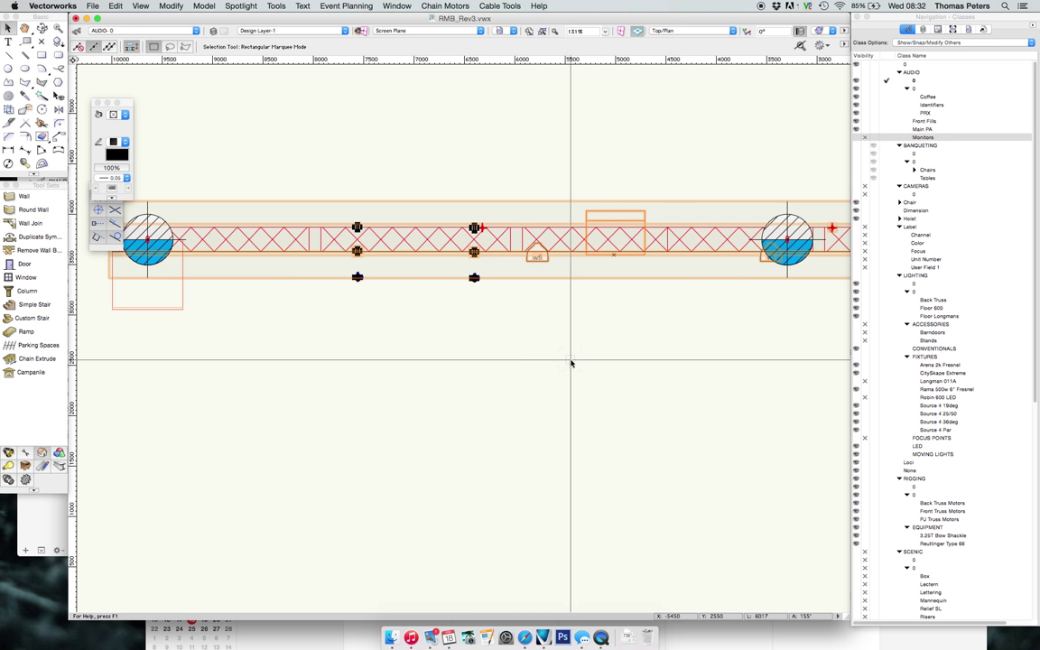
{"action": "left_click", "coordinate": [629, 211]}
{"action": "left_click_drag", "start_coordinate": [630, 211], "coordinate": [488, 171]}
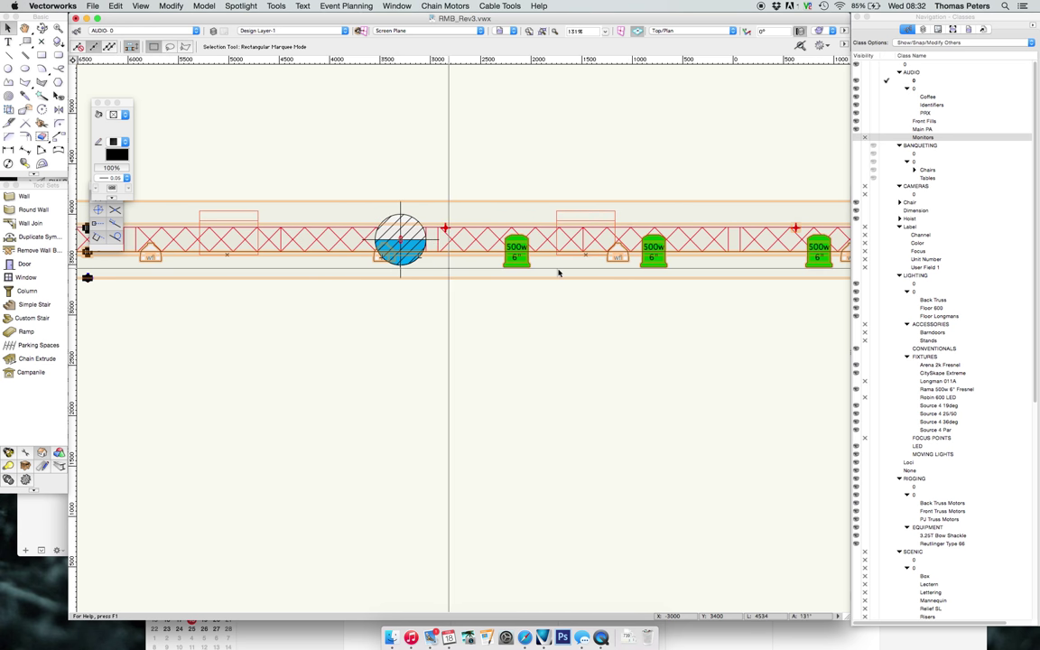
{"action": "scroll", "coordinate": [602, 275], "scroll_direction": "left", "scroll_amount": 5}
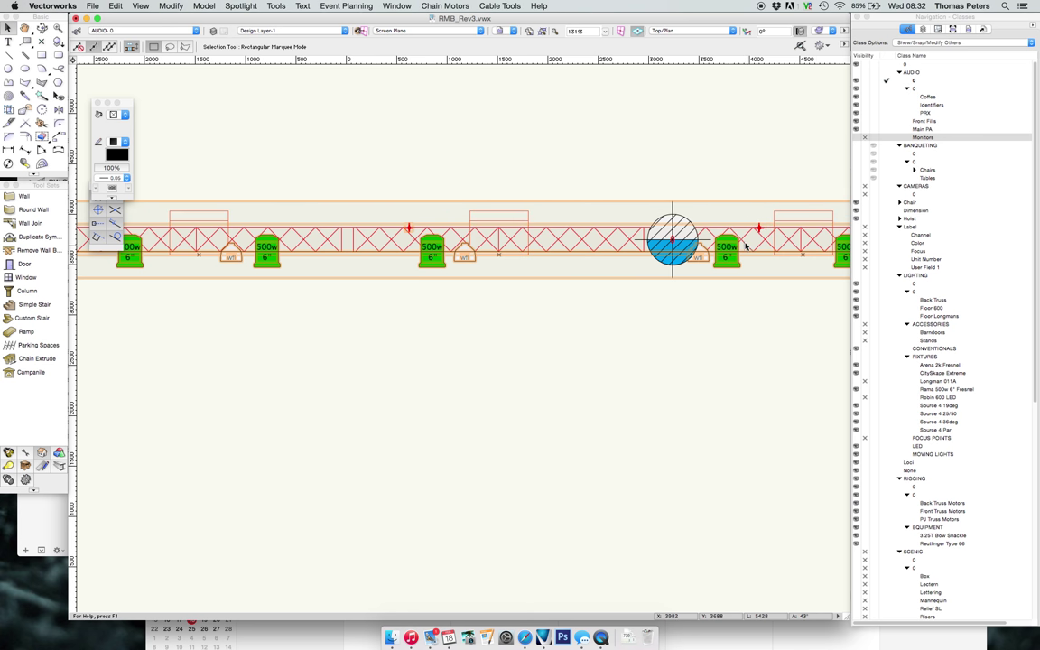
{"action": "scroll", "coordinate": [747, 239], "scroll_direction": "right", "scroll_amount": 7}
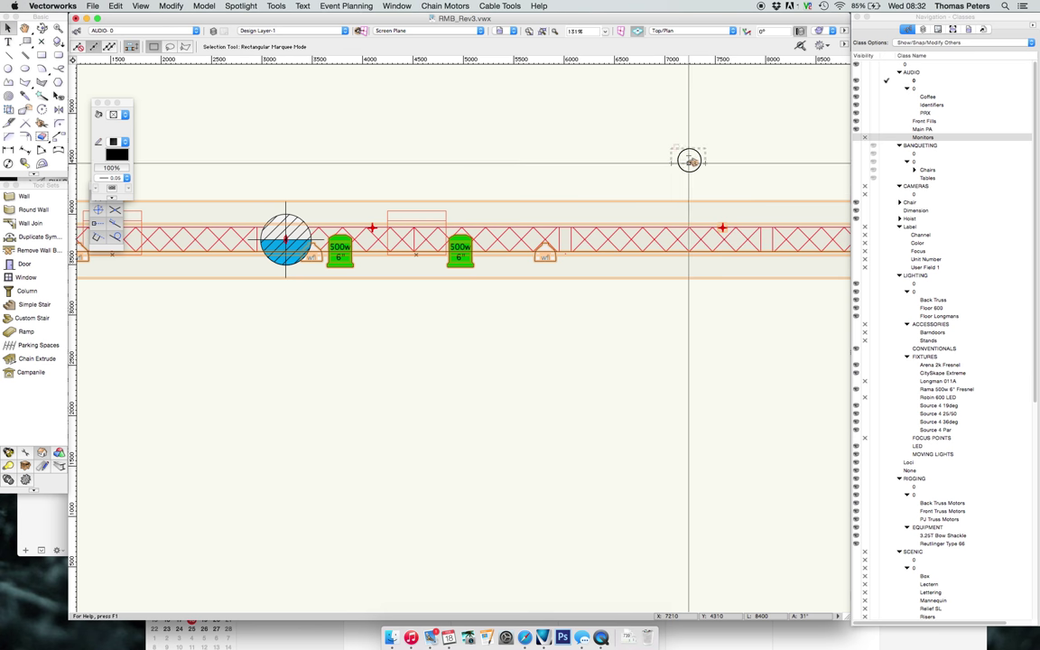
{"action": "scroll", "coordinate": [749, 241], "scroll_direction": "right", "scroll_amount": 5}
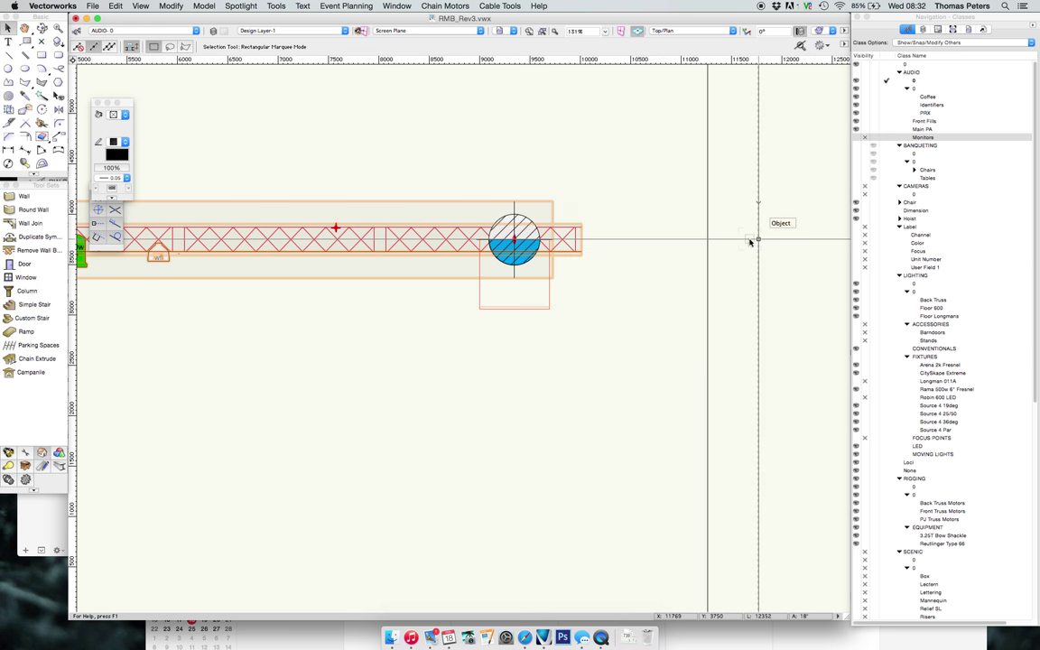
{"action": "scroll", "coordinate": [749, 241], "scroll_direction": "left", "scroll_amount": 12}
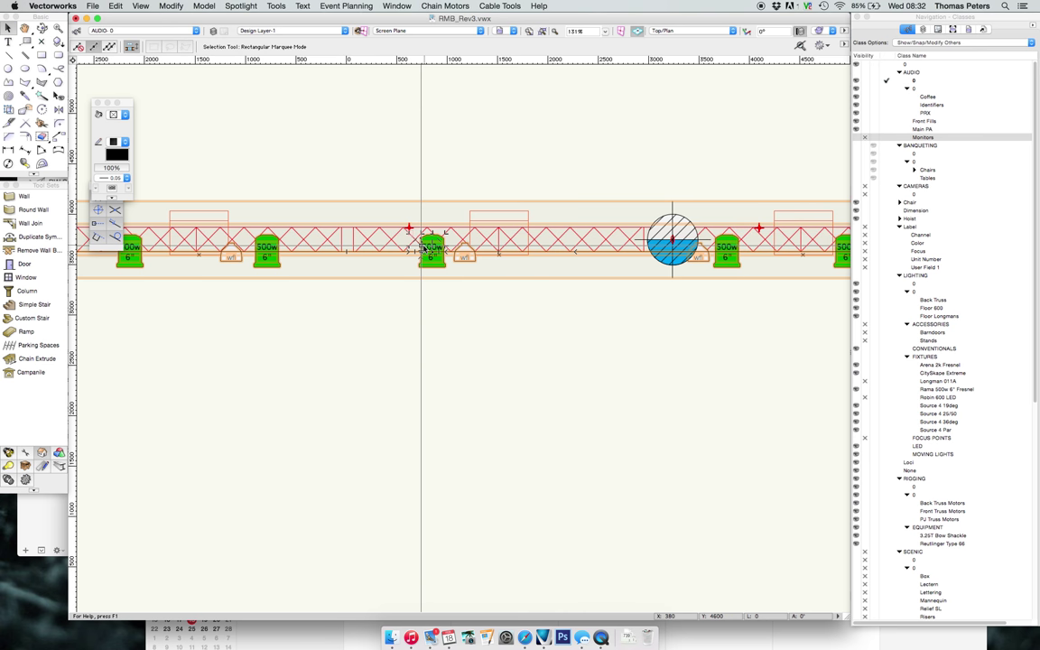
{"action": "scroll", "coordinate": [487, 151], "scroll_direction": "left", "scroll_amount": 10}
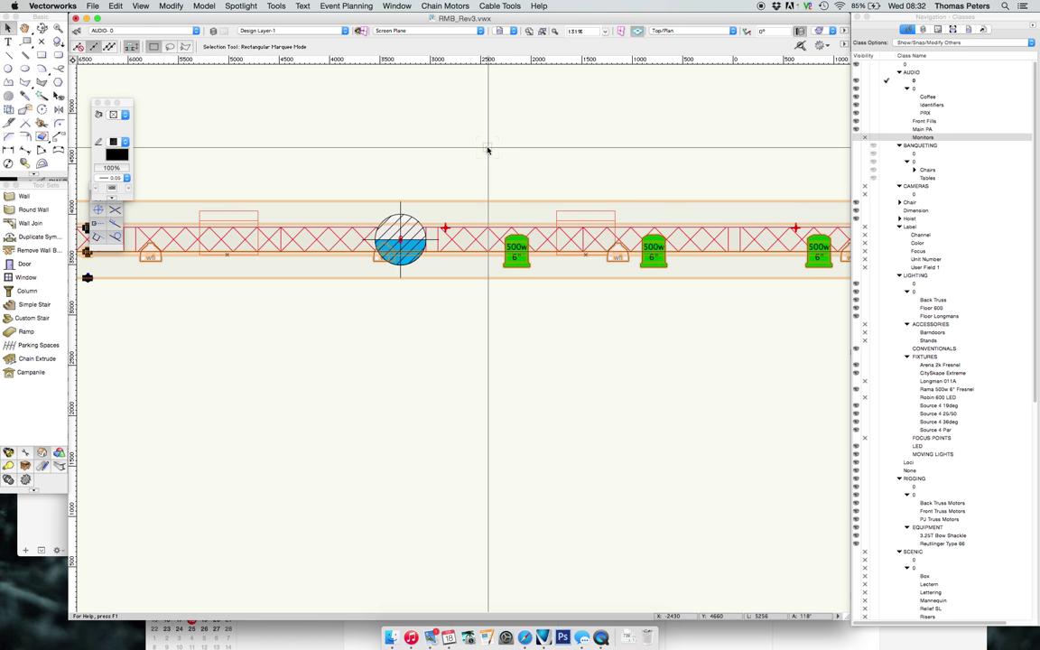
{"action": "scroll", "coordinate": [505, 172], "scroll_direction": "left", "scroll_amount": 10}
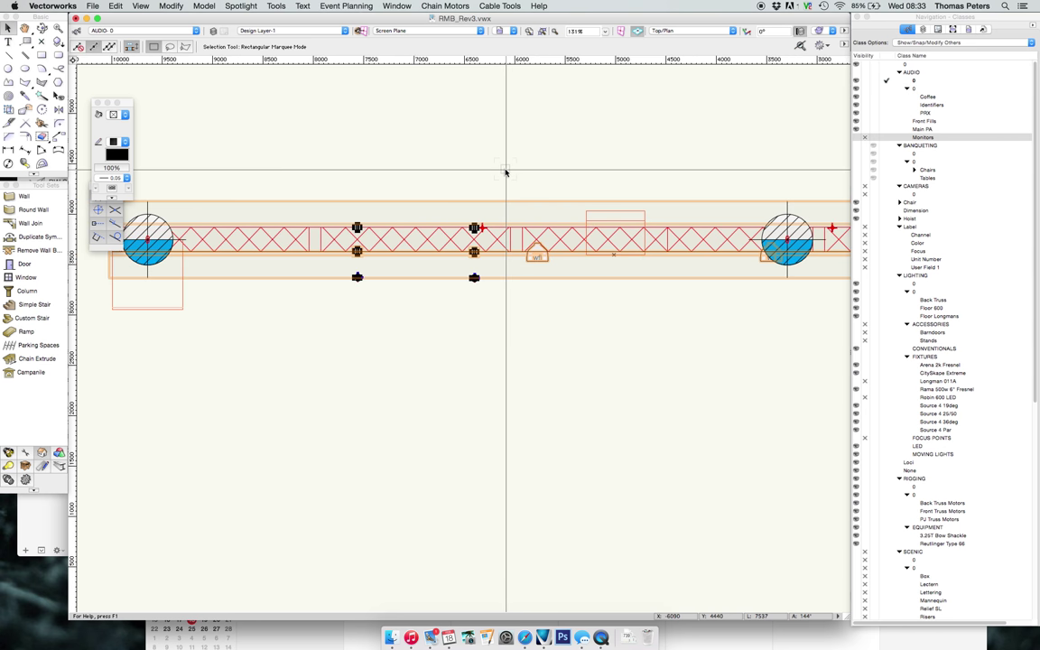
Copy the selected back truss and its fixtures to the clipboard
{"action": "scroll", "coordinate": [503, 218], "scroll_direction": "up", "scroll_amount": 5}
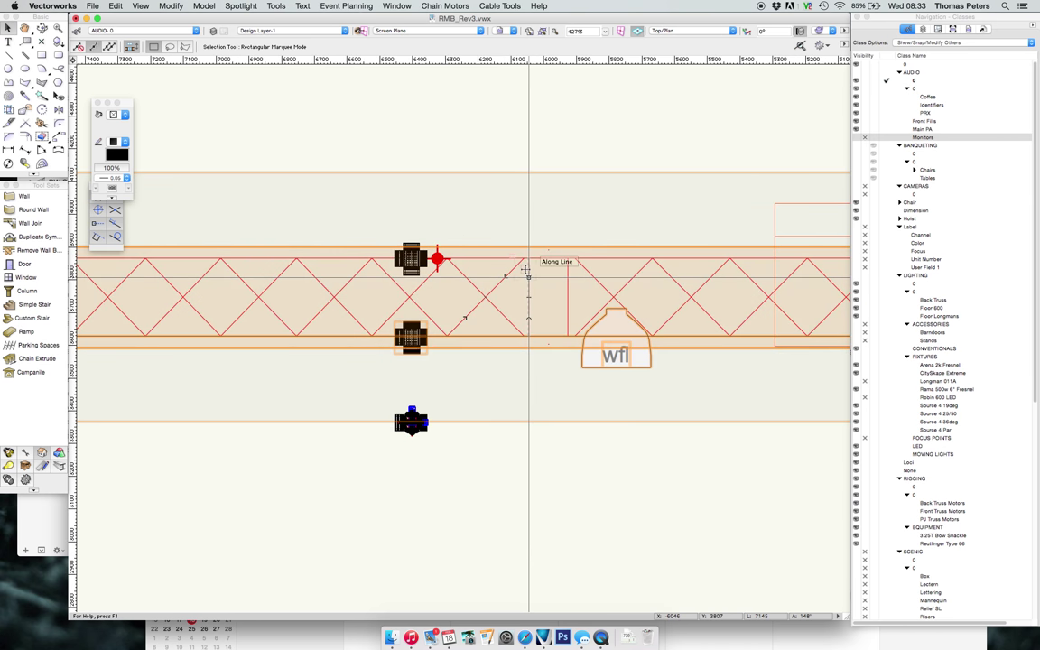
{"action": "scroll", "coordinate": [527, 269], "scroll_direction": "down", "scroll_amount": 10}
{"action": "scroll", "coordinate": [601, 186], "scroll_direction": "up", "scroll_amount": 3}
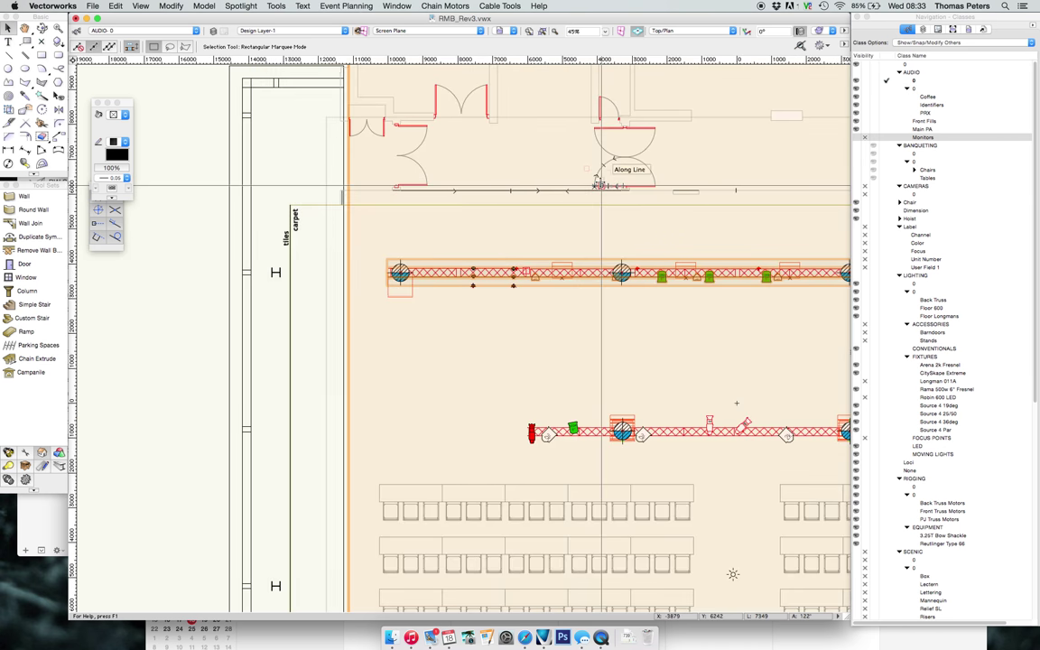
{"action": "scroll", "coordinate": [600, 186], "scroll_direction": "right", "scroll_amount": 10}
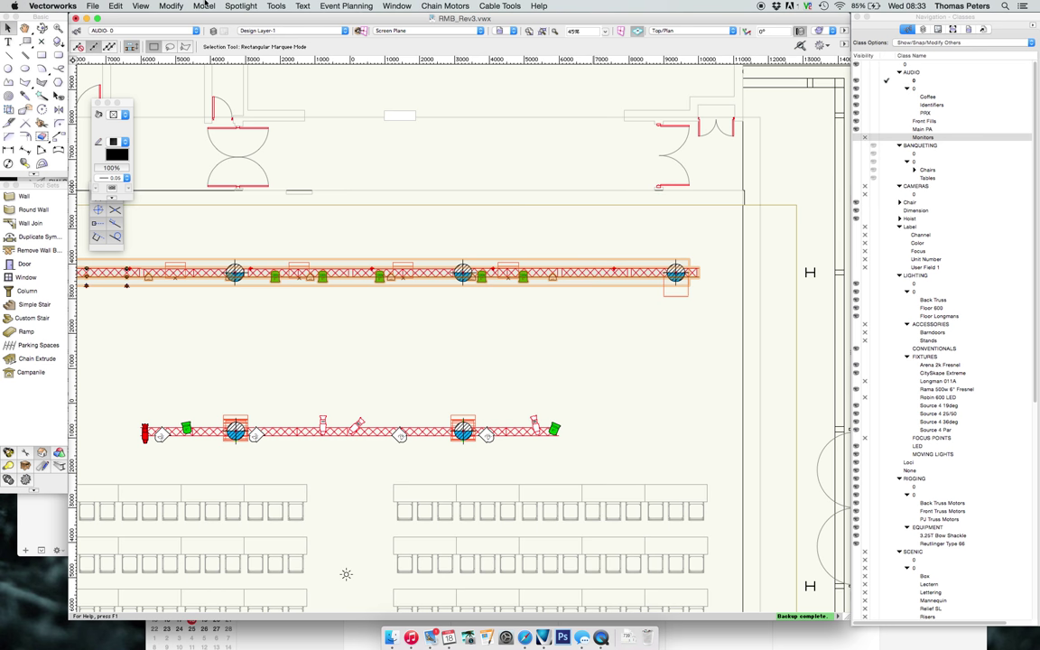
{"action": "left_click", "coordinate": [118, 5]}
{"action": "left_click", "coordinate": [120, 58]}
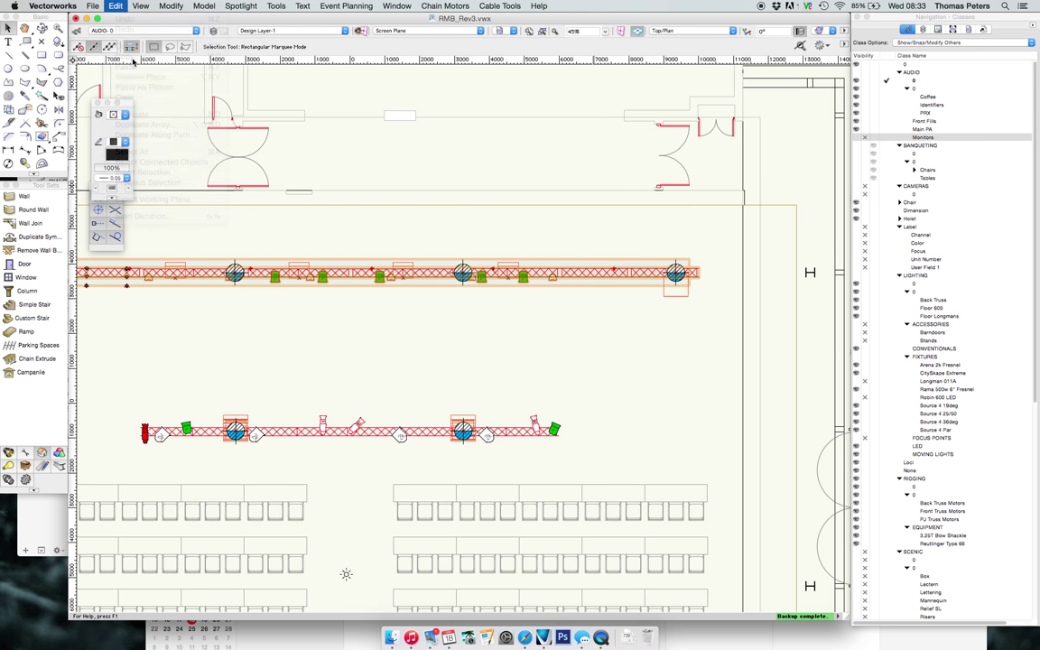
Open the recent file Truss Tape Template.vwx
{"action": "left_click", "coordinate": [96, 4]}
{"action": "mouse_move", "coordinate": [104, 41]}
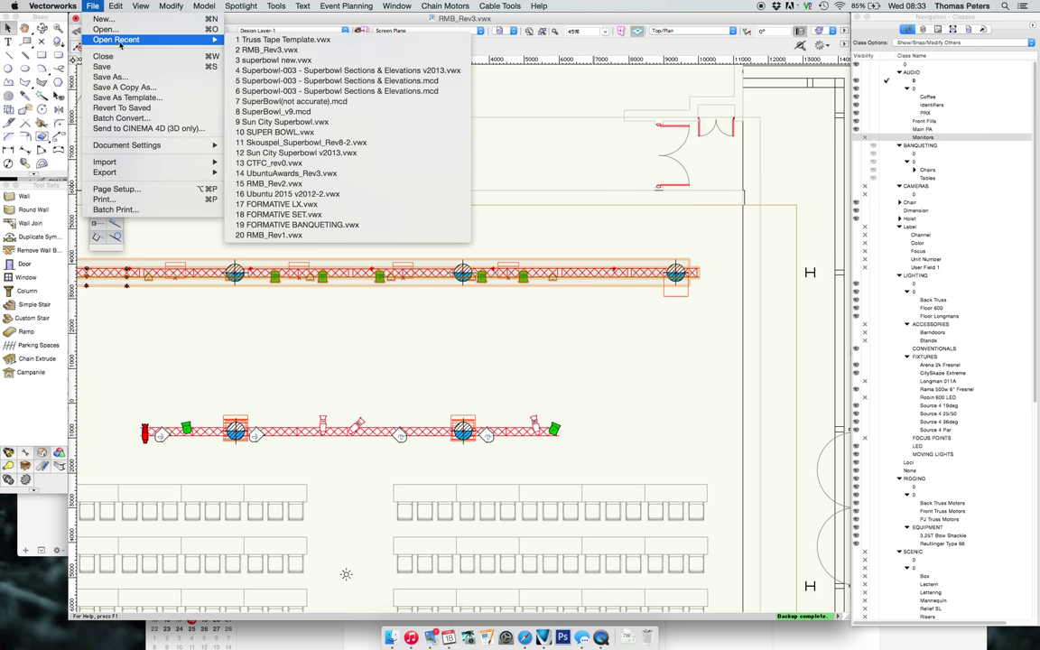
{"action": "left_click", "coordinate": [232, 45]}
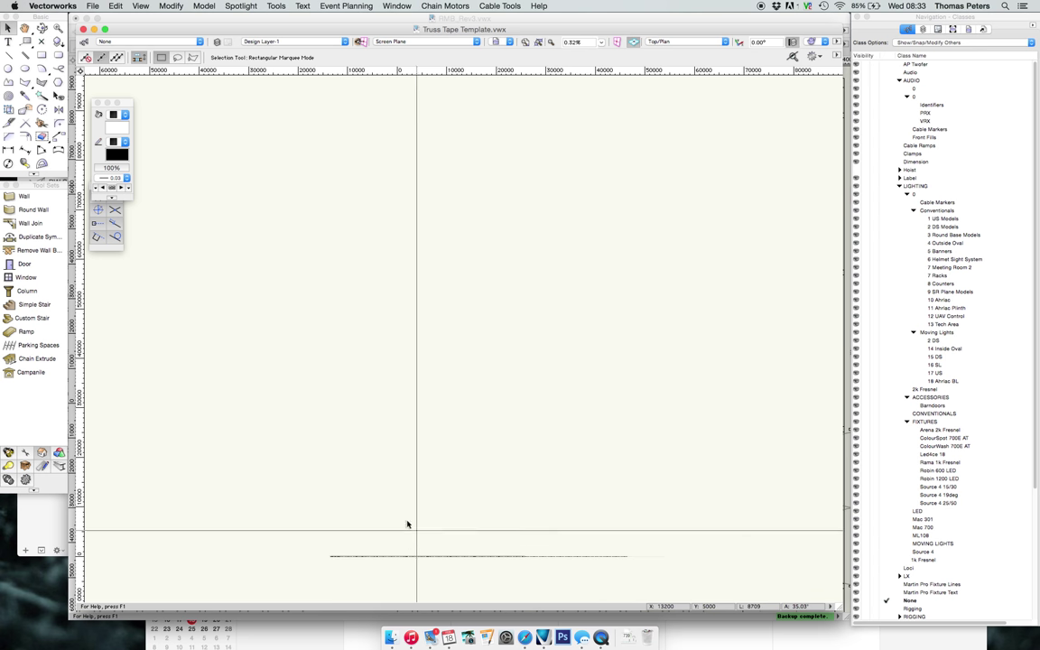
Examine the template tape from its zero mark onwards, including the truss name, distance marks and fixture labels
{"action": "middle_click_drag", "start_coordinate": [453, 499], "coordinate": [492, 371]}
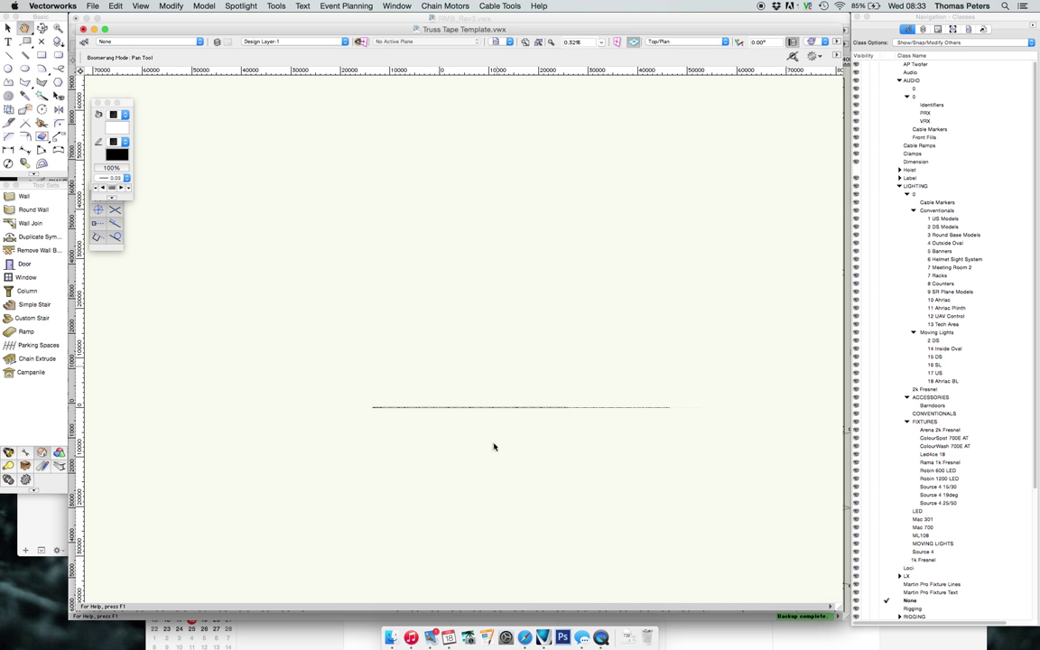
{"action": "scroll", "coordinate": [483, 408], "scroll_direction": "up", "scroll_amount": 3}
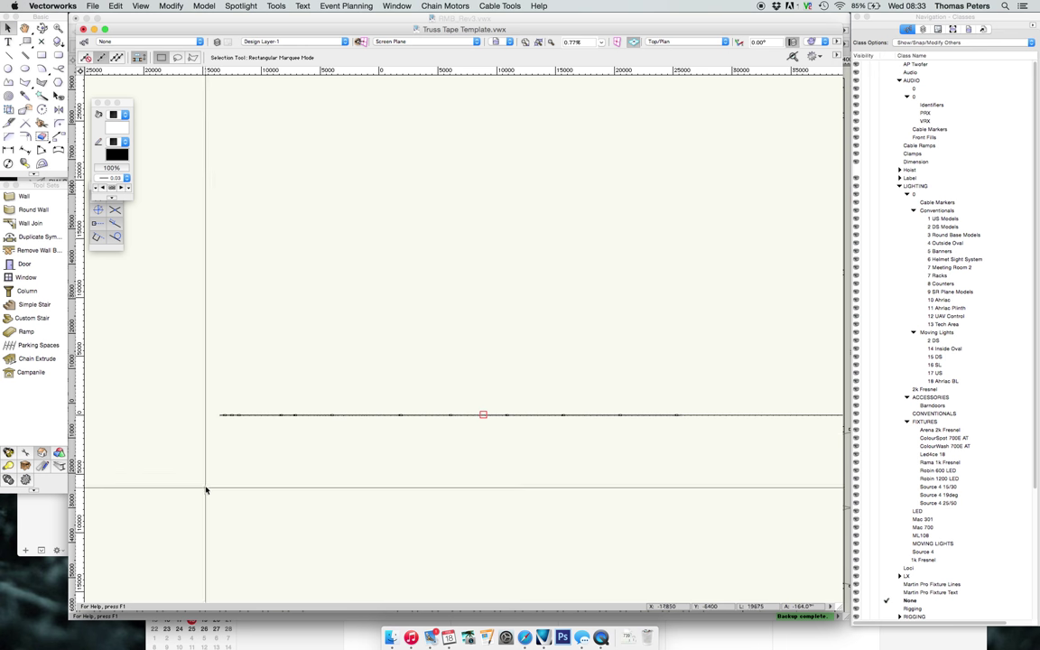
{"action": "scroll", "coordinate": [190, 436], "scroll_direction": "up", "scroll_amount": 5}
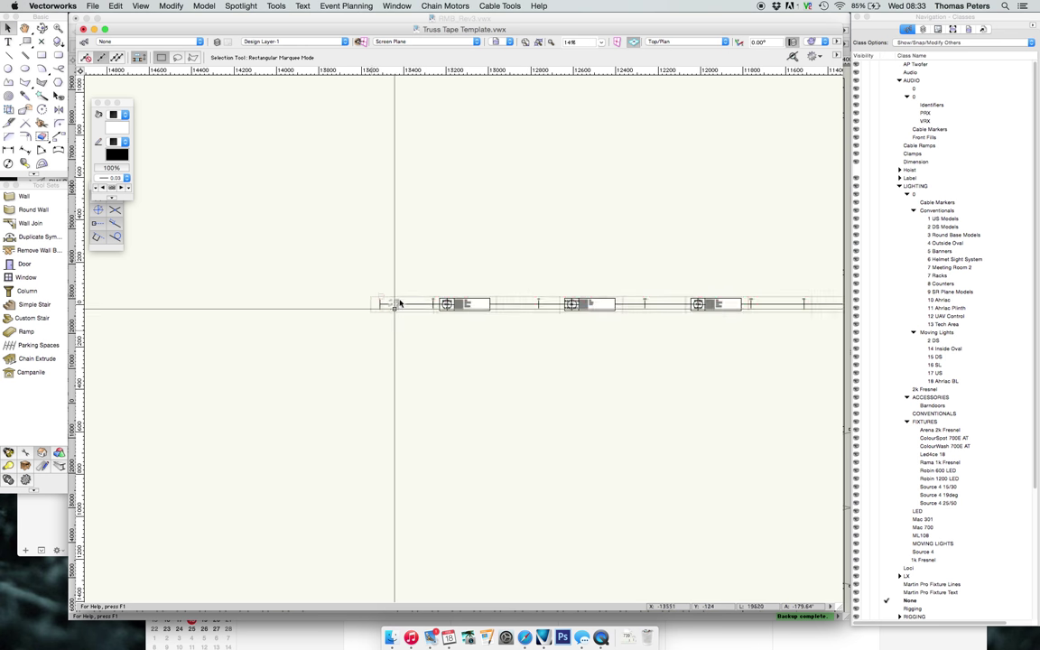
{"action": "scroll", "coordinate": [399, 302], "scroll_direction": "up", "scroll_amount": 10}
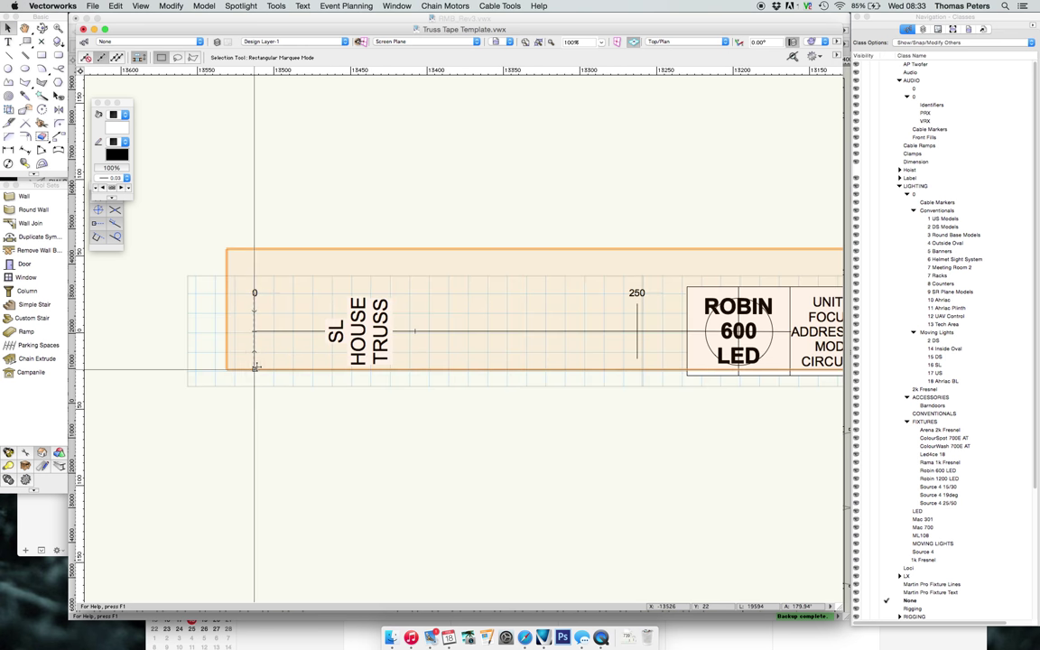
{"action": "scroll", "coordinate": [437, 425], "scroll_direction": "down", "scroll_amount": 5}
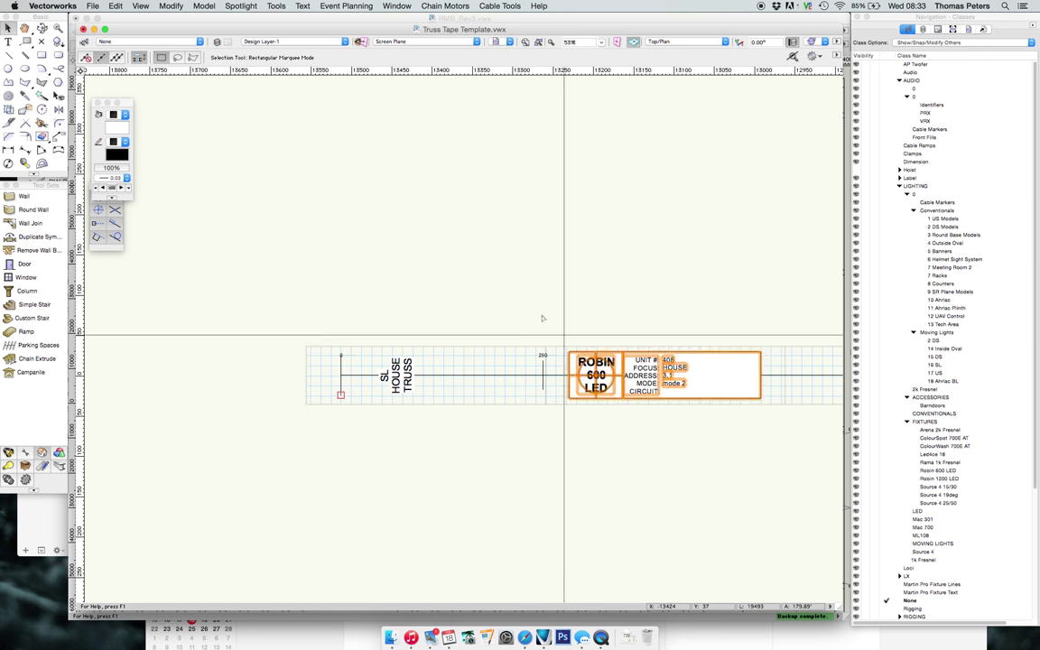
{"action": "scroll", "coordinate": [586, 394], "scroll_direction": "right", "scroll_amount": 5}
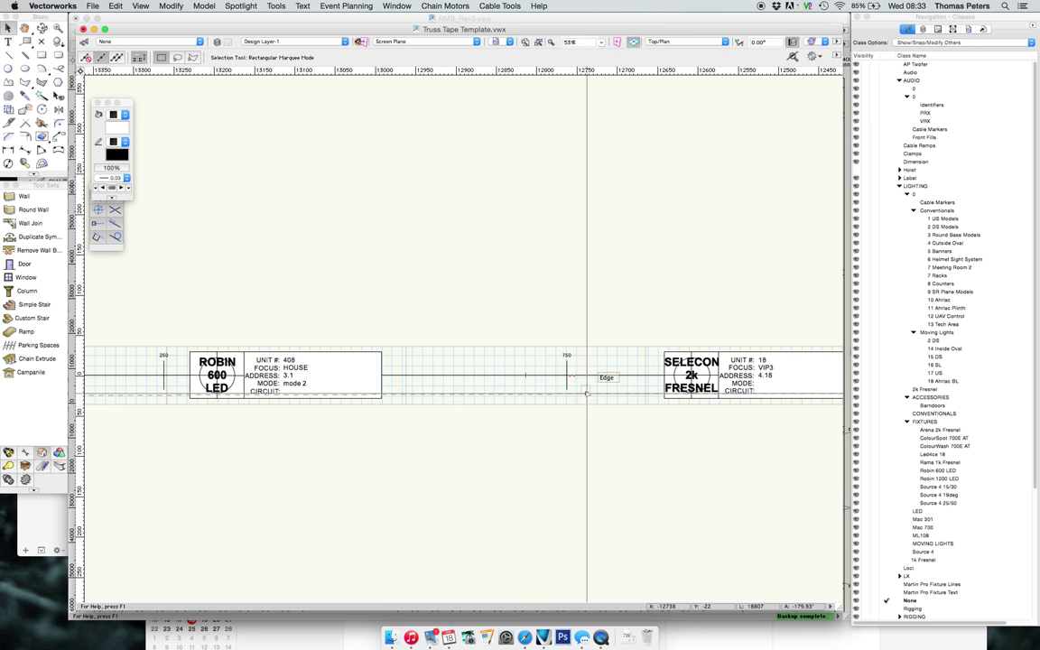
{"action": "scroll", "coordinate": [586, 393], "scroll_direction": "right", "scroll_amount": 5}
{"action": "scroll", "coordinate": [584, 390], "scroll_direction": "right", "scroll_amount": 5}
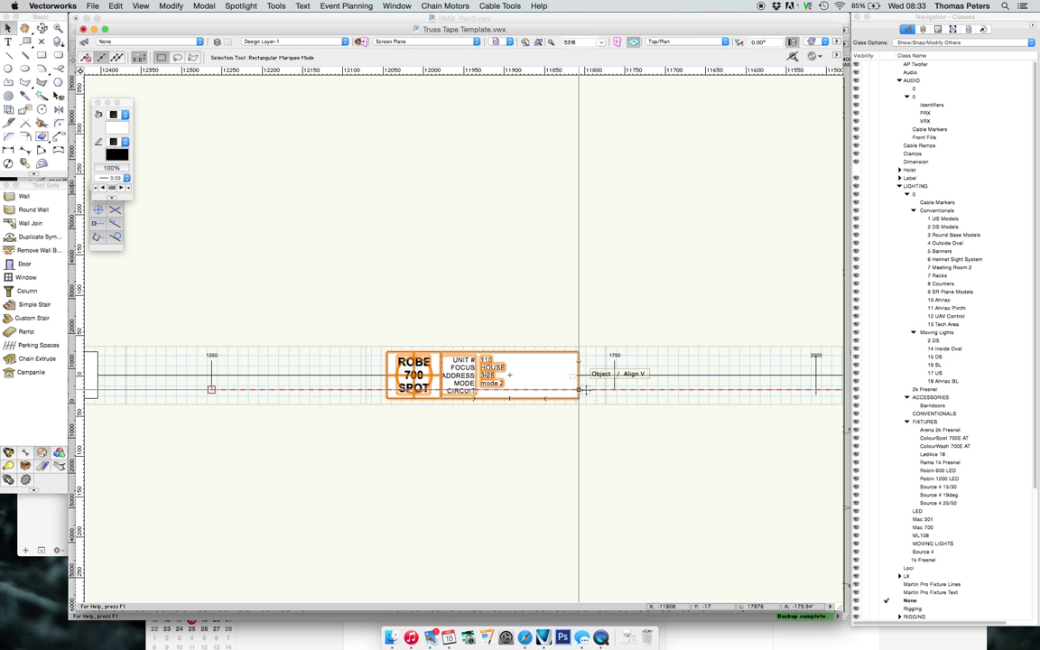
{"action": "left_click", "coordinate": [585, 390]}
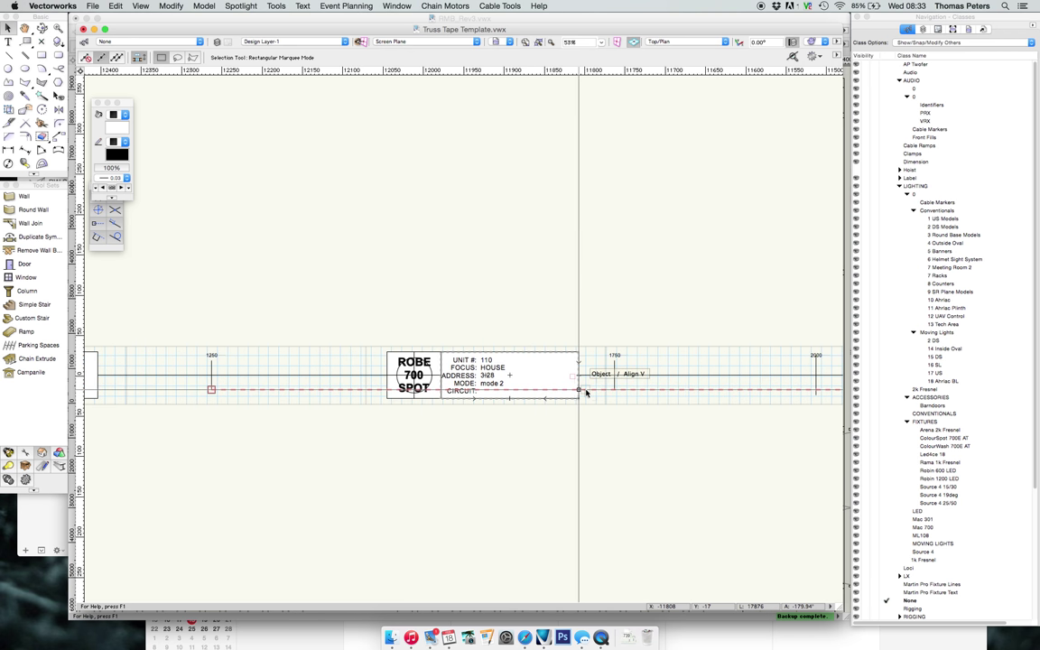
Delete the existing fixture labels along the template tape, keeping the tape line and its distance marks
{"action": "scroll", "coordinate": [585, 390], "scroll_direction": "down", "scroll_amount": 5}
{"action": "middle_click_drag", "start_coordinate": [663, 334], "coordinate": [508, 309]}
{"action": "scroll", "coordinate": [507, 309], "scroll_direction": "down", "scroll_amount": 4}
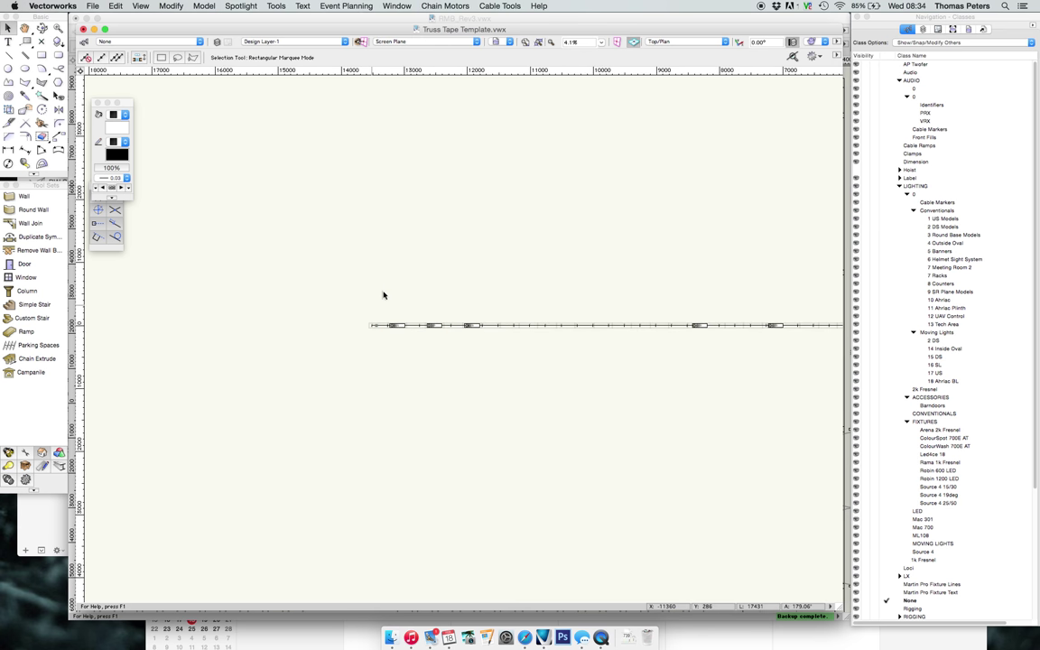
{"action": "mouse_move", "coordinate": [383, 278]}
{"action": "left_mouse_down"}
{"action": "mouse_move", "coordinate": [707, 373]}
{"action": "mouse_move", "coordinate": [912, 390]}
{"action": "mouse_move", "coordinate": [571, 422]}
{"action": "left_mouse_up"}
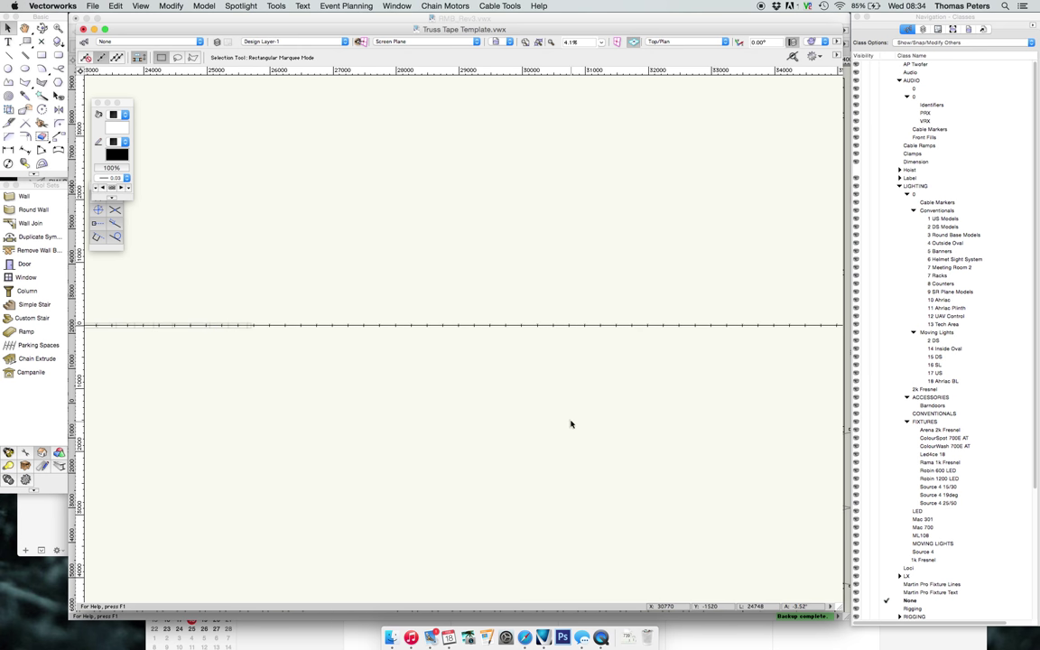
{"action": "scroll", "coordinate": [570, 423], "scroll_direction": "left", "scroll_amount": 10}
{"action": "scroll", "coordinate": [571, 423], "scroll_direction": "down", "scroll_amount": 3}
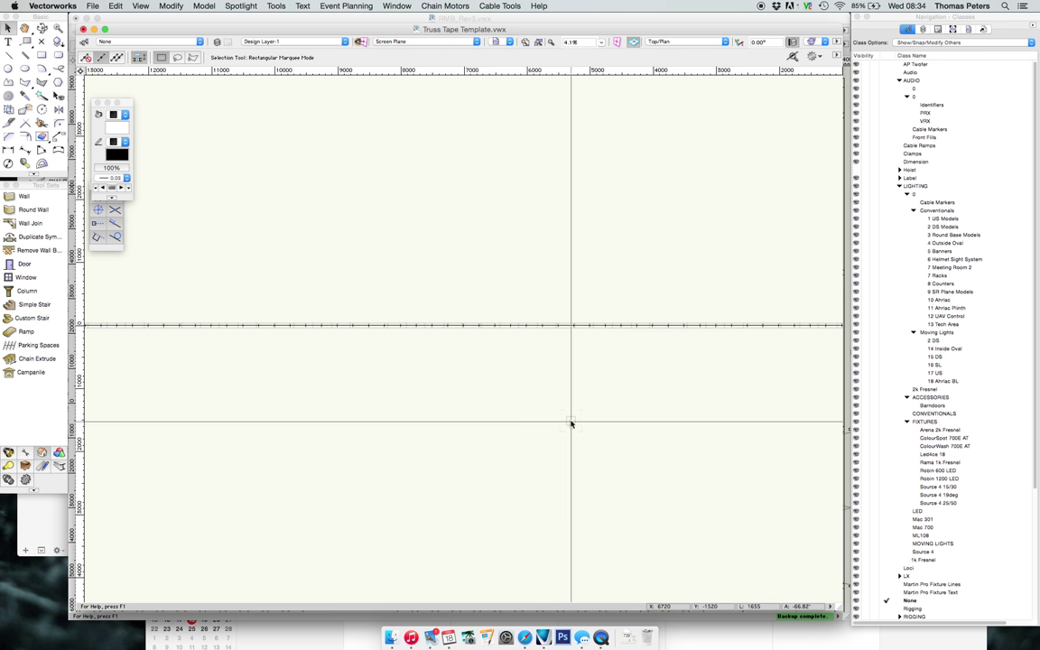
{"action": "scroll", "coordinate": [566, 365], "scroll_direction": "down", "scroll_amount": 1}
Paste the copied back truss into the template without importing the conflicting Light Info Record format
{"action": "key", "text": "super+v"}
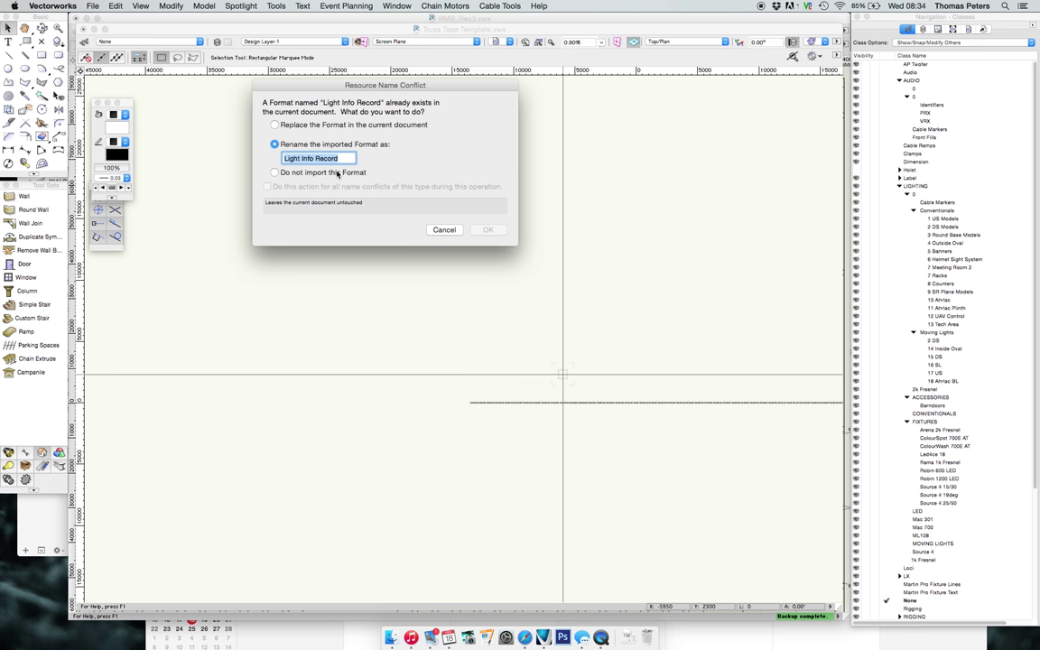
{"action": "left_click", "coordinate": [337, 173]}
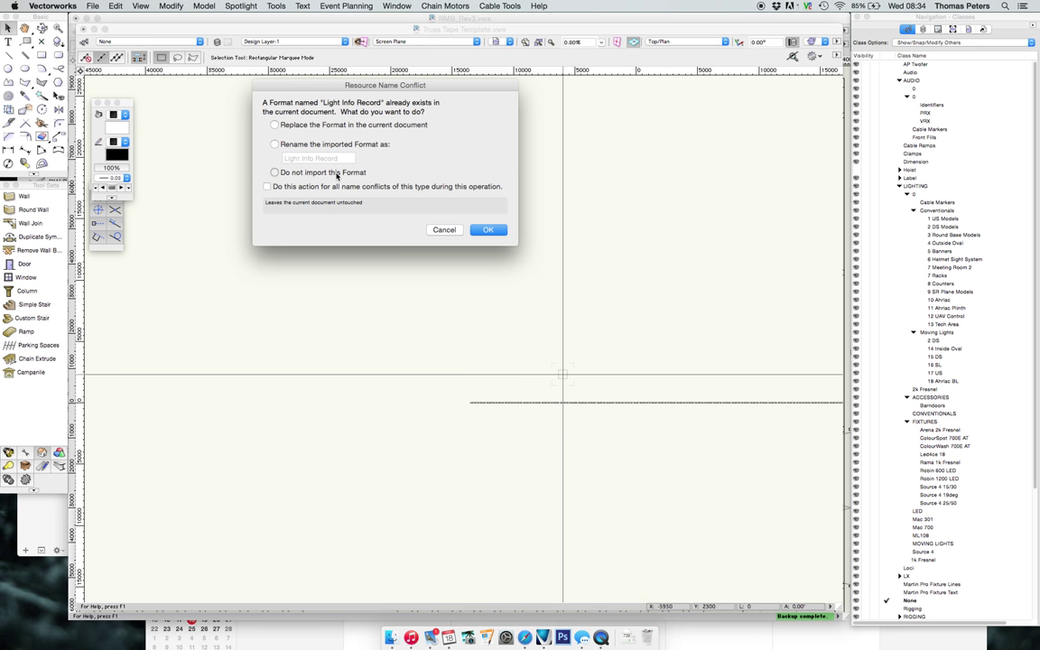
{"action": "left_click", "coordinate": [479, 229]}
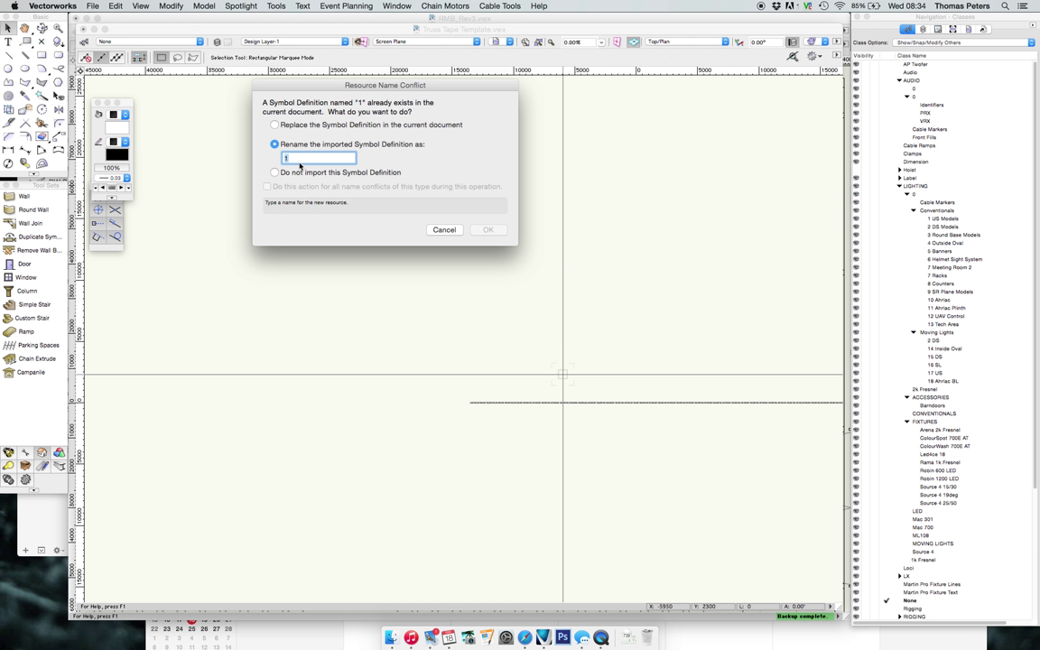
Finish the paste without importing any conflicting symbol definitions, and make the hidden classes of the pasted objects visible
{"action": "left_click", "coordinate": [306, 174]}
{"action": "left_click", "coordinate": [480, 229]}
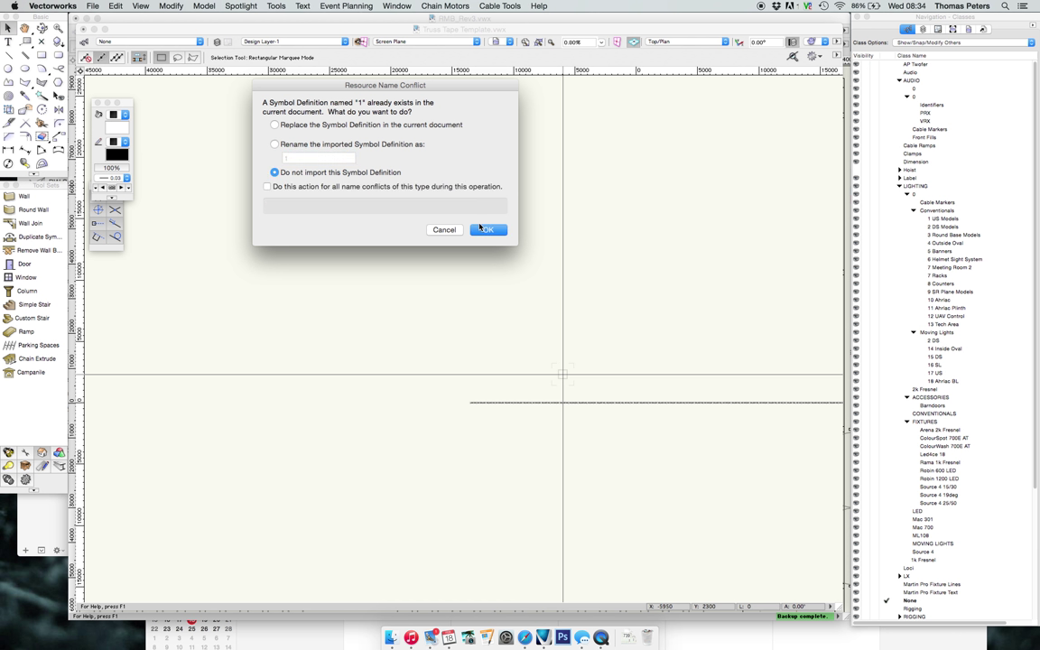
{"action": "left_click", "coordinate": [347, 184]}
{"action": "left_click", "coordinate": [486, 239]}
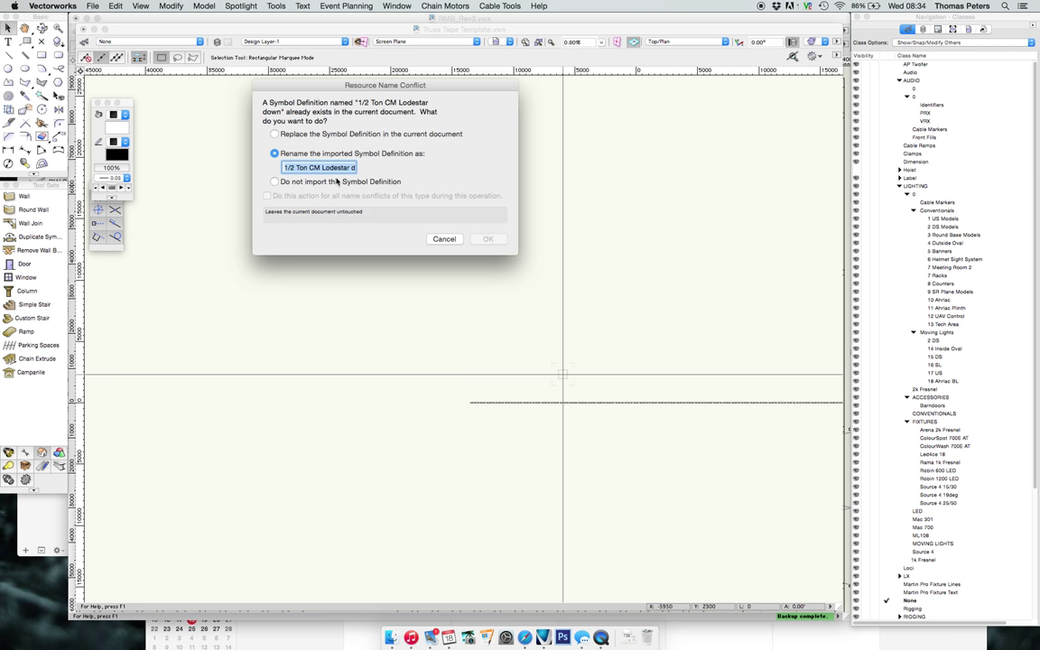
{"action": "left_click", "coordinate": [336, 183]}
{"action": "left_click", "coordinate": [486, 239]}
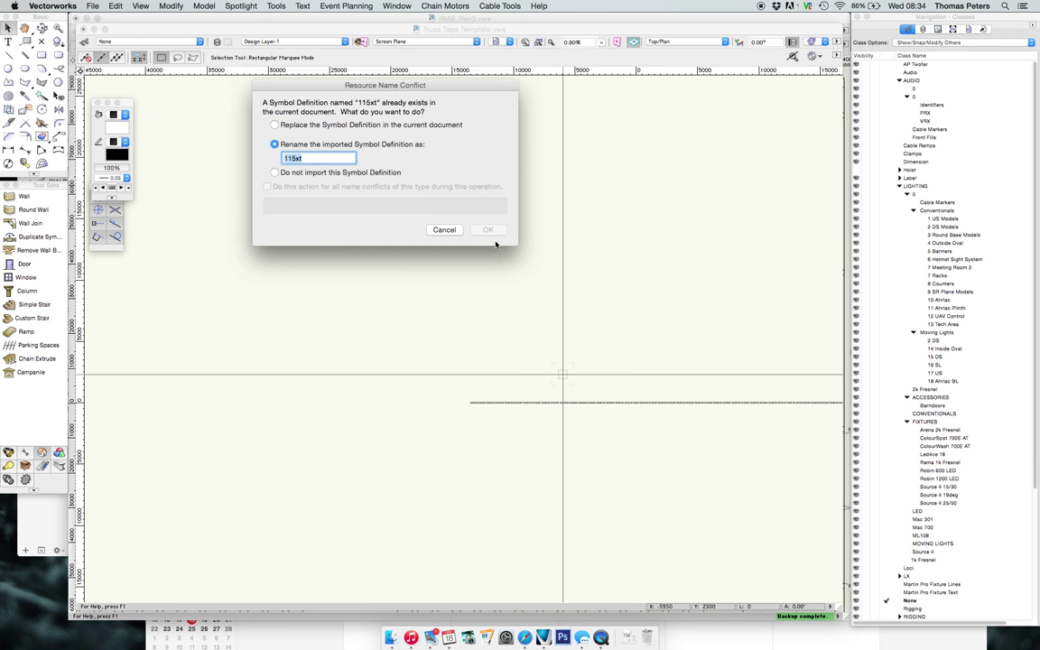
{"action": "left_click", "coordinate": [366, 174]}
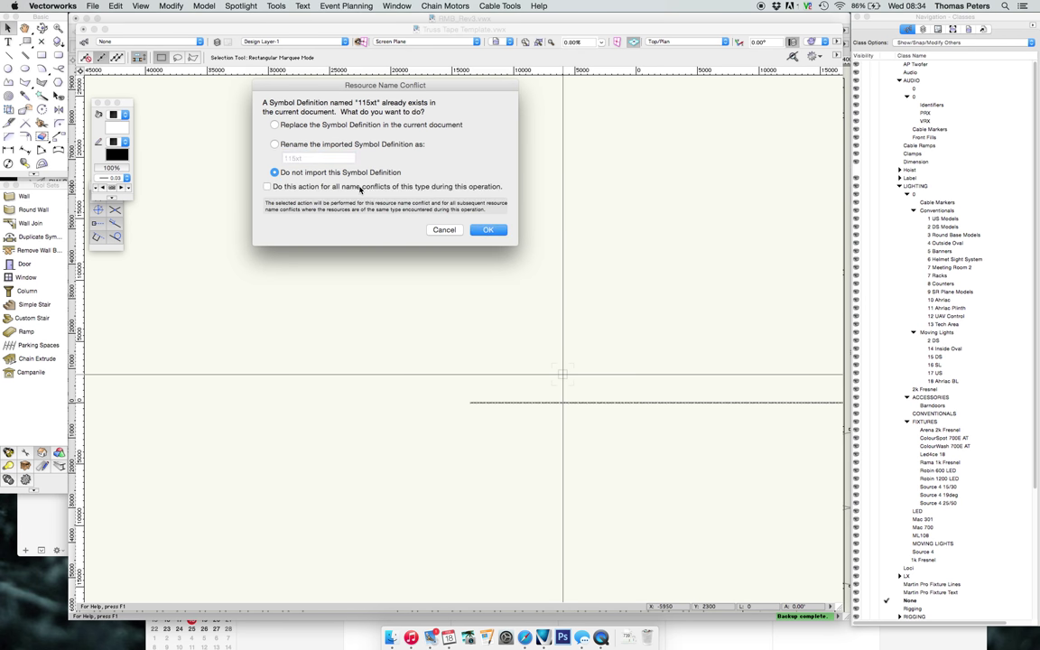
{"action": "left_click", "coordinate": [359, 187]}
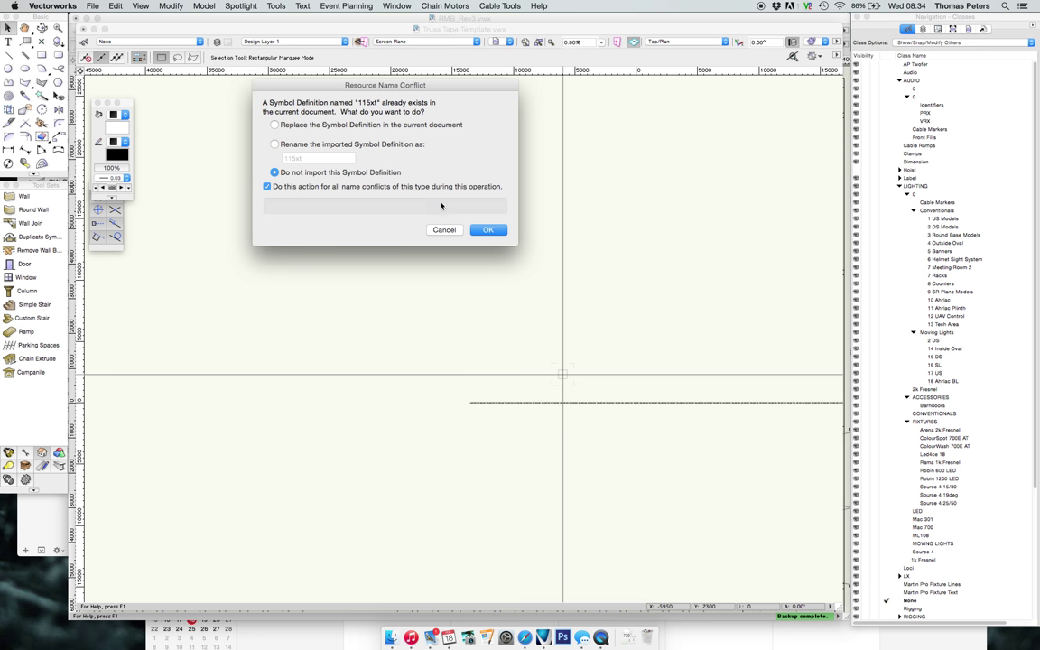
{"action": "left_click", "coordinate": [488, 231]}
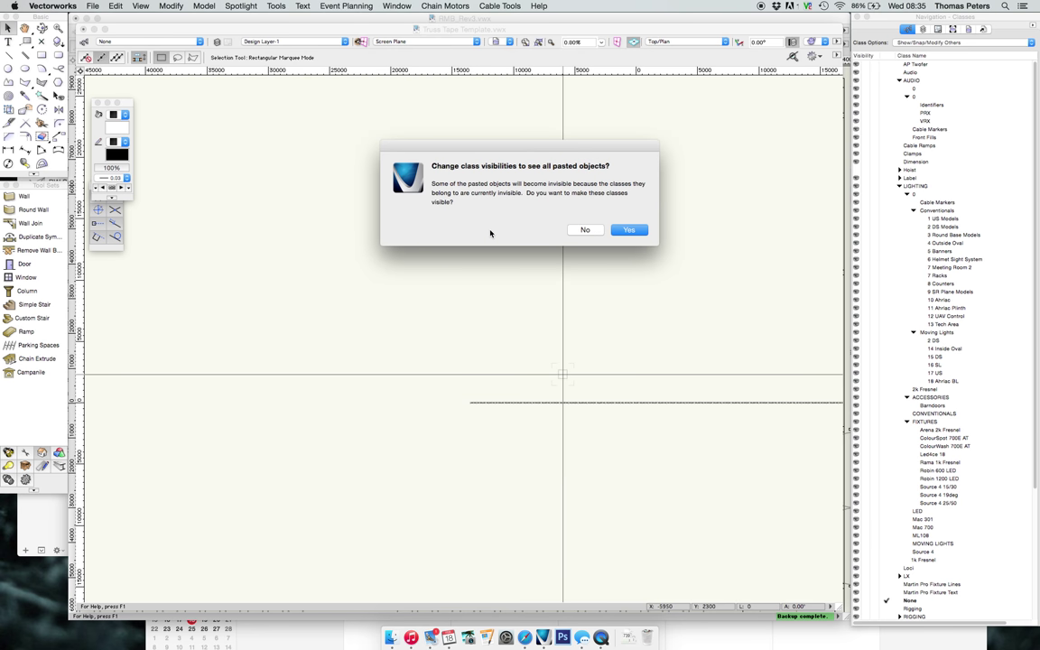
{"action": "left_click", "coordinate": [627, 231]}
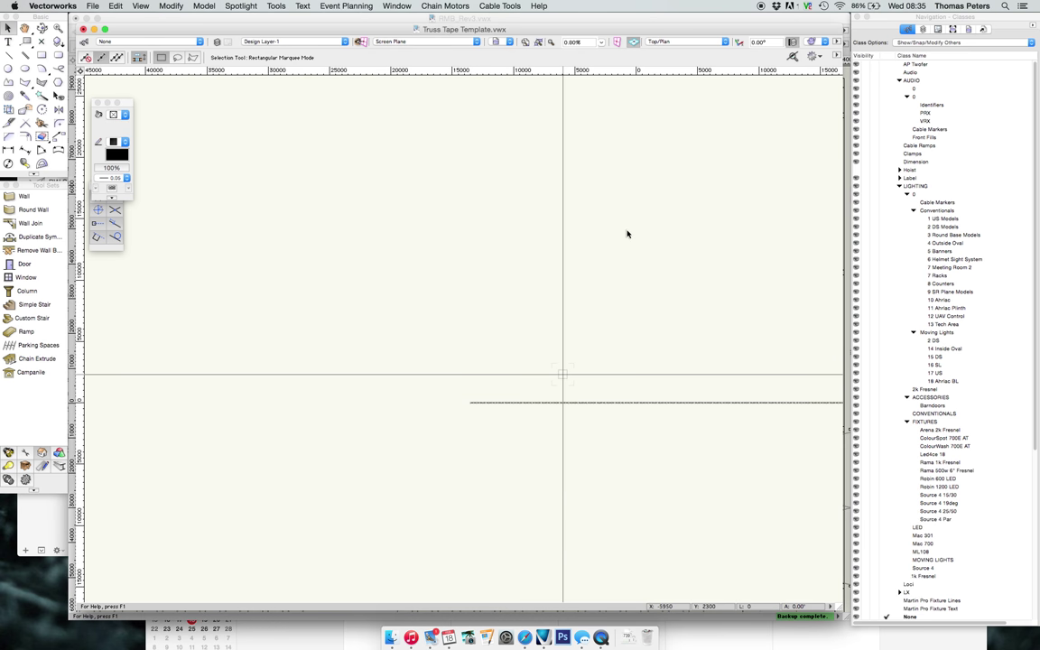
Examine the pasted back truss above the tape line, including its 500w 6" and wfl fixtures and their text labels
{"action": "scroll", "coordinate": [506, 413], "scroll_direction": "up", "scroll_amount": 8}
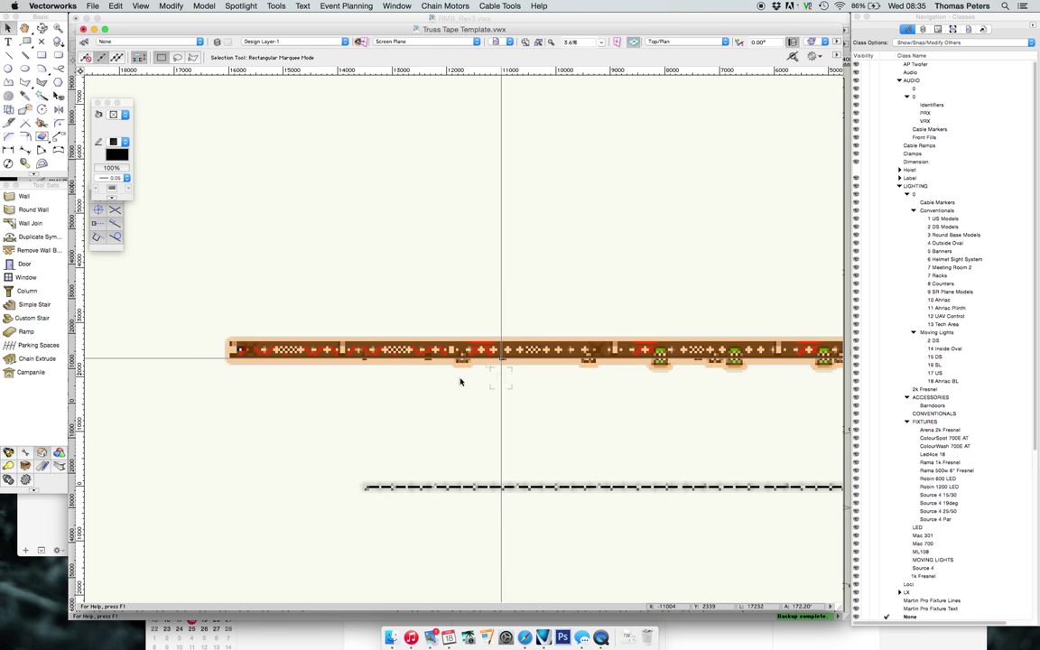
{"action": "left_click", "coordinate": [297, 339]}
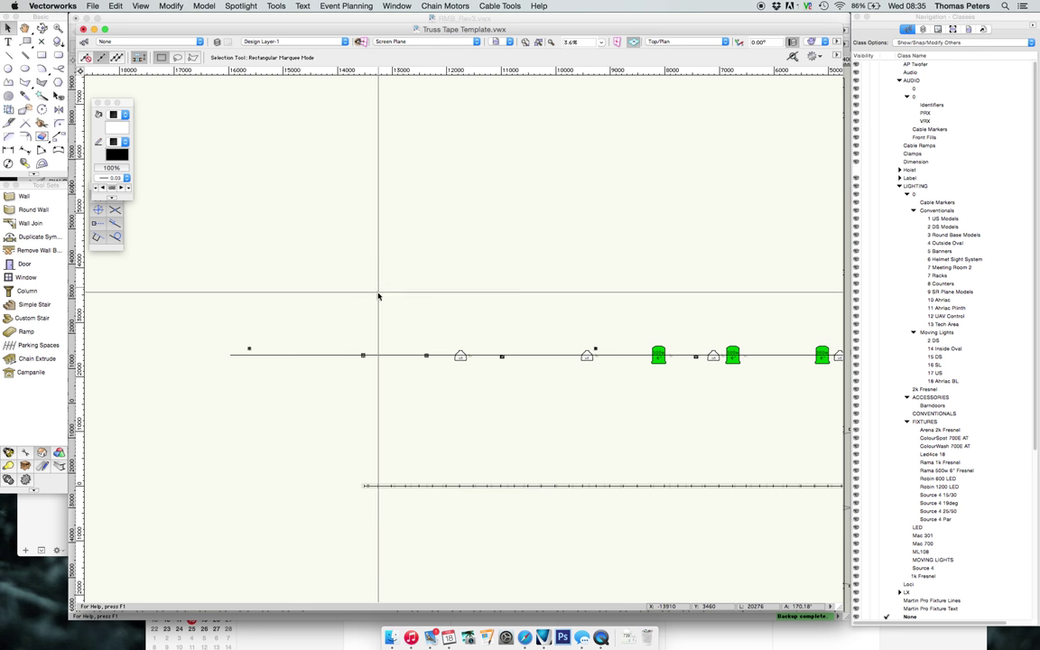
{"action": "scroll", "coordinate": [433, 278], "scroll_direction": "down", "scroll_amount": 3}
{"action": "middle_click_drag", "start_coordinate": [508, 274], "coordinate": [455, 262]}
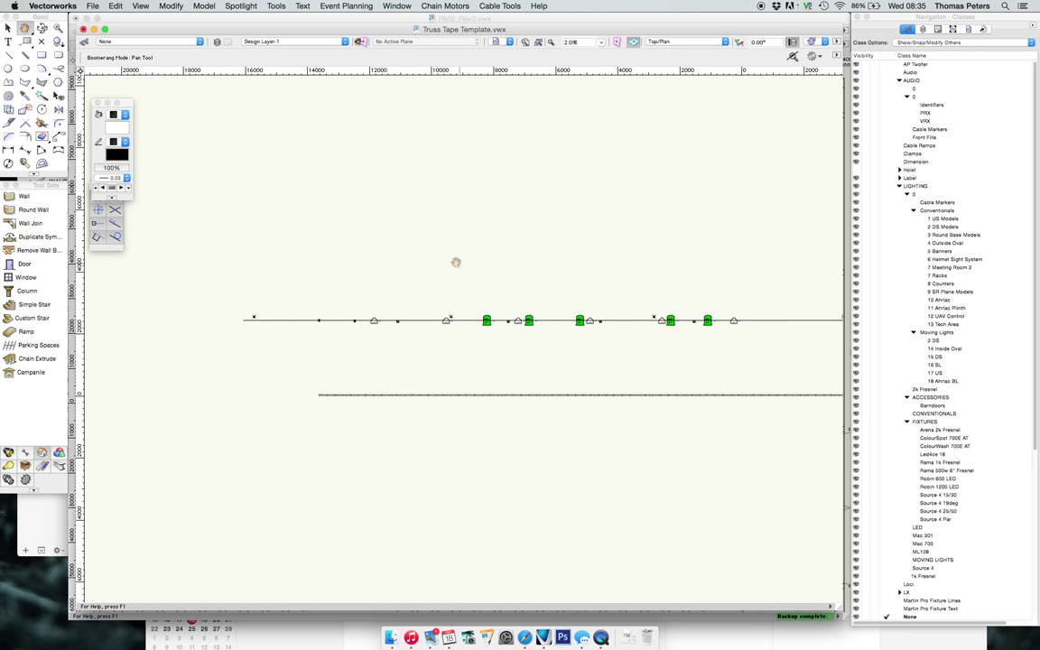
{"action": "scroll", "coordinate": [424, 339], "scroll_direction": "up", "scroll_amount": 3}
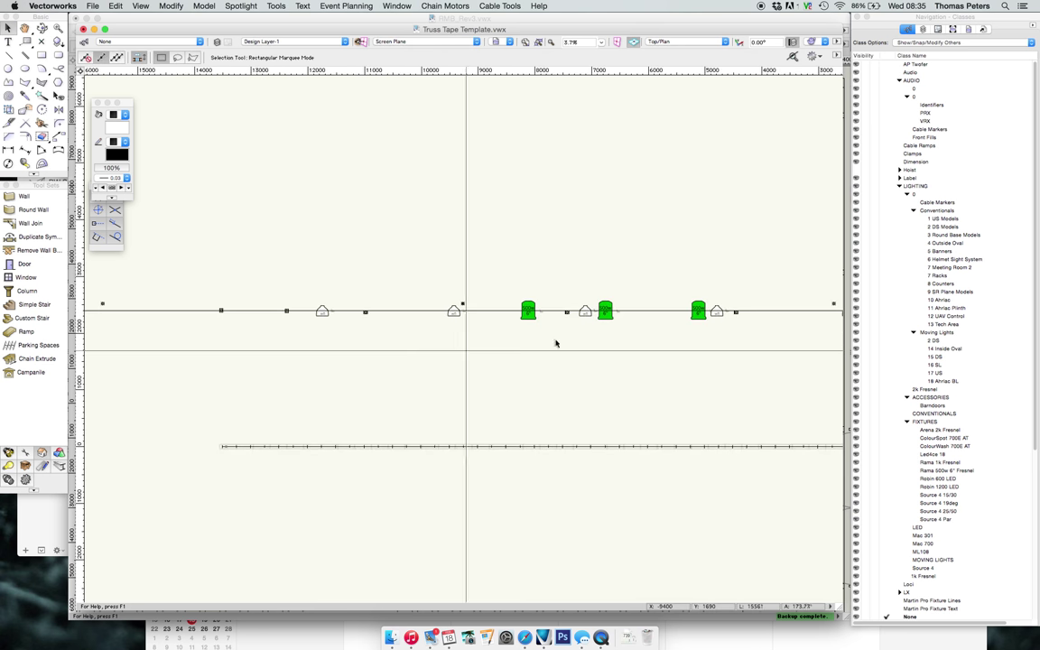
{"action": "middle_click_drag", "start_coordinate": [659, 365], "coordinate": [477, 333]}
{"action": "scroll", "coordinate": [437, 263], "scroll_direction": "up", "scroll_amount": 7}
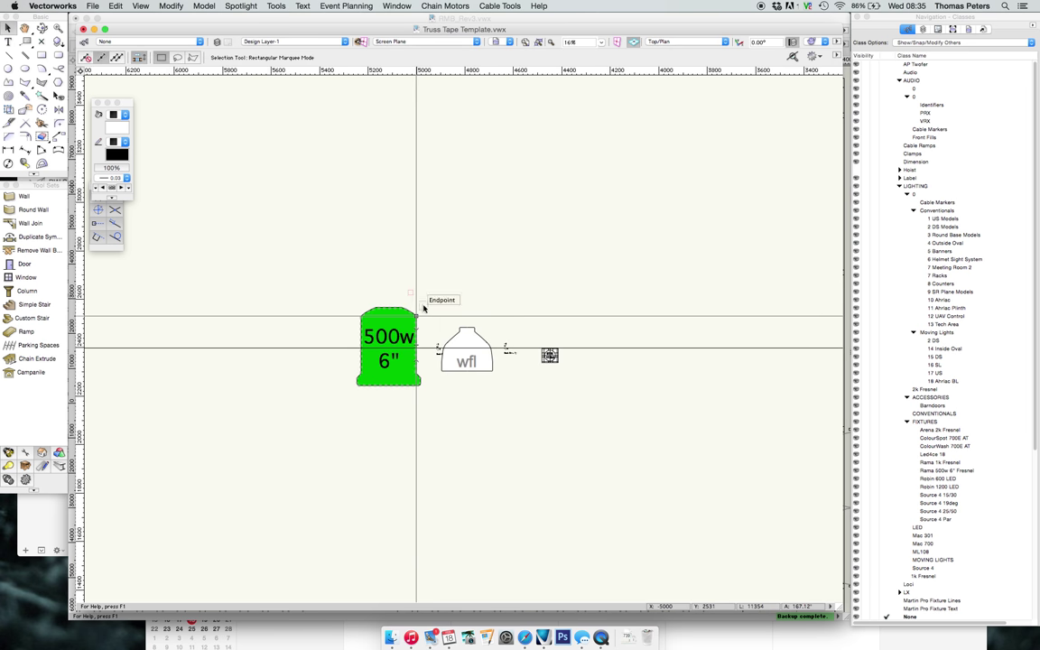
{"action": "scroll", "coordinate": [479, 346], "scroll_direction": "up", "scroll_amount": 5}
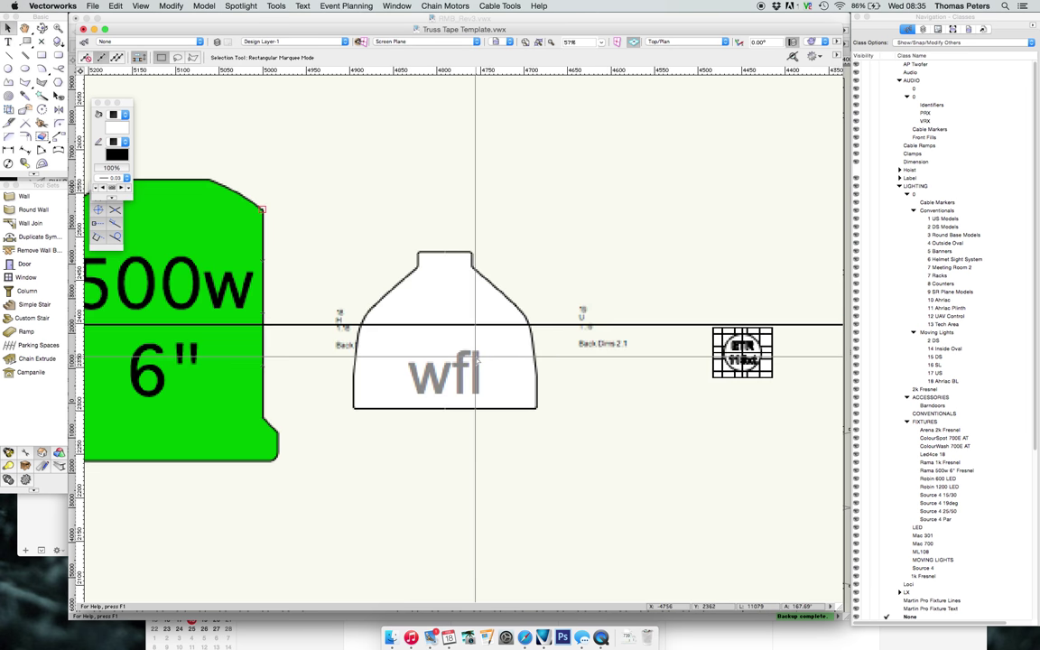
{"action": "scroll", "coordinate": [510, 421], "scroll_direction": "down", "scroll_amount": 1}
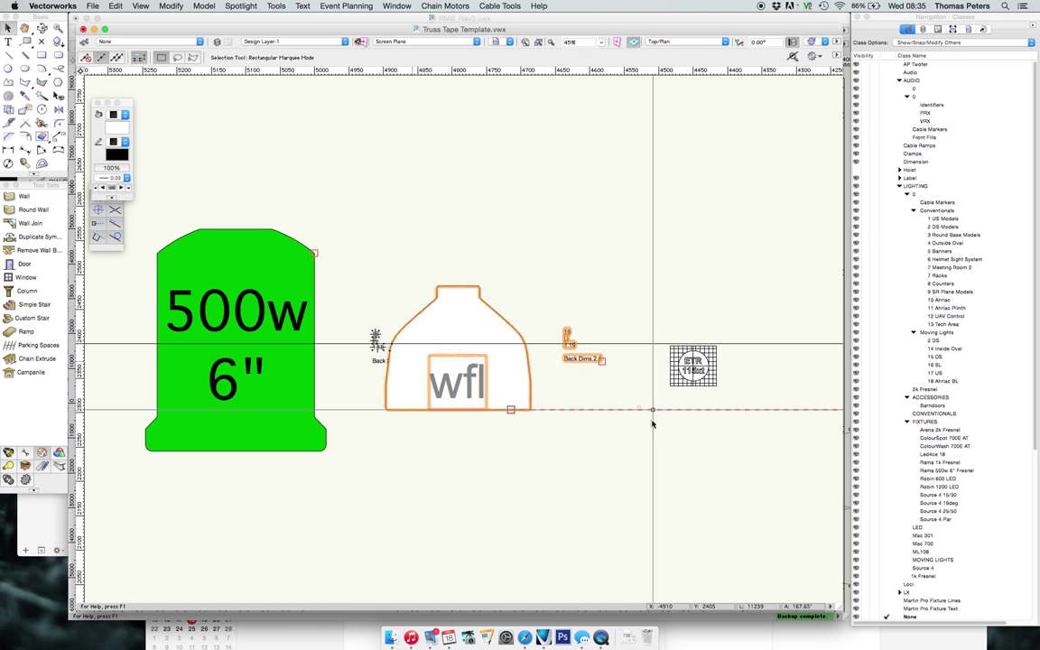
Examine the ETR 115xt and 500kg motor symbols further along the pasted truss
{"action": "key", "text": "space"}
{"action": "left_click_drag", "start_coordinate": [731, 318], "coordinate": [546, 290]}
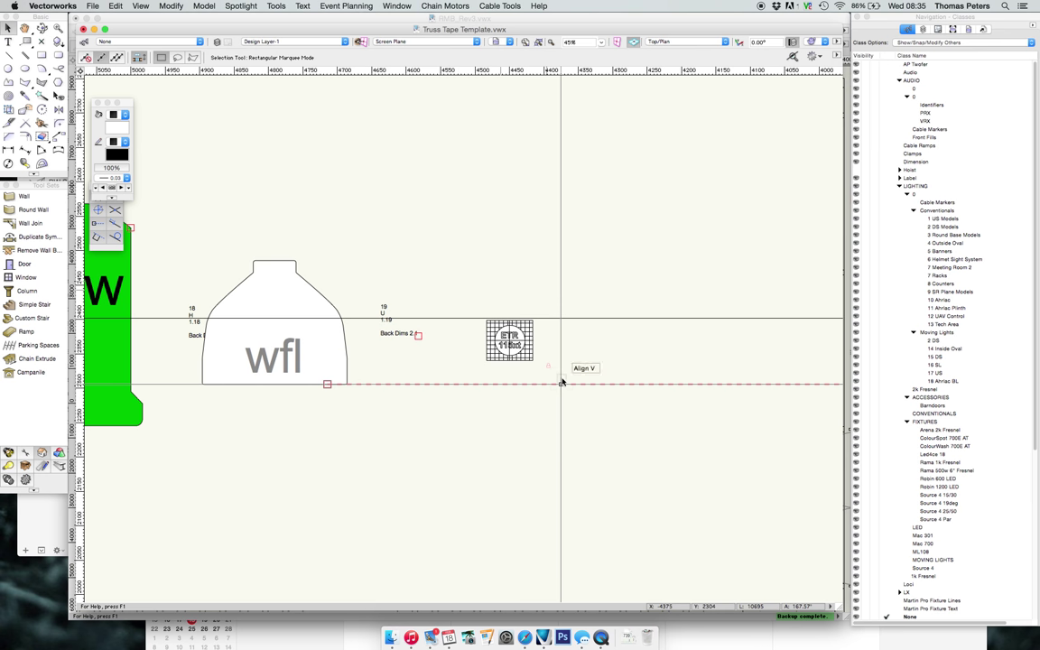
{"action": "scroll", "coordinate": [561, 383], "scroll_direction": "down", "scroll_amount": 5}
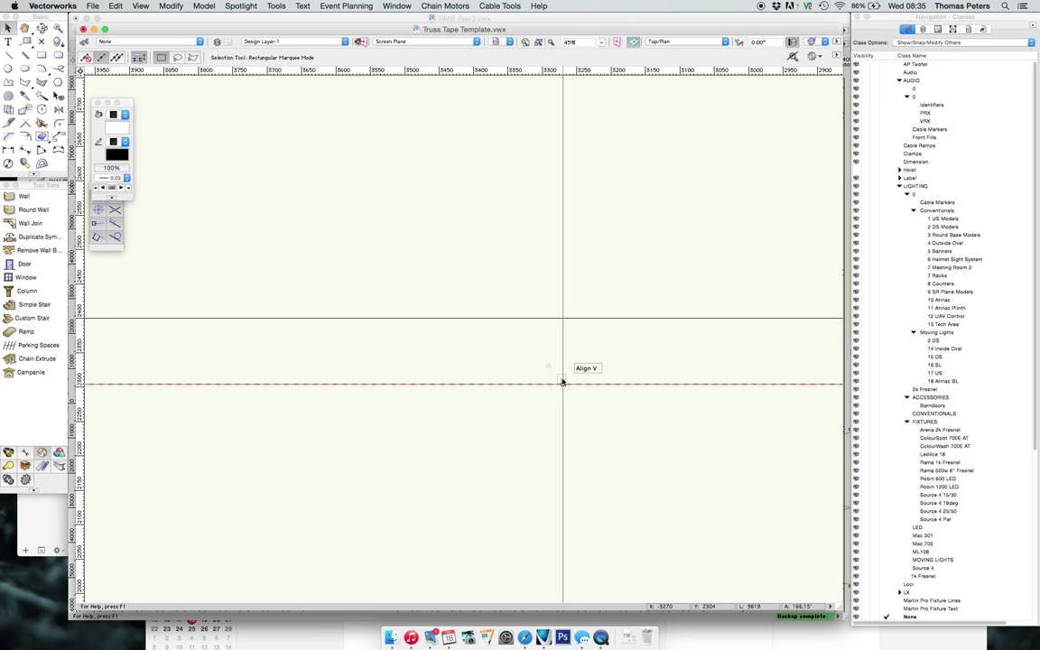
{"action": "scroll", "coordinate": [682, 343], "scroll_direction": "up", "scroll_amount": 5}
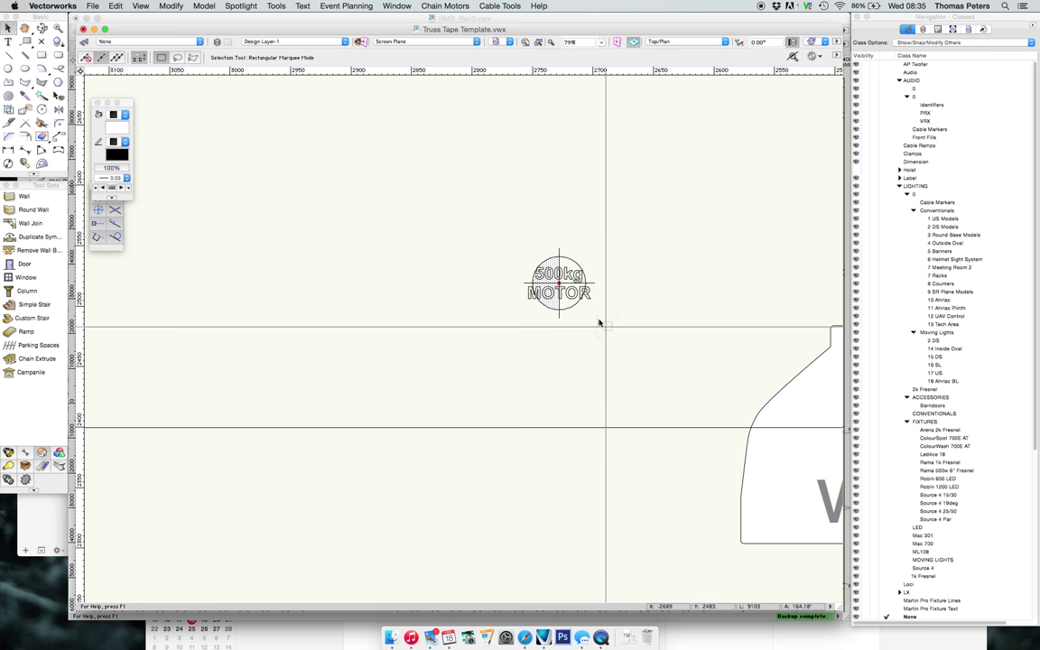
{"action": "scroll", "coordinate": [599, 322], "scroll_direction": "up", "scroll_amount": 3}
Compare the back truss motor symbol in RMB_Rev3.vwx with its counterpart in Truss Tape Template.vwx
{"action": "left_click", "coordinate": [397, 6]}
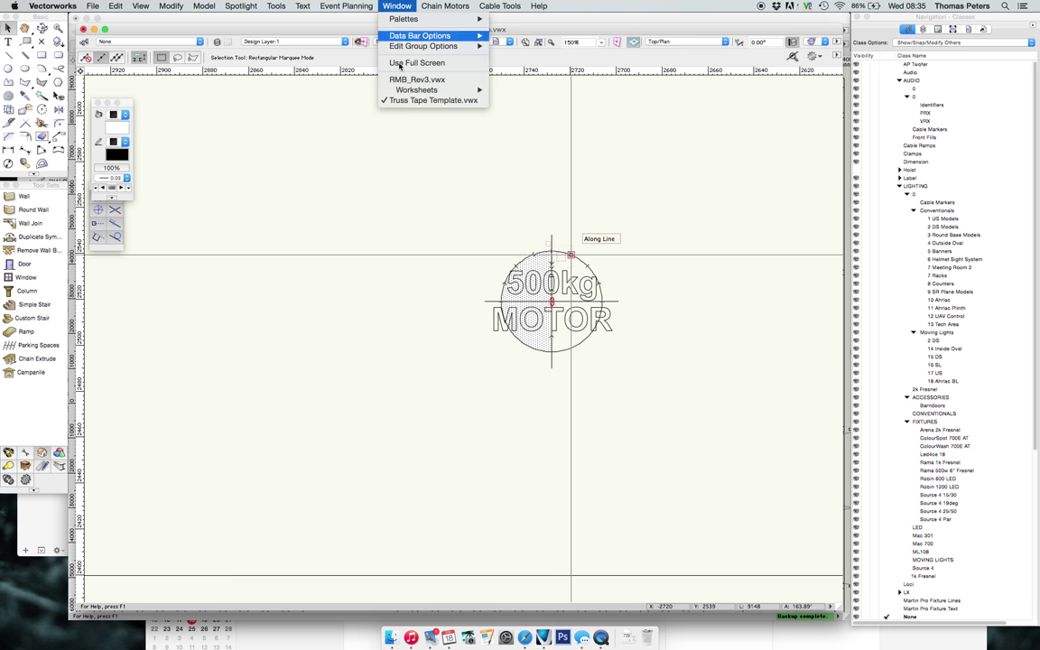
{"action": "left_click", "coordinate": [402, 79]}
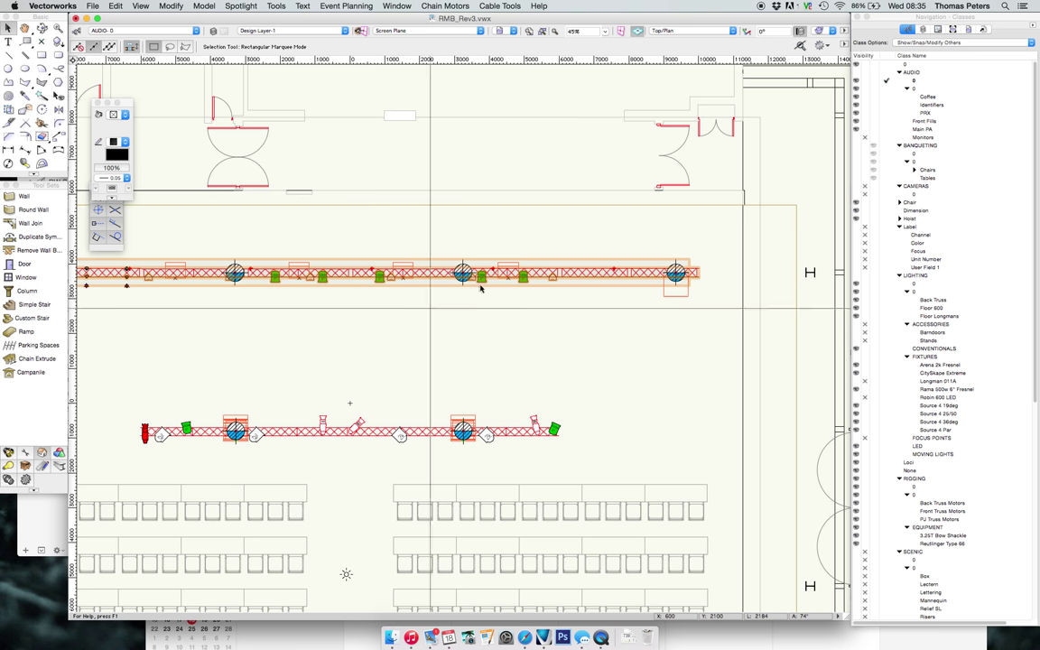
{"action": "scroll", "coordinate": [480, 288], "scroll_direction": "up", "scroll_amount": 5}
{"action": "scroll", "coordinate": [405, 312], "scroll_direction": "up", "scroll_amount": 2}
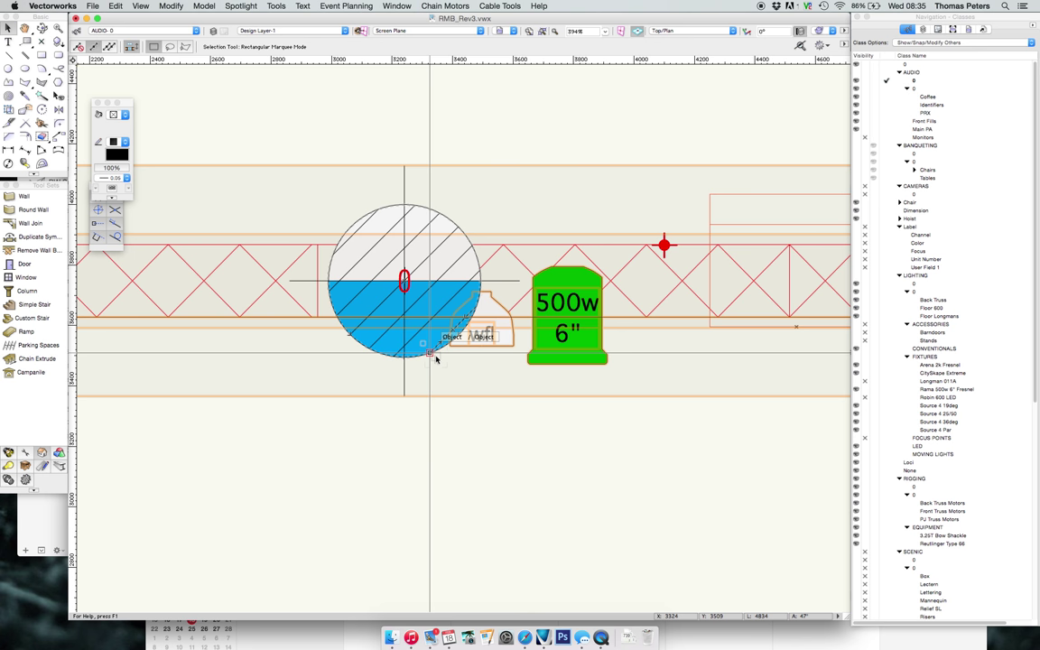
{"action": "key", "text": "super+Tab"}
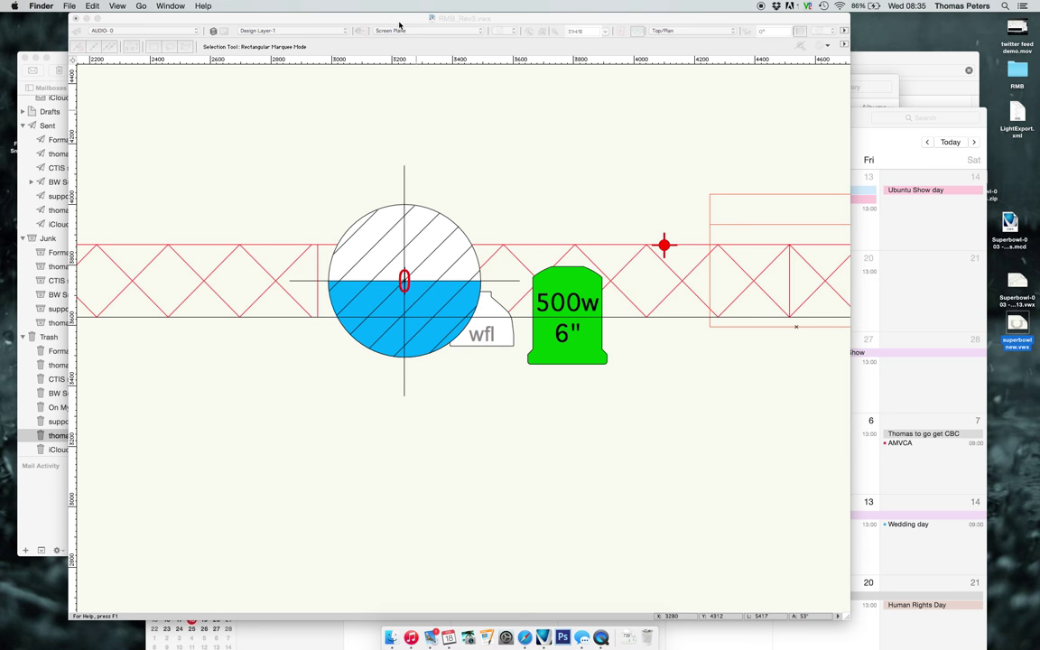
{"action": "left_click", "coordinate": [395, 127]}
{"action": "left_click", "coordinate": [397, 5]}
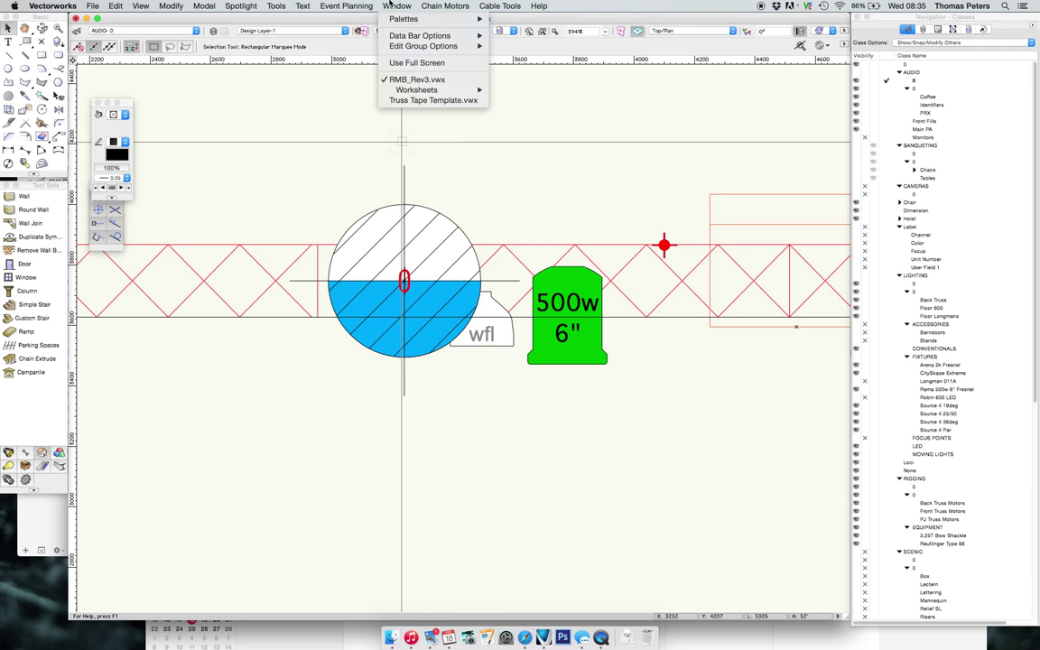
{"action": "left_click", "coordinate": [405, 101]}
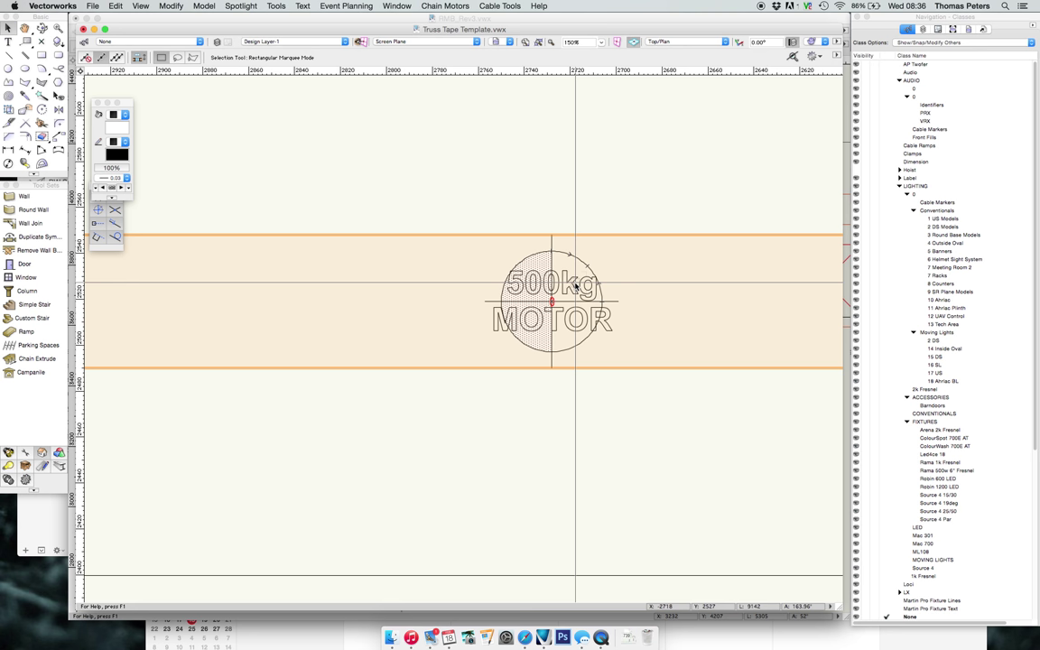
In RMB_Rev3.vwx, select the 500w 6" fixture beside the motor and inspect its position and unit number in the object info
{"action": "left_click", "coordinate": [397, 6]}
{"action": "left_click", "coordinate": [425, 81]}
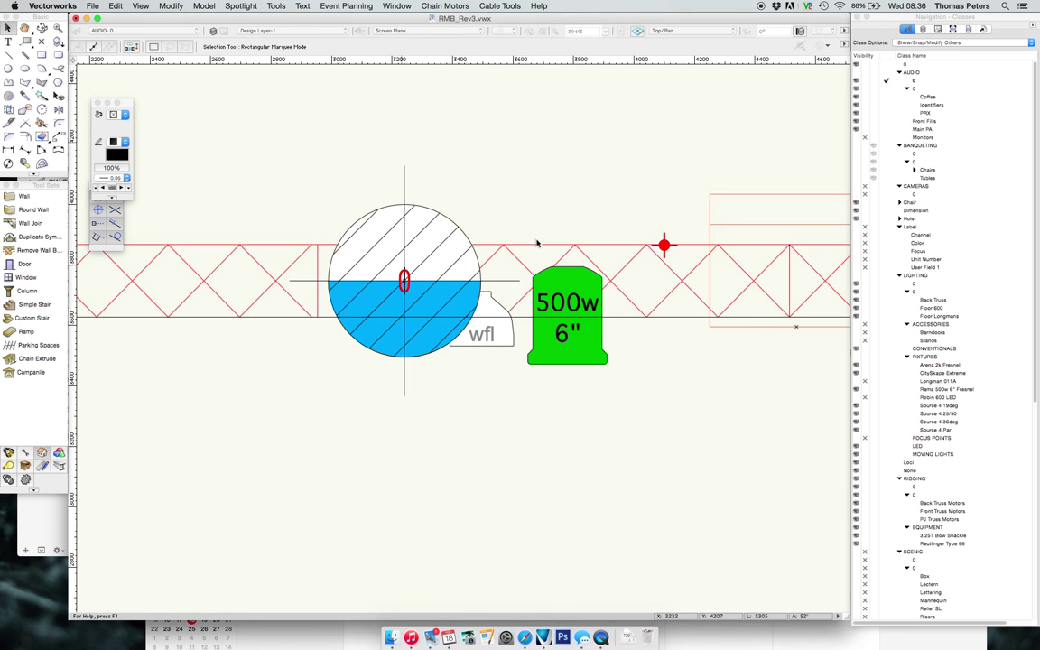
{"action": "left_click", "coordinate": [582, 350]}
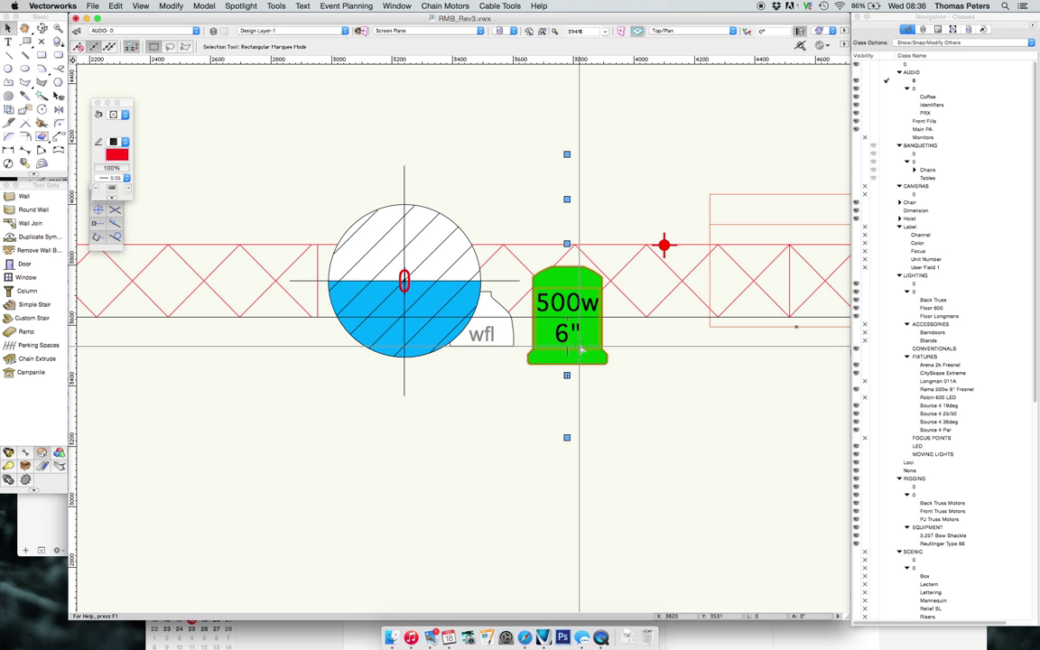
{"action": "key", "text": "super+i"}
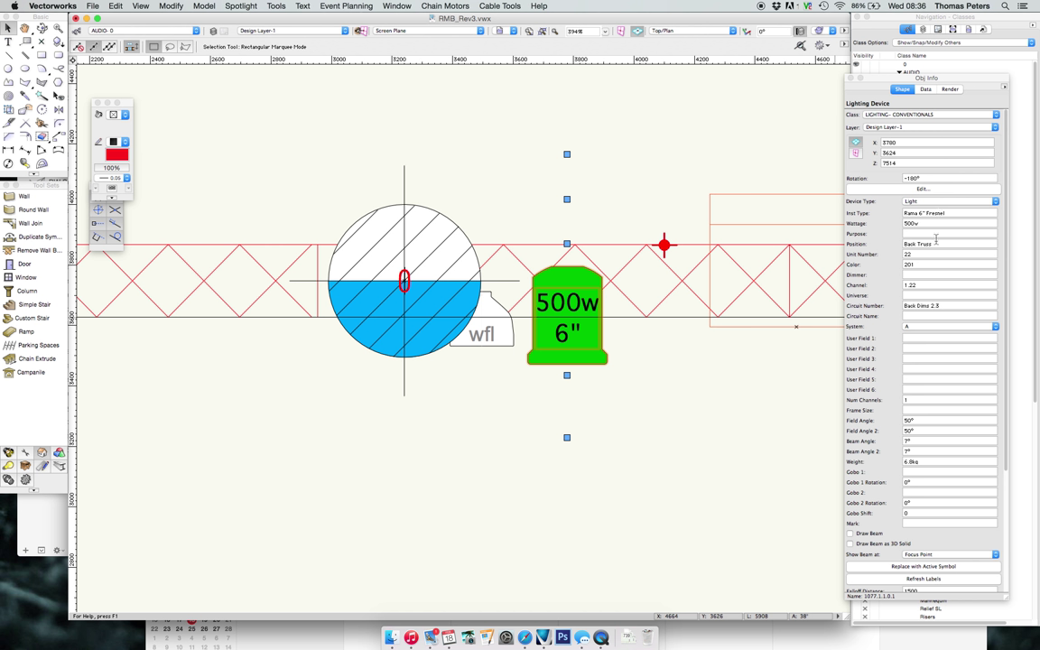
{"action": "left_click", "coordinate": [937, 243]}
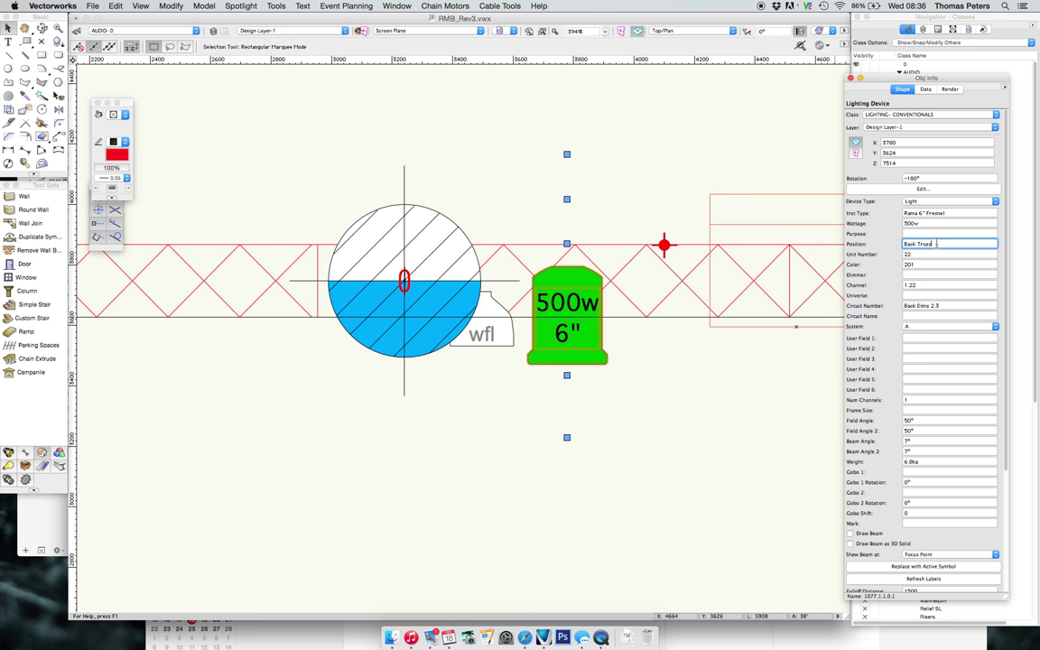
{"action": "left_click", "coordinate": [924, 255]}
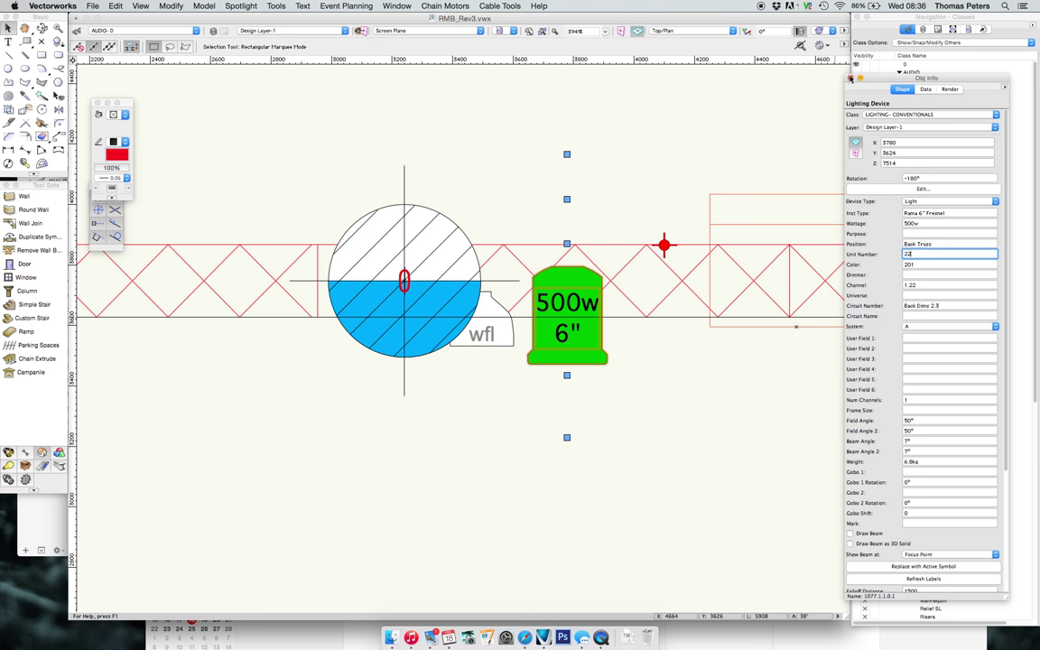
{"action": "left_click", "coordinate": [850, 79]}
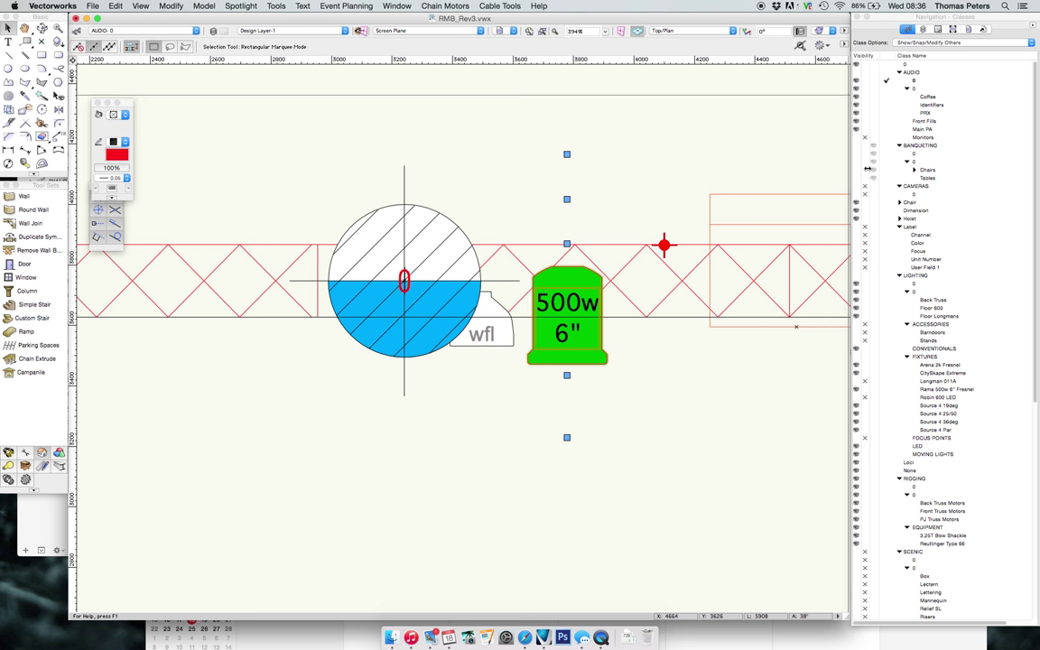
Make the Label class visible and inspect the selected 500w 6" fixture's color, channel and circuit number
{"action": "left_click", "coordinate": [854, 227]}
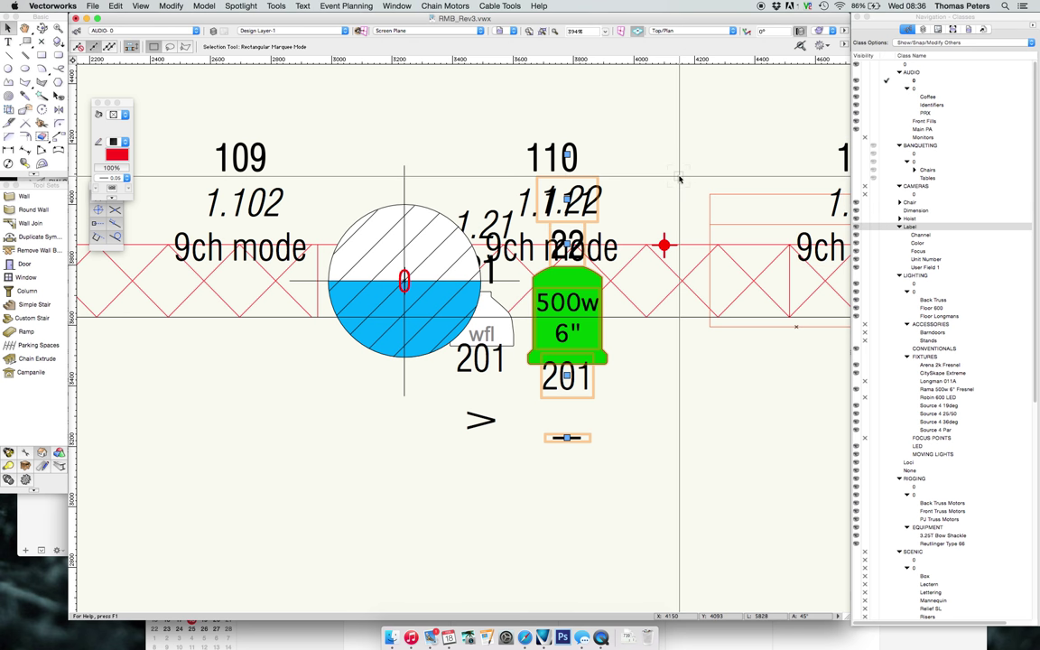
{"action": "key", "text": "super+i"}
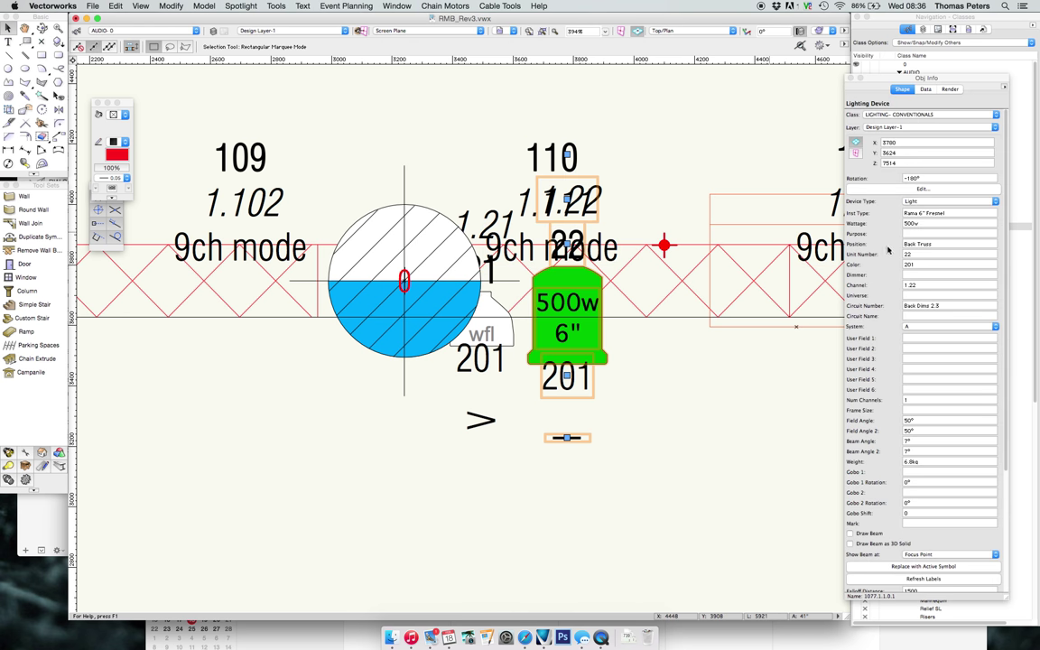
{"action": "left_click", "coordinate": [914, 265]}
{"action": "left_click", "coordinate": [925, 284]}
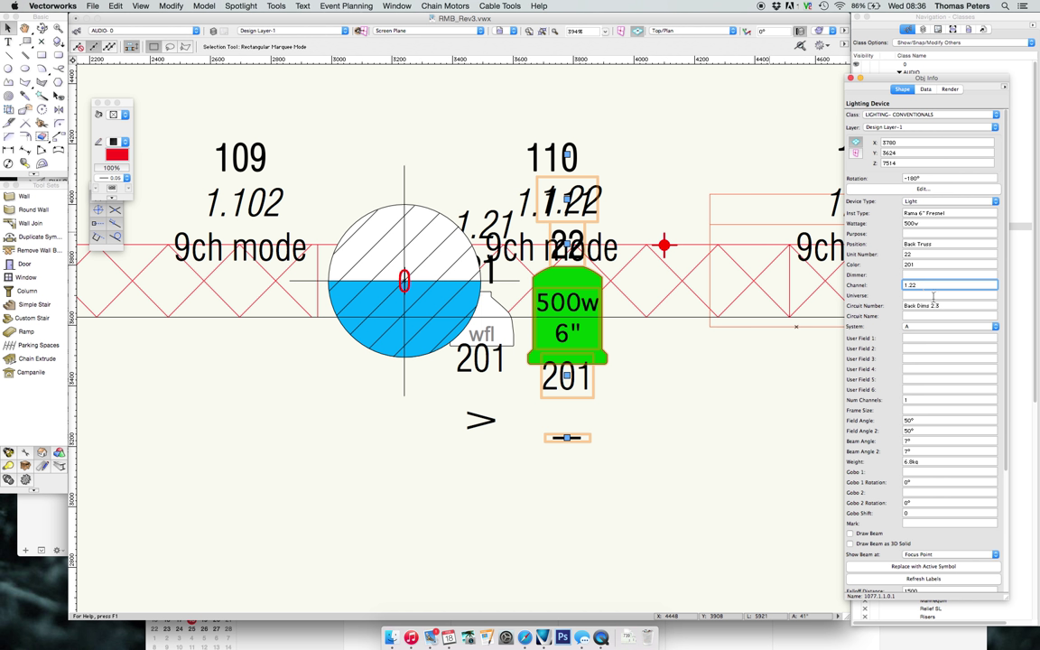
{"action": "left_click", "coordinate": [946, 306]}
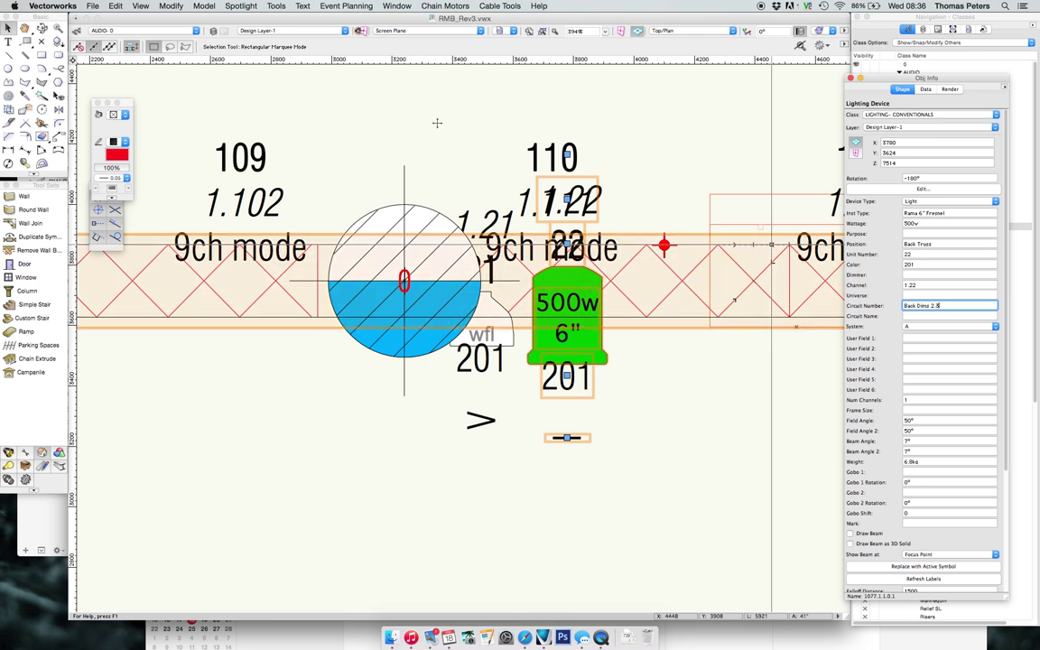
Open the Label Legend Manager for RMB_Rev3.vwx, cancelling the import of the conflicting 1/2 Ton CM Lodestar down symbol
{"action": "left_click", "coordinate": [236, 5]}
{"action": "mouse_move", "coordinate": [276, 7]}
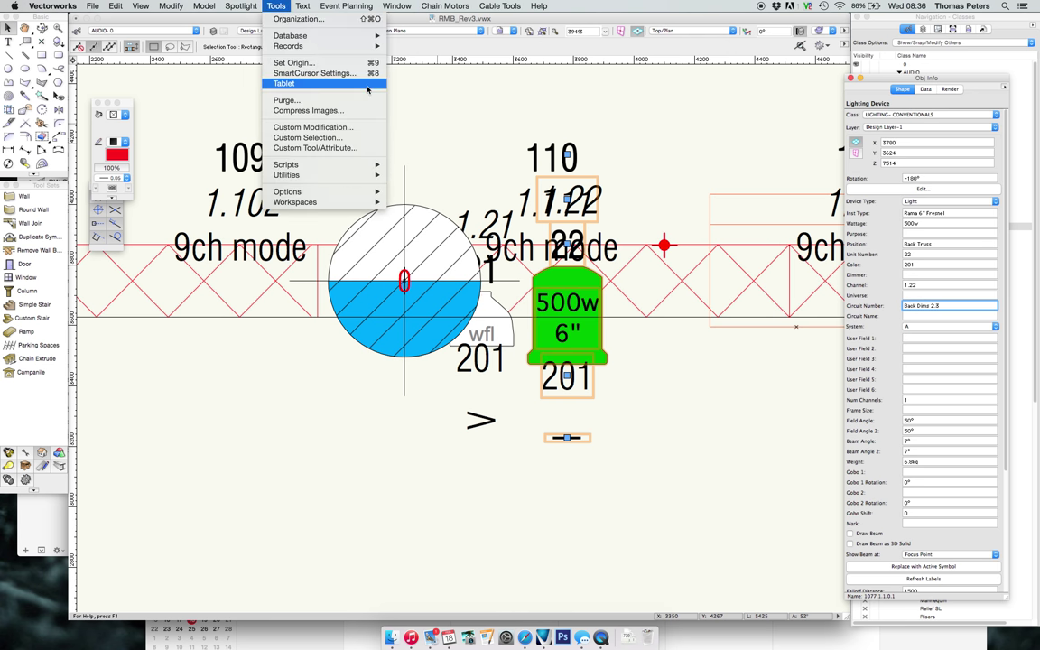
{"action": "mouse_move", "coordinate": [239, 6]}
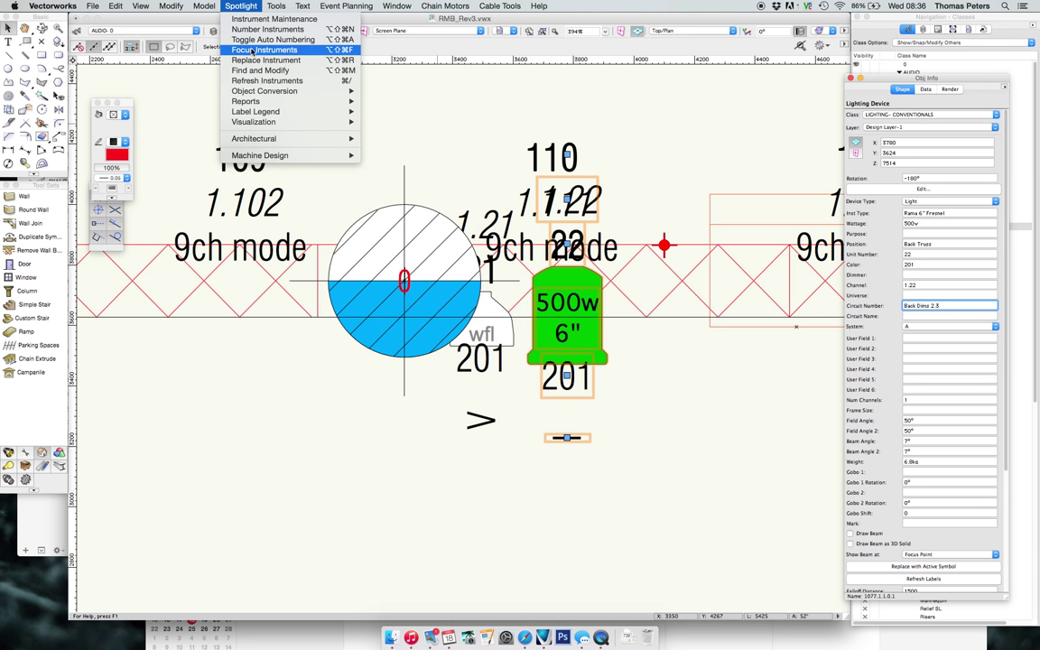
{"action": "mouse_move", "coordinate": [266, 111]}
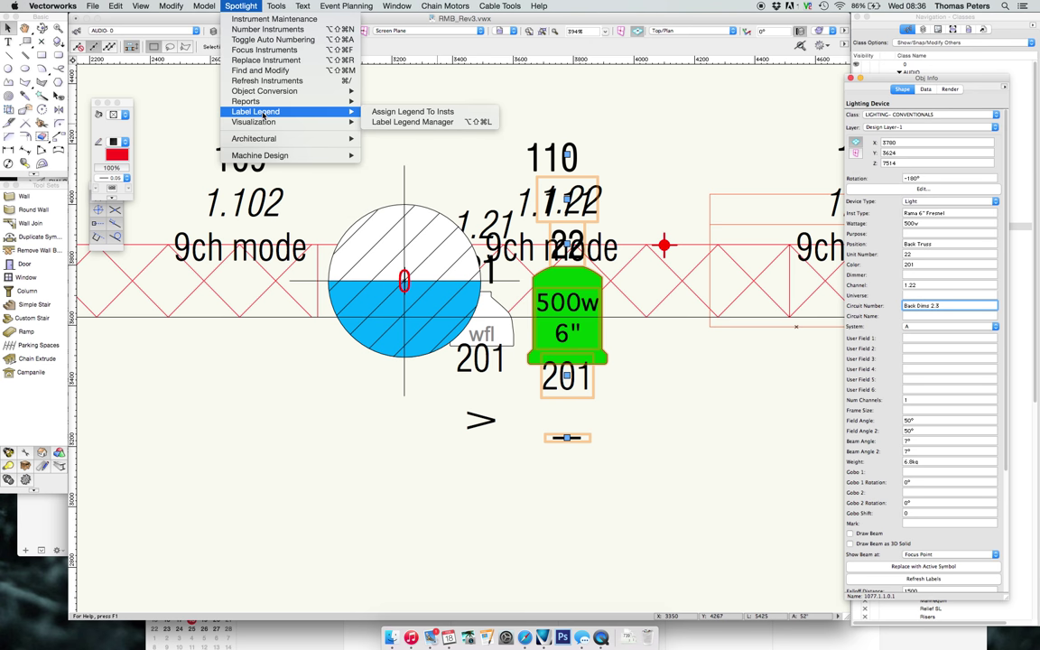
{"action": "left_click", "coordinate": [417, 111]}
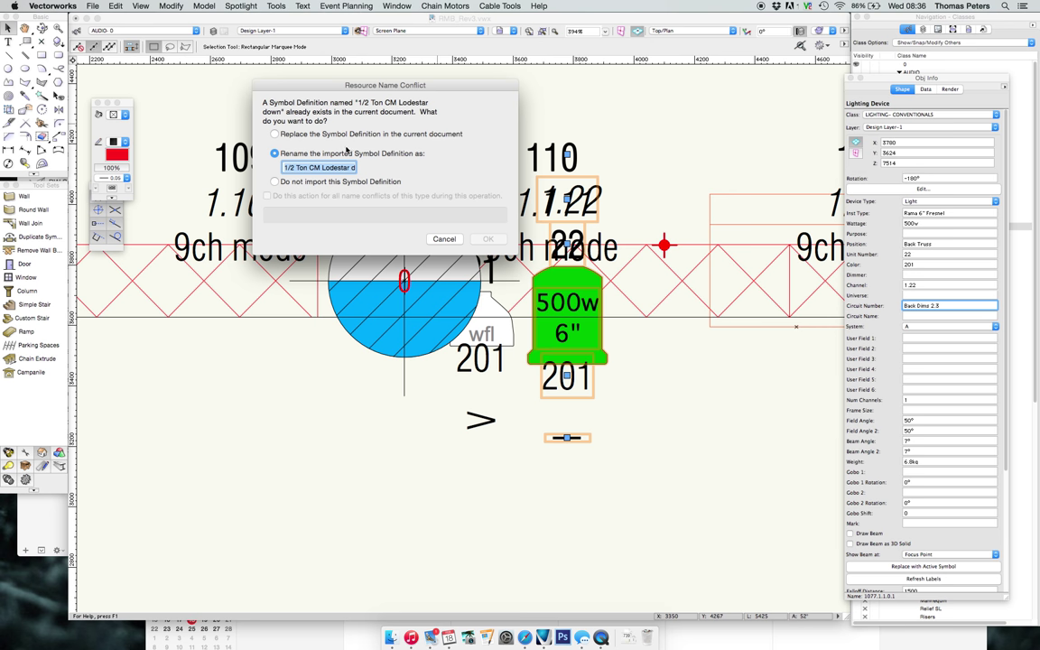
{"action": "key", "text": "Escape"}
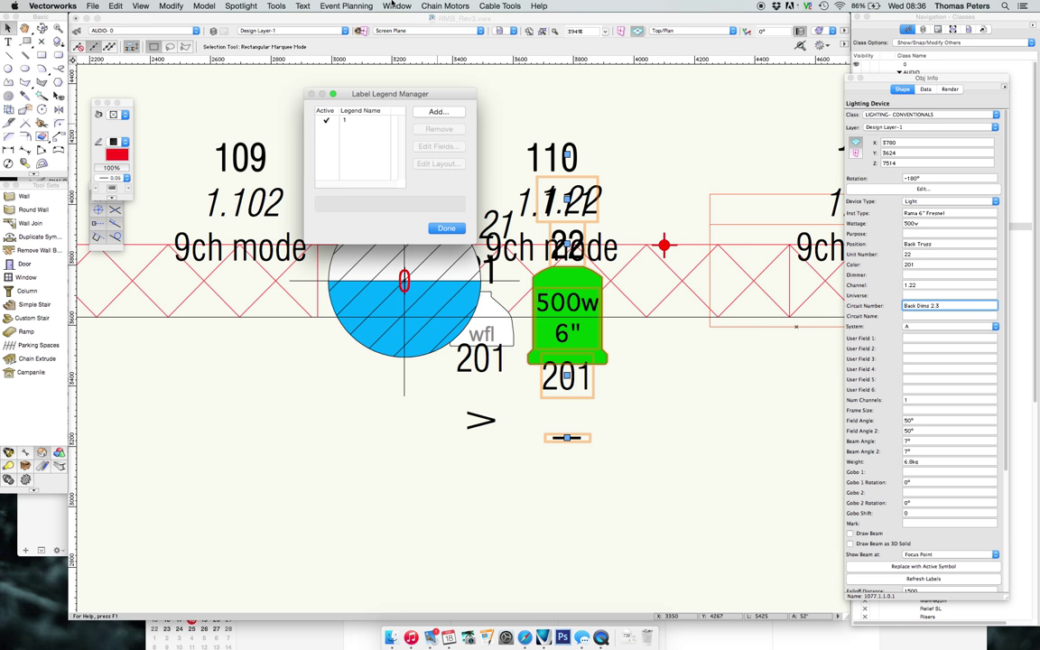
Examine the label layout of legend 1, exit it, and check the selected fixture's Use Legend setting
{"action": "left_click", "coordinate": [351, 119]}
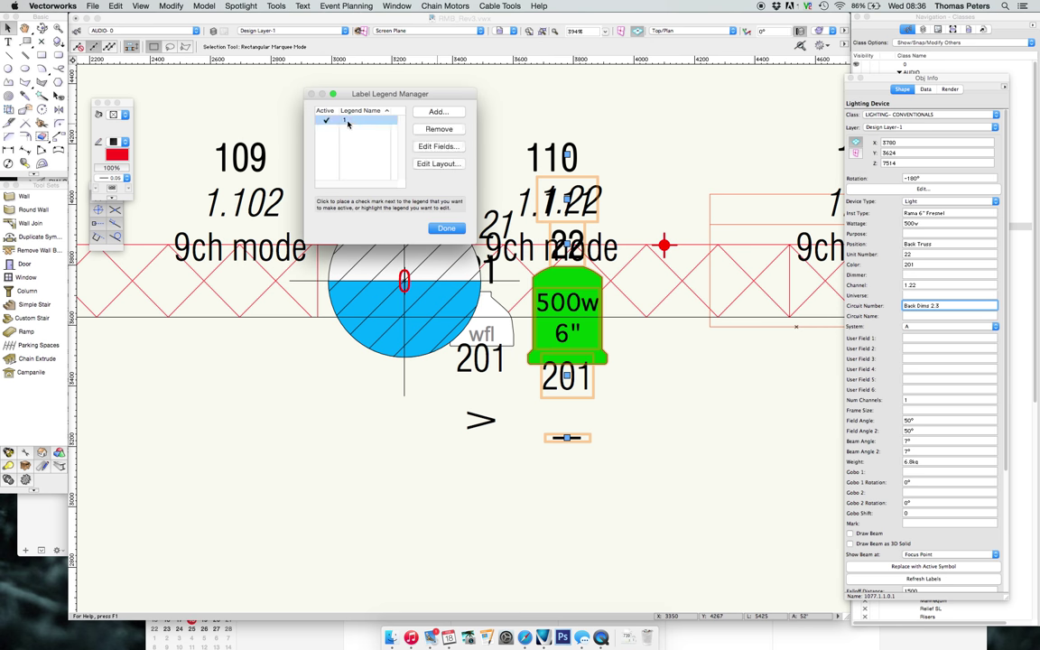
{"action": "left_click", "coordinate": [437, 163]}
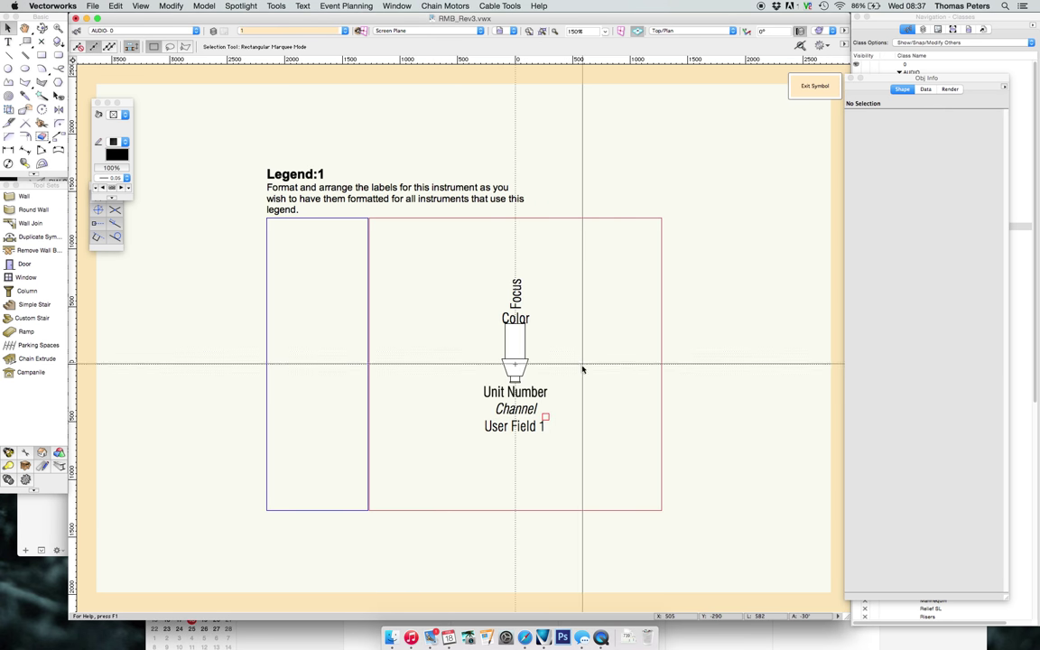
{"action": "scroll", "coordinate": [578, 363], "scroll_direction": "up", "scroll_amount": 4}
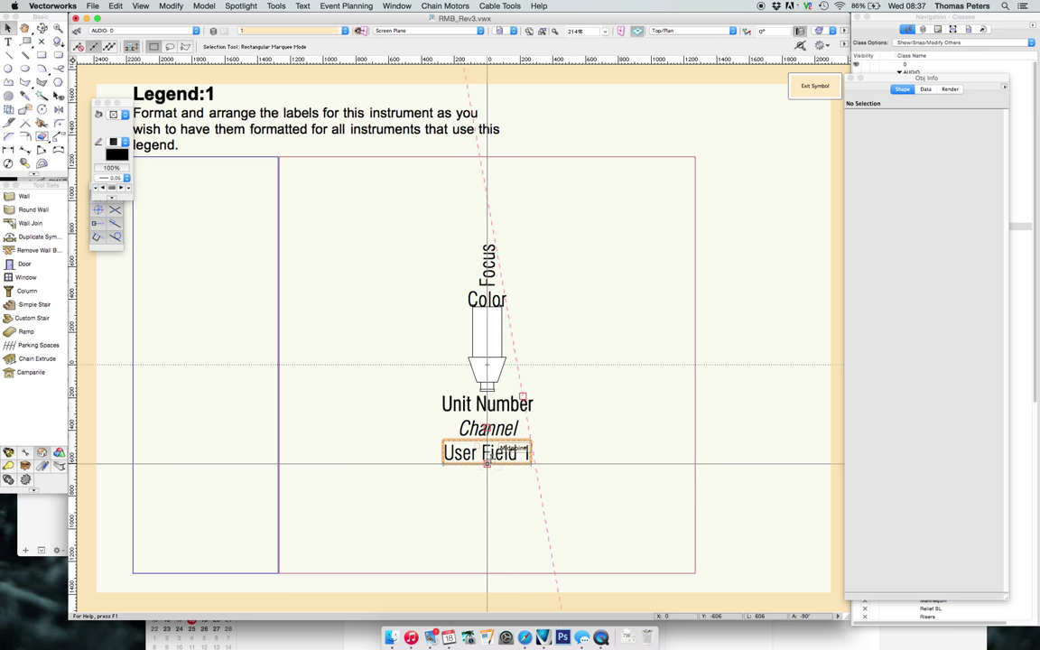
{"action": "left_click", "coordinate": [814, 87]}
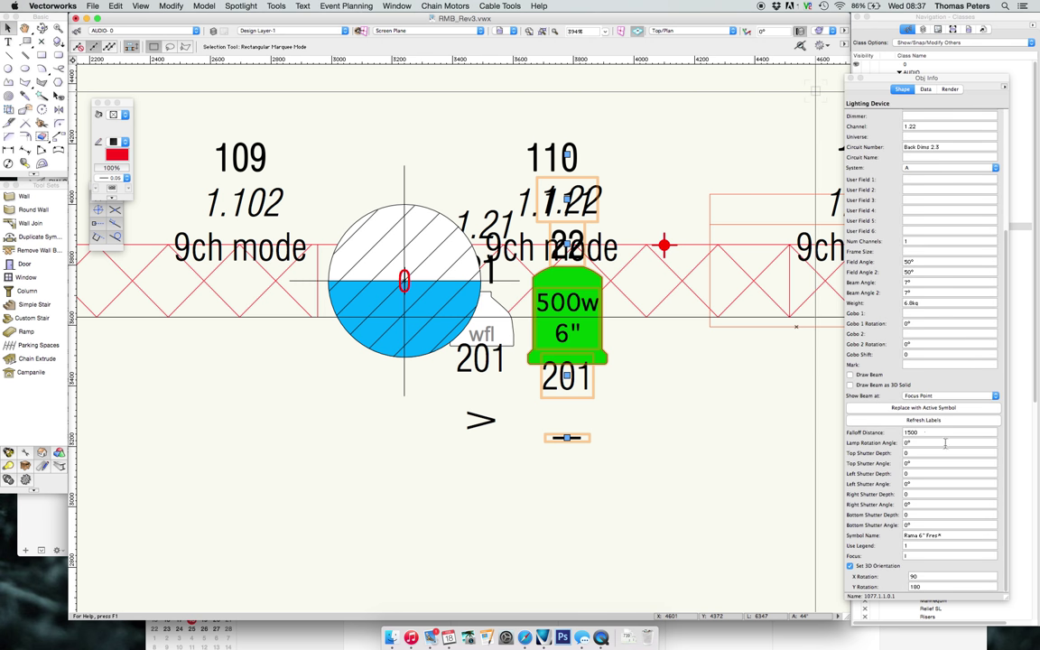
{"action": "left_click", "coordinate": [899, 545]}
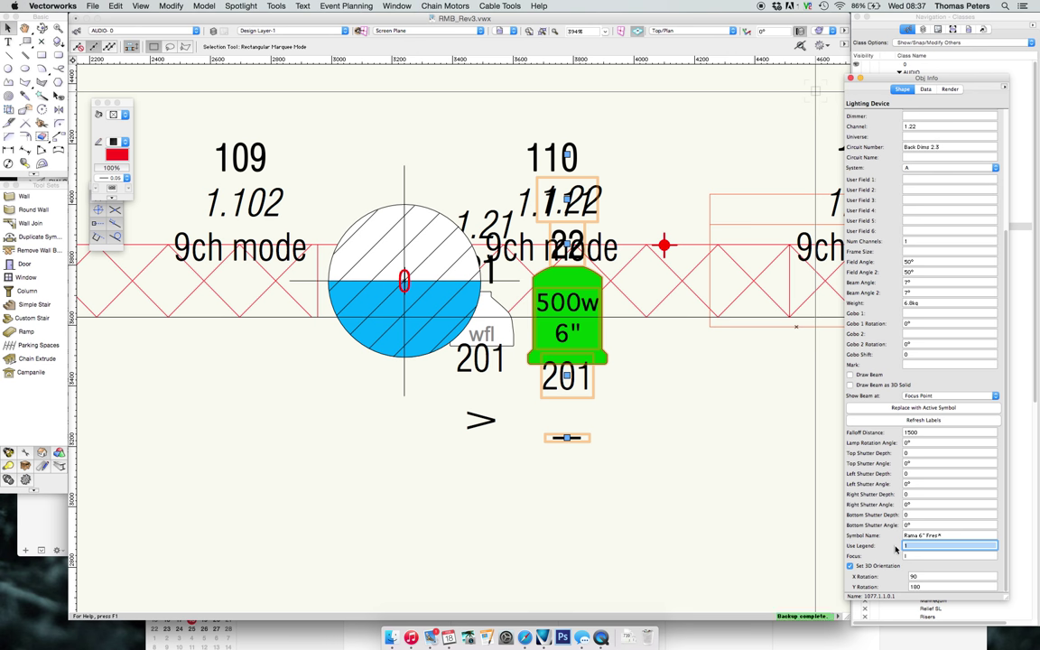
Switch to Truss Tape Template.vwx and examine the layout of its own label legend 1, then exit the legend
{"action": "left_click", "coordinate": [397, 5]}
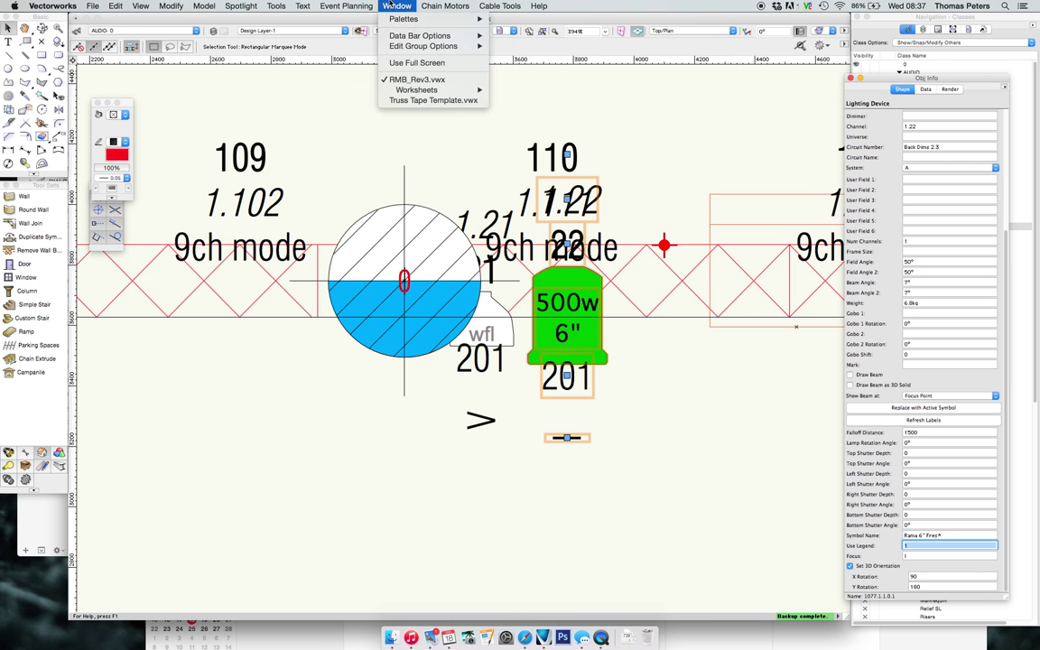
{"action": "left_click", "coordinate": [416, 99]}
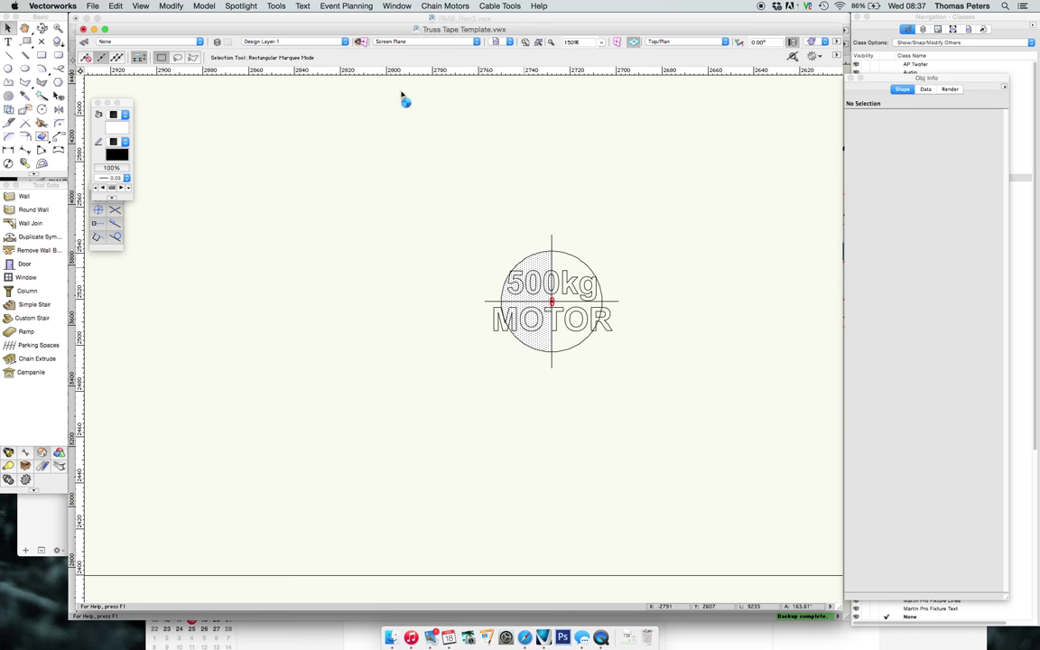
{"action": "left_click", "coordinate": [283, 6]}
{"action": "mouse_move", "coordinate": [245, 6]}
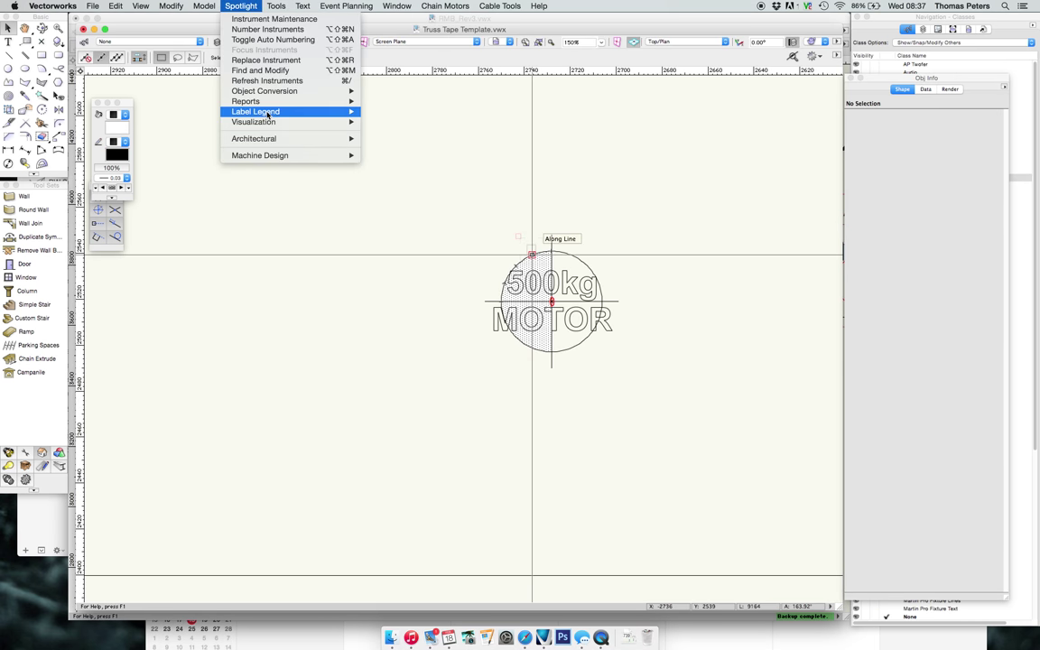
{"action": "mouse_move", "coordinate": [243, 106]}
{"action": "left_click", "coordinate": [402, 121]}
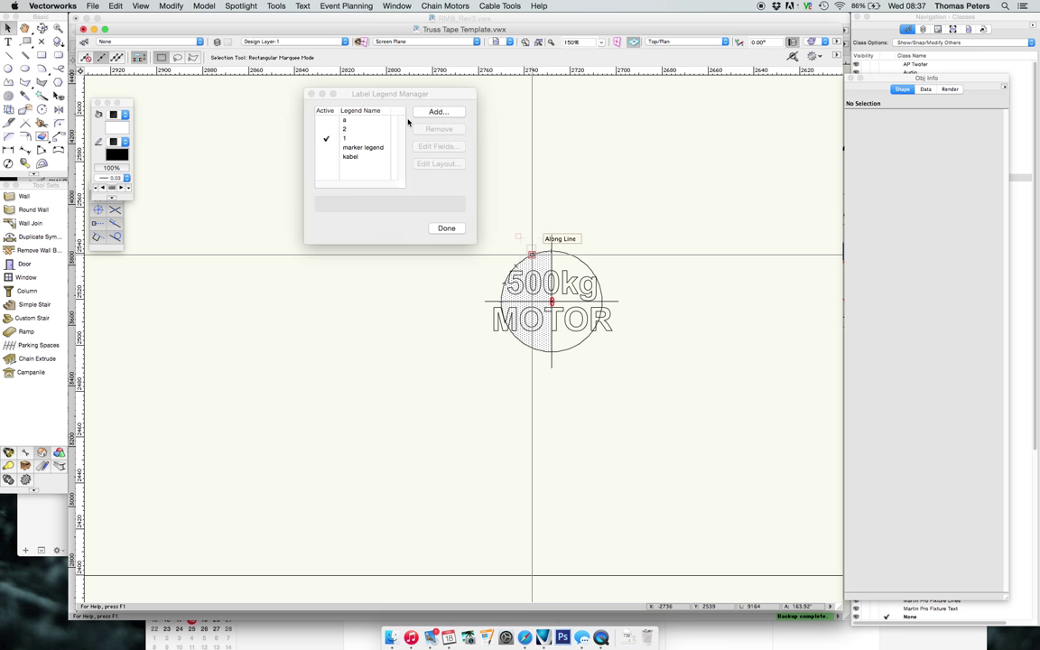
{"action": "left_click", "coordinate": [348, 137]}
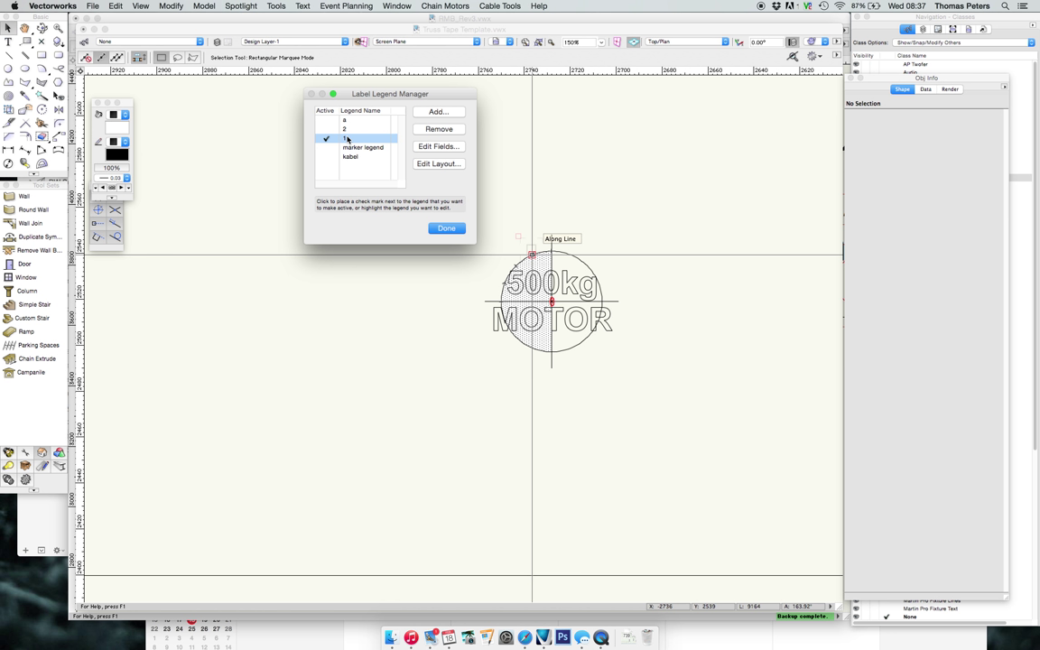
{"action": "left_click", "coordinate": [438, 164]}
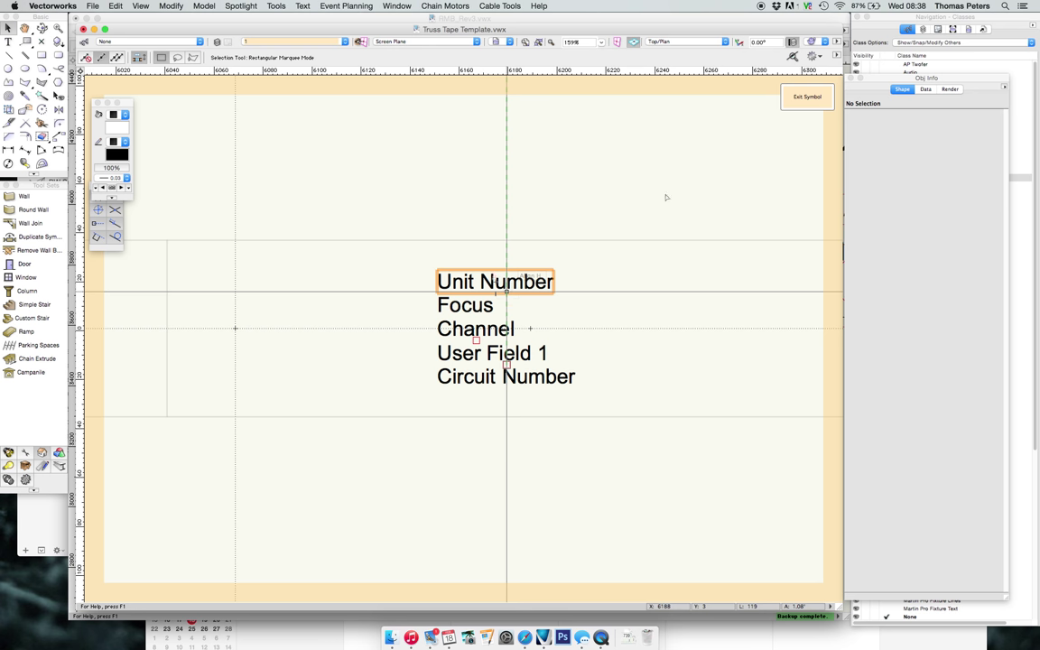
{"action": "left_click", "coordinate": [797, 107]}
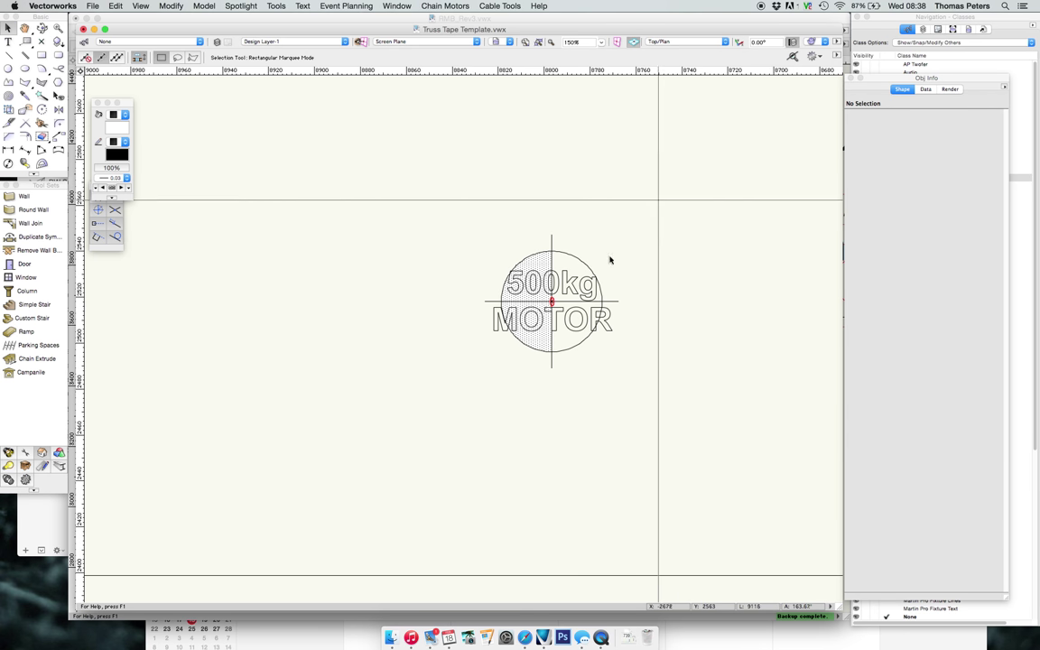
Open the Resource Browser on the Truss Tape Template file and look through its symbols down to the lighting fixtures
{"action": "scroll", "coordinate": [629, 309], "scroll_direction": "down", "scroll_amount": 5}
{"action": "key", "text": "super+r"}
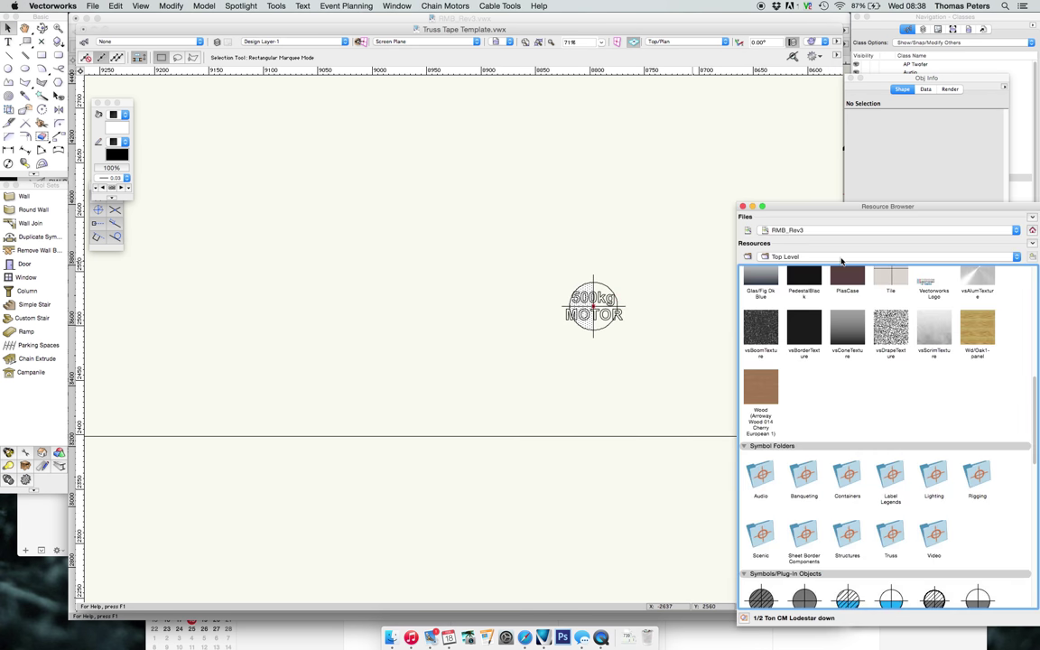
{"action": "left_click_drag", "start_coordinate": [832, 188], "coordinate": [832, 185]}
{"action": "left_click", "coordinate": [889, 216]}
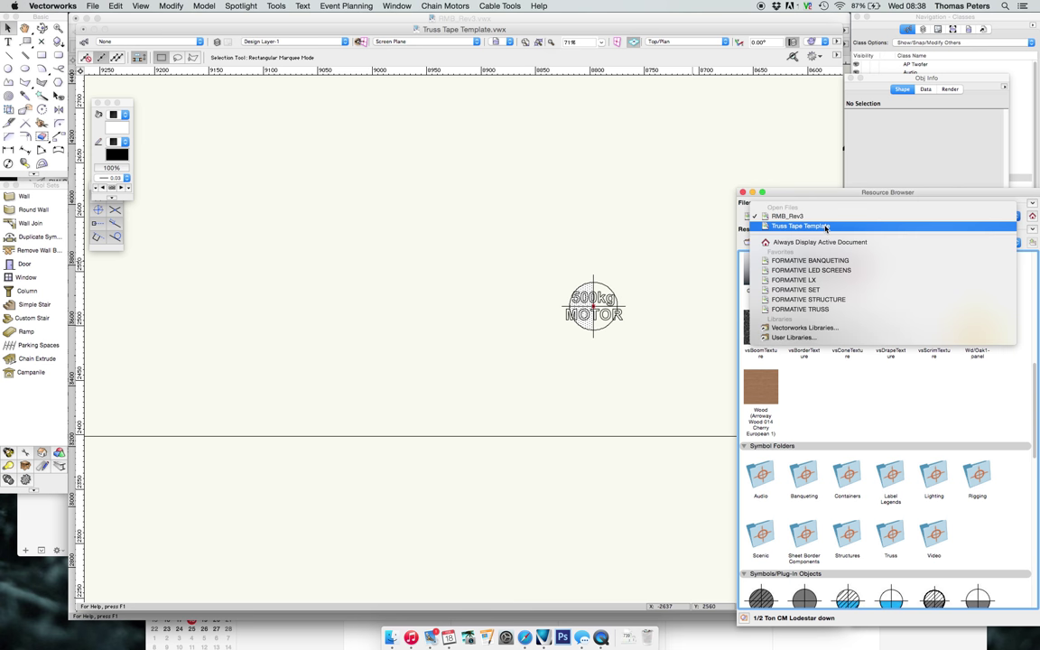
{"action": "left_click", "coordinate": [799, 223]}
{"action": "scroll", "coordinate": [879, 437], "scroll_direction": "down", "scroll_amount": 10}
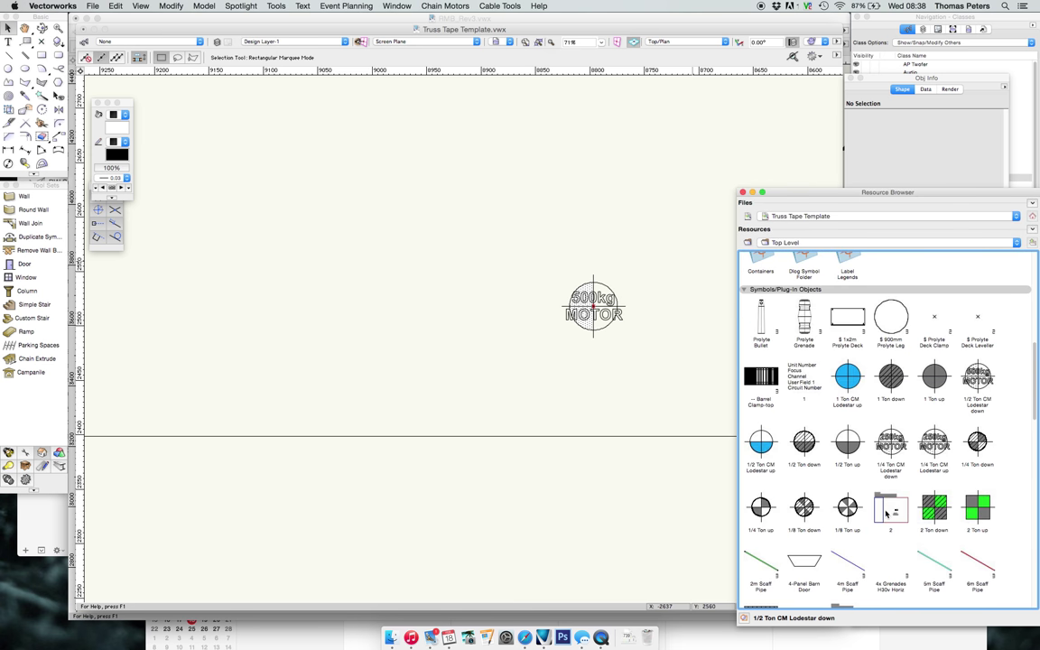
{"action": "scroll", "coordinate": [884, 487], "scroll_direction": "down", "scroll_amount": 3}
{"action": "scroll", "coordinate": [887, 514], "scroll_direction": "down", "scroll_amount": 5}
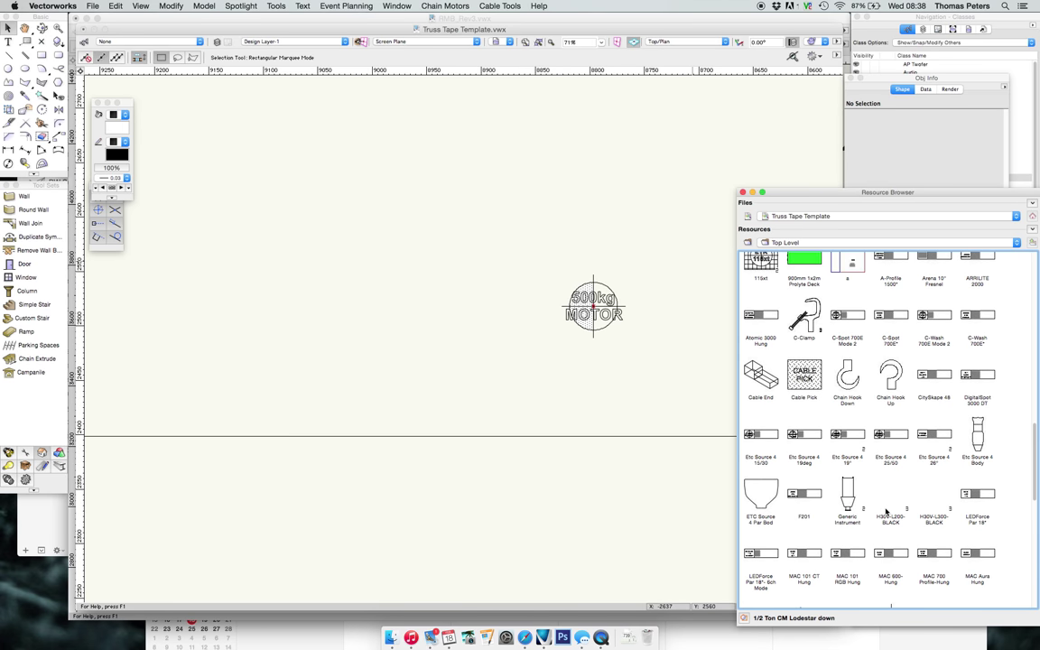
{"action": "scroll", "coordinate": [813, 433], "scroll_direction": "down", "scroll_amount": 1}
Inspect the 3D component of the Etc Source 4 19° symbol and exit the symbol
{"action": "left_click", "coordinate": [842, 404]}
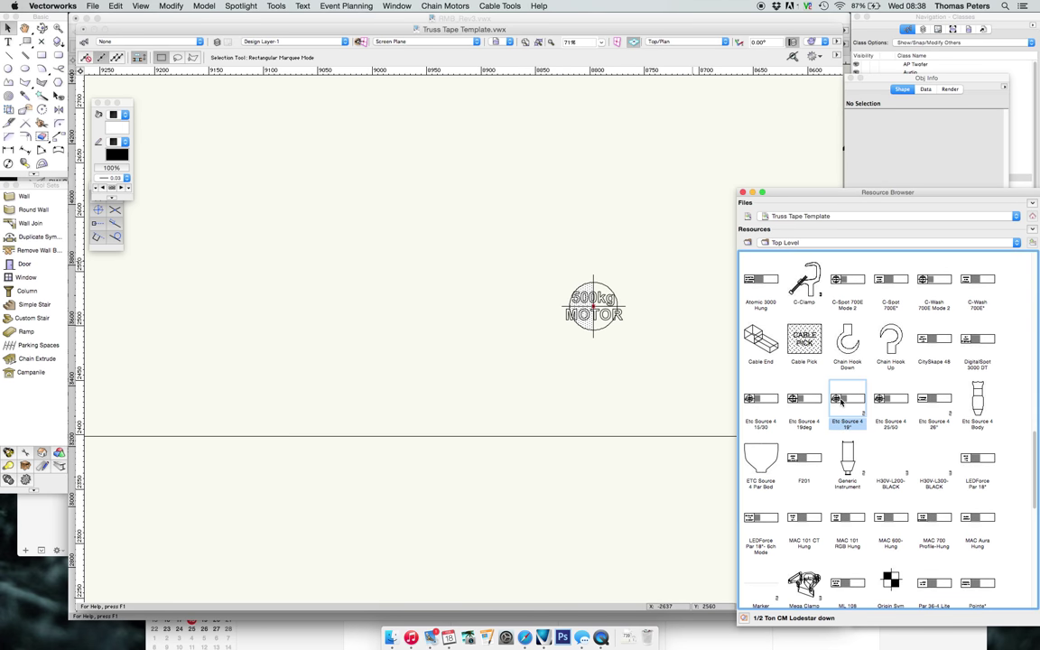
{"action": "right_click", "coordinate": [843, 404]}
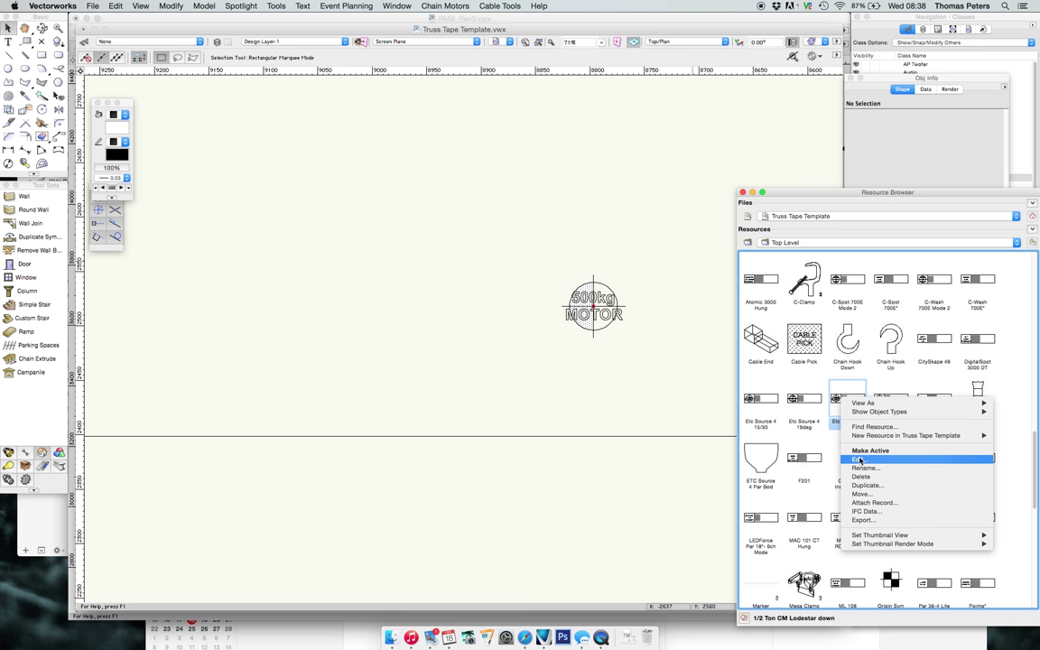
{"action": "left_click", "coordinate": [858, 460]}
{"action": "left_click", "coordinate": [440, 178]}
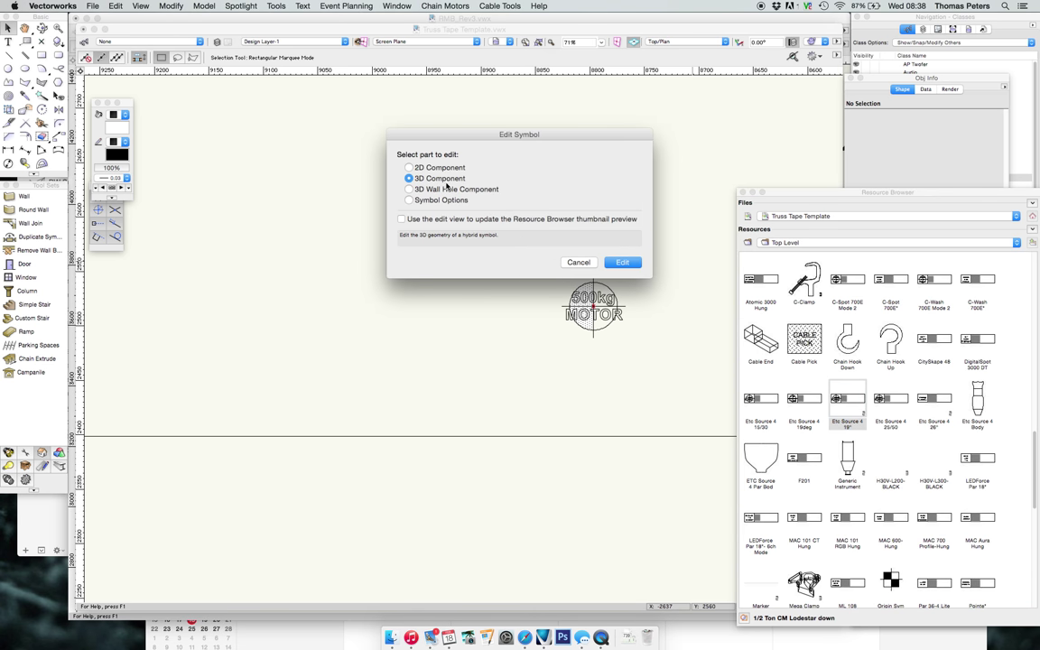
{"action": "left_click", "coordinate": [621, 263]}
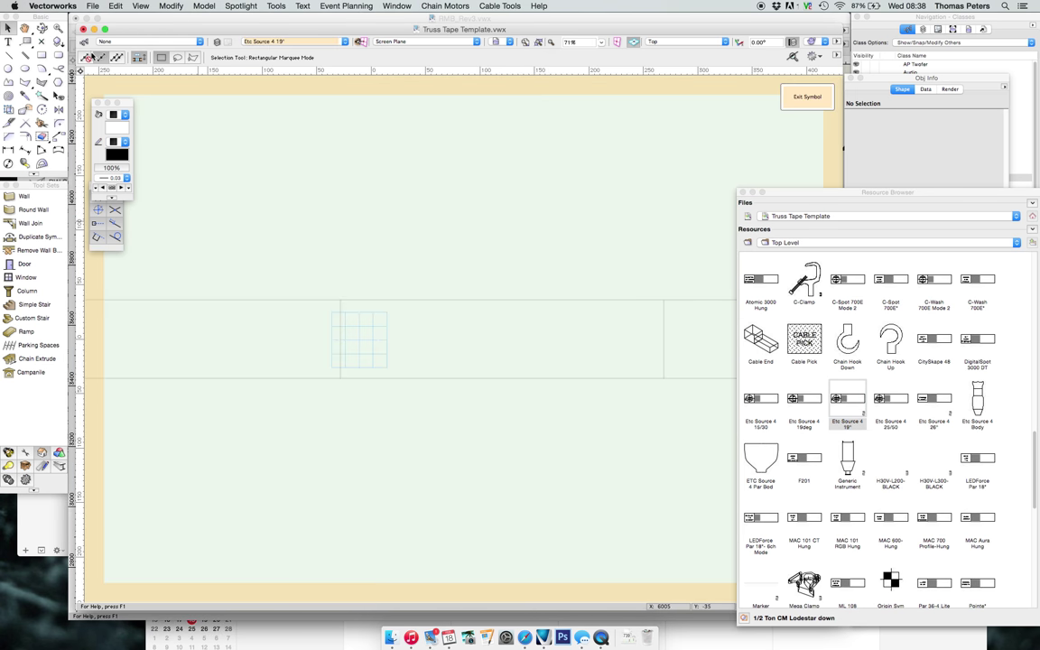
{"action": "scroll", "coordinate": [272, 271], "scroll_direction": "down", "scroll_amount": 5}
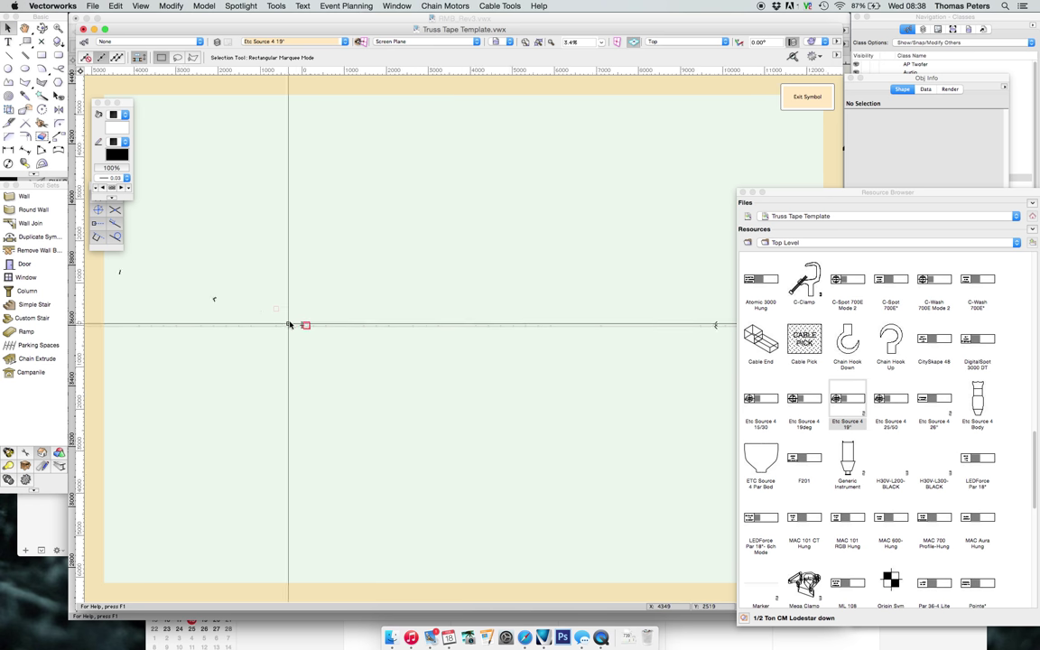
{"action": "scroll", "coordinate": [261, 325], "scroll_direction": "up", "scroll_amount": 4}
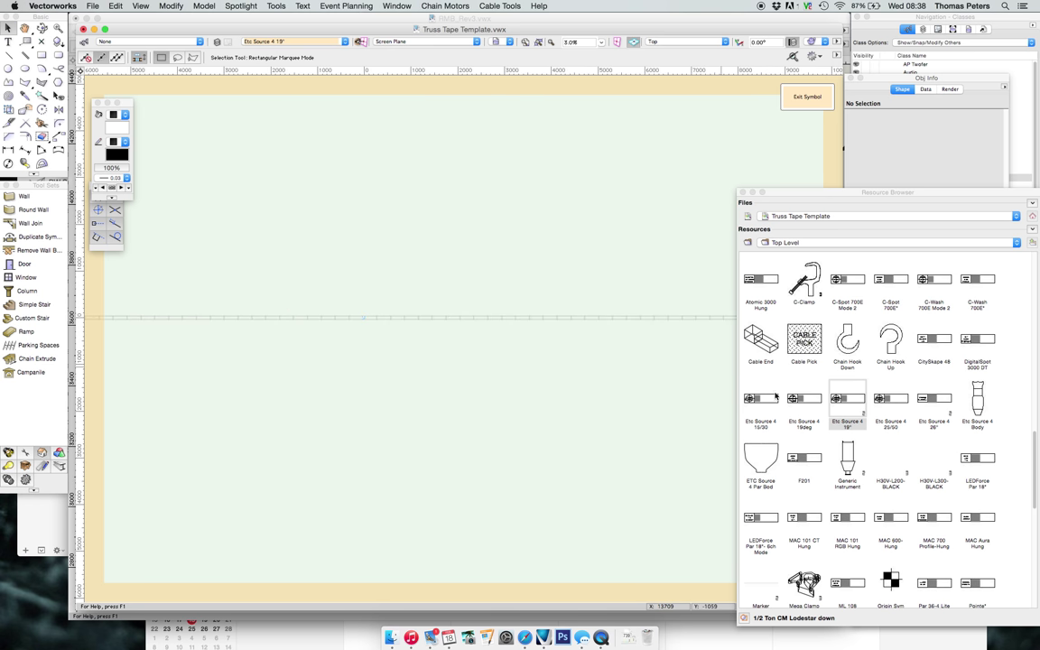
{"action": "left_click", "coordinate": [806, 97]}
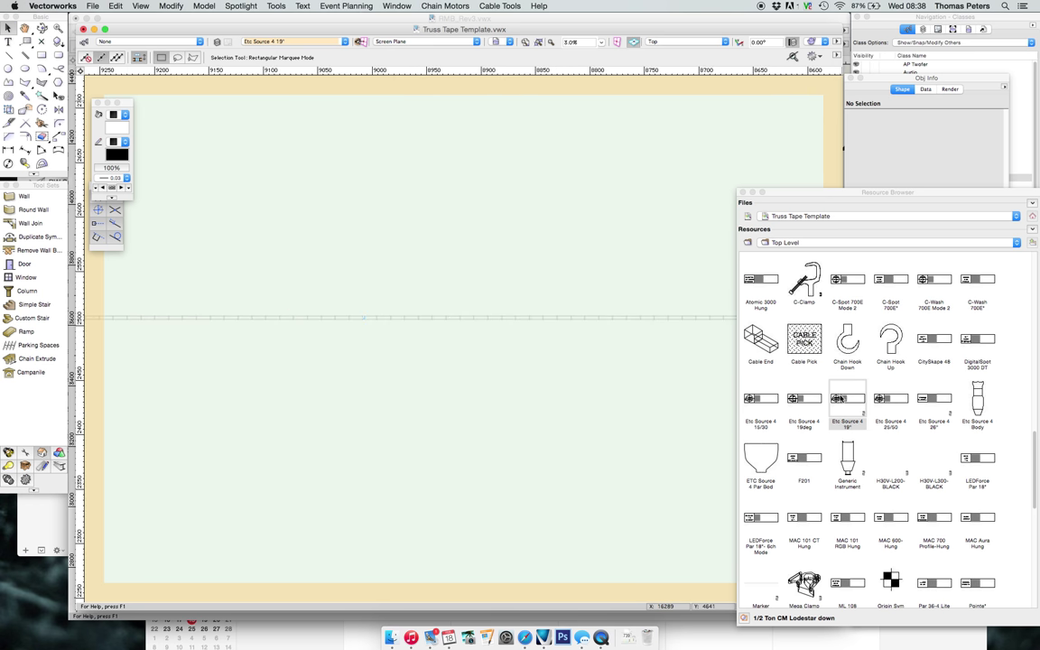
Inspect the 3D component of the Etc Source 4 25/50 symbol from an angled view and exit the symbol
{"action": "right_click", "coordinate": [889, 399]}
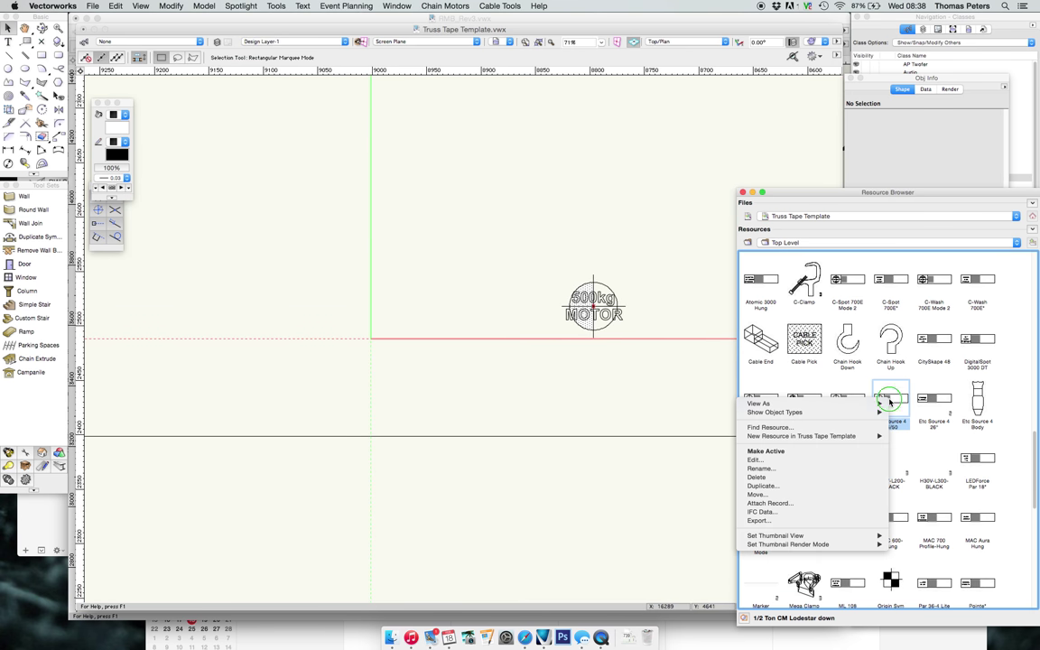
{"action": "left_click", "coordinate": [813, 459]}
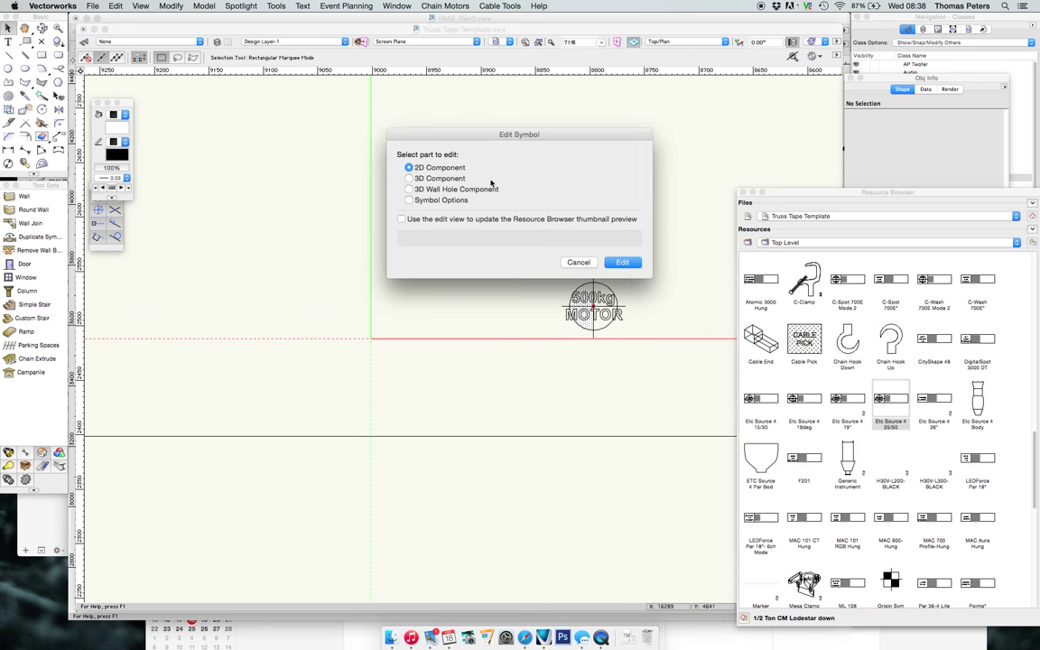
{"action": "left_click", "coordinate": [430, 176]}
{"action": "left_click", "coordinate": [622, 262]}
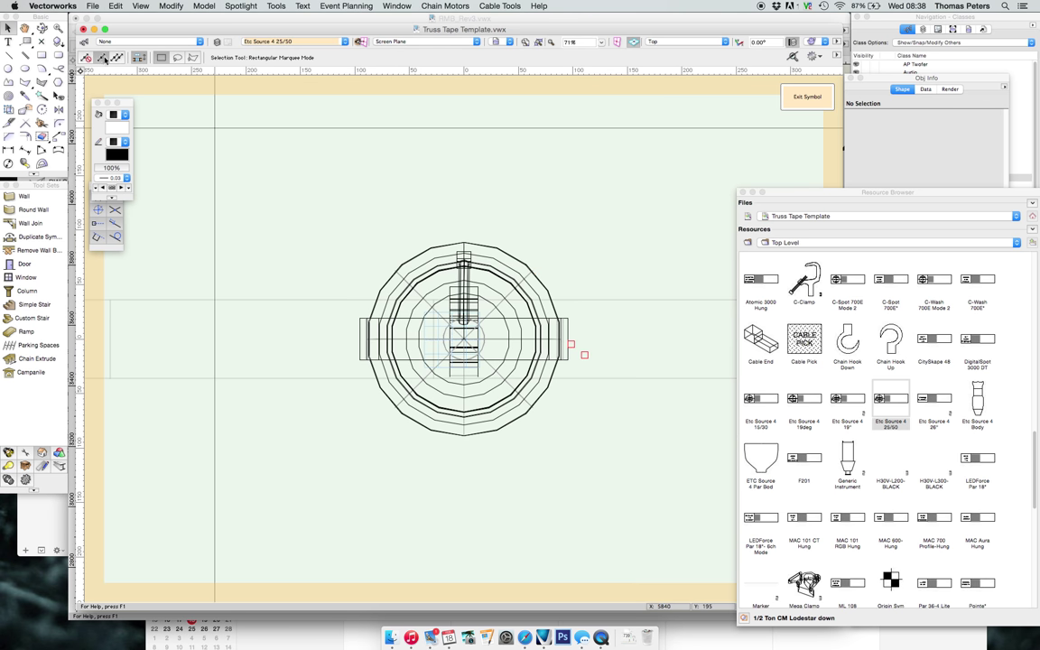
{"action": "key", "text": "c"}
{"action": "left_click_drag", "start_coordinate": [444, 270], "coordinate": [507, 283]}
{"action": "left_click", "coordinate": [806, 96]}
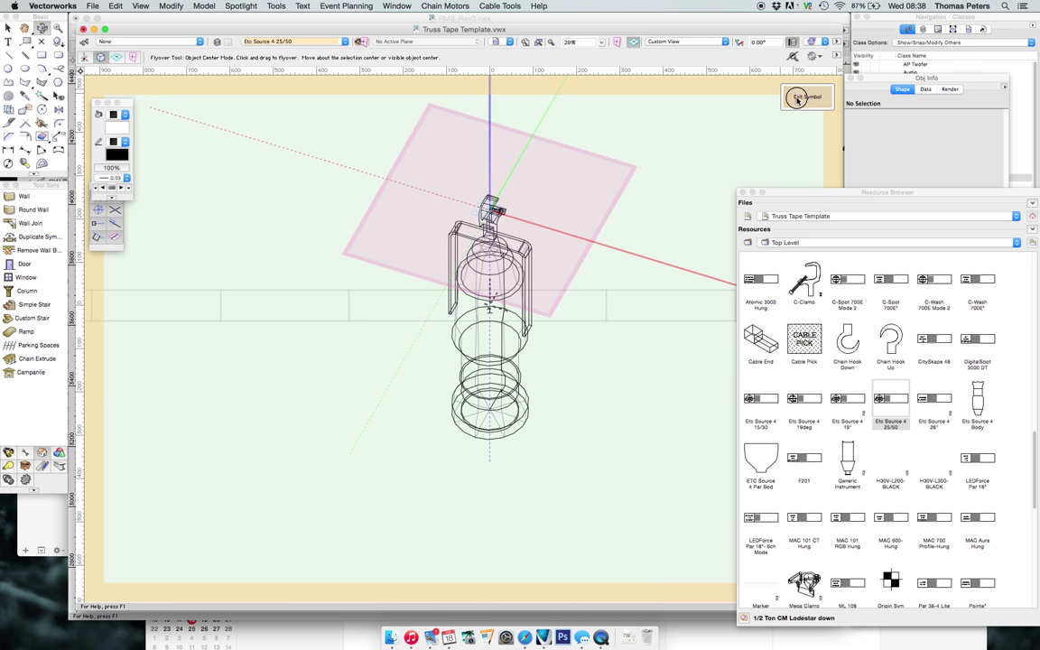
Open the 2D component of the Etc Source 4 25/50 symbol and examine its unit, focus, address, mode and circuit text
{"action": "right_click", "coordinate": [890, 396]}
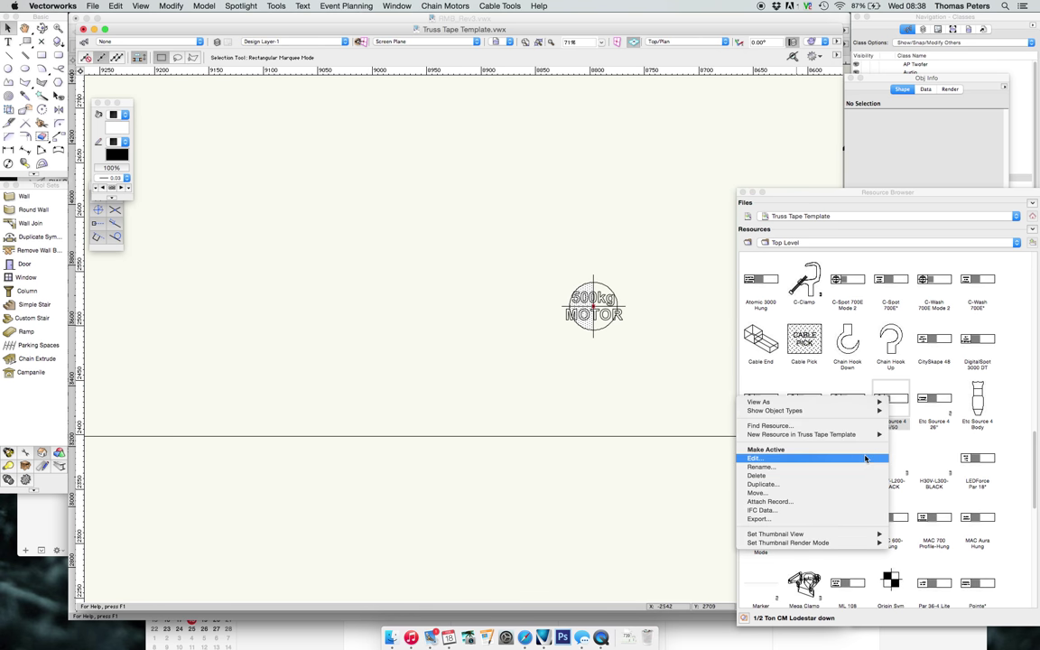
{"action": "left_click", "coordinate": [865, 458]}
{"action": "left_click", "coordinate": [617, 263]}
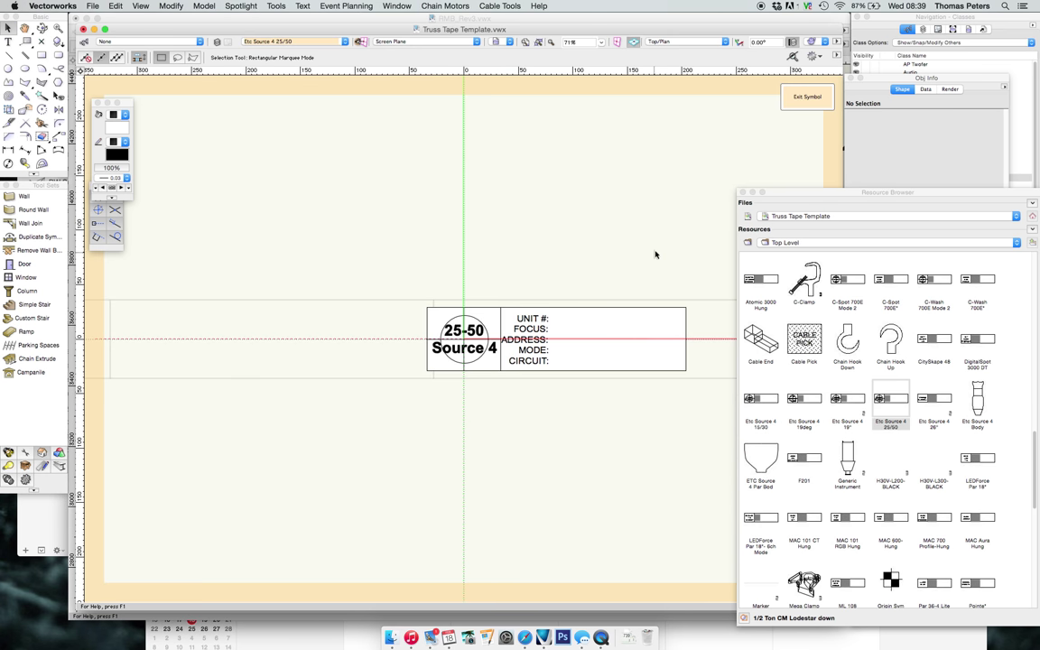
{"action": "left_click", "coordinate": [530, 336]}
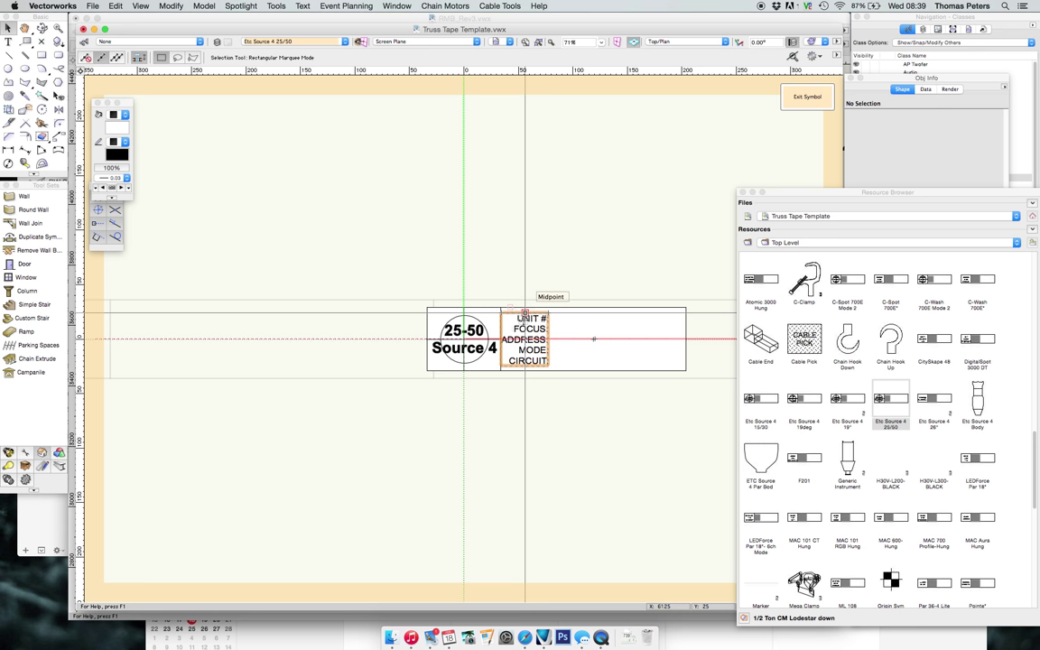
Examine the Etc Source 4 25/50 label's fixture name text, circle and centre point, along with its field titles
{"action": "left_click", "coordinate": [454, 354]}
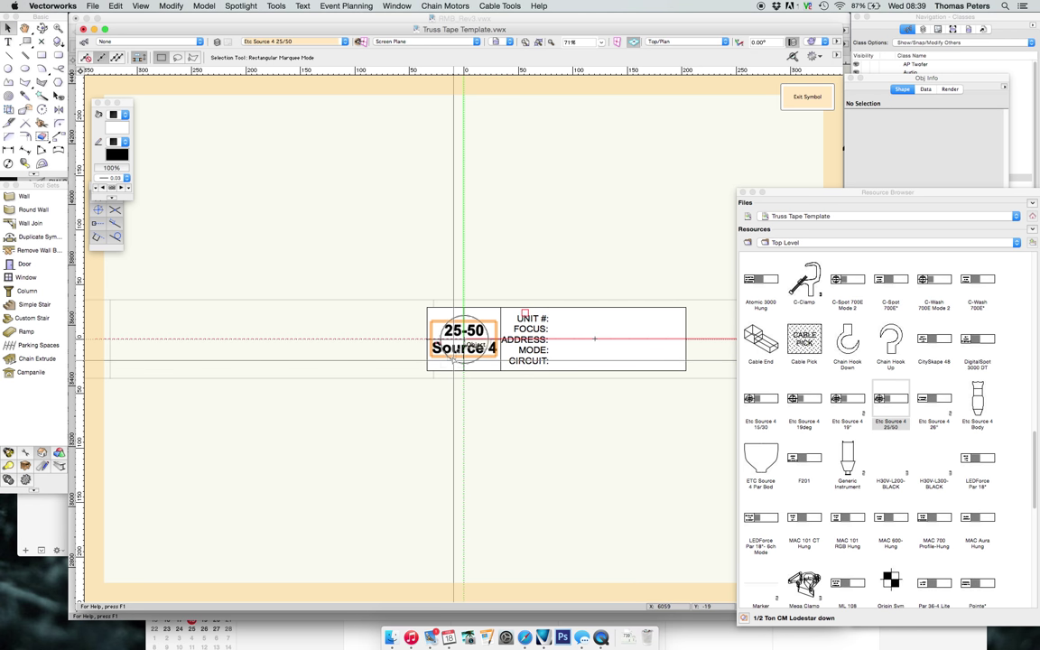
{"action": "scroll", "coordinate": [474, 363], "scroll_direction": "up", "scroll_amount": 5}
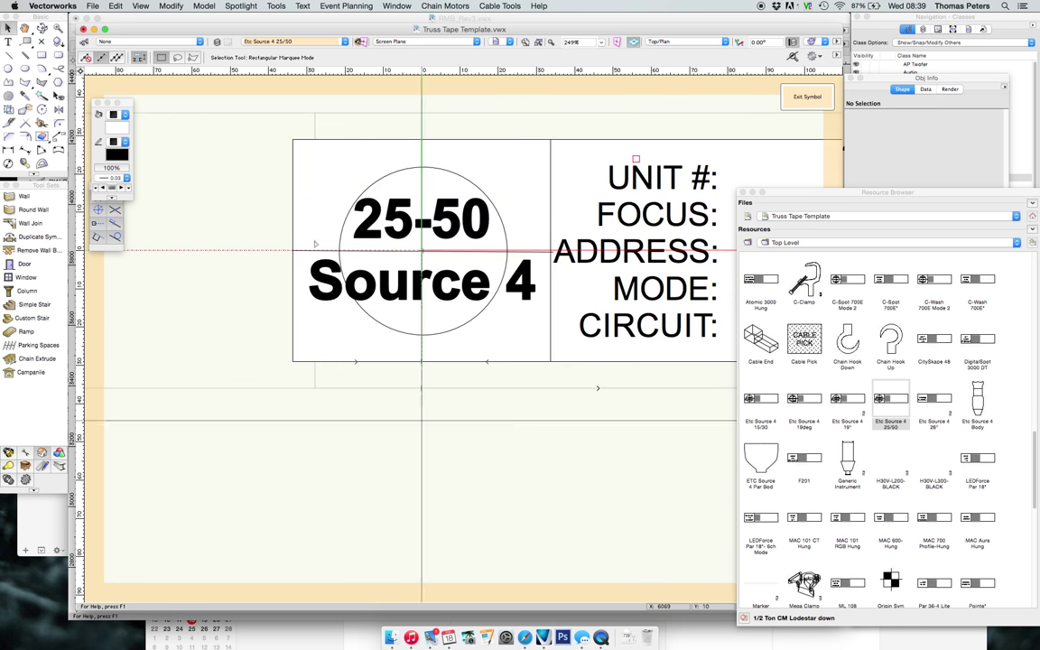
{"action": "left_click", "coordinate": [552, 269]}
{"action": "left_click", "coordinate": [420, 250]}
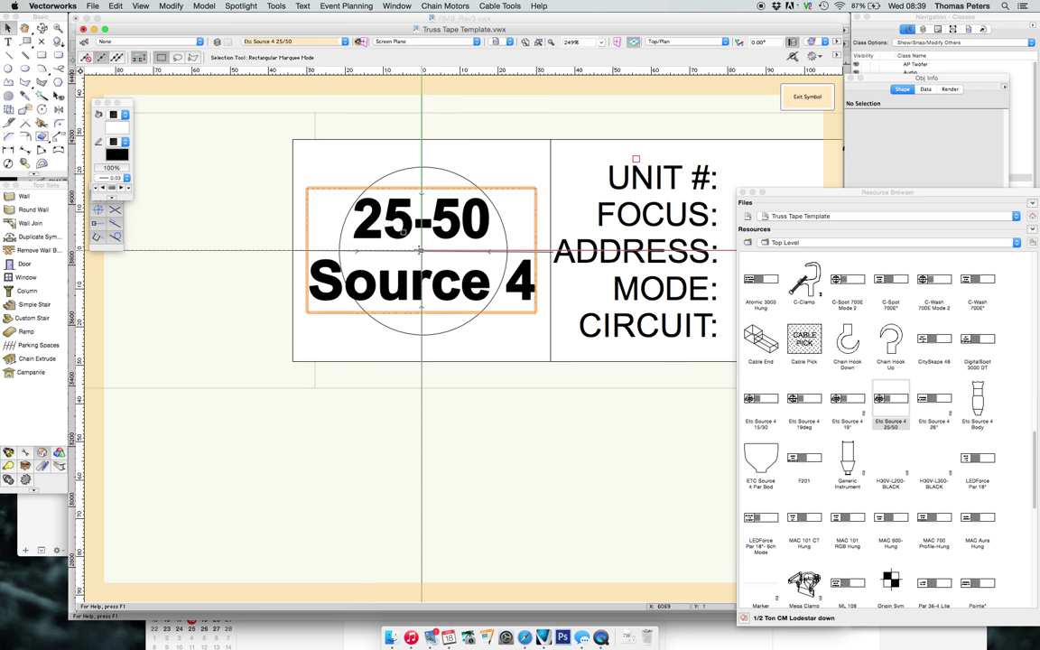
{"action": "scroll", "coordinate": [477, 347], "scroll_direction": "down", "scroll_amount": 5}
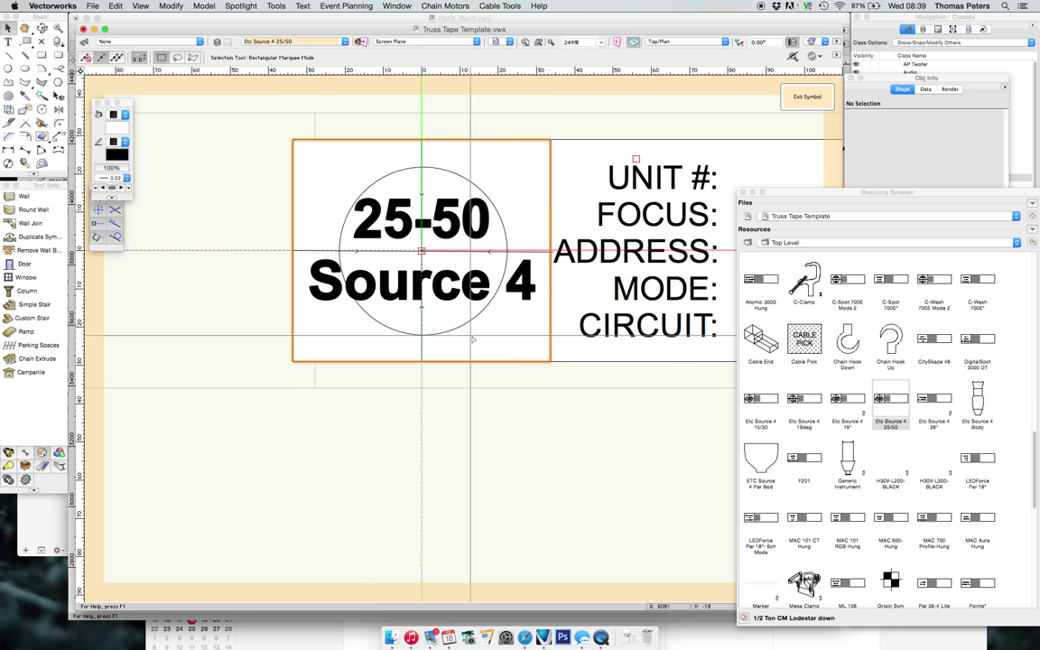
{"action": "left_click_drag", "start_coordinate": [594, 204], "coordinate": [463, 199]}
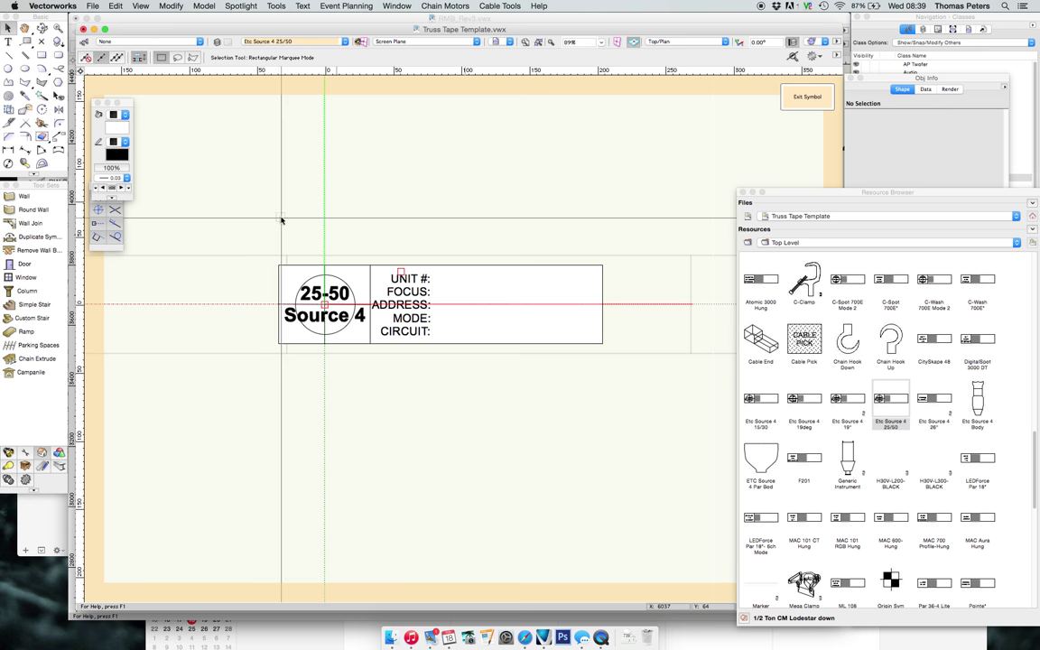
Copy all the 2D label artwork of the Etc Source 4 25/50 symbol and exit the symbol
{"action": "left_click_drag", "start_coordinate": [232, 187], "coordinate": [637, 412]}
{"action": "left_click", "coordinate": [115, 6]}
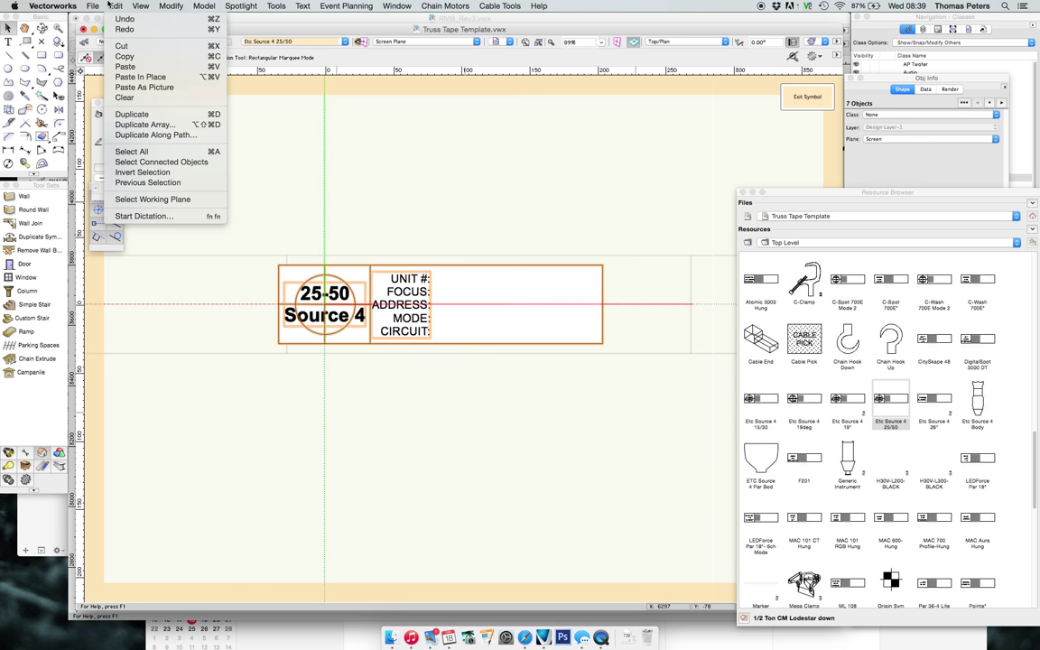
{"action": "left_click", "coordinate": [131, 59]}
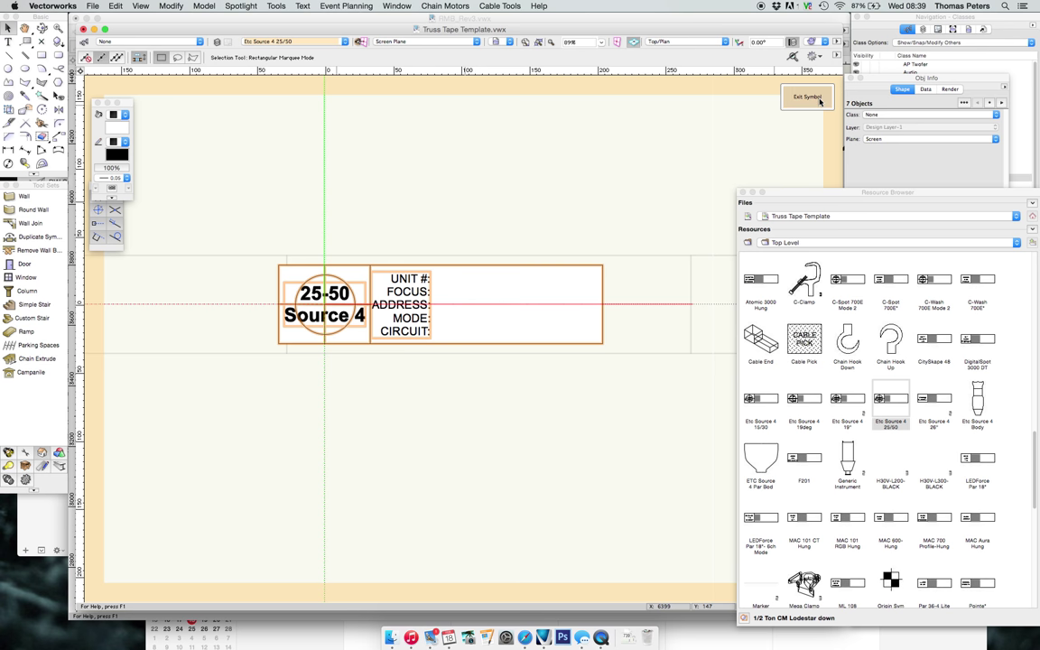
{"action": "left_click", "coordinate": [806, 96]}
Select the wfl fixture beside the green 500w 6" fixture on the truss to check its instrument details
{"action": "scroll", "coordinate": [561, 332], "scroll_direction": "up", "scroll_amount": 5}
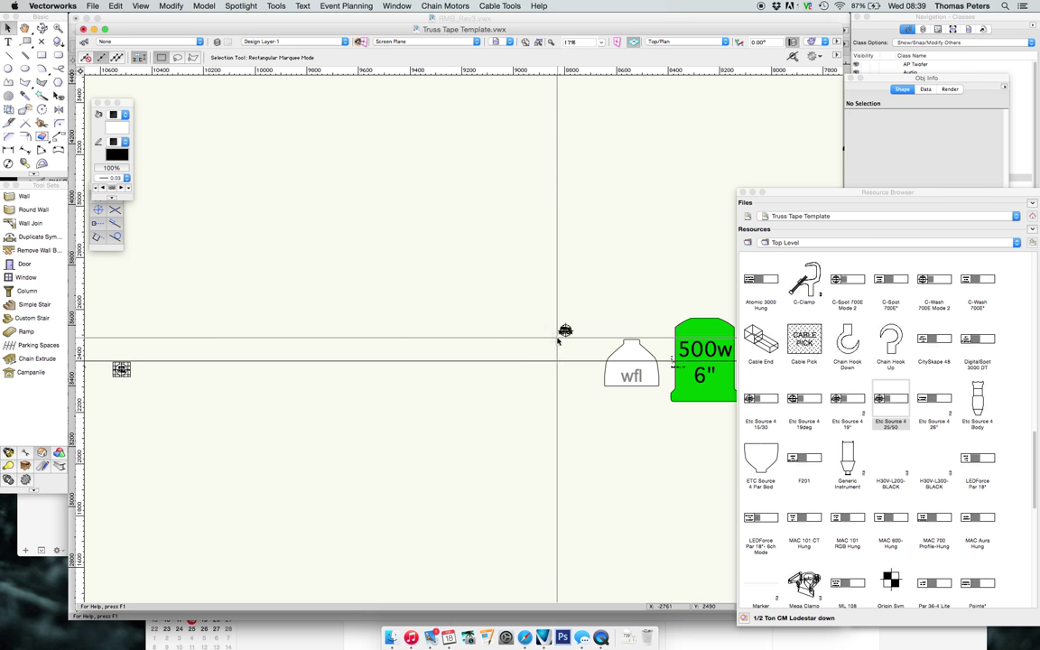
{"action": "middle_click_drag", "start_coordinate": [564, 331], "coordinate": [395, 318]}
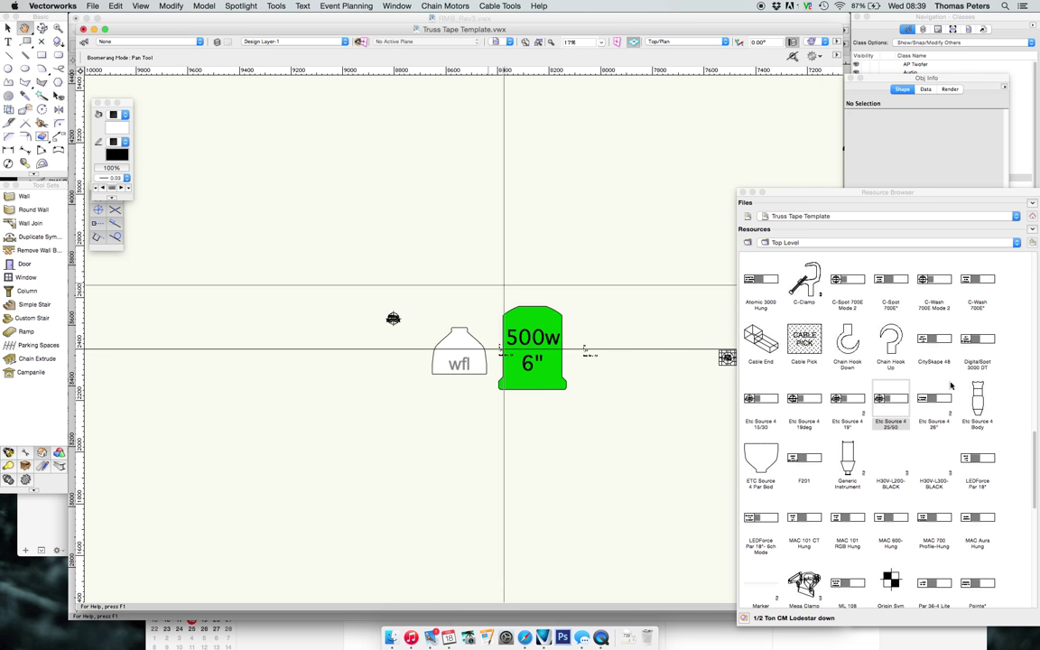
{"action": "scroll", "coordinate": [769, 470], "scroll_direction": "down", "scroll_amount": 5}
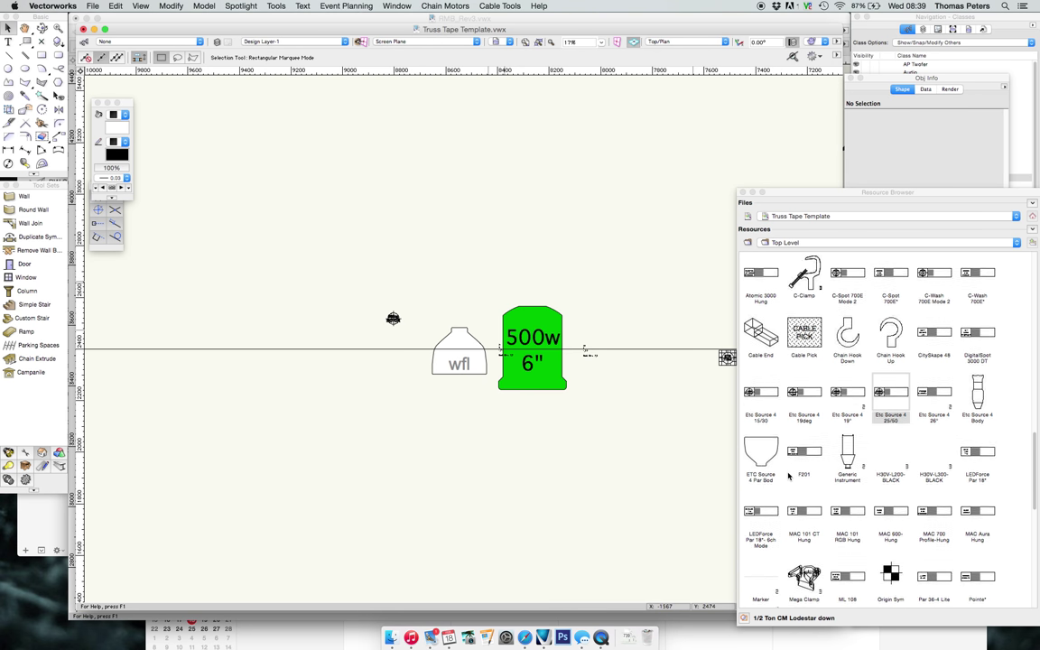
{"action": "scroll", "coordinate": [788, 475], "scroll_direction": "up", "scroll_amount": 10}
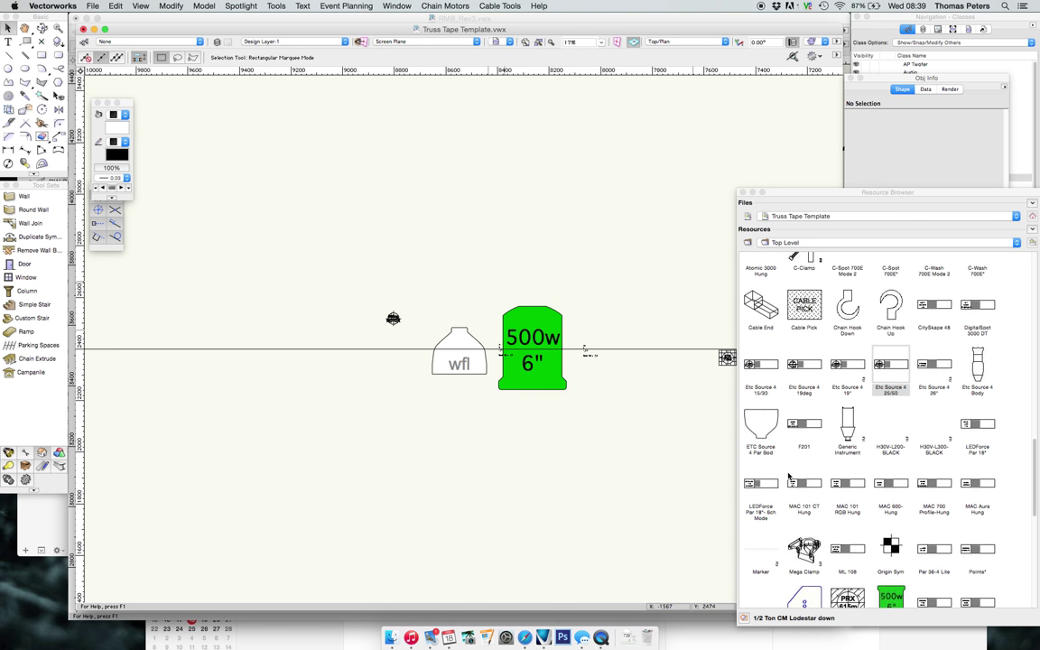
{"action": "scroll", "coordinate": [788, 475], "scroll_direction": "up", "scroll_amount": 6}
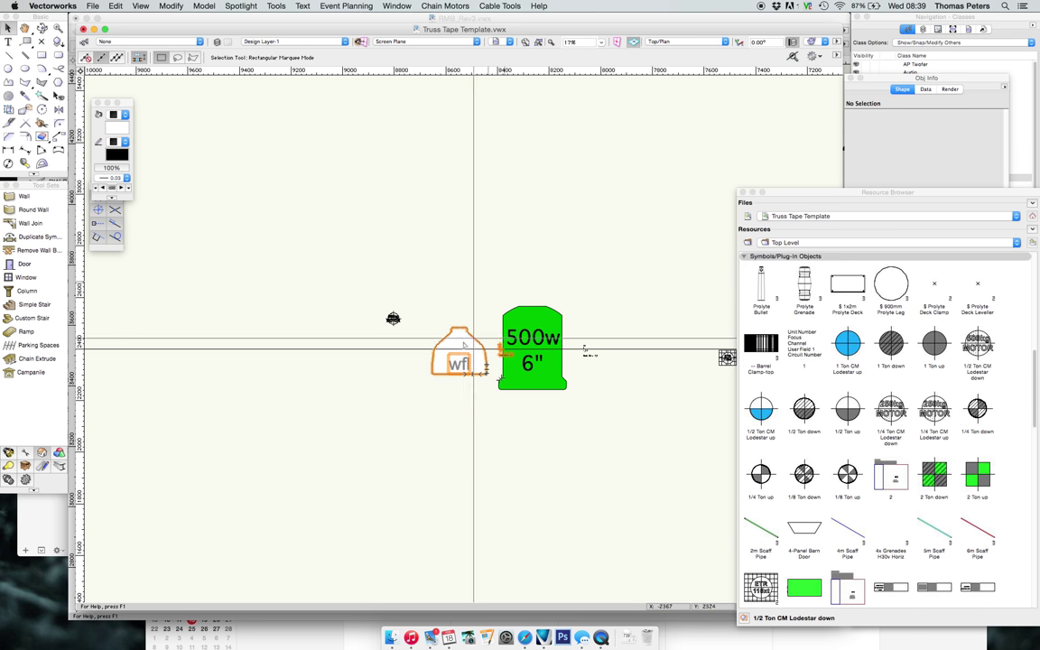
{"action": "left_click", "coordinate": [461, 339]}
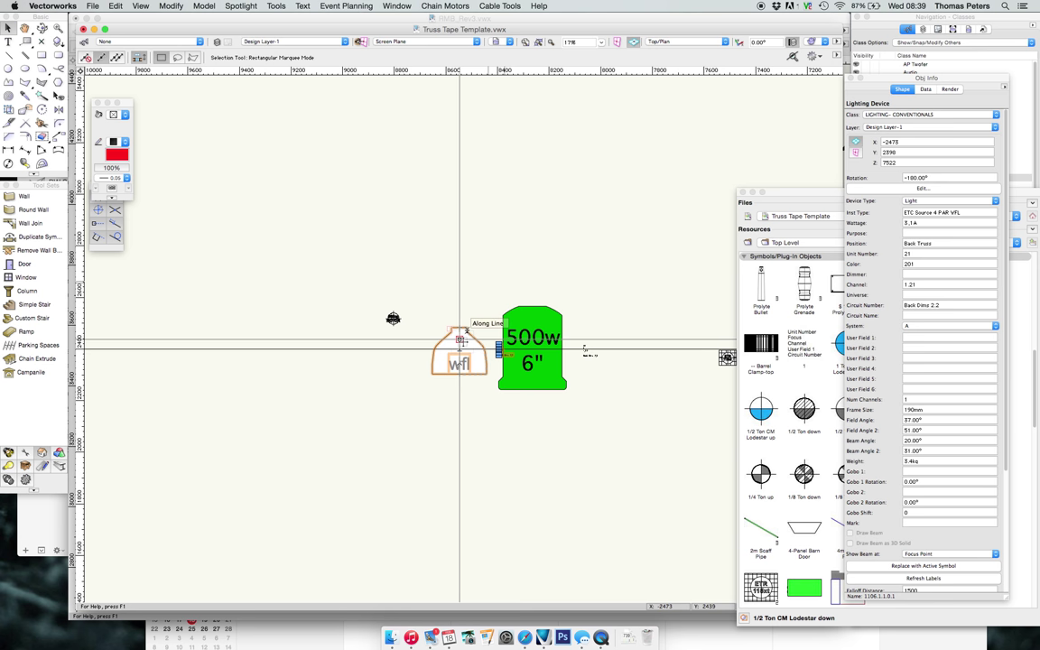
Find the Source 4 PAR WFL symbol in the Truss Tape Template resources and open its 2D component for editing
{"action": "scroll", "coordinate": [808, 478], "scroll_direction": "down", "scroll_amount": 3}
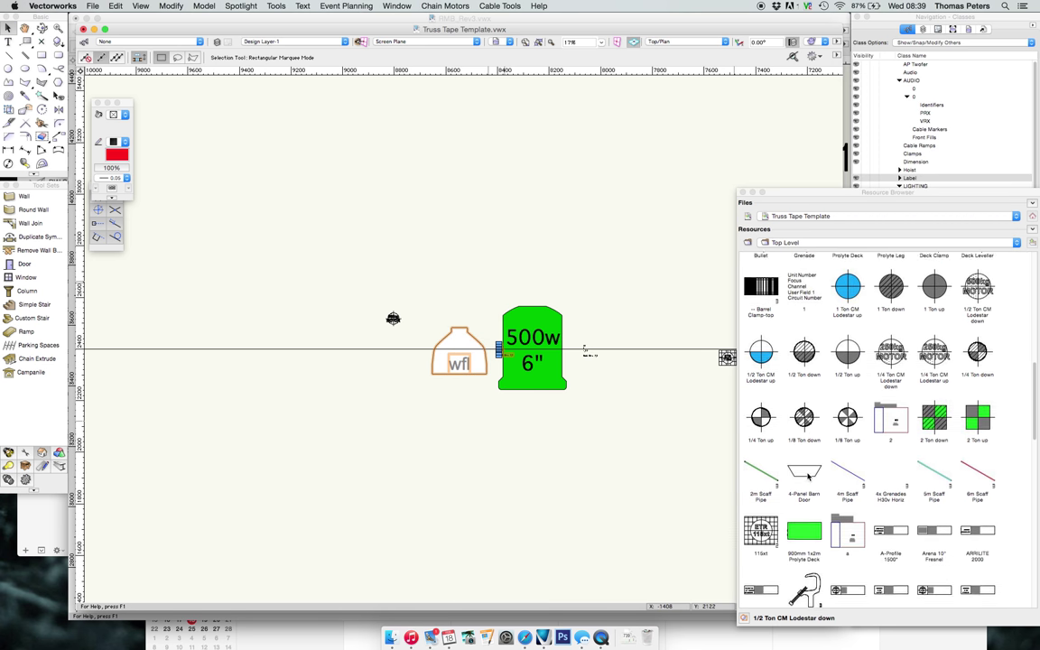
{"action": "scroll", "coordinate": [808, 478], "scroll_direction": "down", "scroll_amount": 6}
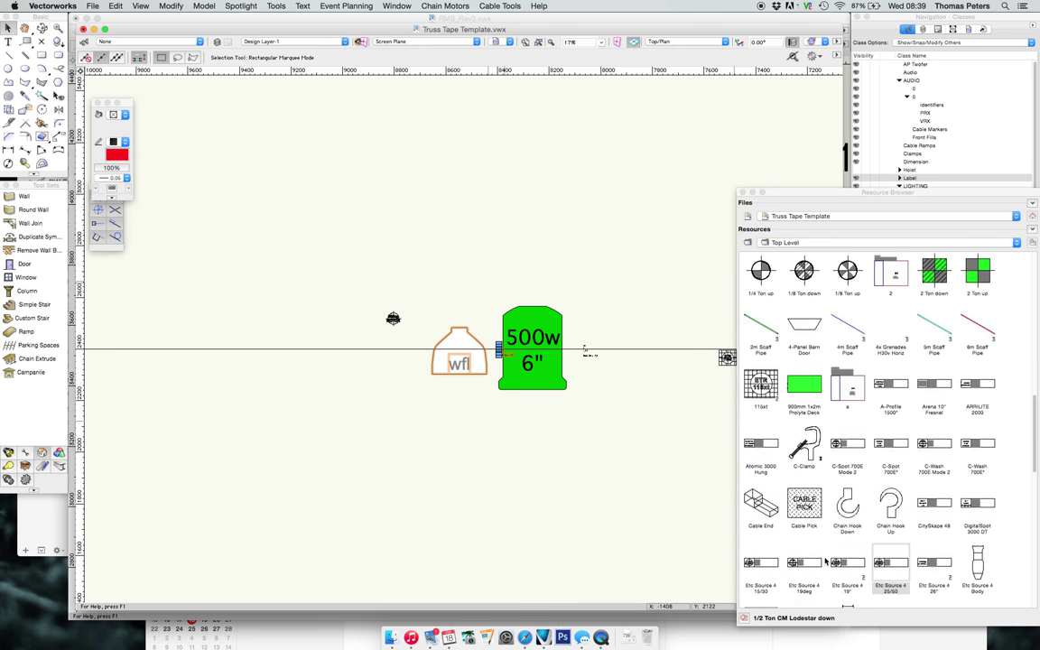
{"action": "scroll", "coordinate": [824, 561], "scroll_direction": "down", "scroll_amount": 3}
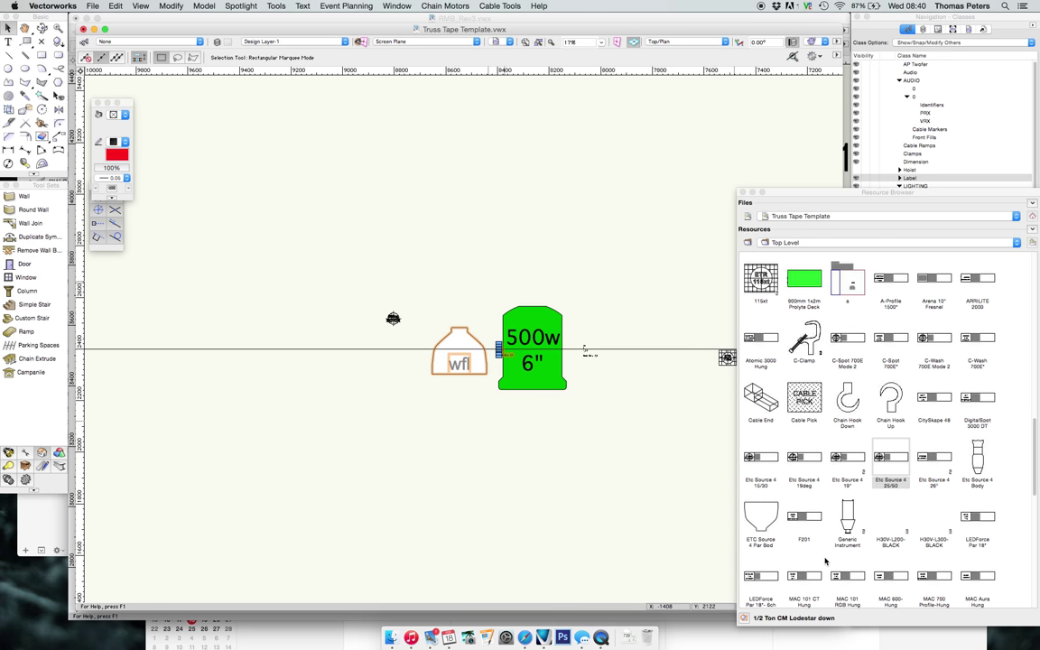
{"action": "scroll", "coordinate": [825, 561], "scroll_direction": "down", "scroll_amount": 3}
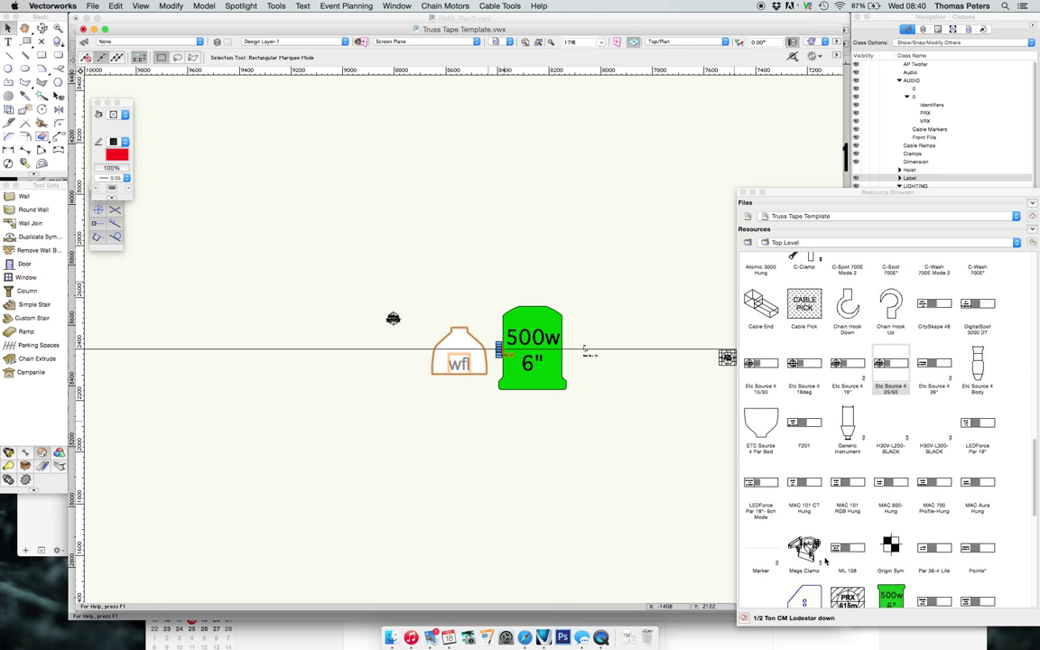
{"action": "scroll", "coordinate": [824, 561], "scroll_direction": "up", "scroll_amount": 2}
{"action": "scroll", "coordinate": [824, 560], "scroll_direction": "down", "scroll_amount": 6}
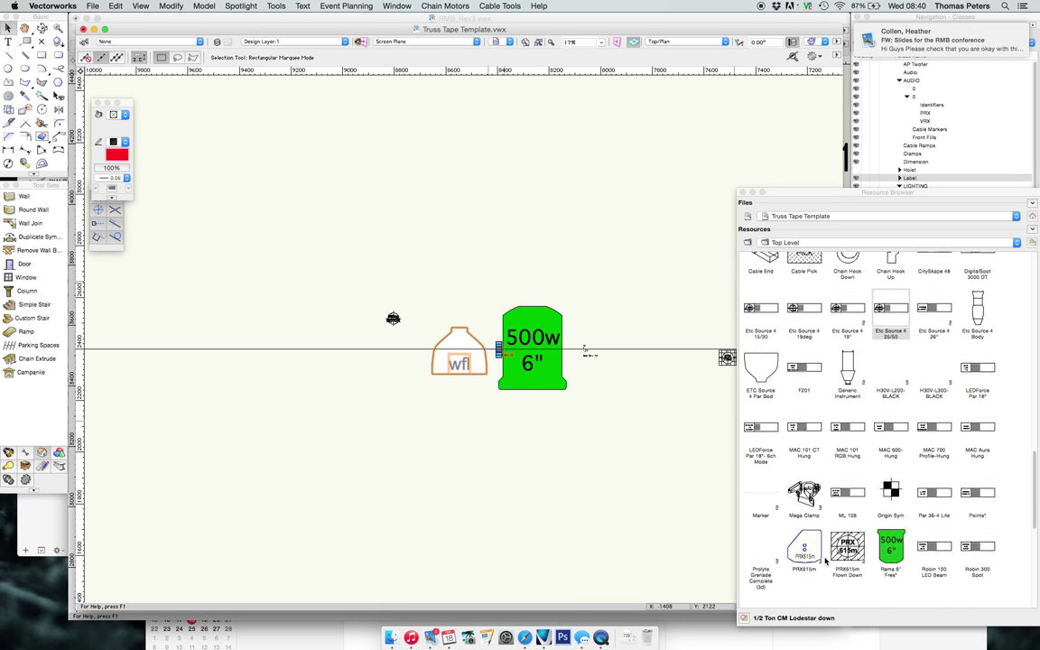
{"action": "scroll", "coordinate": [824, 561], "scroll_direction": "down", "scroll_amount": 6}
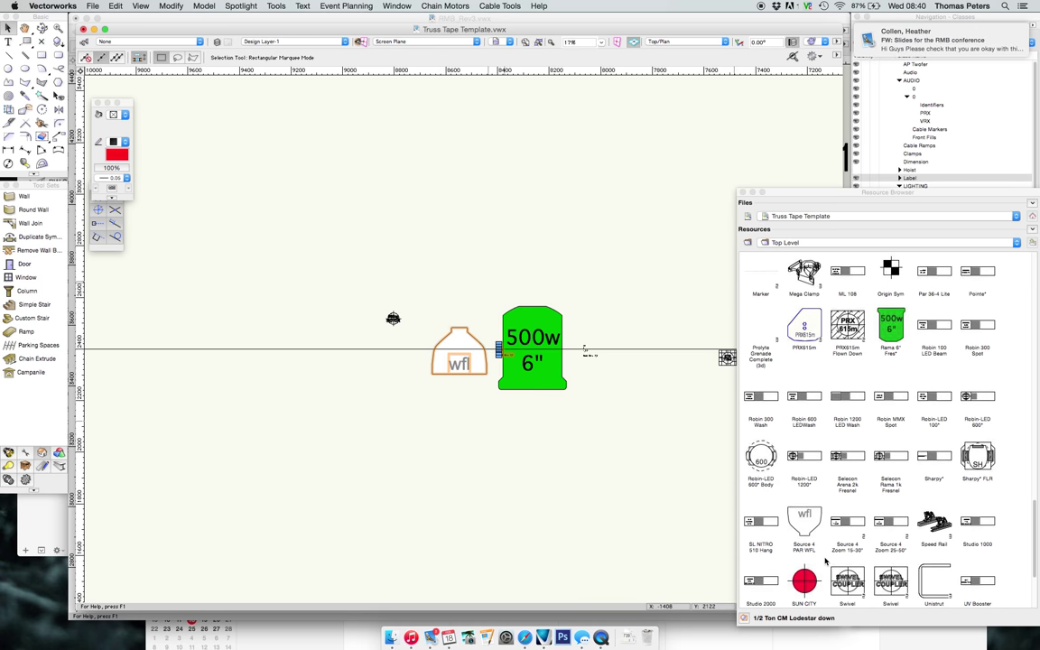
{"action": "right_click", "coordinate": [818, 523]}
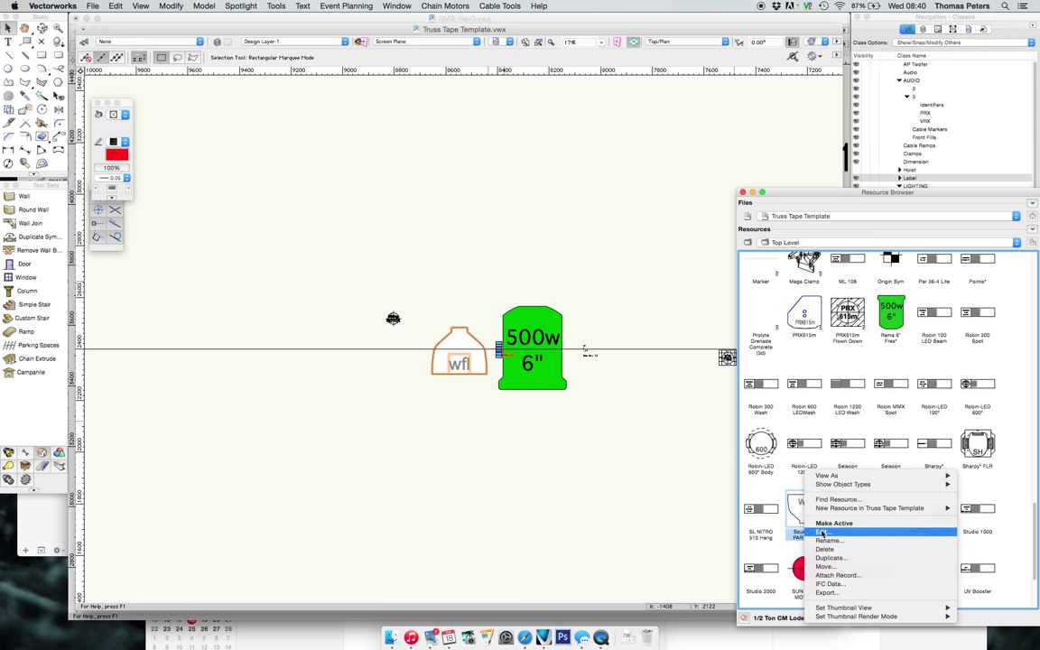
{"action": "left_click", "coordinate": [821, 533]}
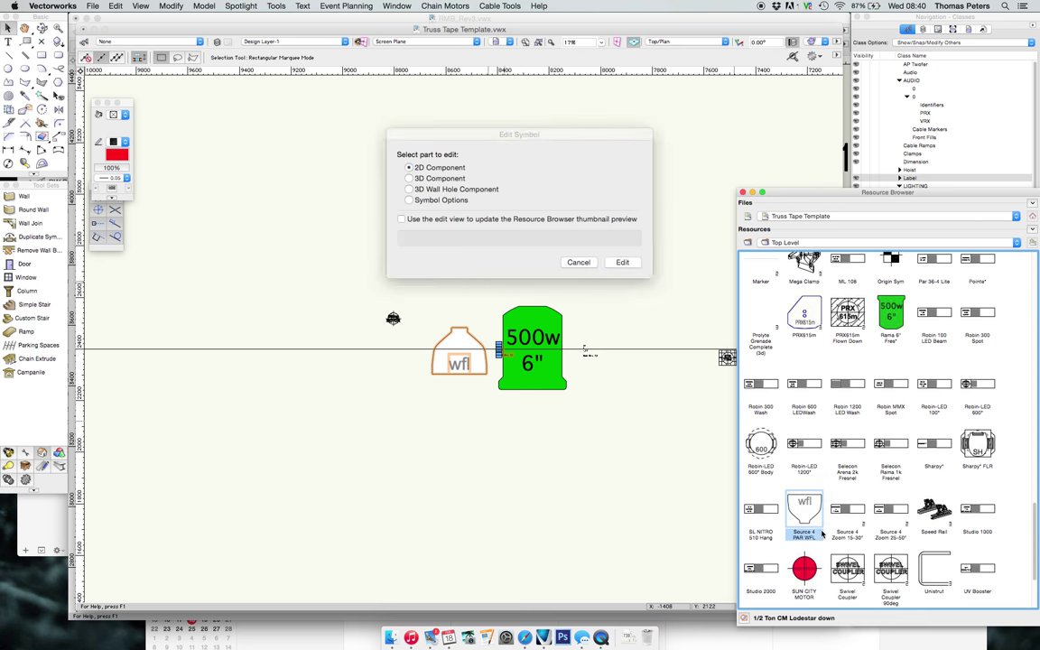
{"action": "left_click", "coordinate": [621, 261]}
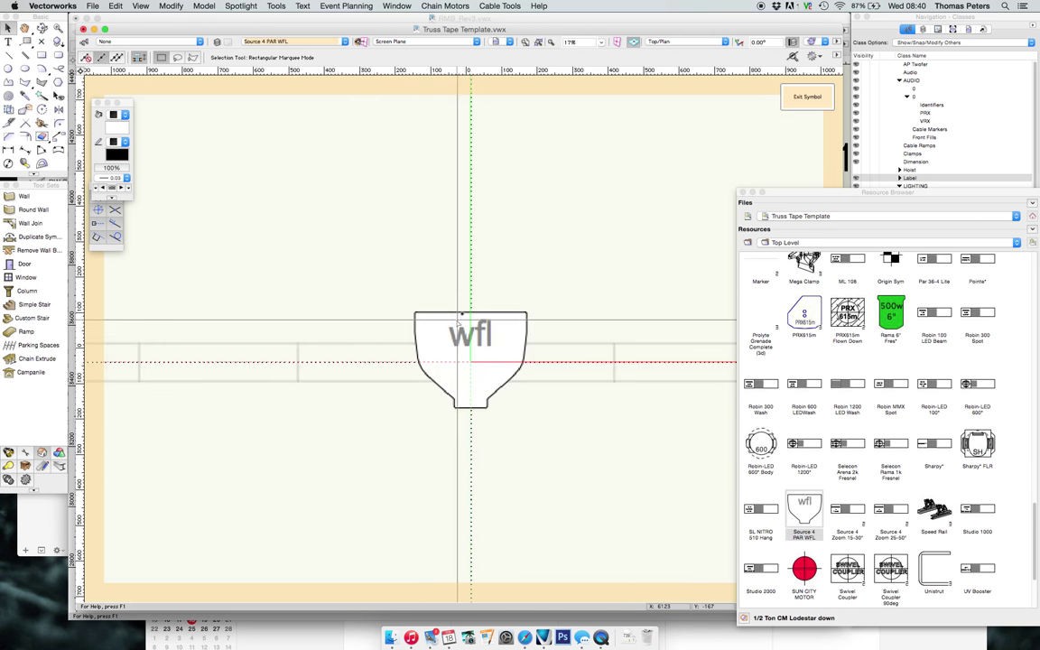
Replace the wfl fixture artwork with the copied label and place the label's circle centre on the symbol's origin
{"action": "left_click_drag", "start_coordinate": [390, 288], "coordinate": [557, 464]}
{"action": "key", "text": "Delete"}
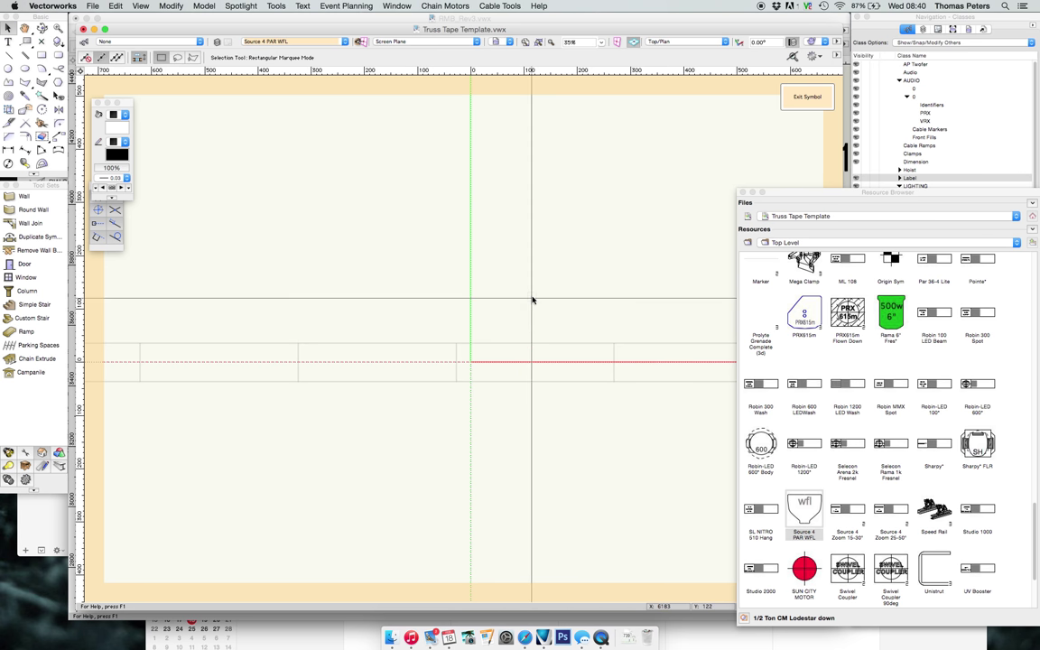
{"action": "left_click", "coordinate": [141, 6]}
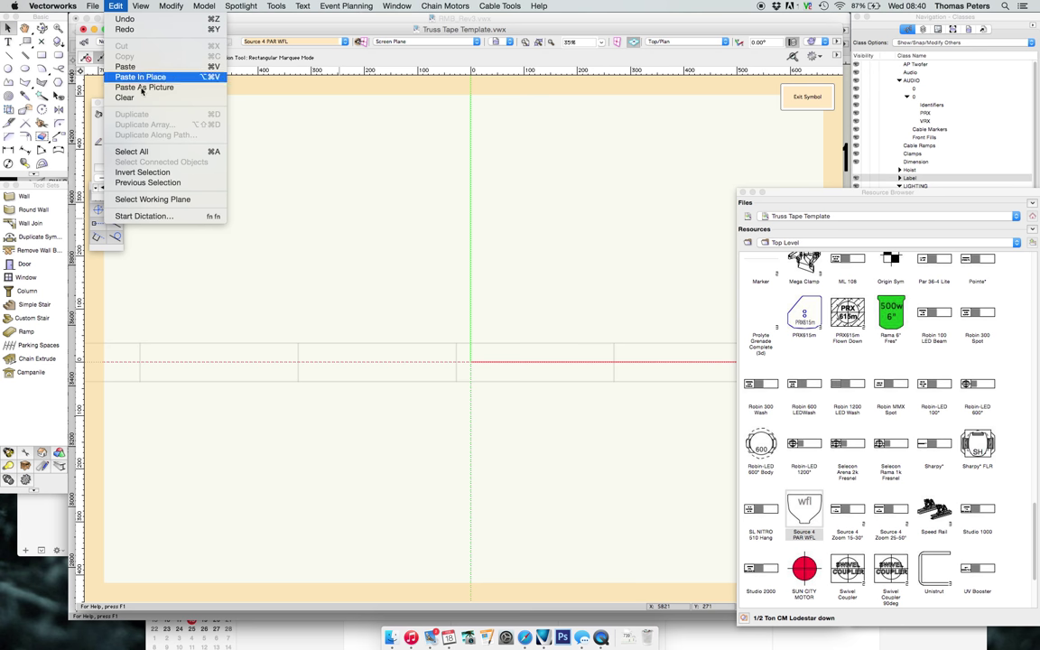
{"action": "left_click", "coordinate": [131, 66]}
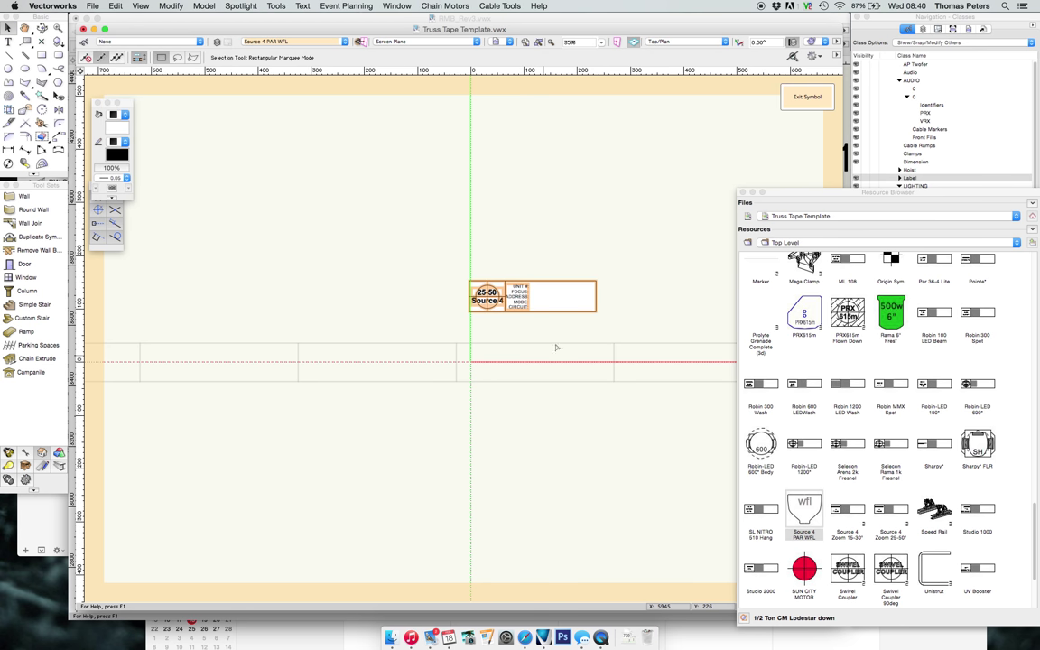
{"action": "scroll", "coordinate": [554, 346], "scroll_direction": "up", "scroll_amount": 2}
{"action": "left_click_drag", "start_coordinate": [447, 269], "coordinate": [420, 372]}
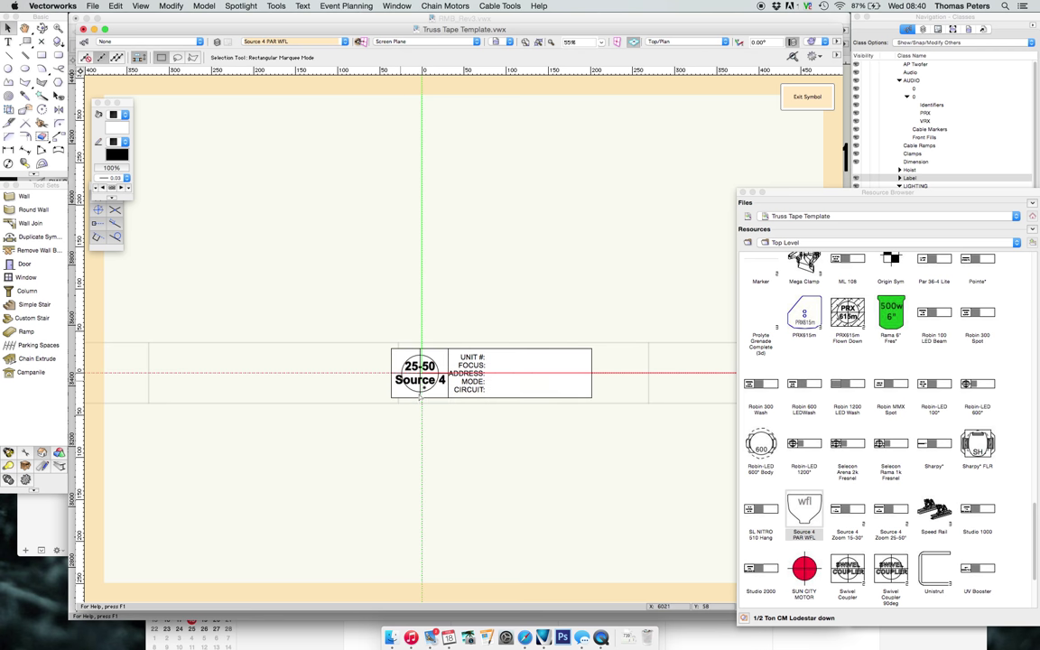
Change the label's fixture name text to "Source 4", "PAR" and "WFL" on three lines
{"action": "scroll", "coordinate": [414, 336], "scroll_direction": "up", "scroll_amount": 4}
{"action": "double_click", "coordinate": [412, 332]}
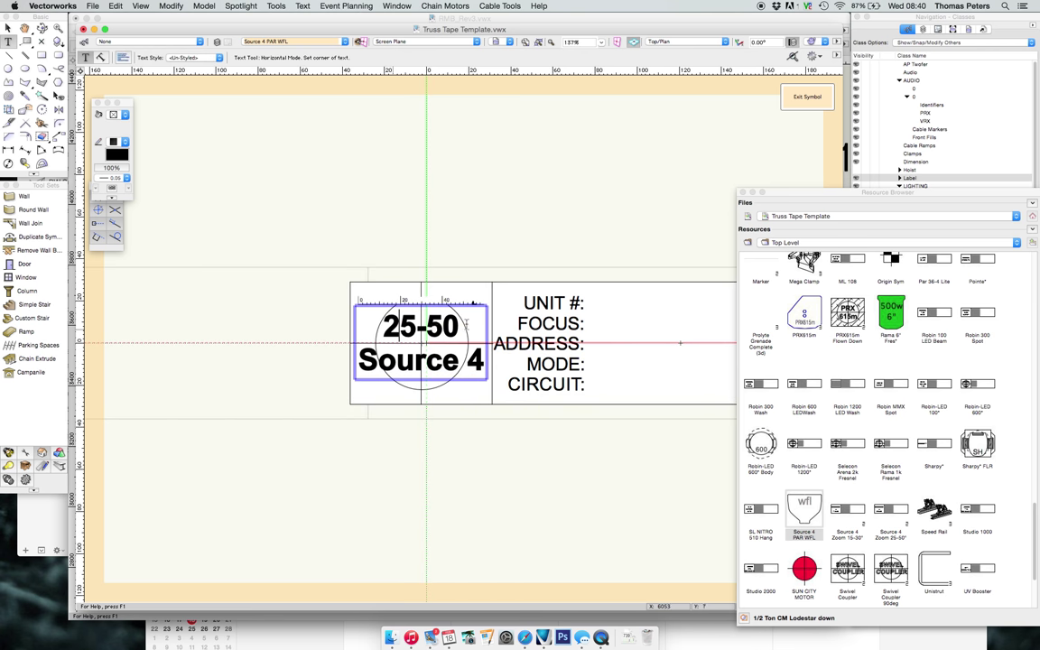
{"action": "left_click_drag", "start_coordinate": [456, 326], "coordinate": [368, 326]}
{"action": "key", "text": "BackSpace"}
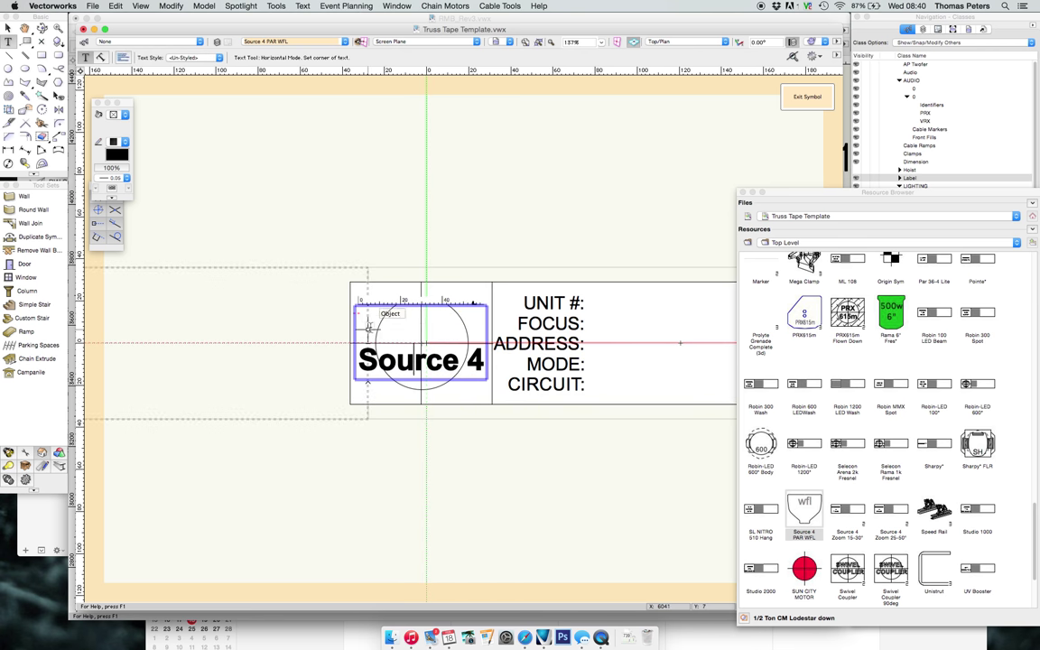
{"action": "key", "text": "Delete"}
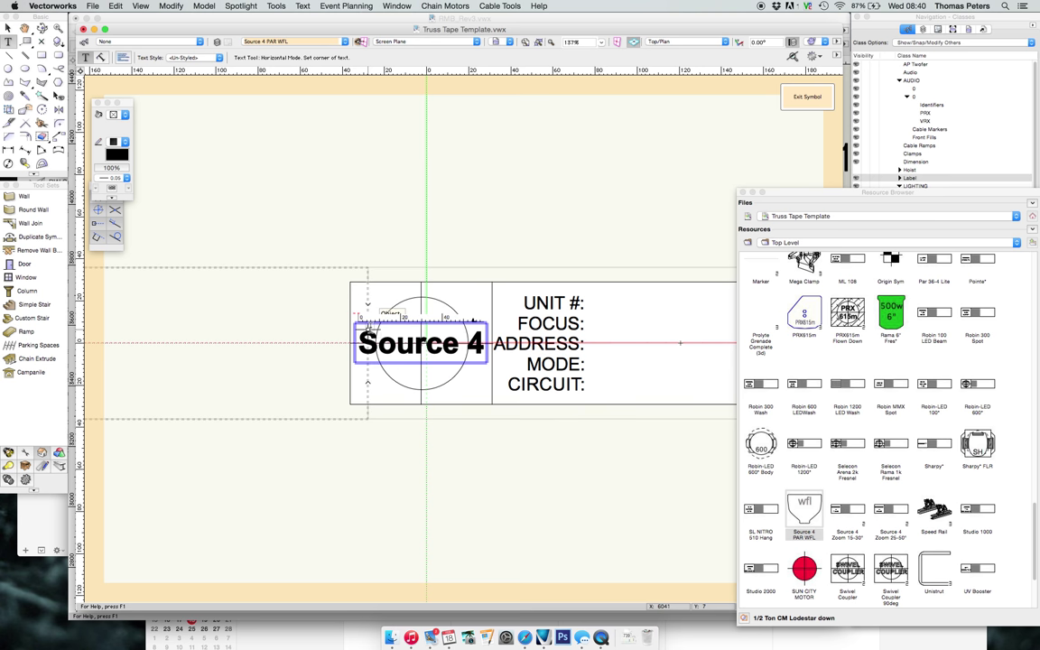
{"action": "key", "text": "Return"}
{"action": "type", "text": "PAR"}
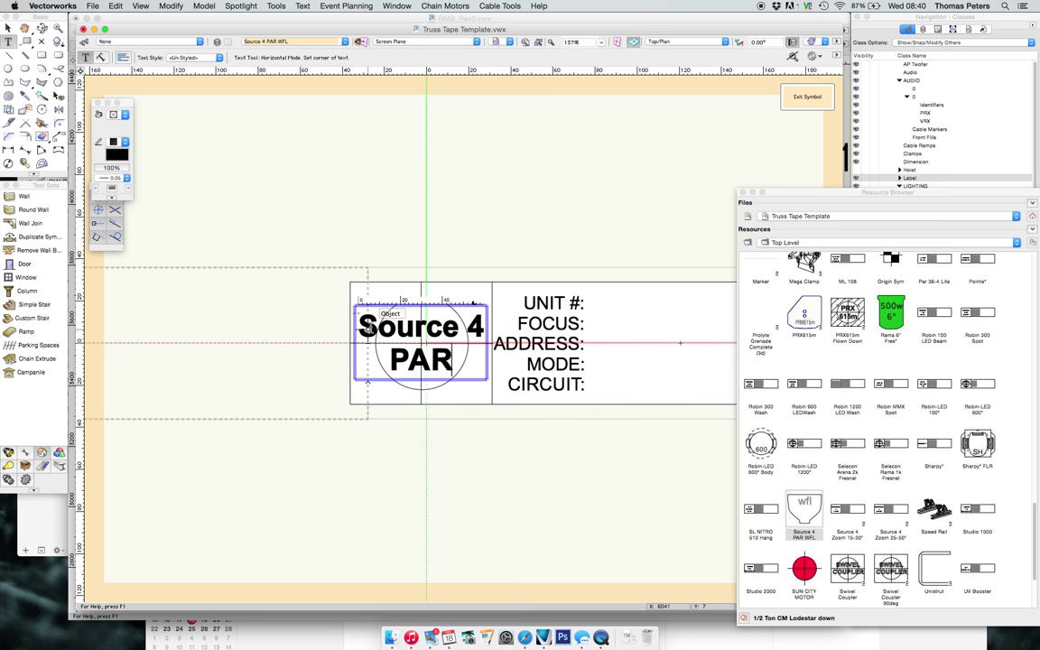
{"action": "key", "text": "Return"}
{"action": "type", "text": "WFL"}
{"action": "key", "text": "Escape"}
{"action": "left_click", "coordinate": [8, 28]}
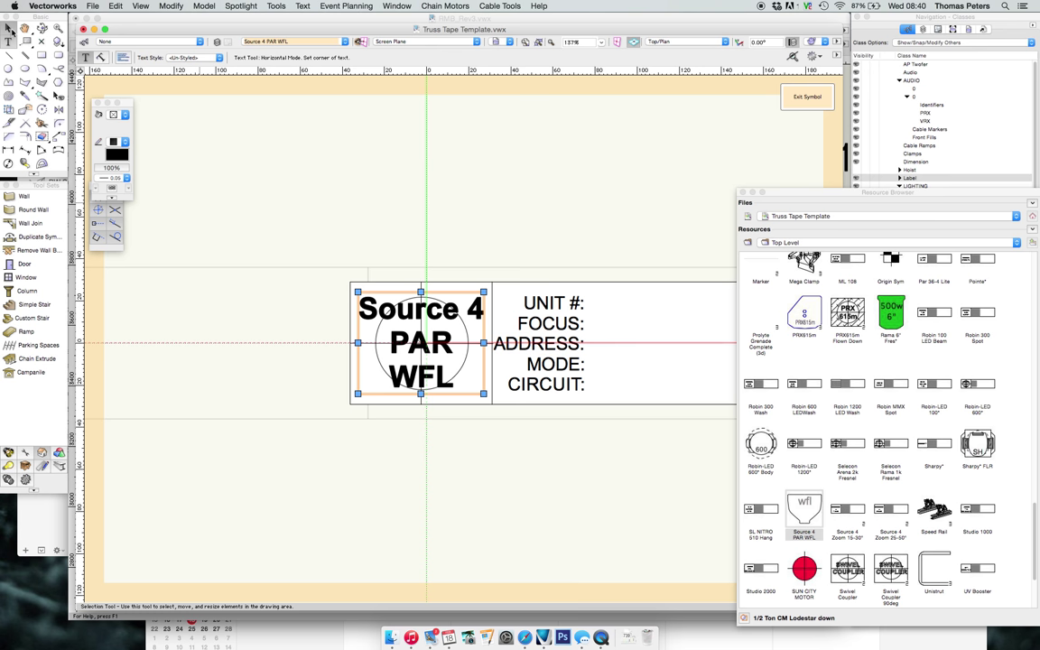
{"action": "left_click", "coordinate": [307, 217]}
Exit the Source 4 PAR WFL symbol and accept its conversion from a hybrid to a 2D symbol
{"action": "scroll", "coordinate": [530, 213], "scroll_direction": "down", "scroll_amount": 2}
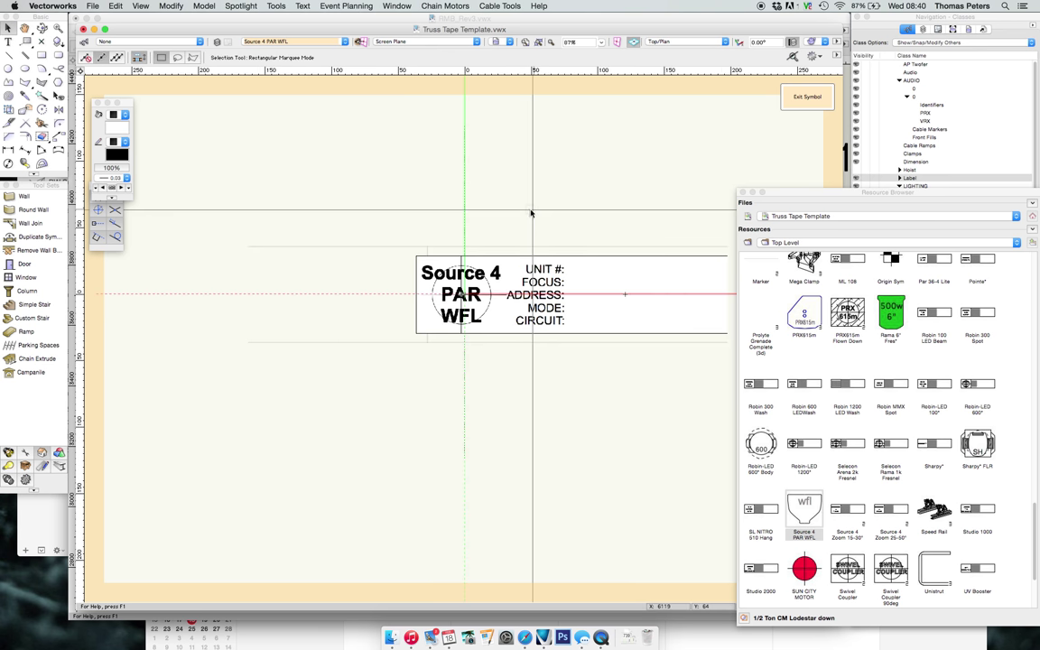
{"action": "scroll", "coordinate": [531, 213], "scroll_direction": "up", "scroll_amount": 2}
{"action": "scroll", "coordinate": [597, 204], "scroll_direction": "down", "scroll_amount": 2}
{"action": "left_click", "coordinate": [812, 99]}
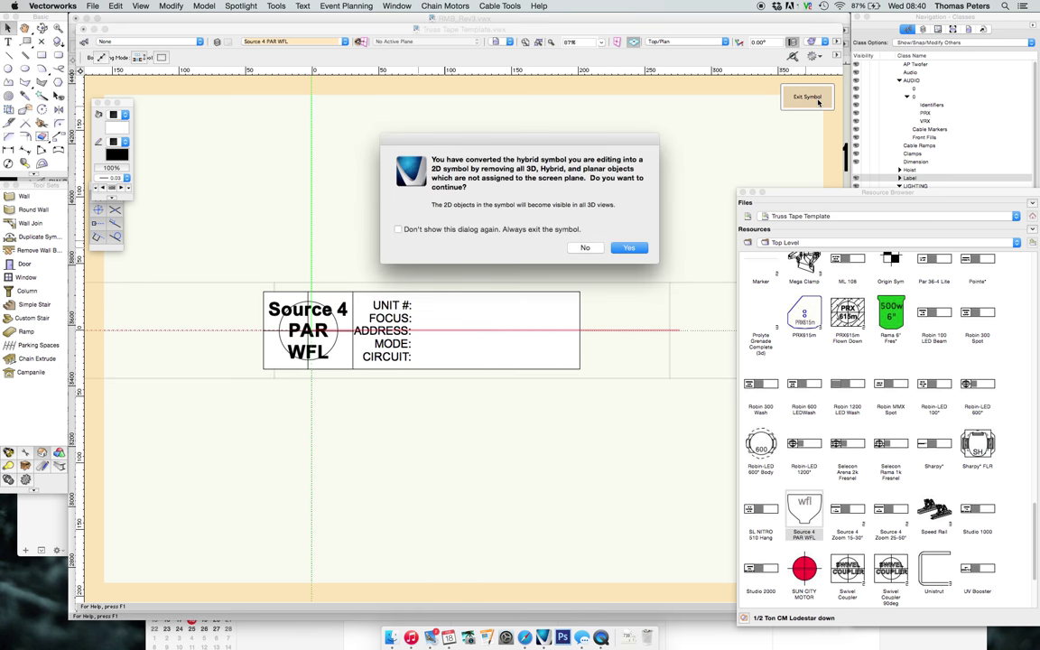
{"action": "left_click", "coordinate": [630, 248]}
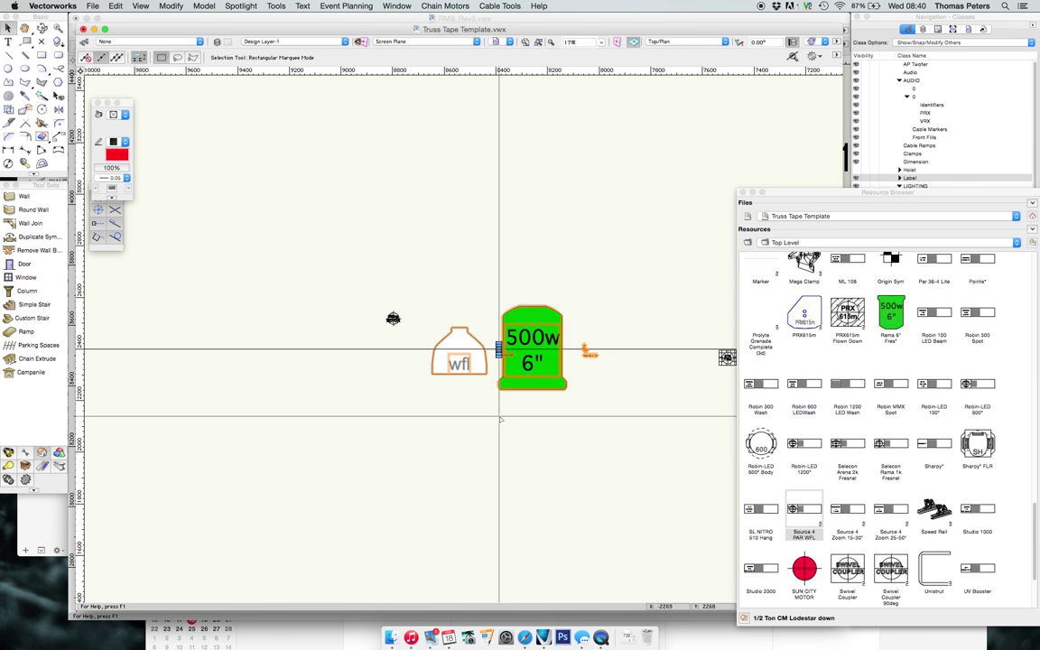
Refresh the instruments so the drawn Source 4 PAR WFL fixtures take on the edited label symbol
{"action": "left_click", "coordinate": [242, 6]}
{"action": "left_click", "coordinate": [263, 81]}
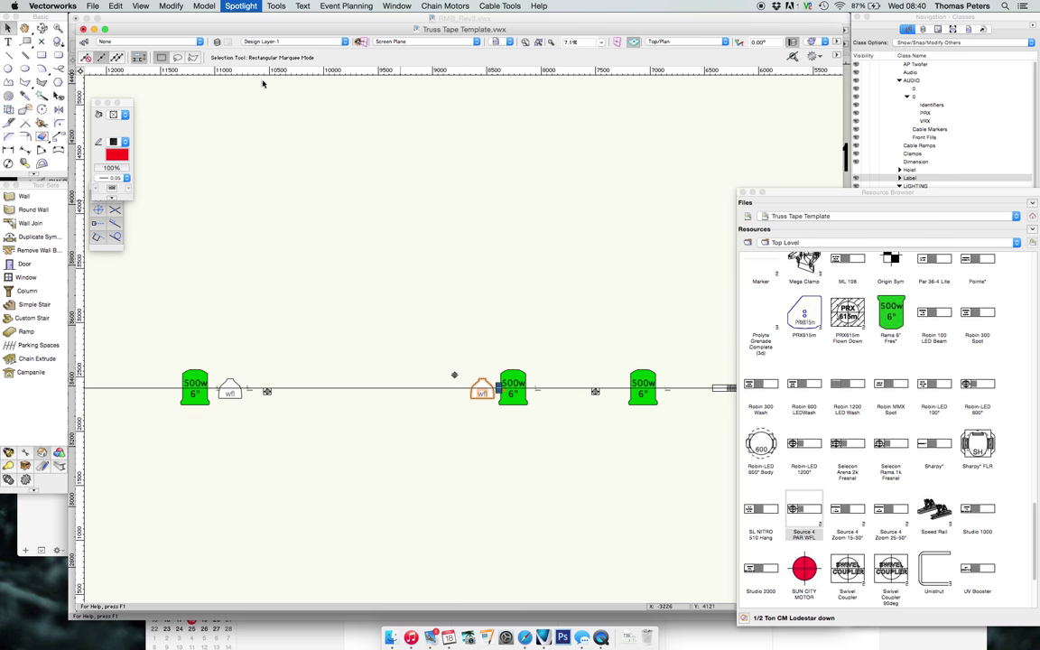
{"action": "scroll", "coordinate": [489, 402], "scroll_direction": "up", "scroll_amount": 3}
{"action": "scroll", "coordinate": [487, 401], "scroll_direction": "up", "scroll_amount": 4}
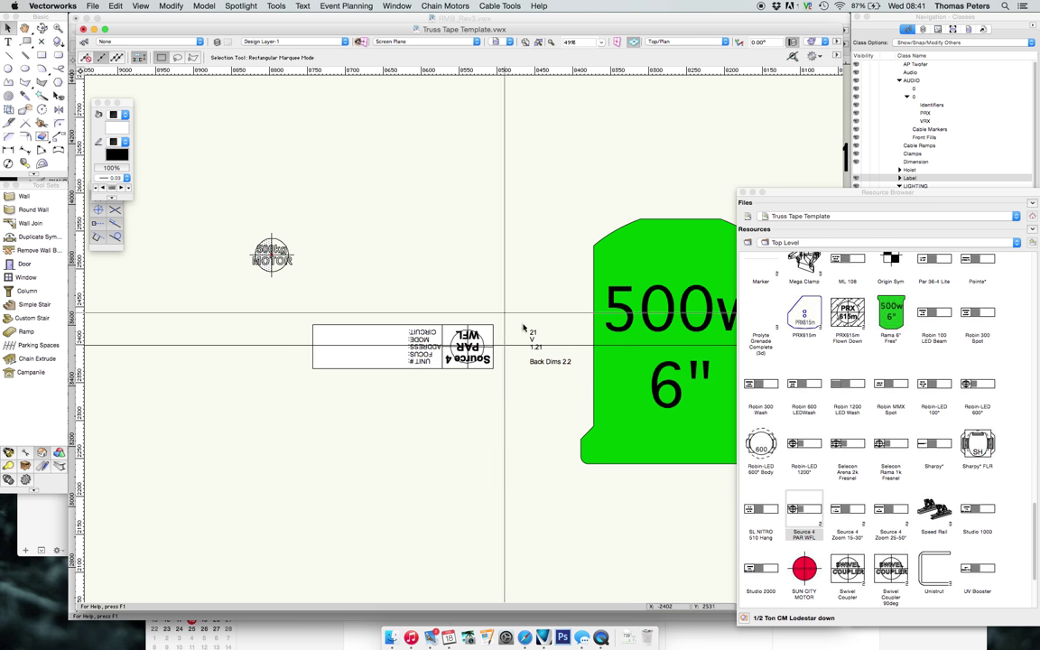
Set the rotation of the Source 4 PAR WFL label beside the green 500w 6" fixture to 0°
{"action": "left_click", "coordinate": [487, 327]}
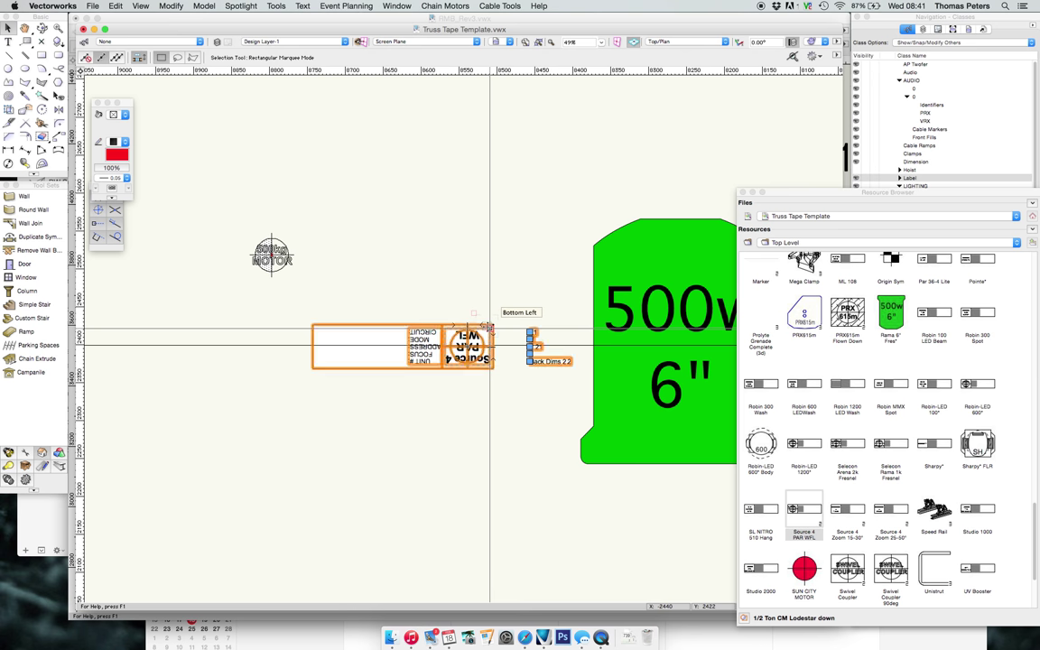
{"action": "key", "text": "super+i"}
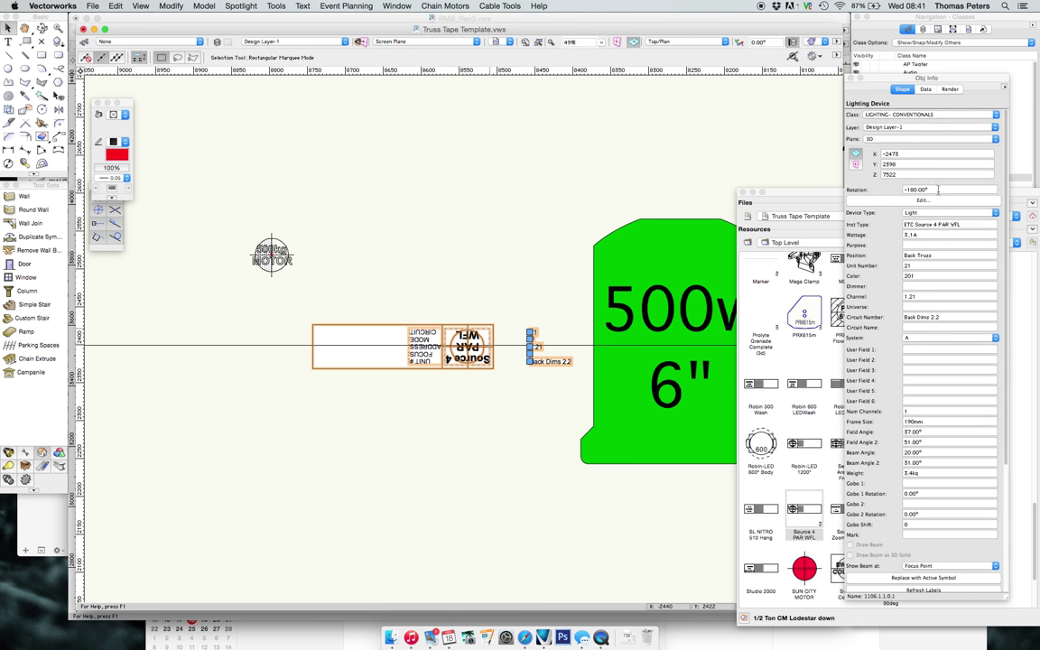
{"action": "left_click", "coordinate": [938, 189]}
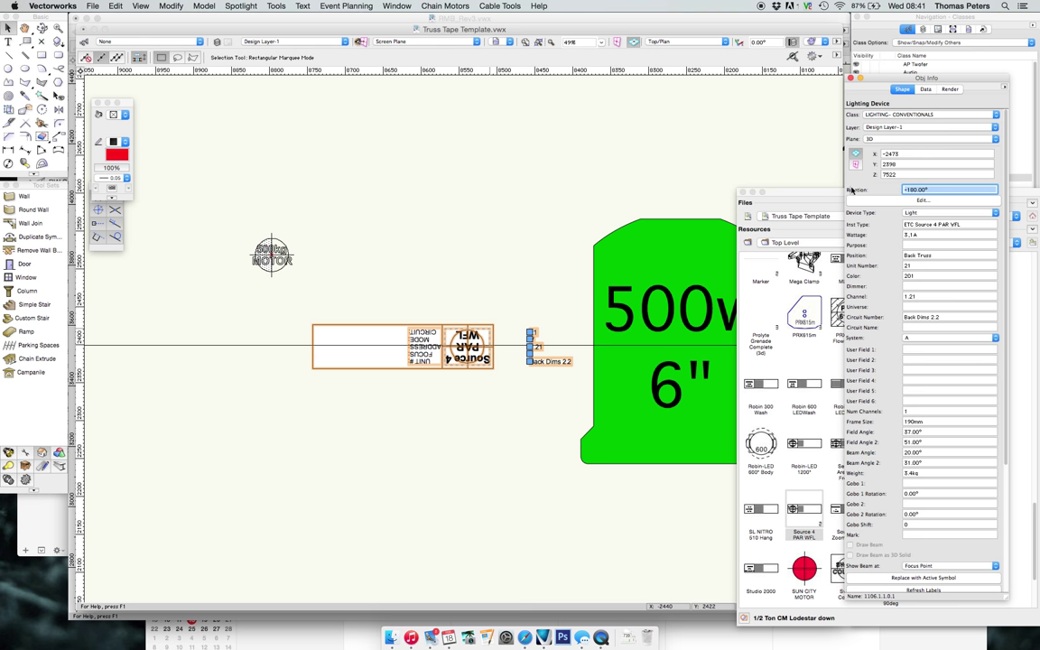
{"action": "type", "text": "0"}
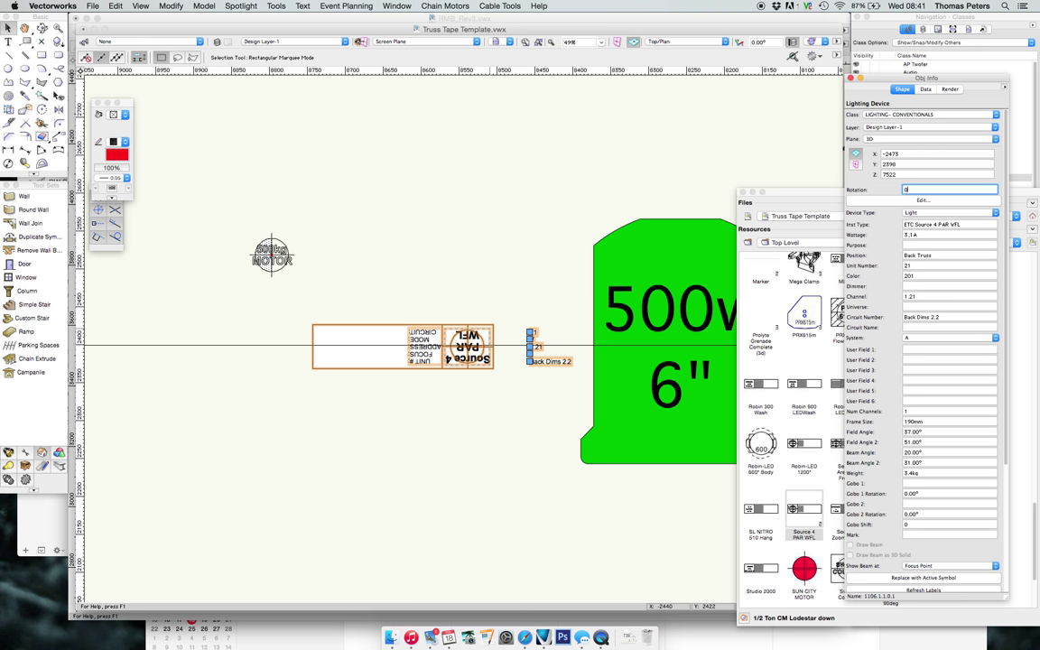
{"action": "key", "text": "Tab"}
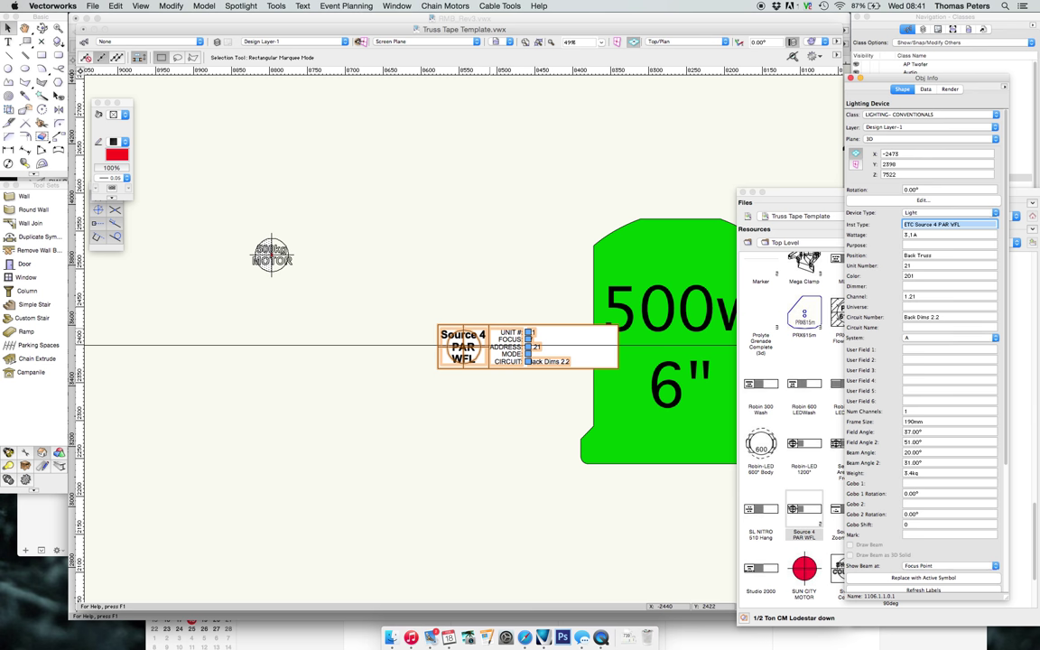
{"action": "left_click", "coordinate": [538, 371]}
{"action": "scroll", "coordinate": [538, 370], "scroll_direction": "up", "scroll_amount": 3}
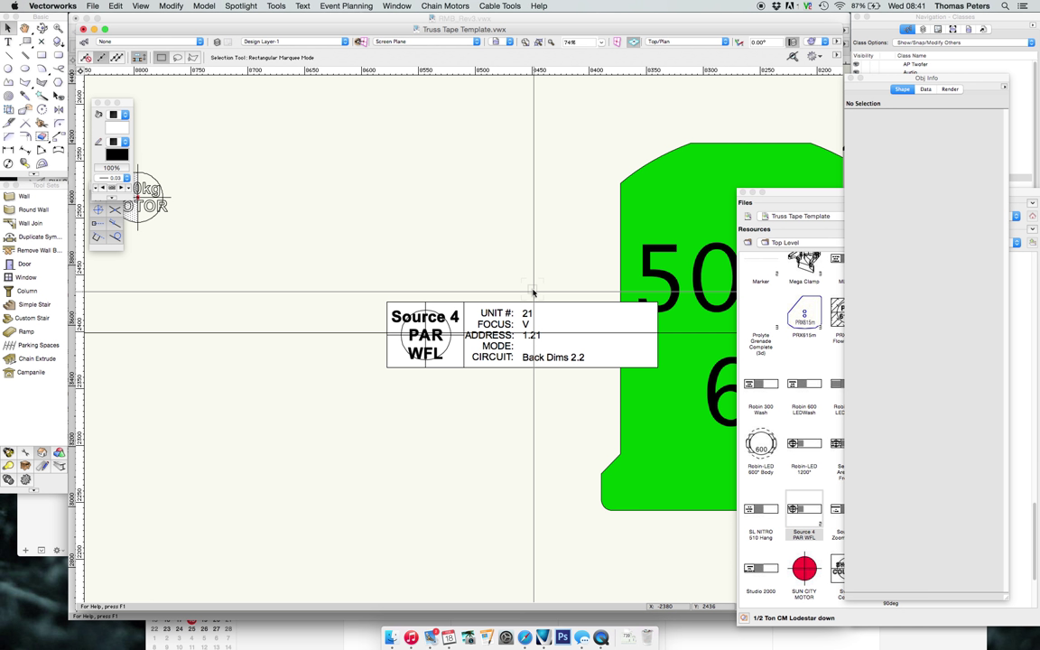
{"action": "scroll", "coordinate": [529, 271], "scroll_direction": "up", "scroll_amount": 5}
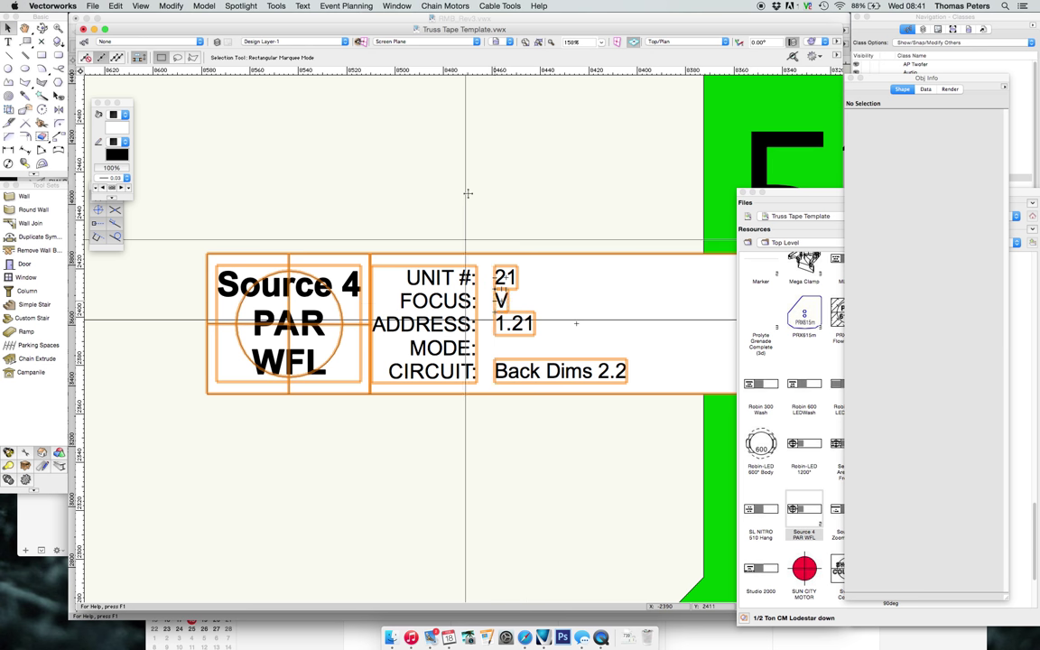
Open the 2D component of the Rama 6" Fres* symbol for editing
{"action": "scroll", "coordinate": [457, 195], "scroll_direction": "down", "scroll_amount": 3}
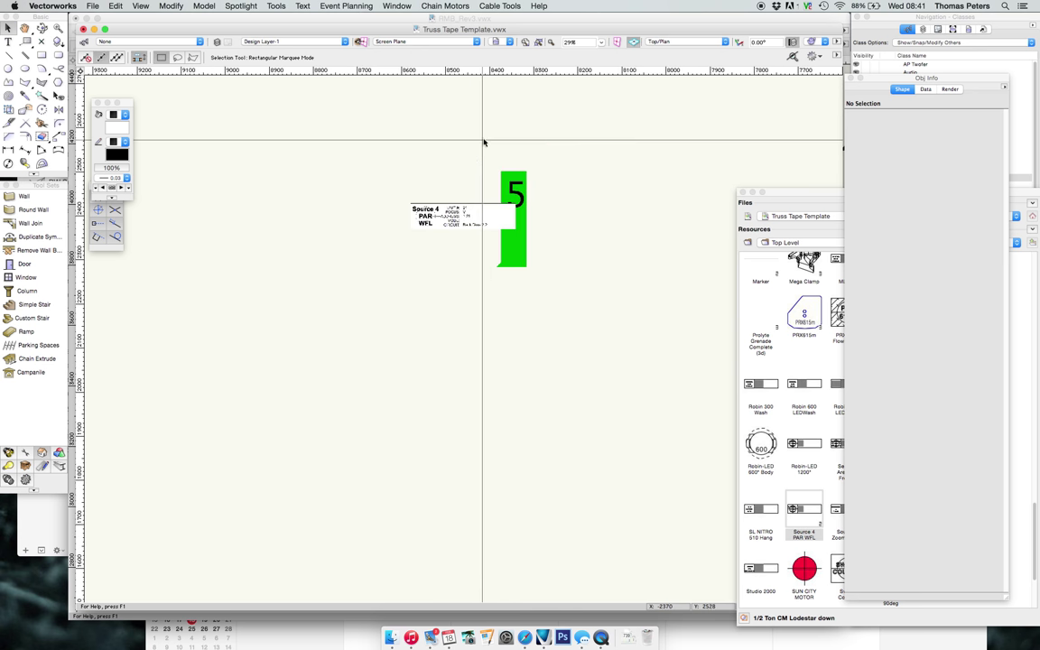
{"action": "scroll", "coordinate": [469, 158], "scroll_direction": "down", "scroll_amount": 3}
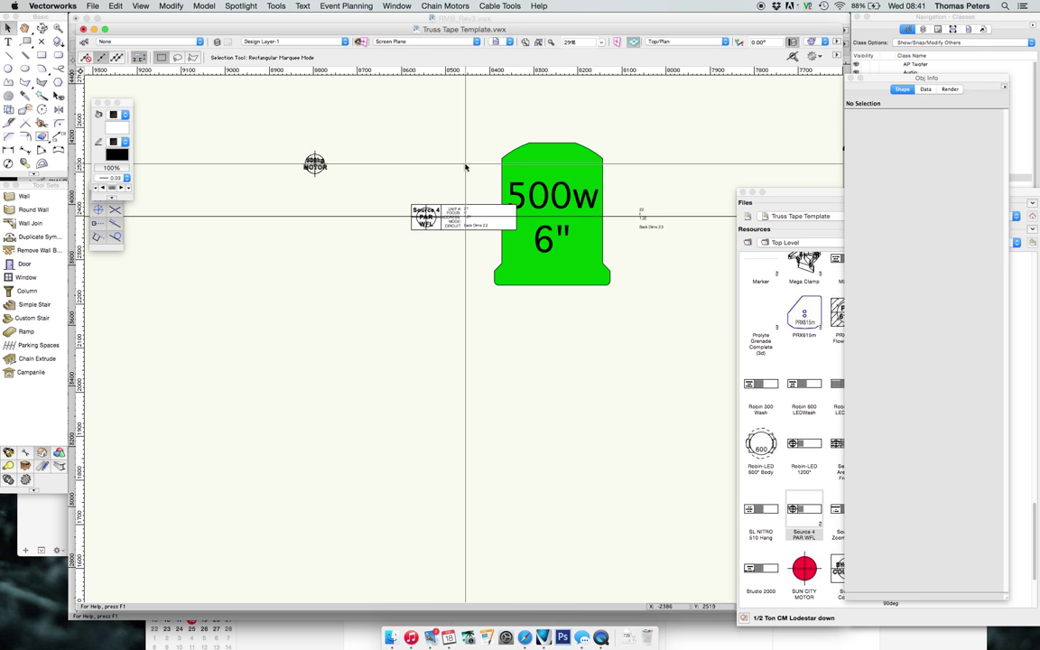
{"action": "left_click", "coordinate": [804, 193]}
{"action": "right_click", "coordinate": [889, 327]}
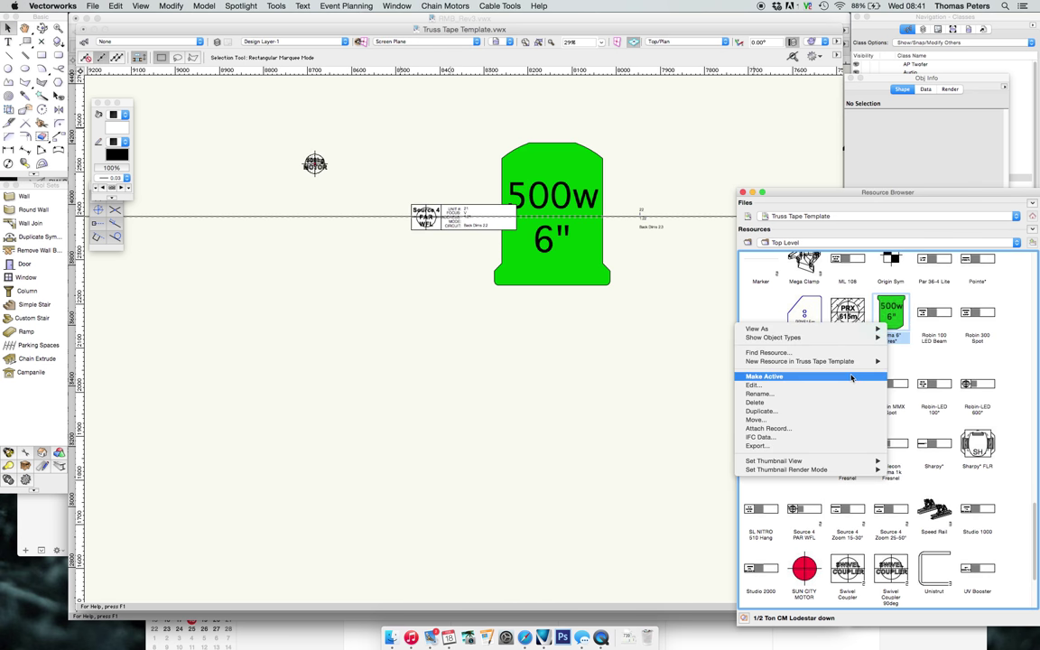
{"action": "left_click", "coordinate": [812, 384]}
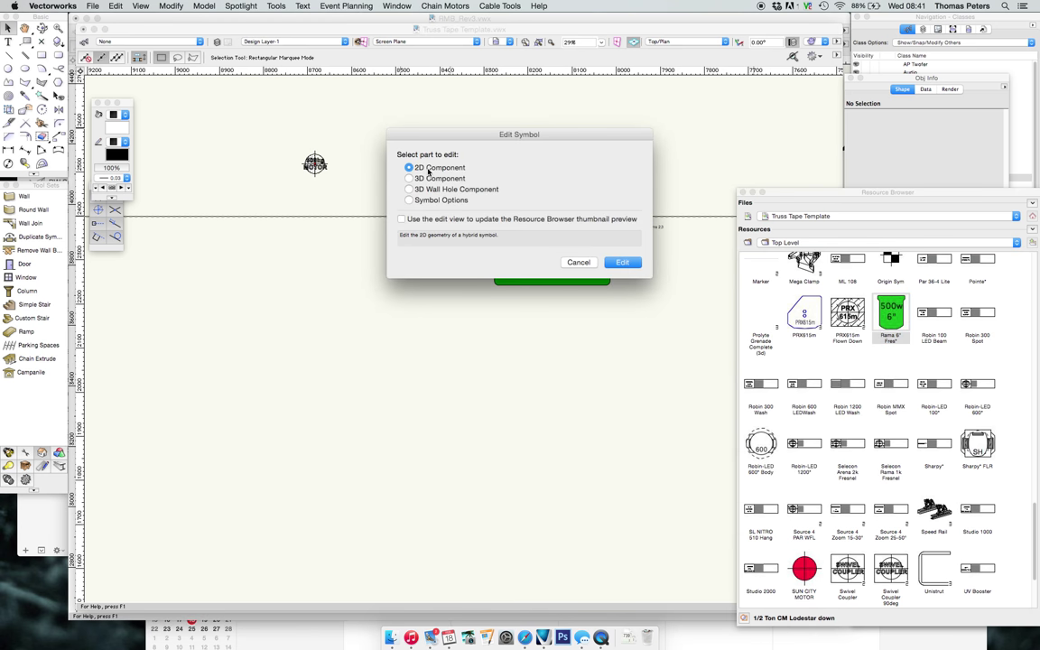
{"action": "left_click", "coordinate": [624, 262]}
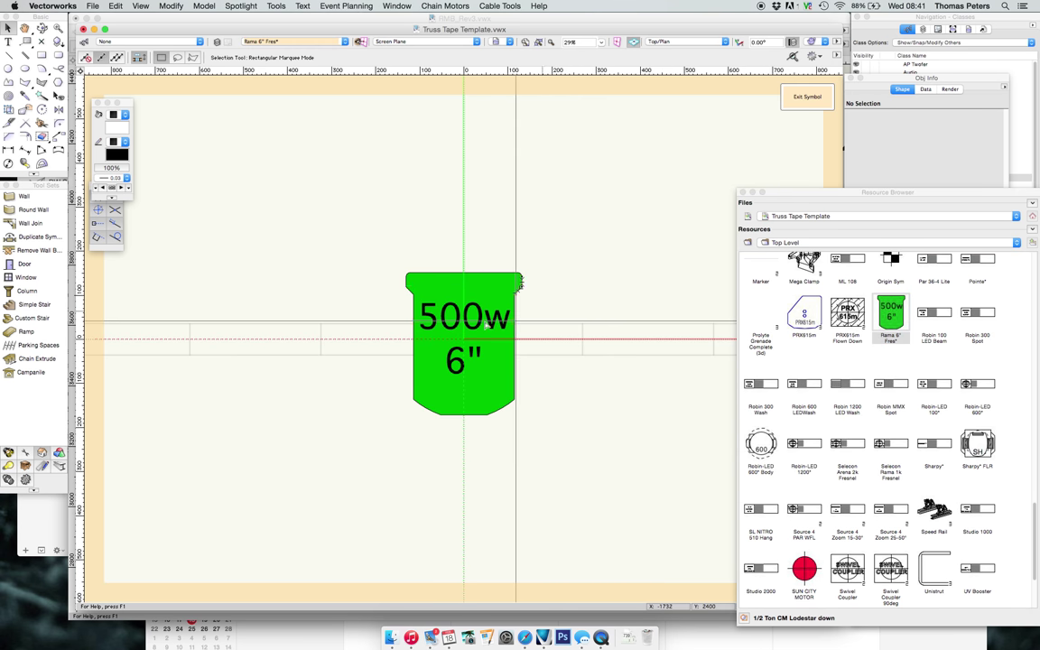
Replace the green 500w 6" fixture artwork with the copied label and place its circle centre on the symbol's origin
{"action": "key", "text": "Delete"}
{"action": "key", "text": "super+a"}
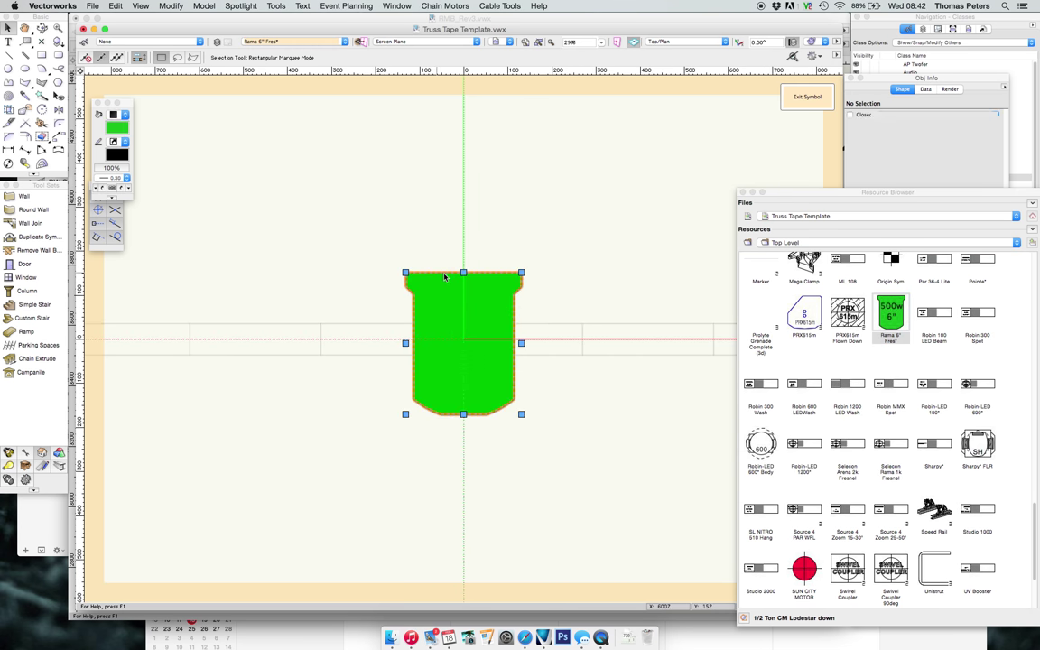
{"action": "key", "text": "Delete"}
{"action": "key", "text": "super+v"}
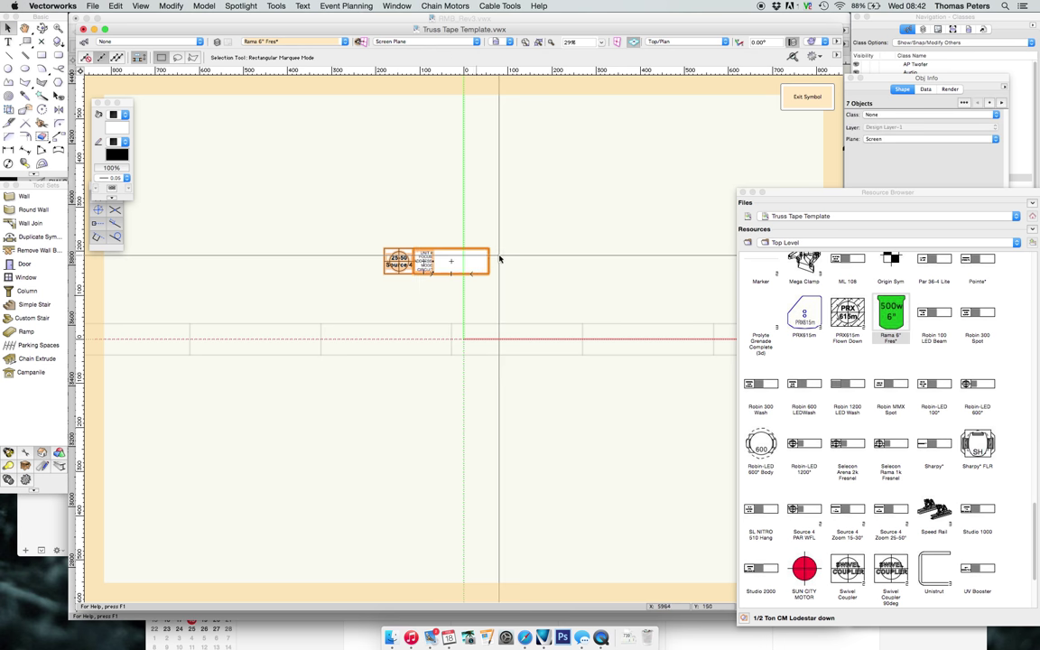
{"action": "scroll", "coordinate": [436, 263], "scroll_direction": "up", "scroll_amount": 3}
{"action": "left_click_drag", "start_coordinate": [254, 269], "coordinate": [409, 457]}
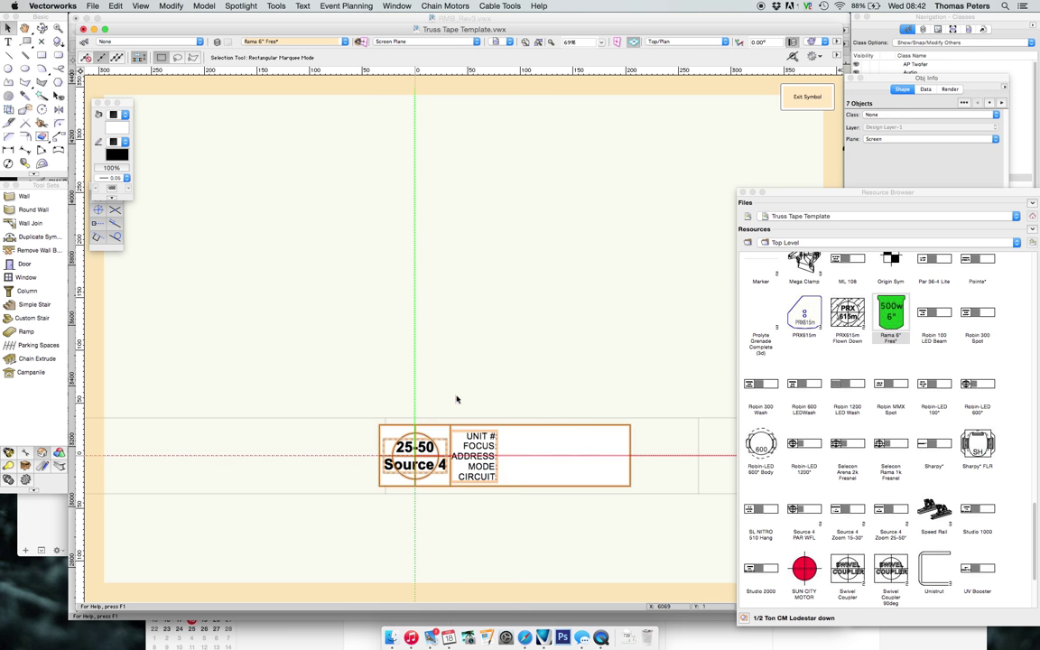
Change the label's fixture name text to "500w" and "Fresnel" on two lines
{"action": "scroll", "coordinate": [425, 420], "scroll_direction": "up", "scroll_amount": 3}
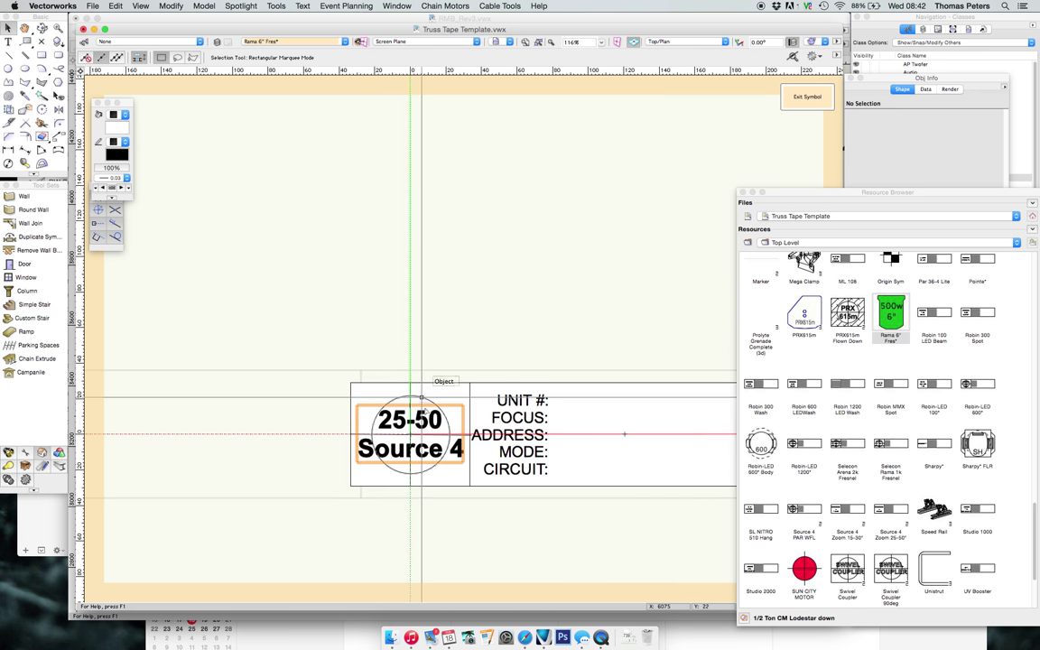
{"action": "double_click", "coordinate": [421, 417]}
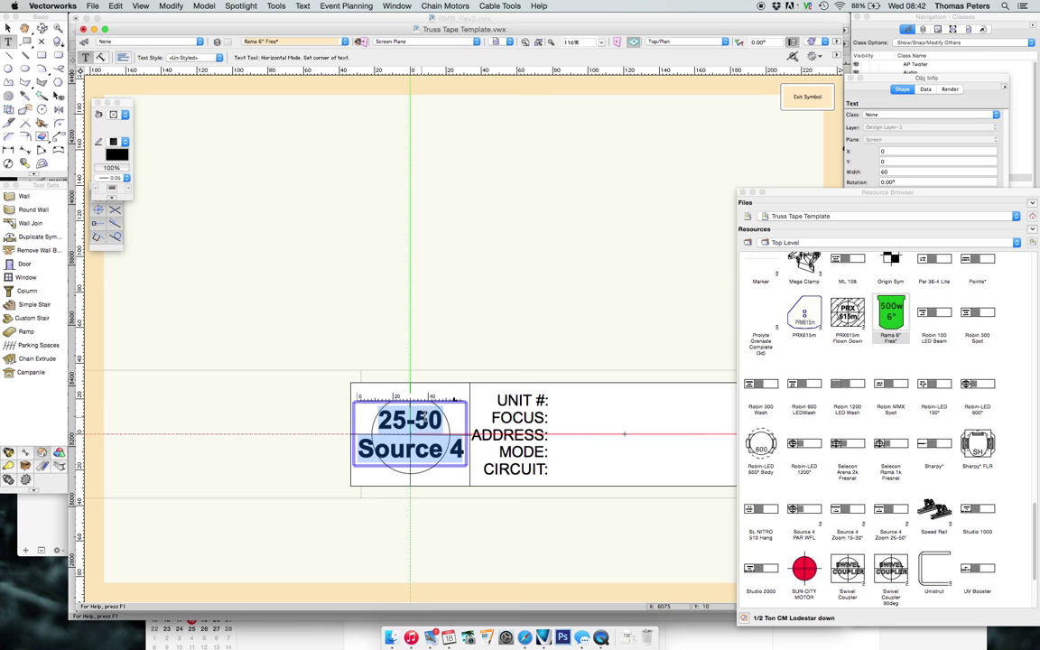
{"action": "type", "text": "500w"}
{"action": "key", "text": "Return"}
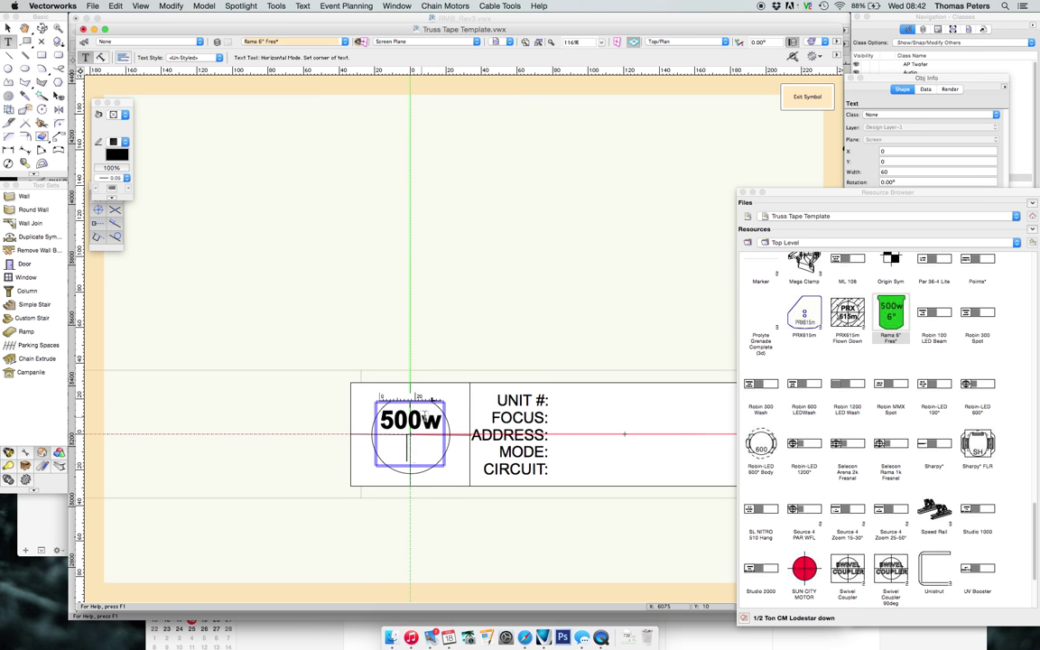
{"action": "type", "text": "Fresnel"}
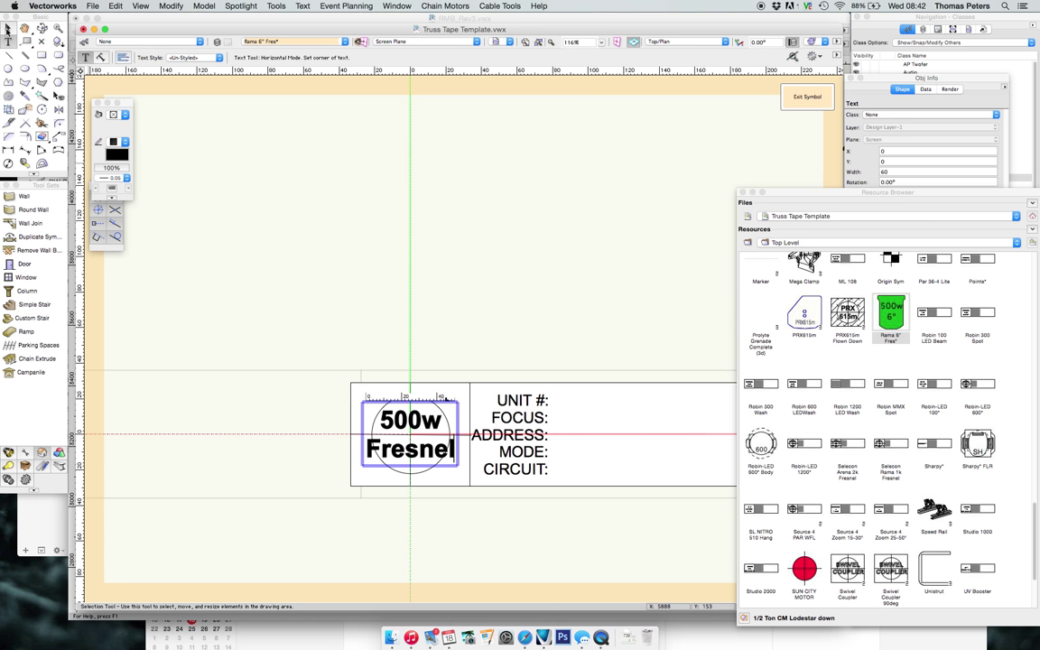
{"action": "left_click", "coordinate": [7, 28]}
{"action": "left_click", "coordinate": [405, 285]}
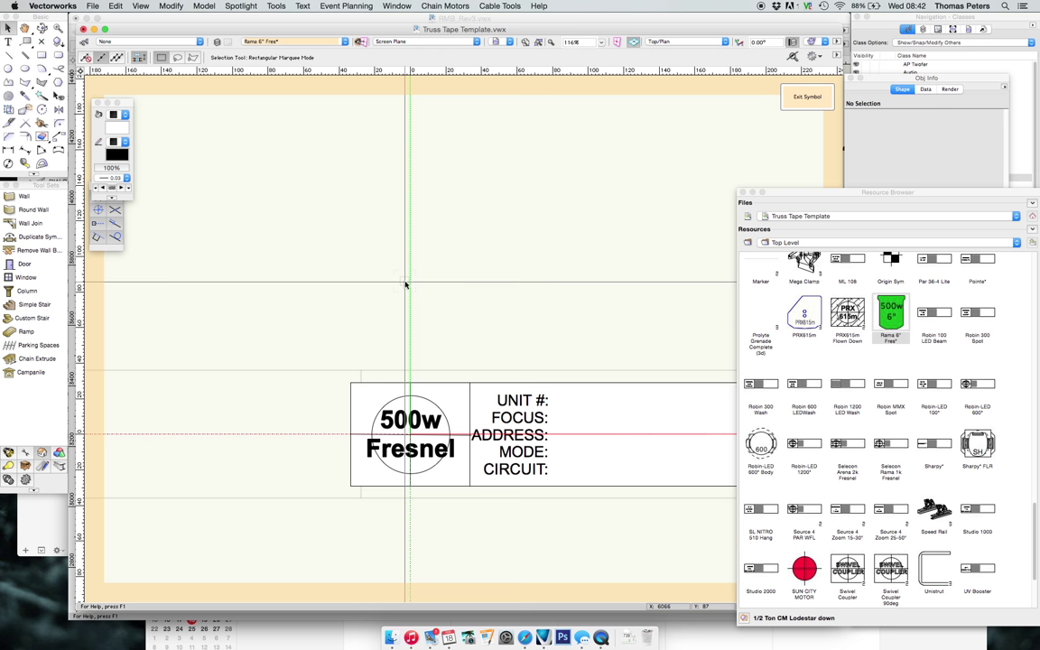
Exit the Rama 6" Fres* symbol and refresh the instruments in the drawing
{"action": "left_click", "coordinate": [808, 97]}
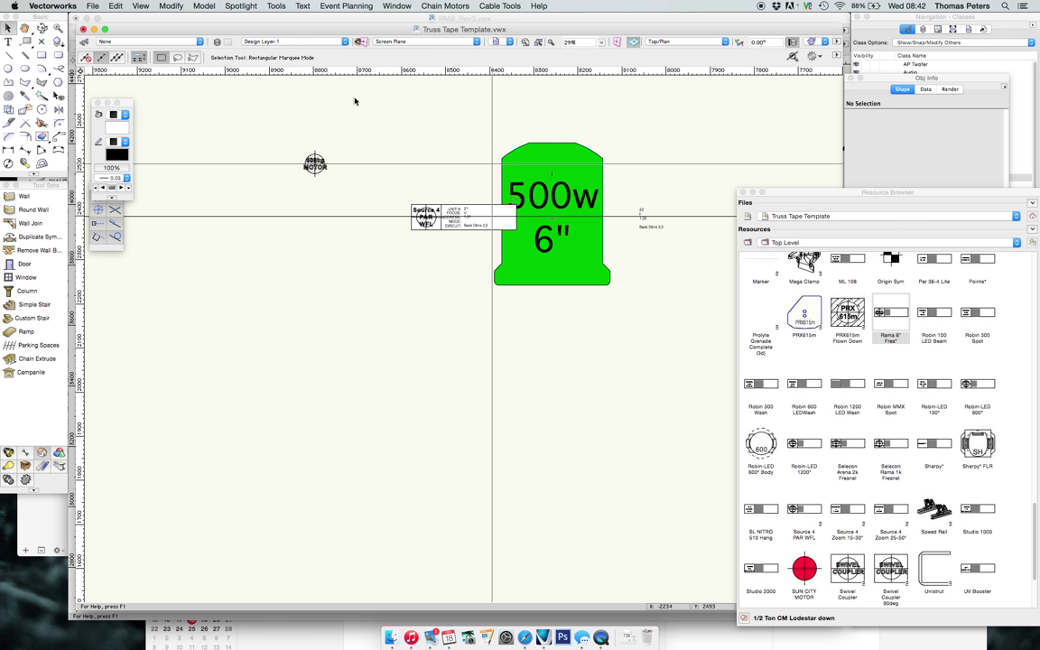
{"action": "left_click", "coordinate": [233, 5]}
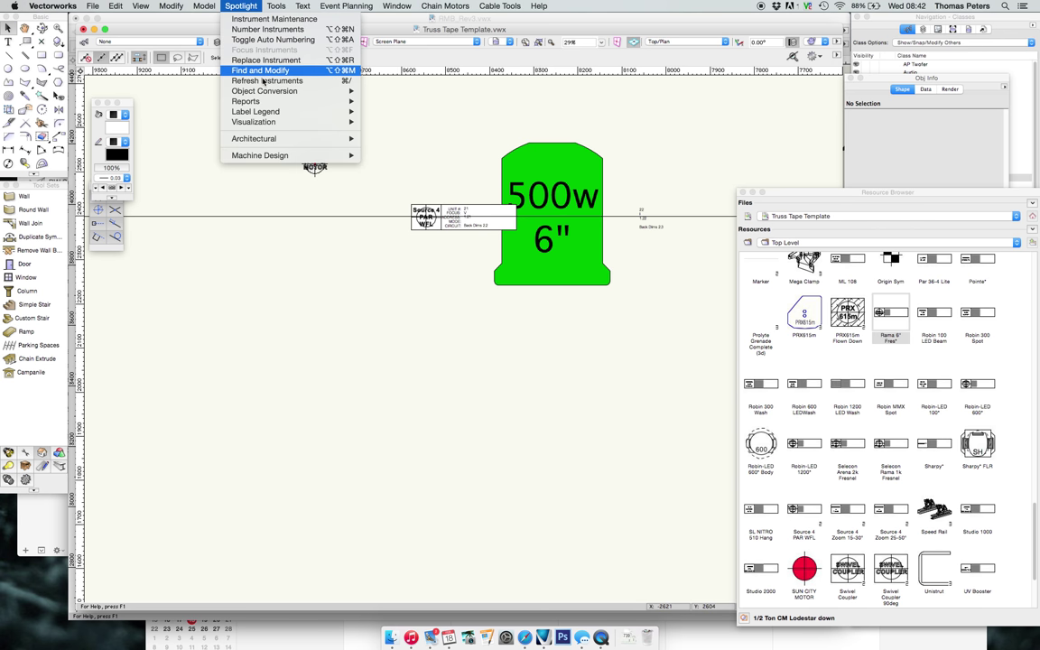
{"action": "left_click", "coordinate": [298, 83]}
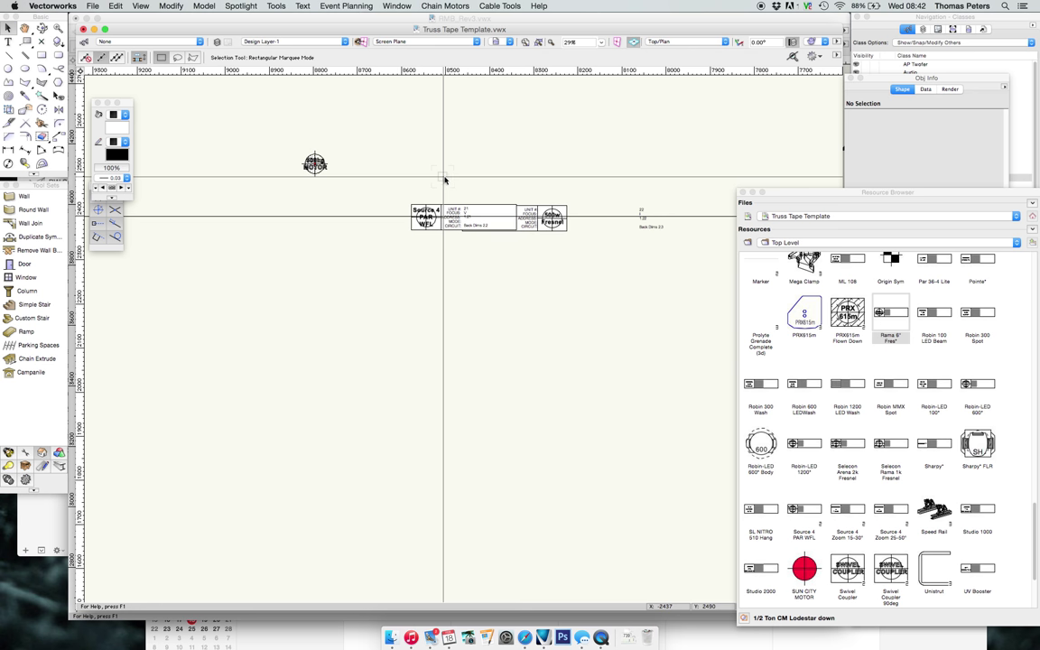
Set the rotation of the 500w Fresnel label beside the Source 4 PAR WFL label to 0° and close the Resource Browser
{"action": "left_click_drag", "start_coordinate": [444, 180], "coordinate": [667, 237]}
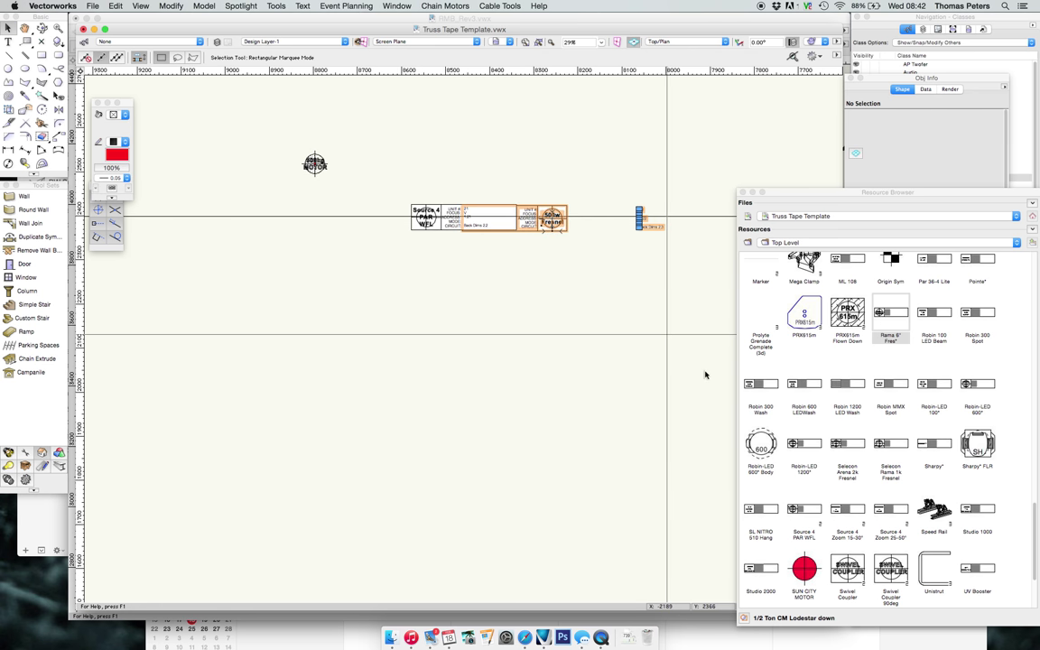
{"action": "key", "text": "super+i"}
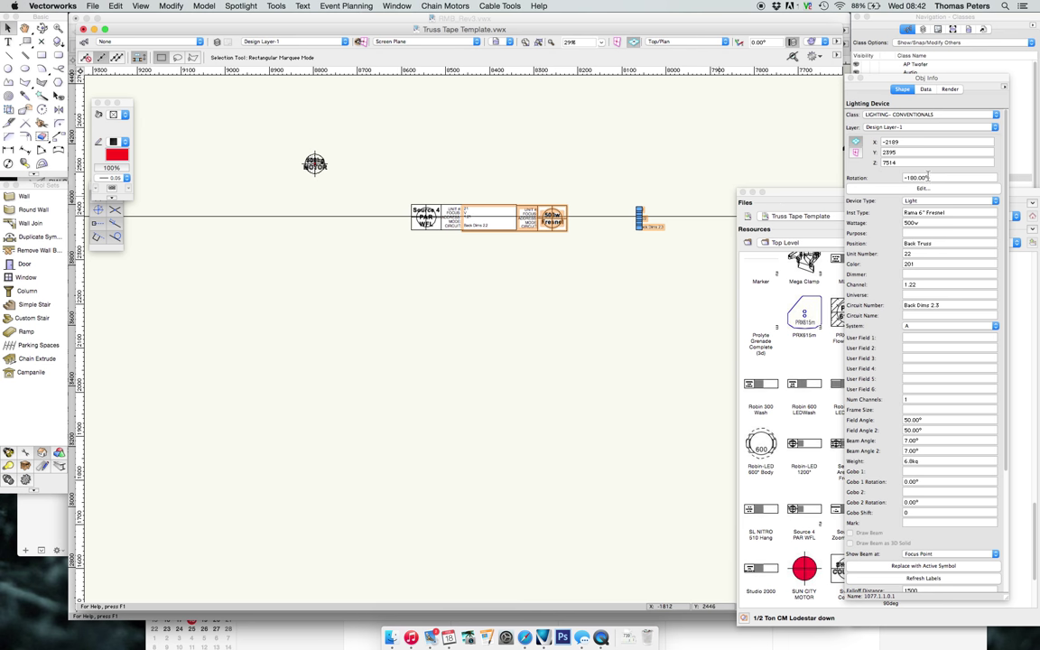
{"action": "double_click", "coordinate": [927, 177]}
{"action": "type", "text": "0"}
{"action": "key", "text": "Tab"}
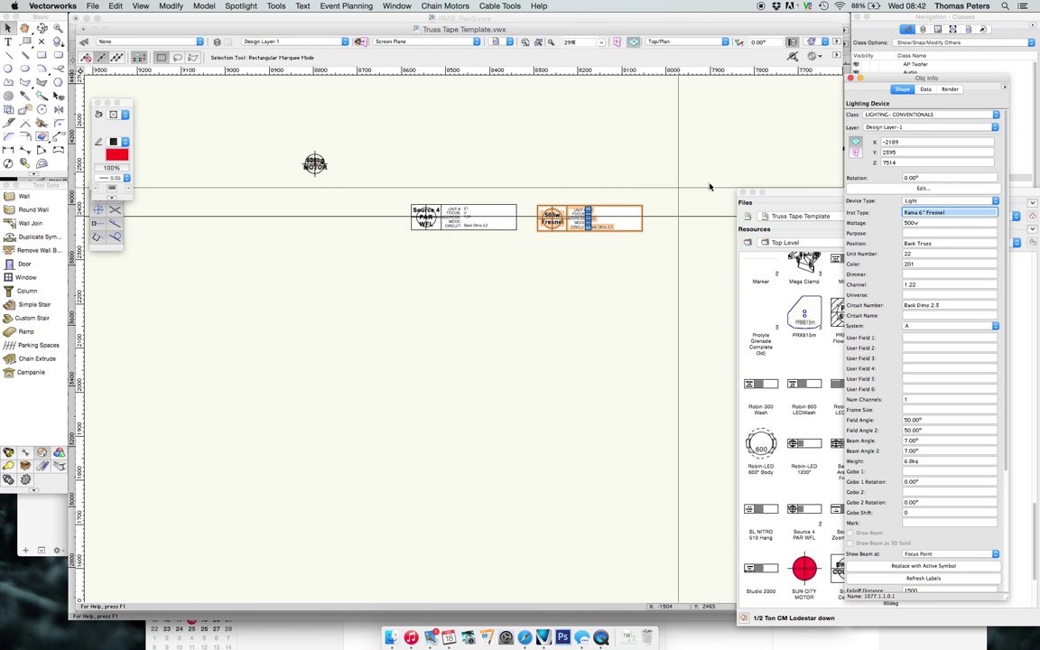
{"action": "left_click", "coordinate": [742, 193]}
{"action": "left_click", "coordinate": [680, 190]}
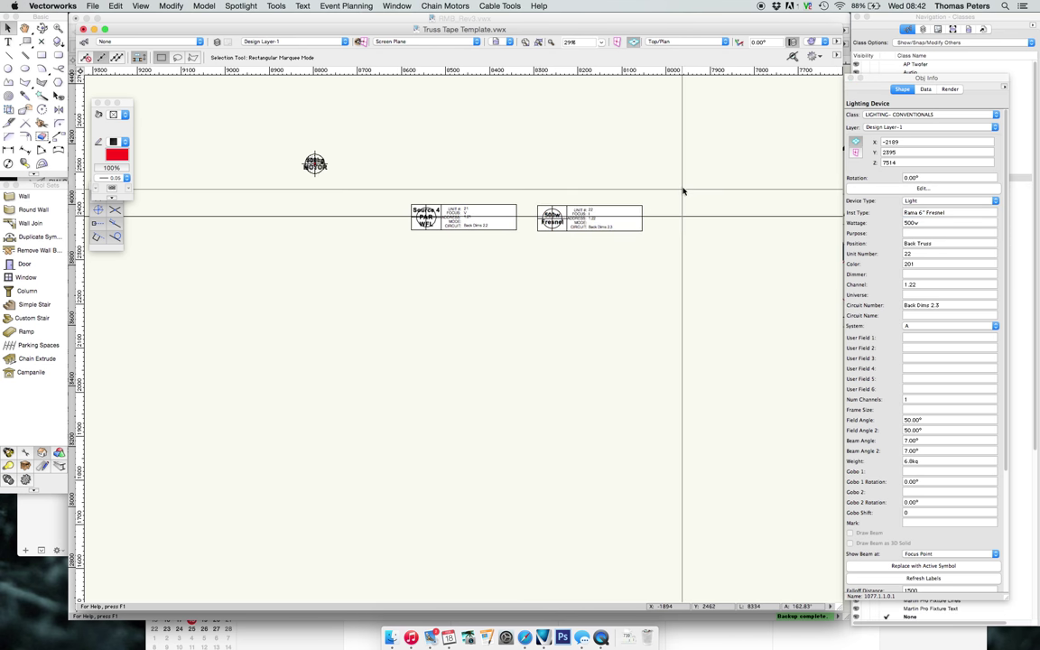
Look over the labels along the tape line, switch to the RMB_Rev3.vwx drawing and examine the fixtures along its back truss
{"action": "scroll", "coordinate": [680, 190], "scroll_direction": "down", "scroll_amount": 5}
{"action": "scroll", "coordinate": [680, 261], "scroll_direction": "down", "scroll_amount": 1}
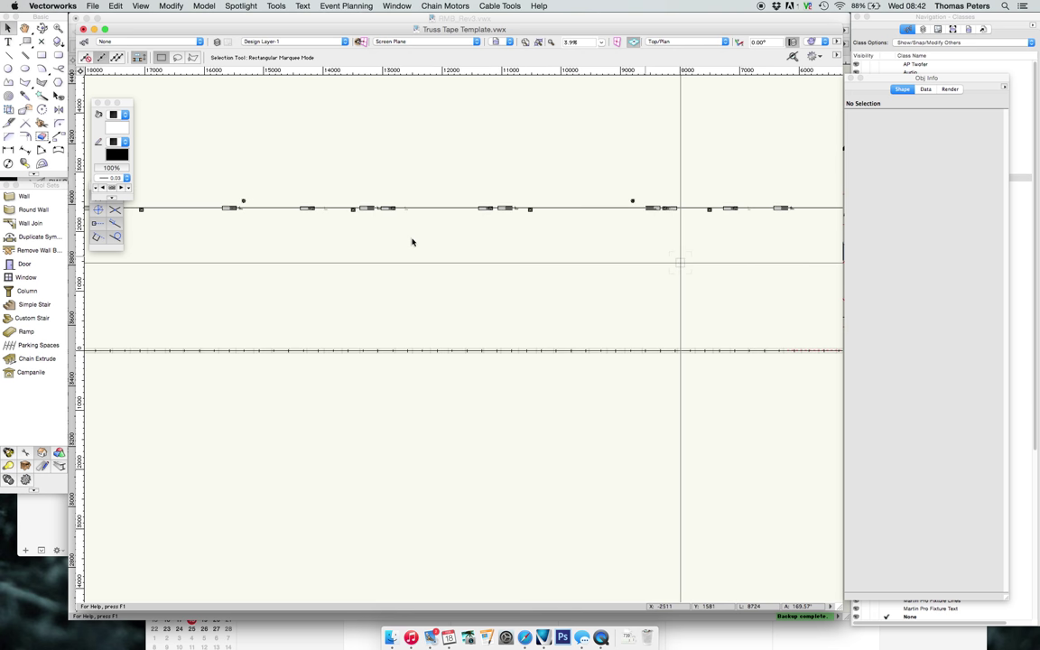
{"action": "mouse_move", "coordinate": [402, 297]}
{"action": "middle_mouse_down"}
{"action": "mouse_move", "coordinate": [582, 313]}
{"action": "mouse_move", "coordinate": [369, 289]}
{"action": "mouse_move", "coordinate": [418, 280]}
{"action": "middle_mouse_up"}
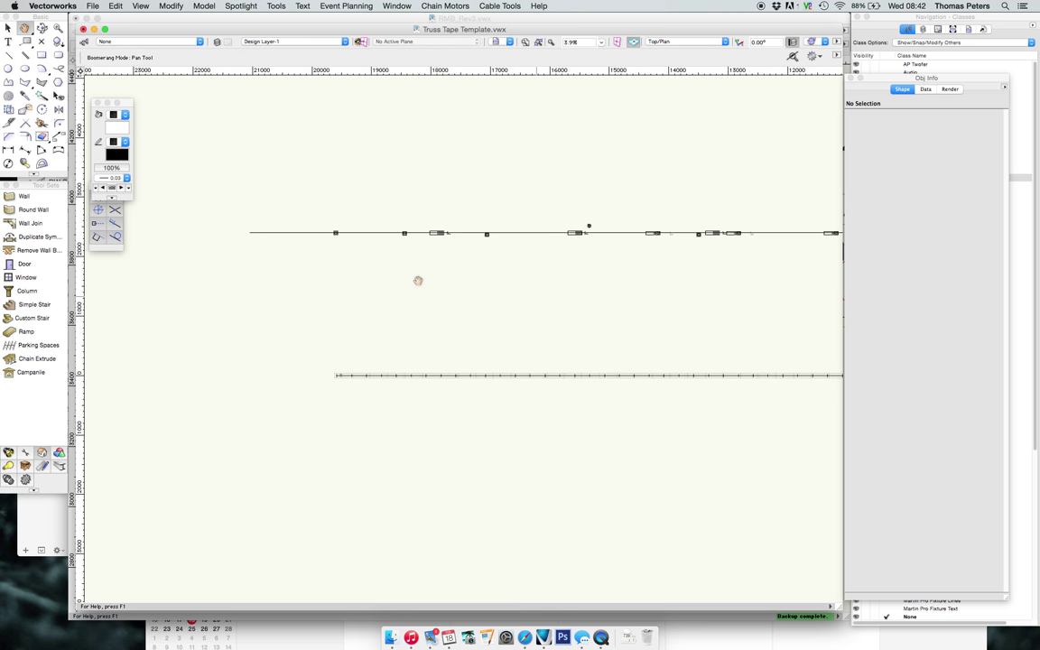
{"action": "scroll", "coordinate": [585, 218], "scroll_direction": "up", "scroll_amount": 5}
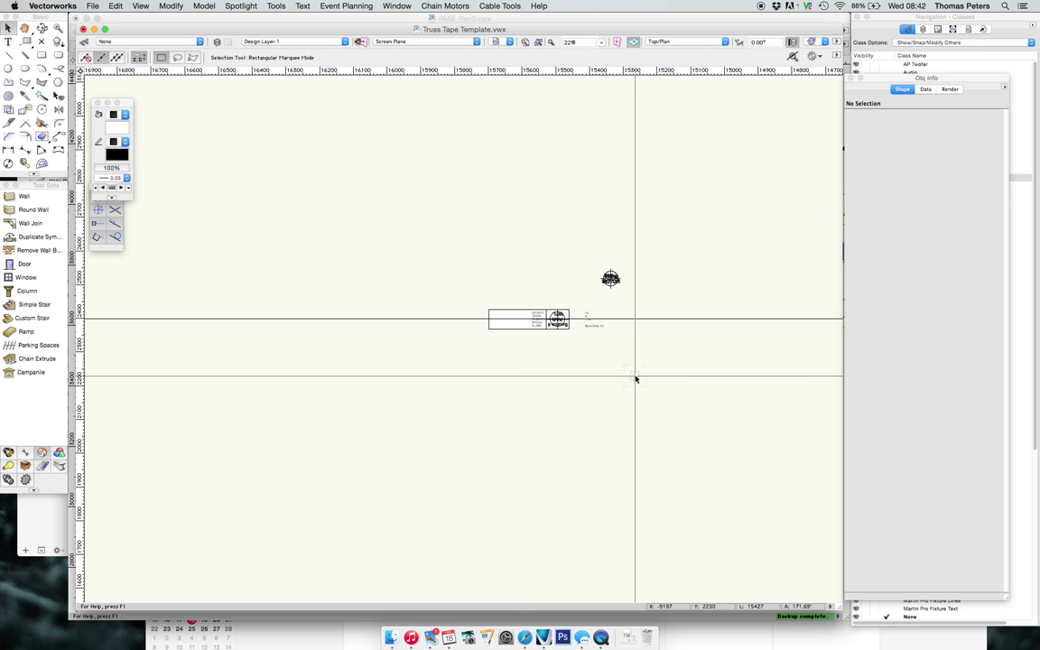
{"action": "left_click", "coordinate": [395, 6]}
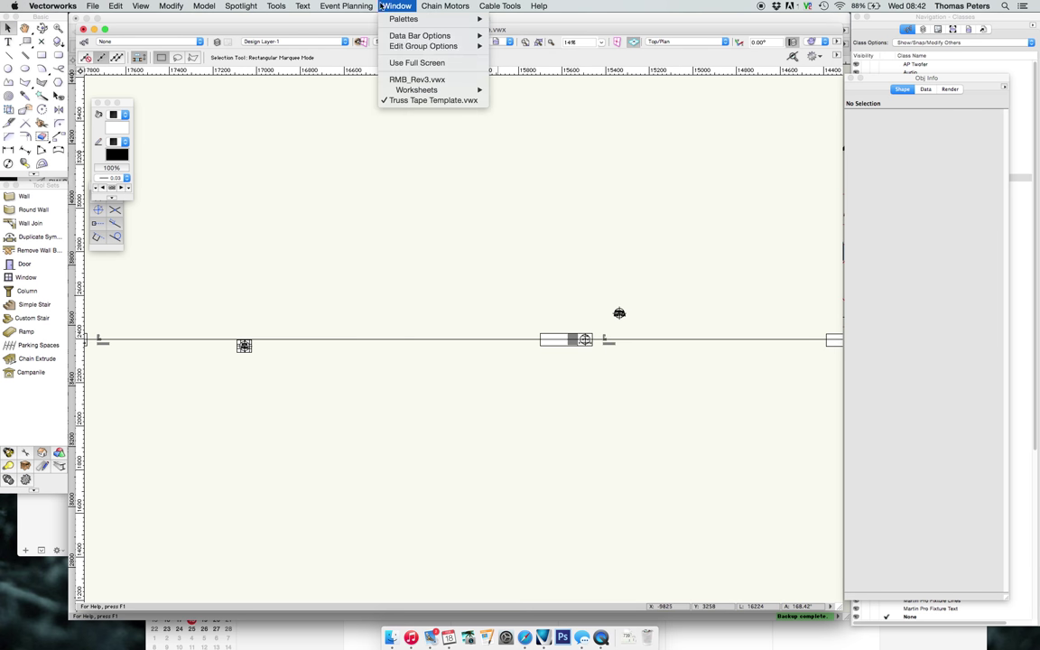
{"action": "left_click", "coordinate": [406, 81]}
{"action": "left_click", "coordinate": [537, 320]}
{"action": "scroll", "coordinate": [513, 324], "scroll_direction": "down", "scroll_amount": 4}
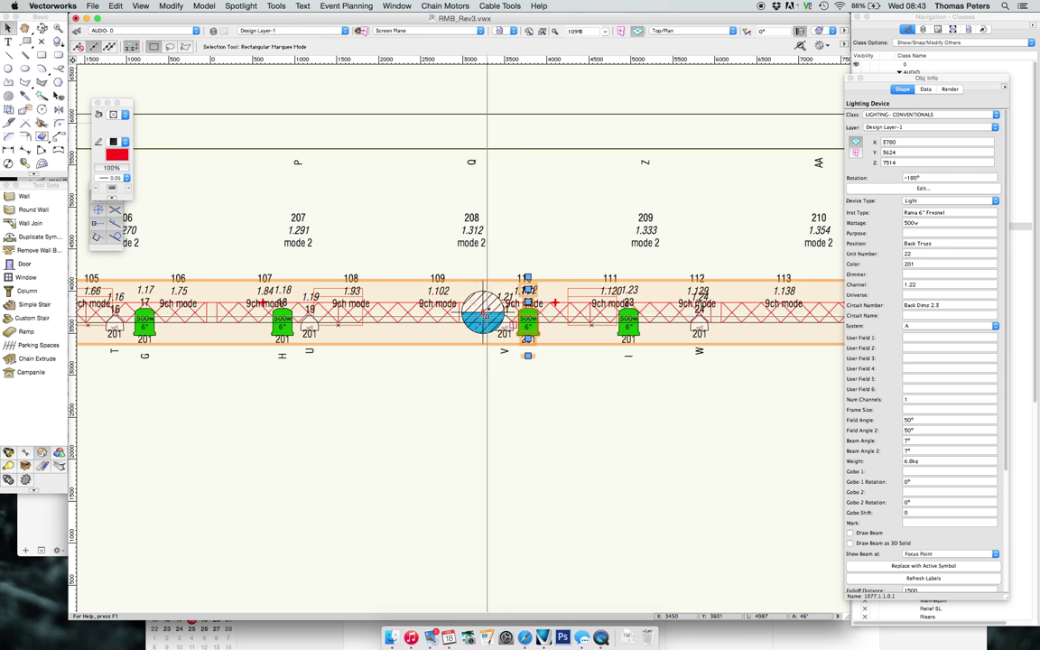
{"action": "left_click_drag", "start_coordinate": [311, 251], "coordinate": [444, 249]}
{"action": "left_click_drag", "start_coordinate": [235, 239], "coordinate": [618, 235]}
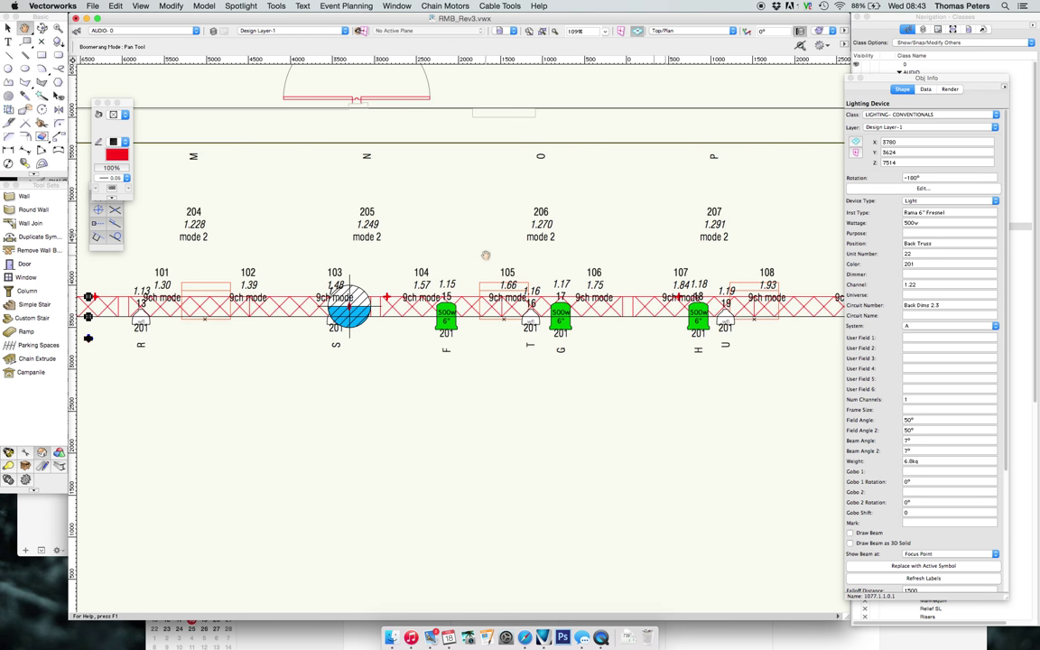
Look over the fixtures along the back truss and switch back to the Truss Tape Template.vwx drawing
{"action": "left_click_drag", "start_coordinate": [484, 251], "coordinate": [505, 250]}
{"action": "left_click_drag", "start_coordinate": [305, 247], "coordinate": [694, 257]}
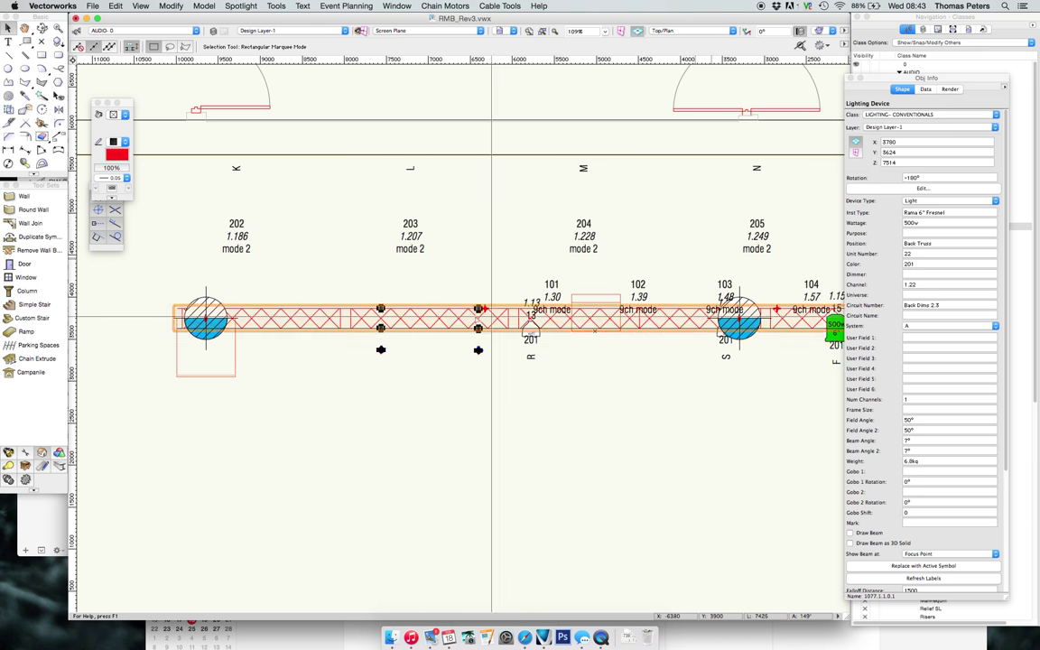
{"action": "left_click_drag", "start_coordinate": [564, 159], "coordinate": [658, 256]}
{"action": "scroll", "coordinate": [658, 257], "scroll_direction": "down", "scroll_amount": 3}
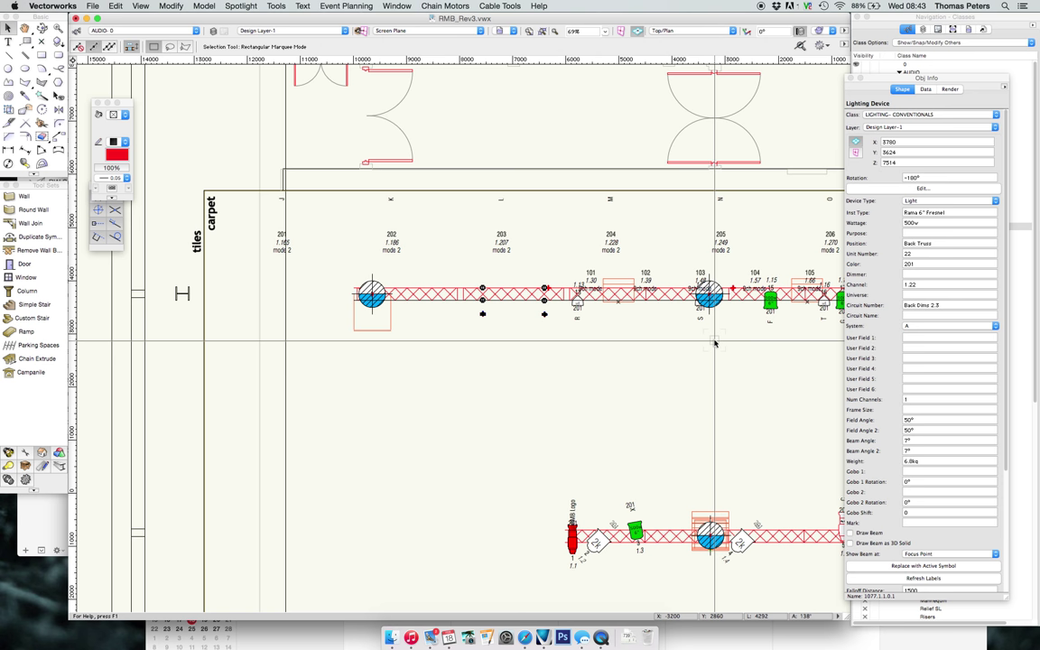
{"action": "left_click", "coordinate": [397, 5]}
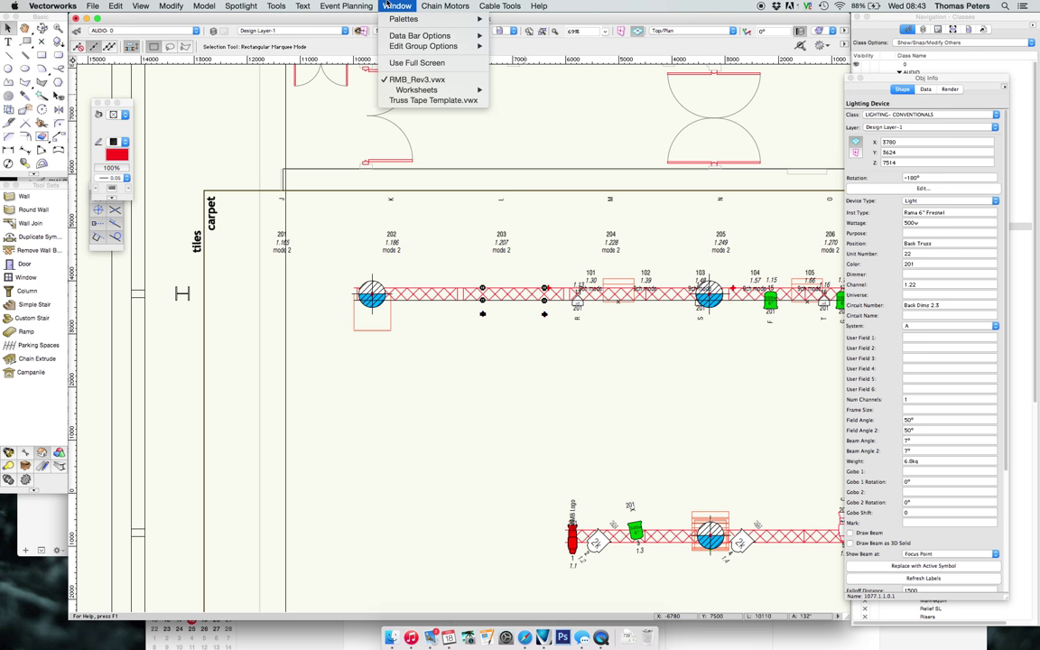
{"action": "left_click", "coordinate": [414, 101]}
{"action": "scroll", "coordinate": [504, 257], "scroll_direction": "down", "scroll_amount": 5}
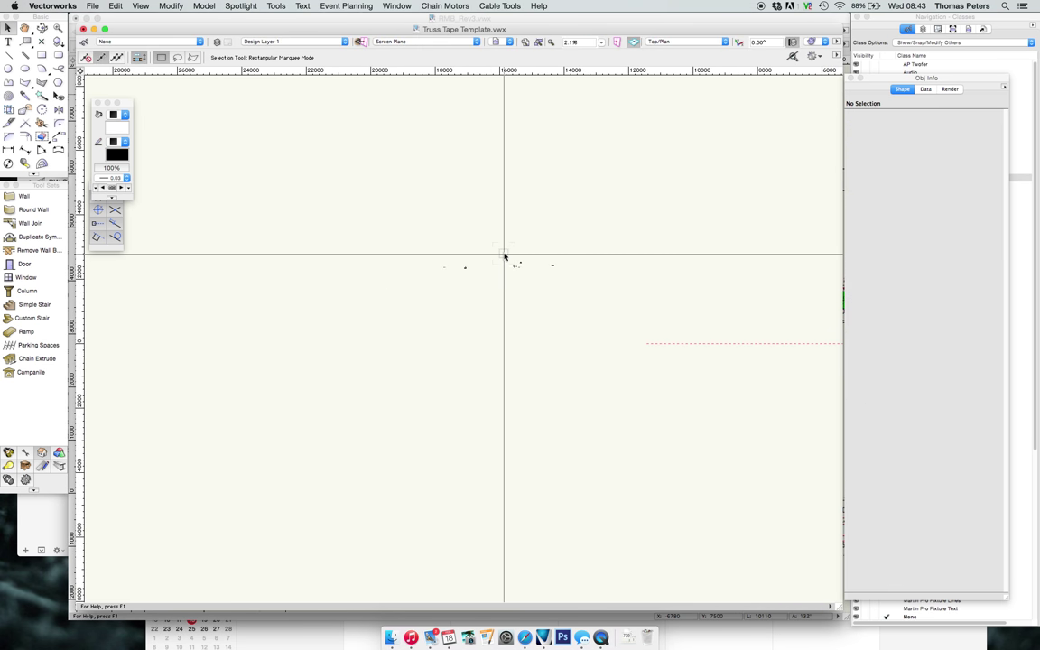
{"action": "scroll", "coordinate": [504, 258], "scroll_direction": "up", "scroll_amount": 5}
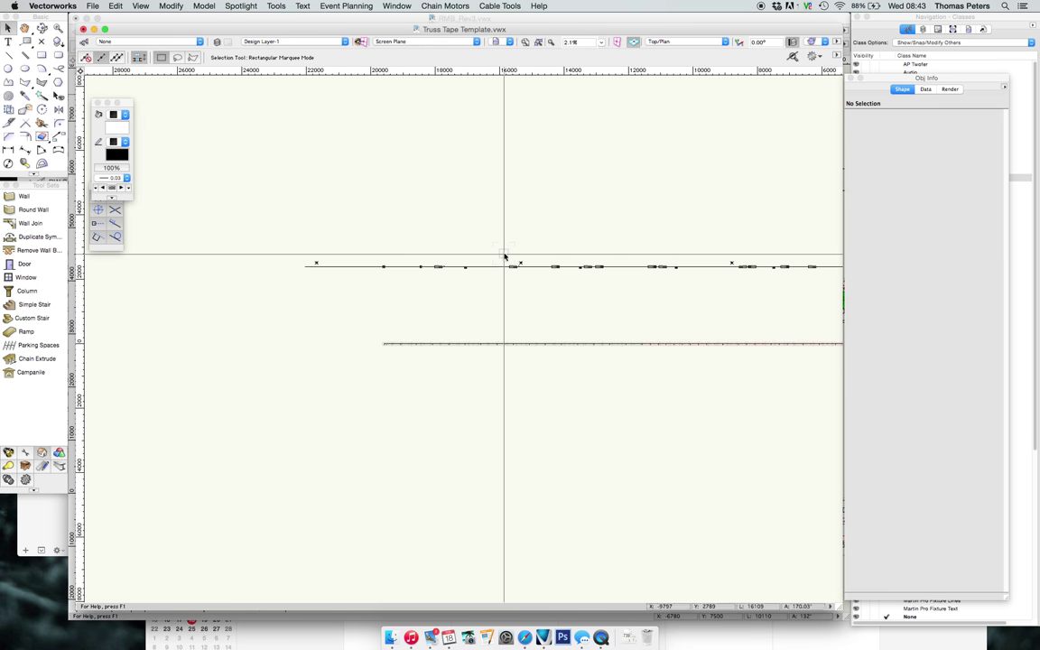
Check the length of the truss line and set the page's printable width to 20250 mm
{"action": "left_click", "coordinate": [343, 268]}
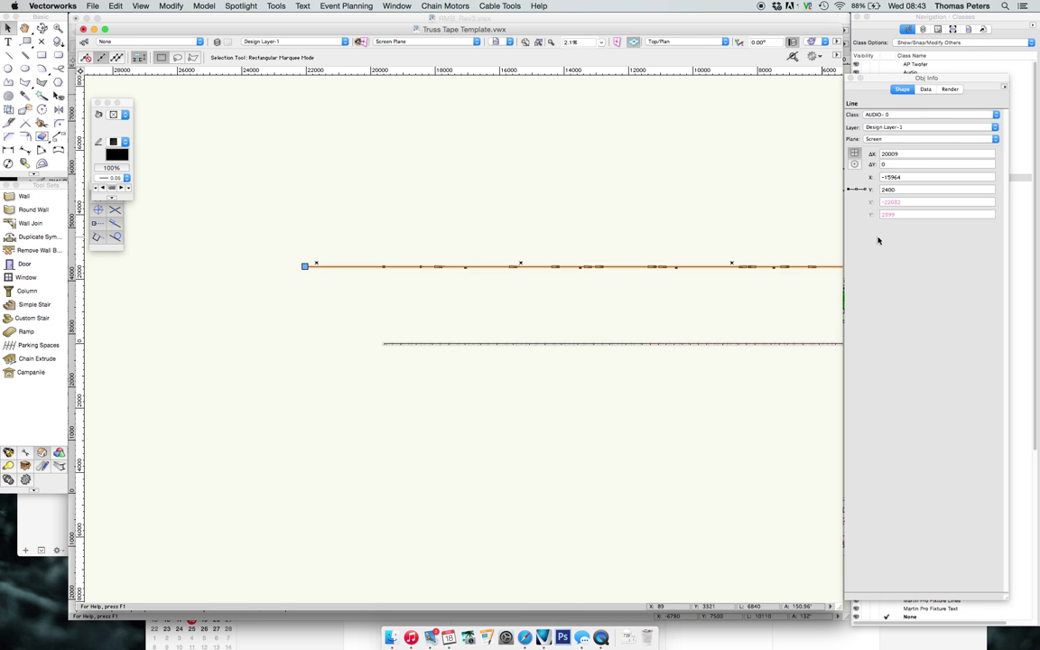
{"action": "double_click", "coordinate": [903, 154]}
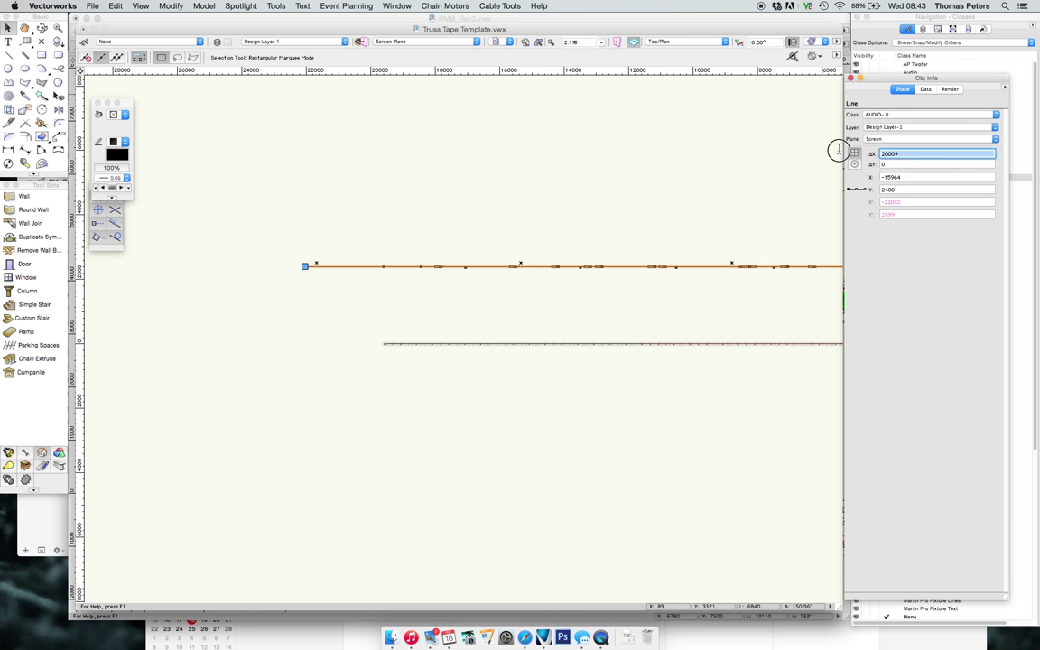
{"action": "left_click", "coordinate": [92, 5]}
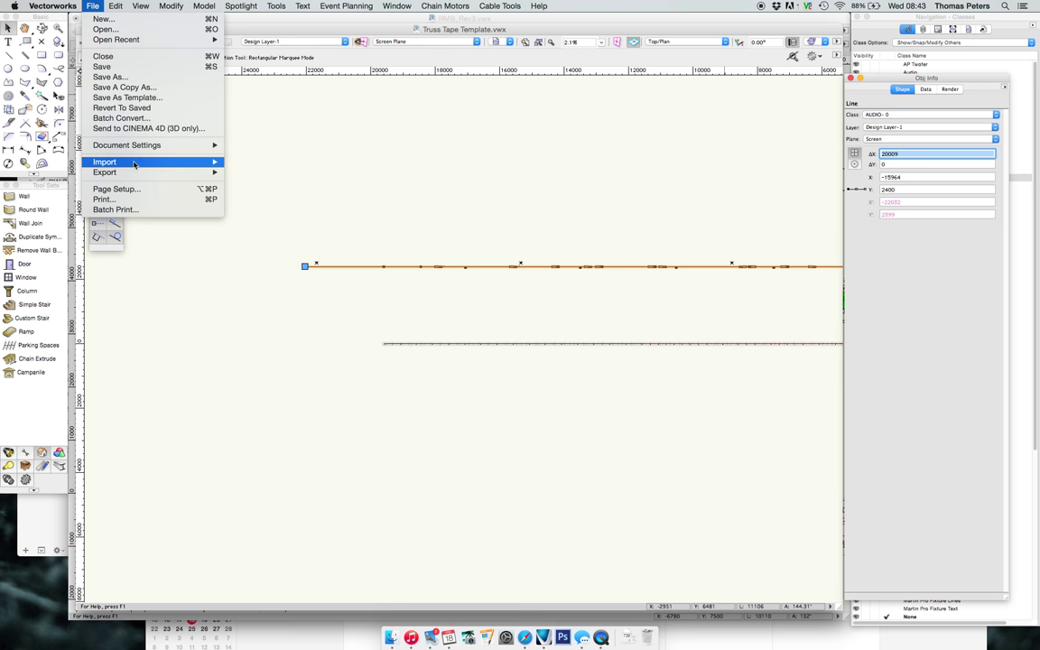
{"action": "left_click", "coordinate": [135, 188]}
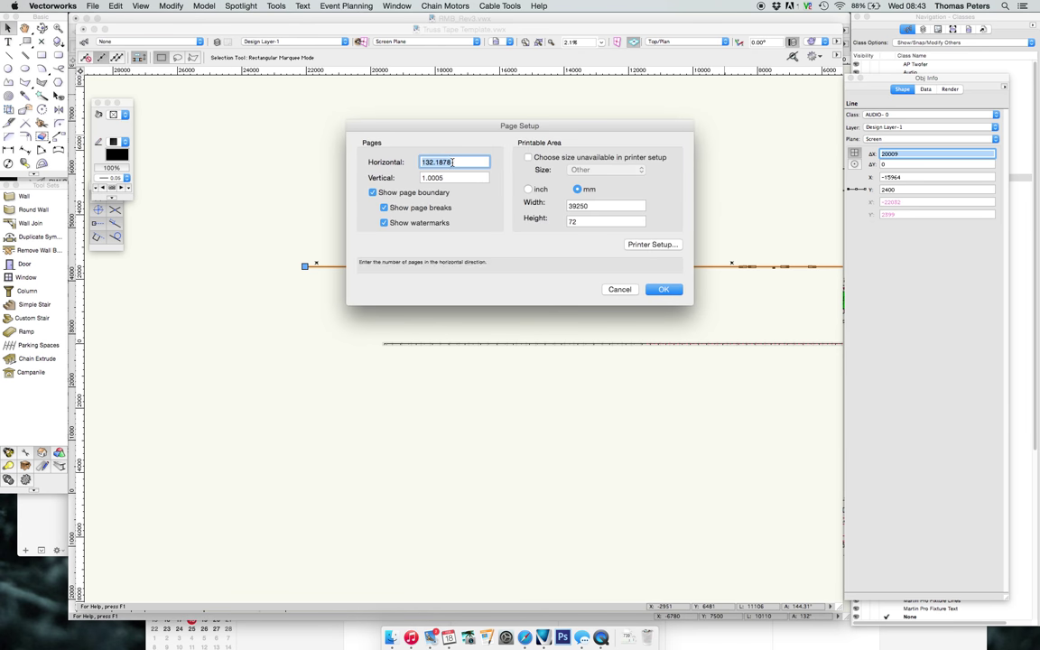
{"action": "double_click", "coordinate": [596, 206]}
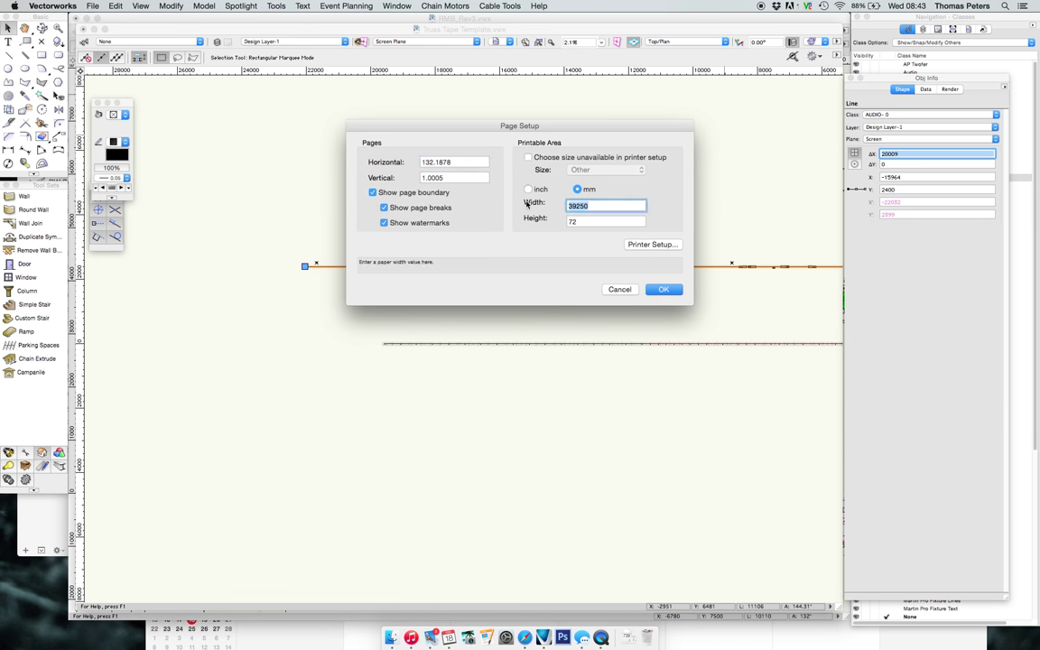
{"action": "type", "text": "20500"}
{"action": "left_click", "coordinate": [583, 206]}
{"action": "key", "text": "BackSpace"}
{"action": "key", "text": "BackSpace"}
{"action": "type", "text": "25"}
{"action": "left_click", "coordinate": [663, 289]}
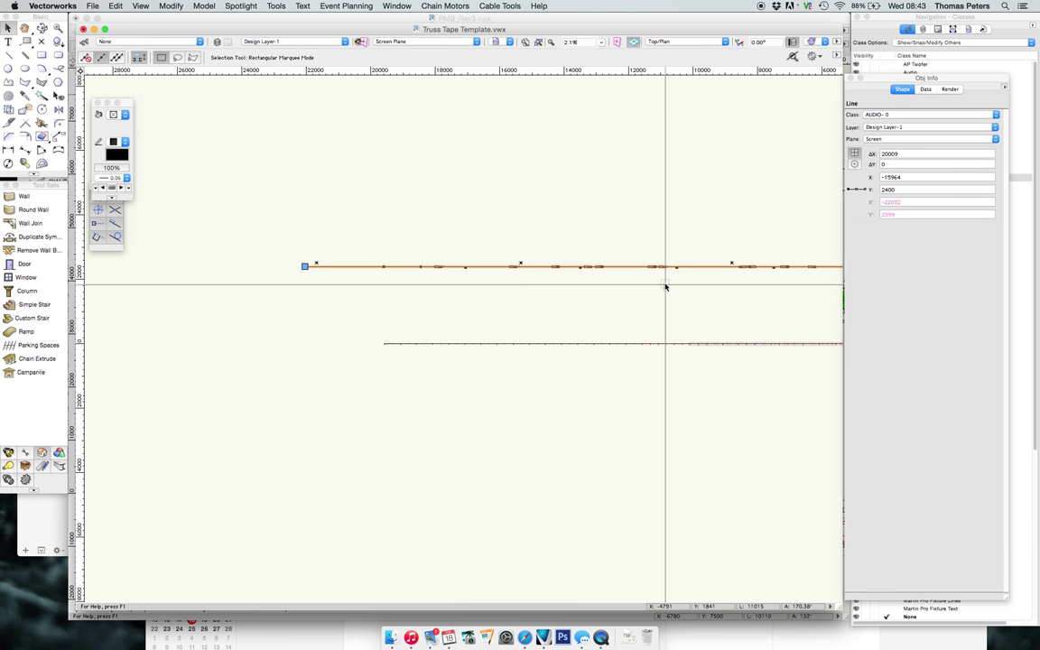
Move the truss line with all its fixture labels to just above the page strip, starting near the page's left end
{"action": "scroll", "coordinate": [334, 224], "scroll_direction": "down", "scroll_amount": 3}
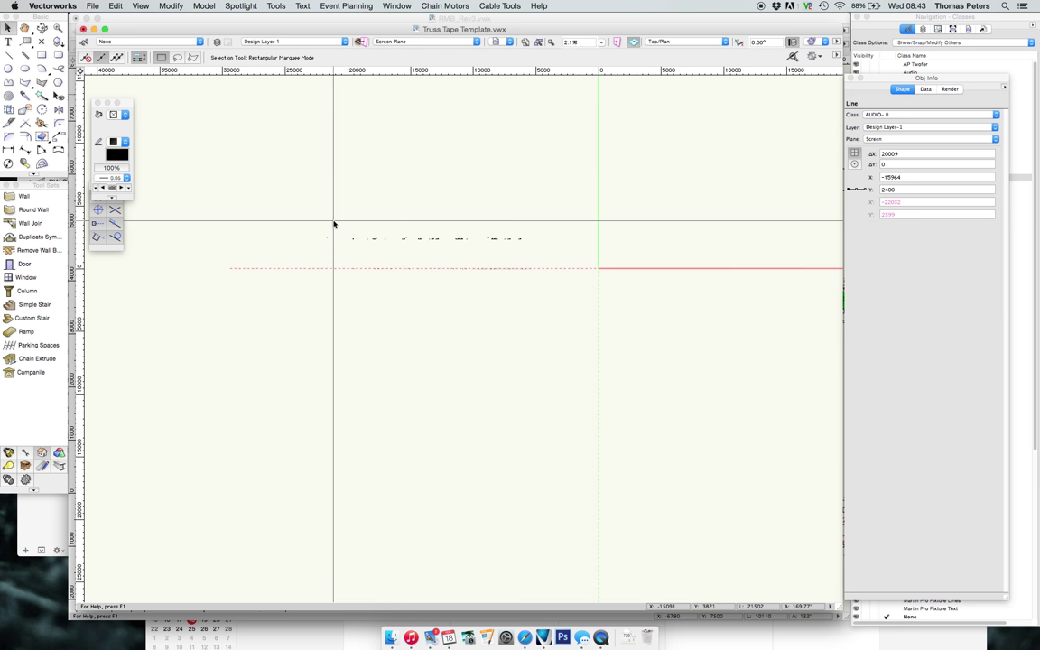
{"action": "left_click_drag", "start_coordinate": [262, 203], "coordinate": [637, 245]}
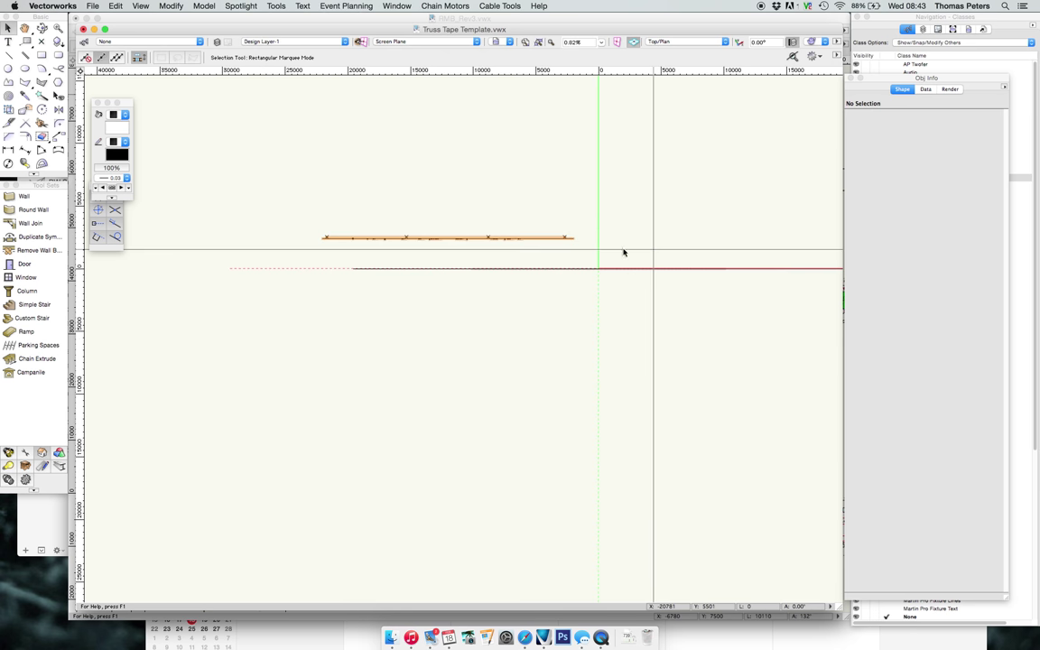
{"action": "left_click_drag", "start_coordinate": [323, 239], "coordinate": [433, 258]}
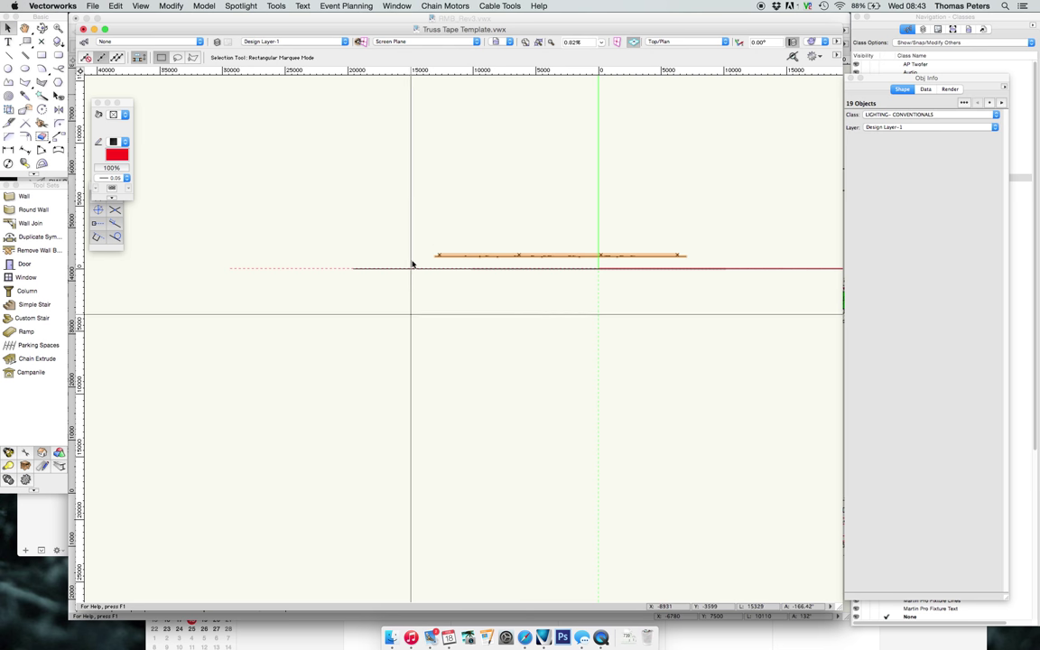
{"action": "scroll", "coordinate": [463, 236], "scroll_direction": "up", "scroll_amount": 1}
{"action": "scroll", "coordinate": [463, 237], "scroll_direction": "up", "scroll_amount": 3}
{"action": "scroll", "coordinate": [497, 316], "scroll_direction": "up", "scroll_amount": 3}
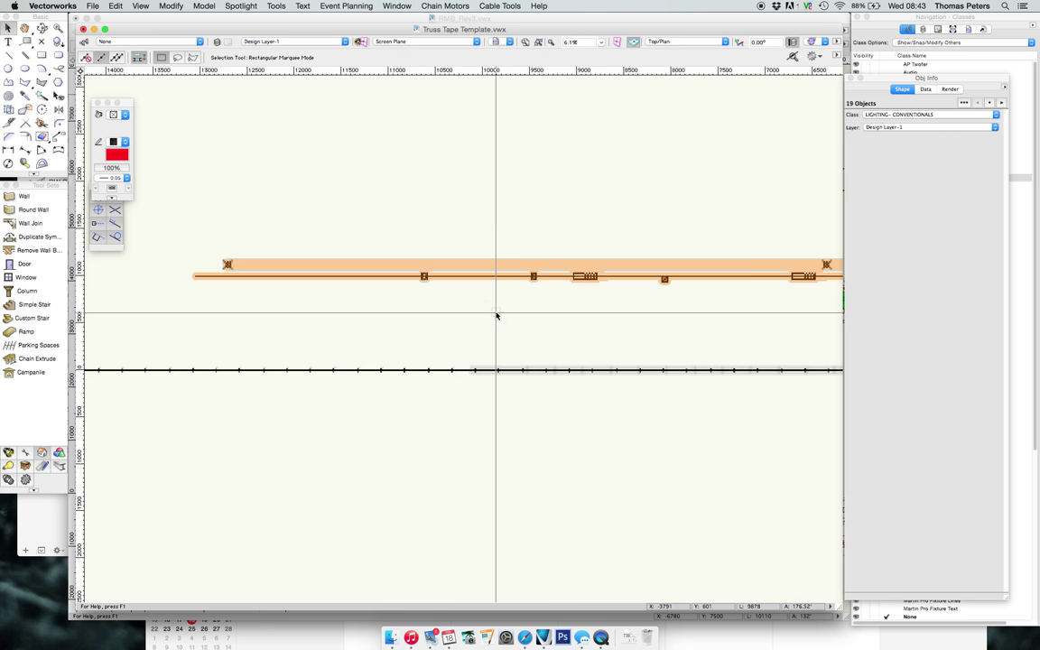
{"action": "left_click_drag", "start_coordinate": [195, 274], "coordinate": [604, 408]}
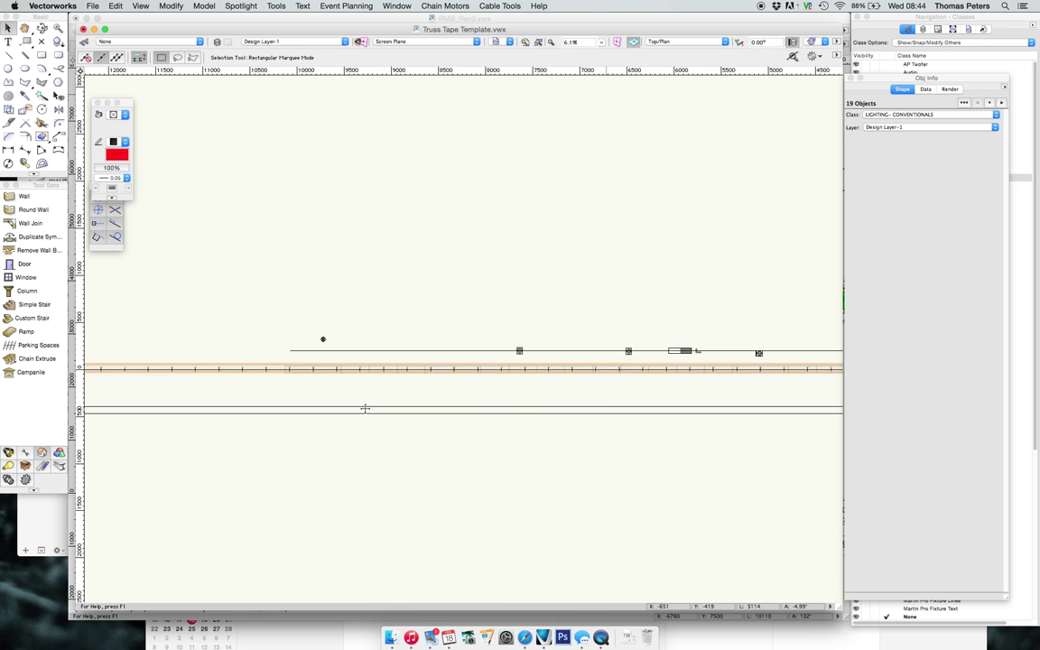
Move the ruler tape group onto the page strip so that its zero mark sits at the page's left end
{"action": "left_click", "coordinate": [296, 410]}
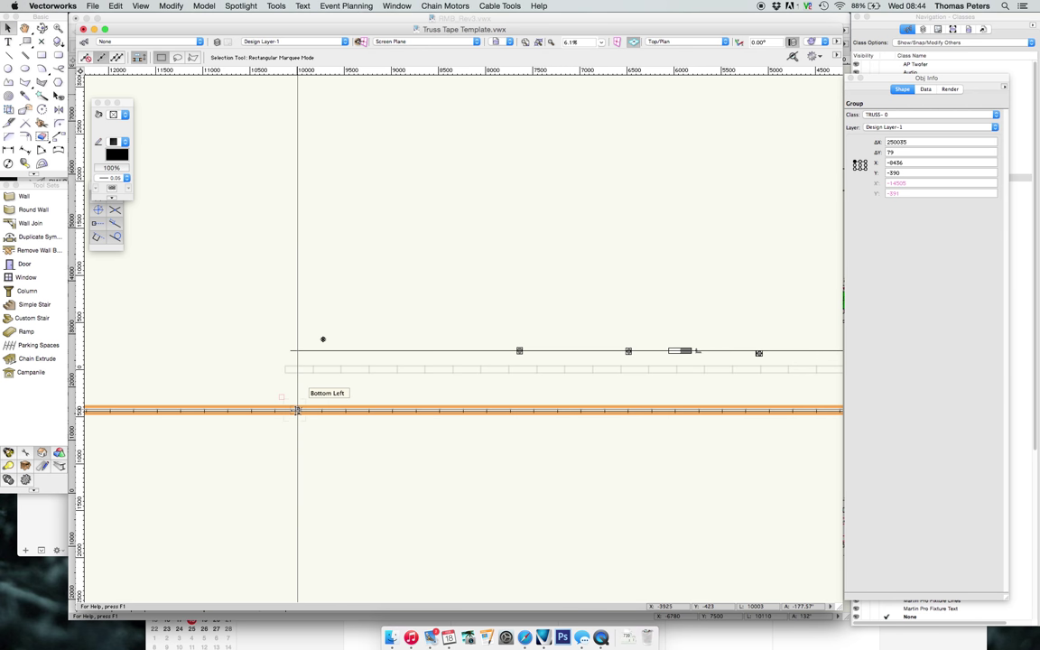
{"action": "scroll", "coordinate": [296, 410], "scroll_direction": "down", "scroll_amount": 3}
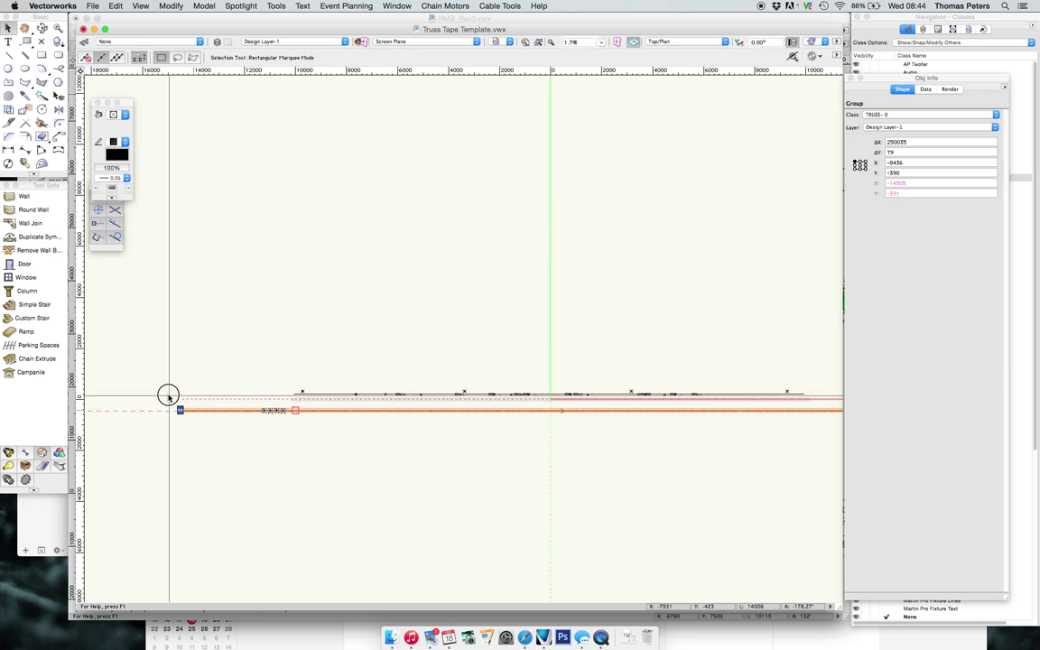
{"action": "left_click", "coordinate": [169, 421]}
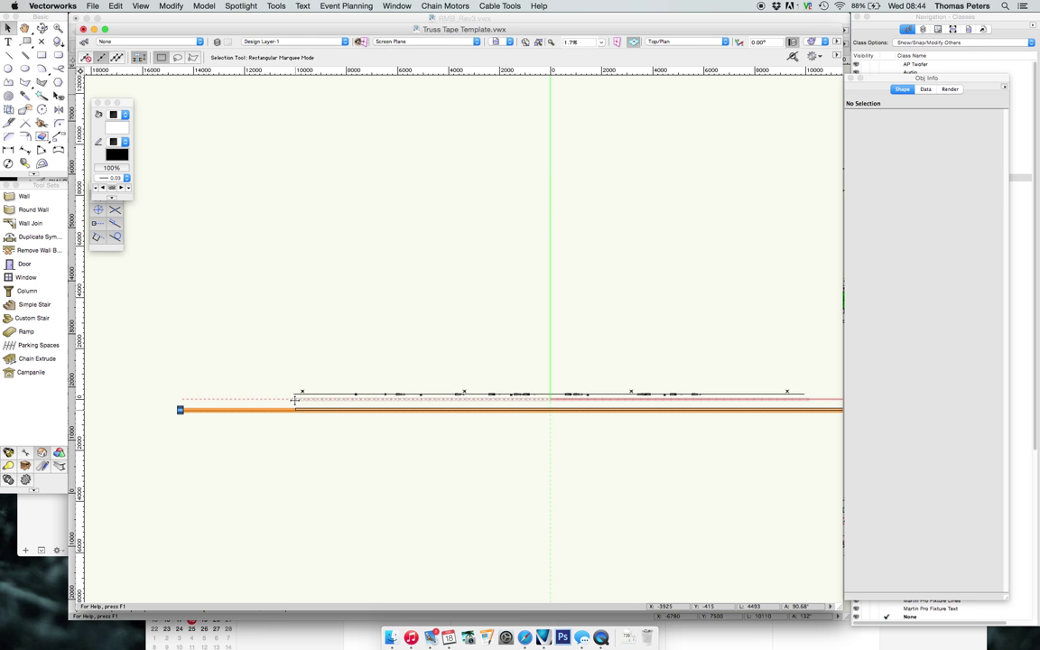
{"action": "left_click", "coordinate": [291, 404]}
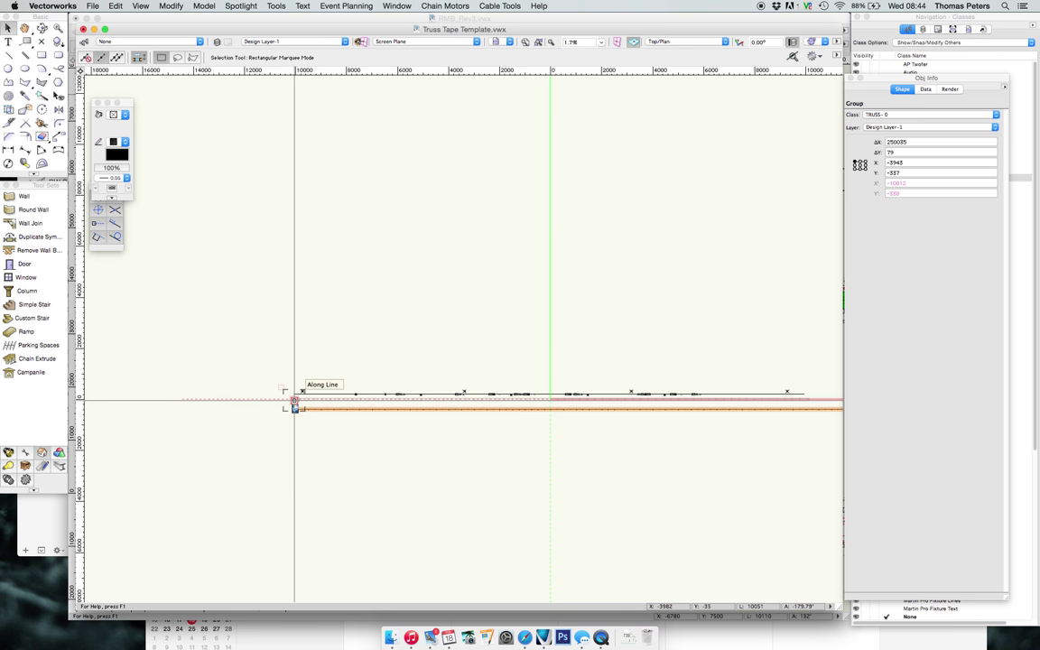
{"action": "scroll", "coordinate": [292, 406], "scroll_direction": "up", "scroll_amount": 5}
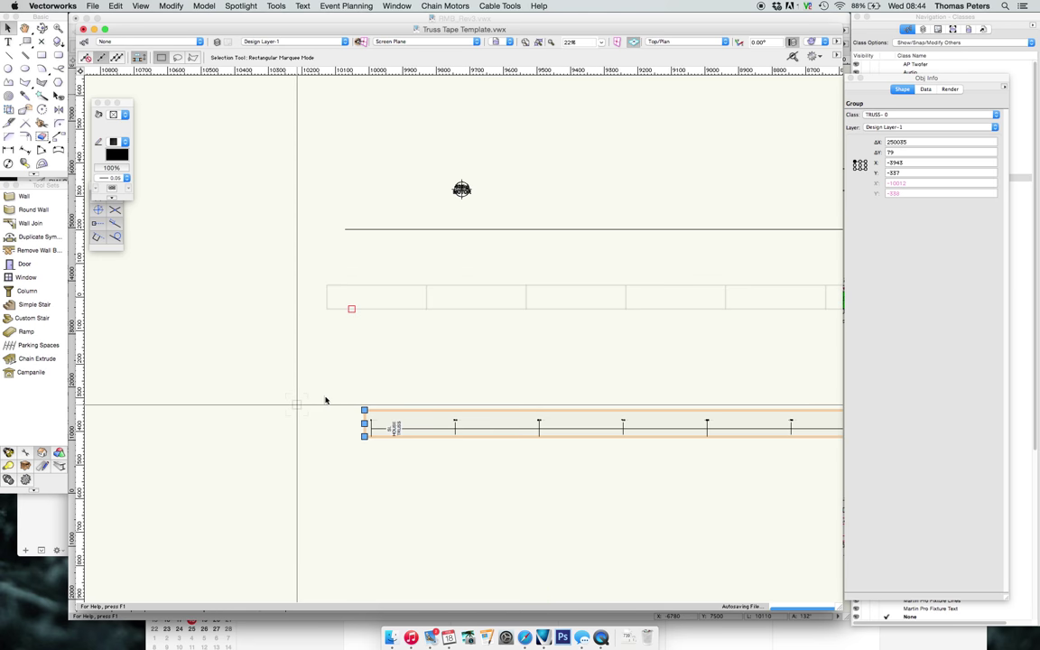
{"action": "left_click_drag", "start_coordinate": [365, 424], "coordinate": [327, 297]}
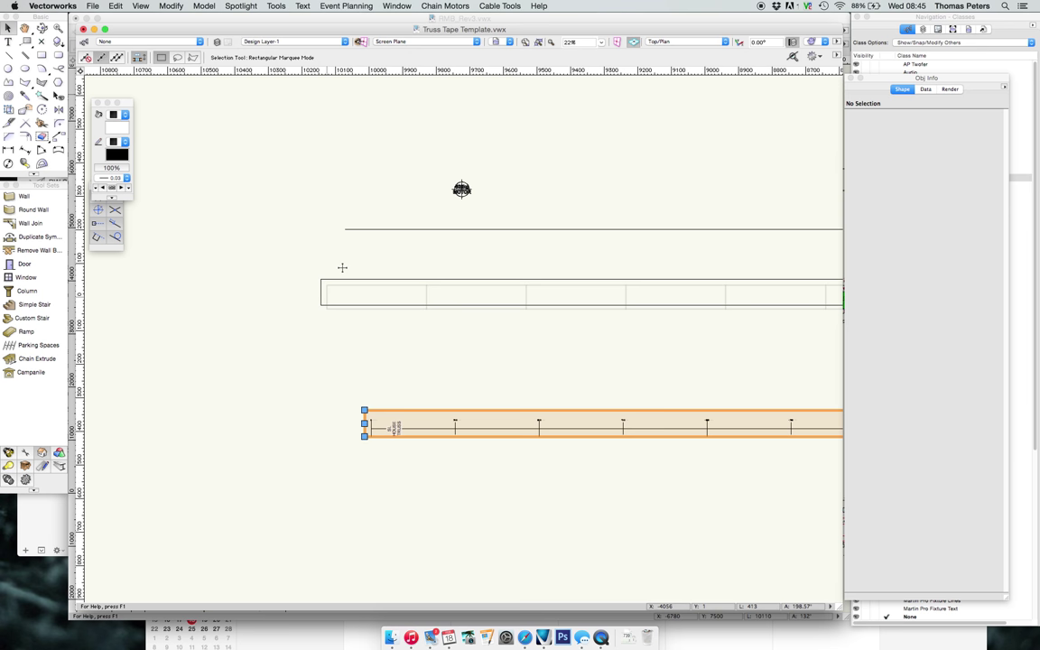
{"action": "left_click_drag", "start_coordinate": [385, 423], "coordinate": [342, 271]}
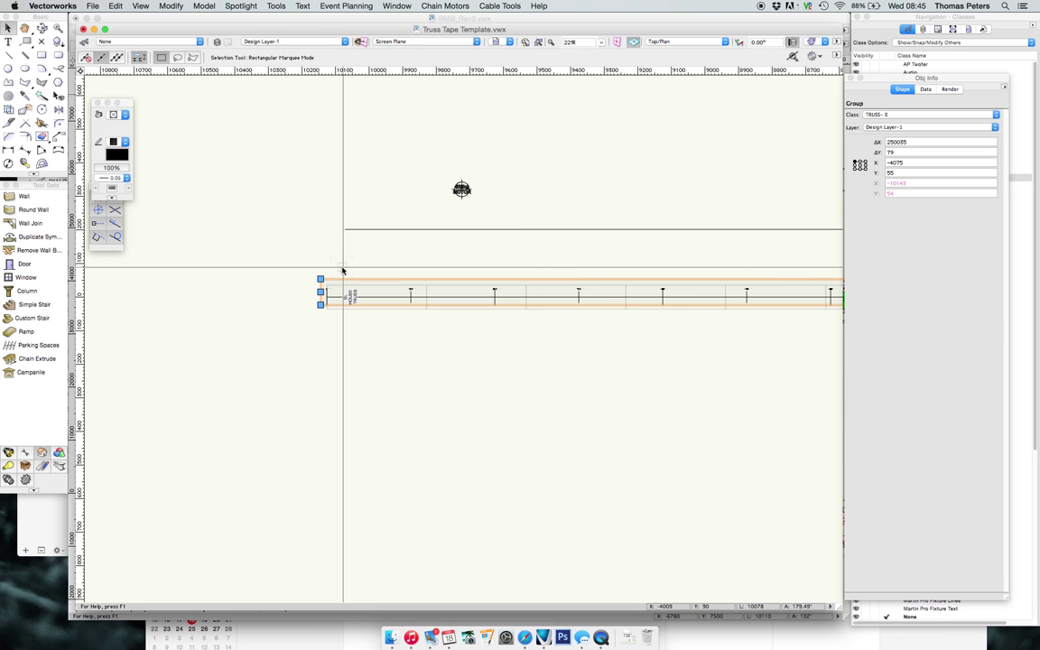
Move the ruler tape group by an X offset of 100 and a Y offset of 0
{"action": "scroll", "coordinate": [295, 301], "scroll_direction": "up", "scroll_amount": 3}
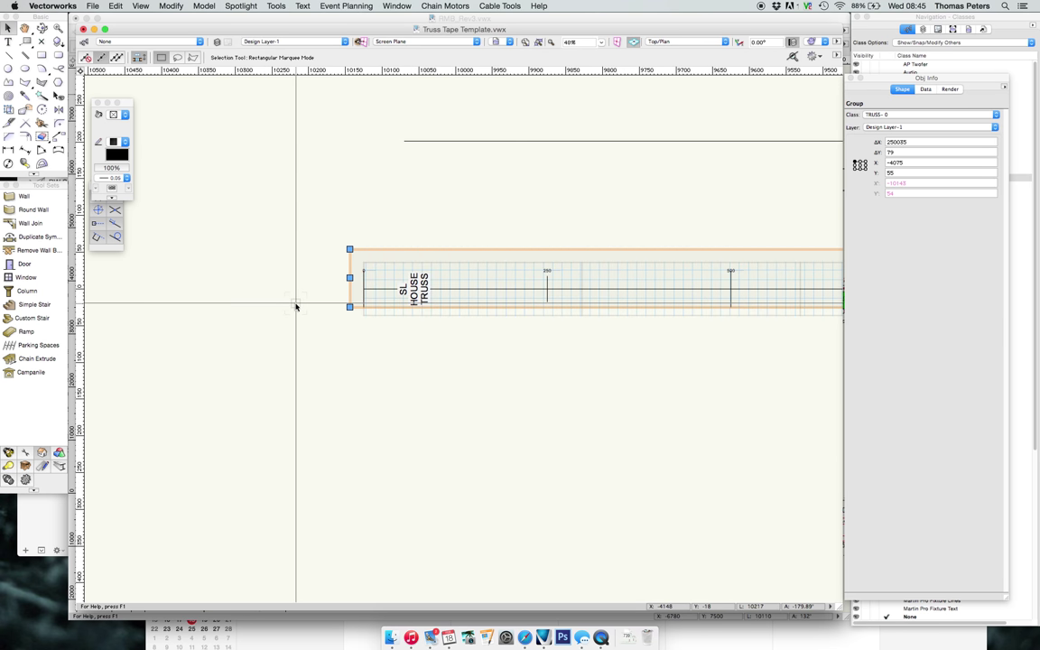
{"action": "key", "text": "super+m"}
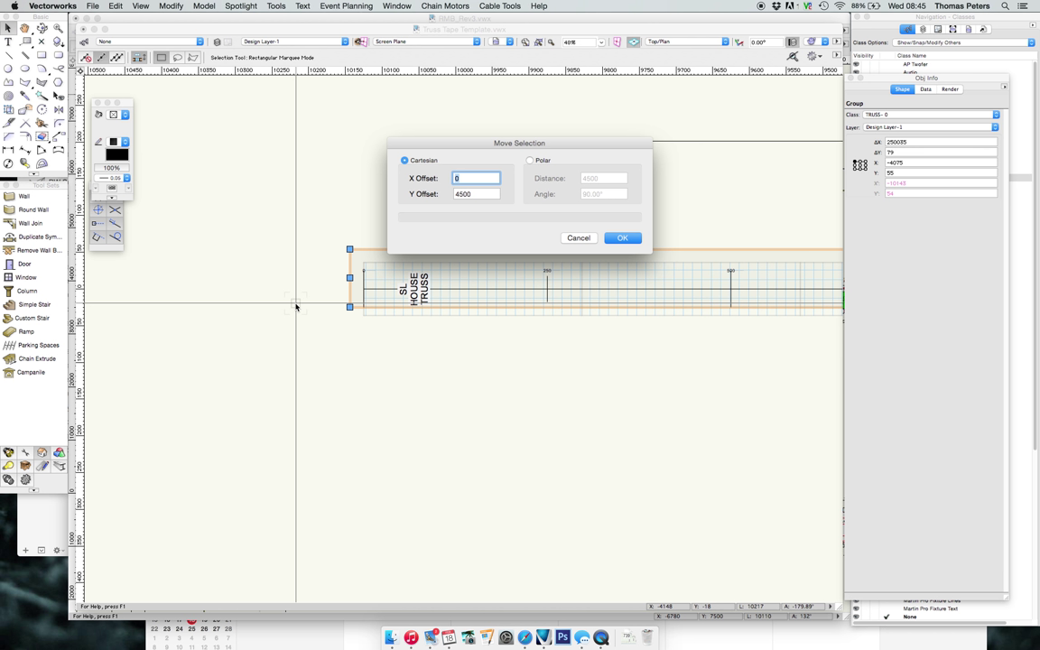
{"action": "key", "text": "Tab"}
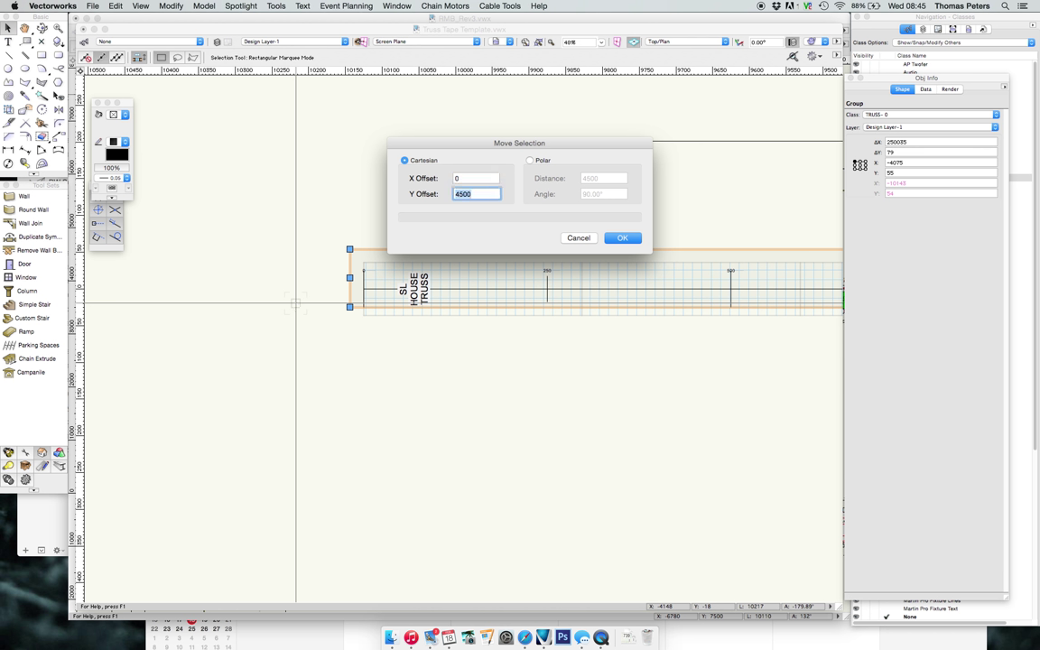
{"action": "type", "text": "0"}
{"action": "key", "text": "Tab"}
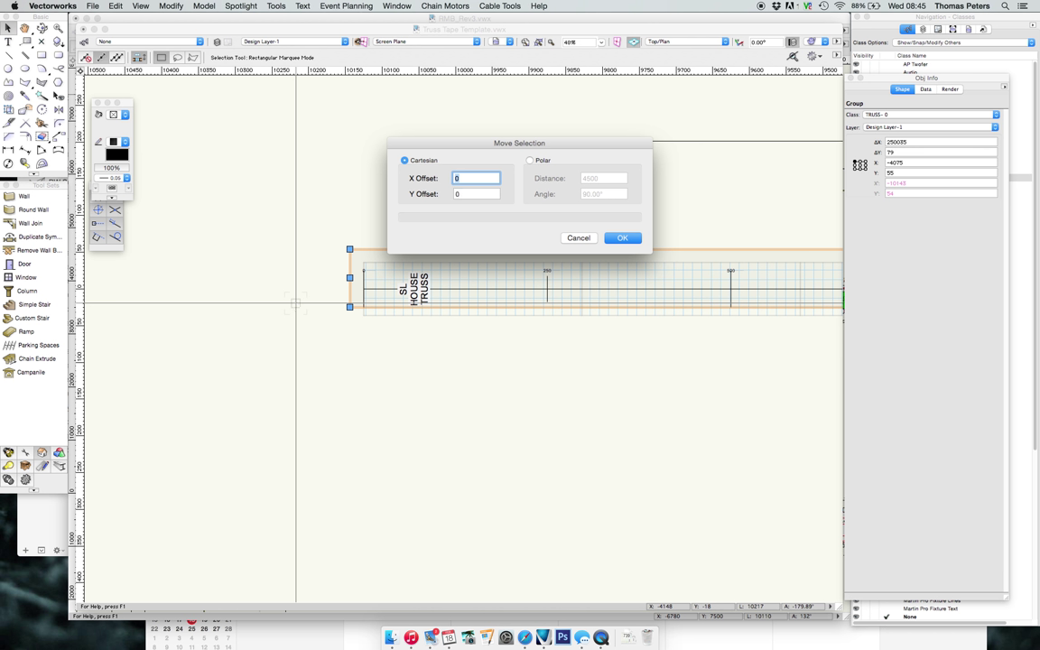
{"action": "type", "text": "100"}
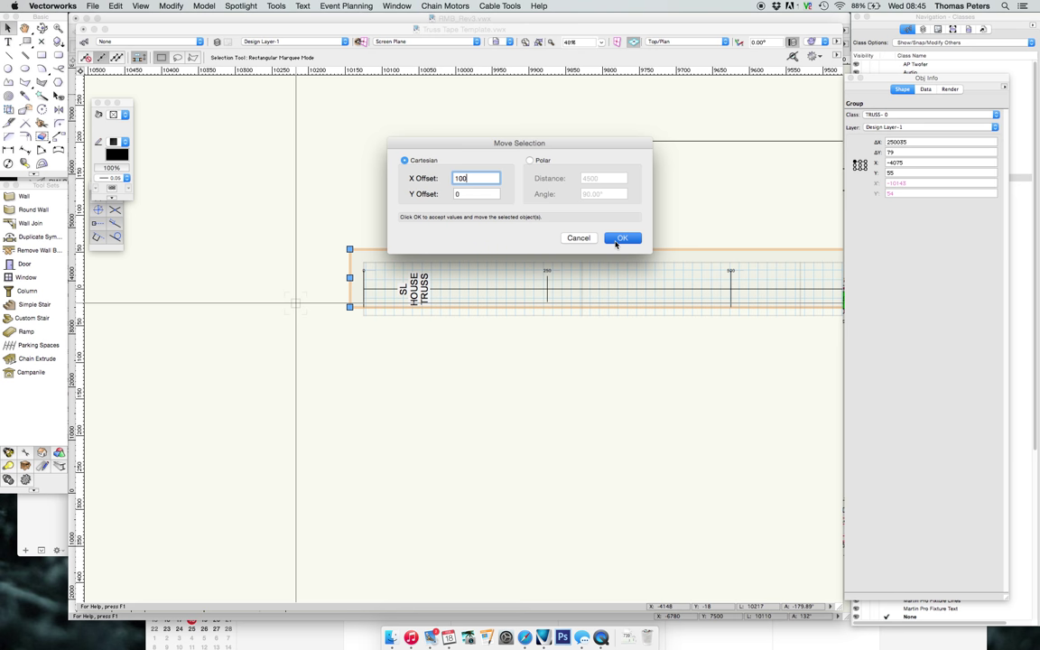
{"action": "left_click", "coordinate": [619, 239]}
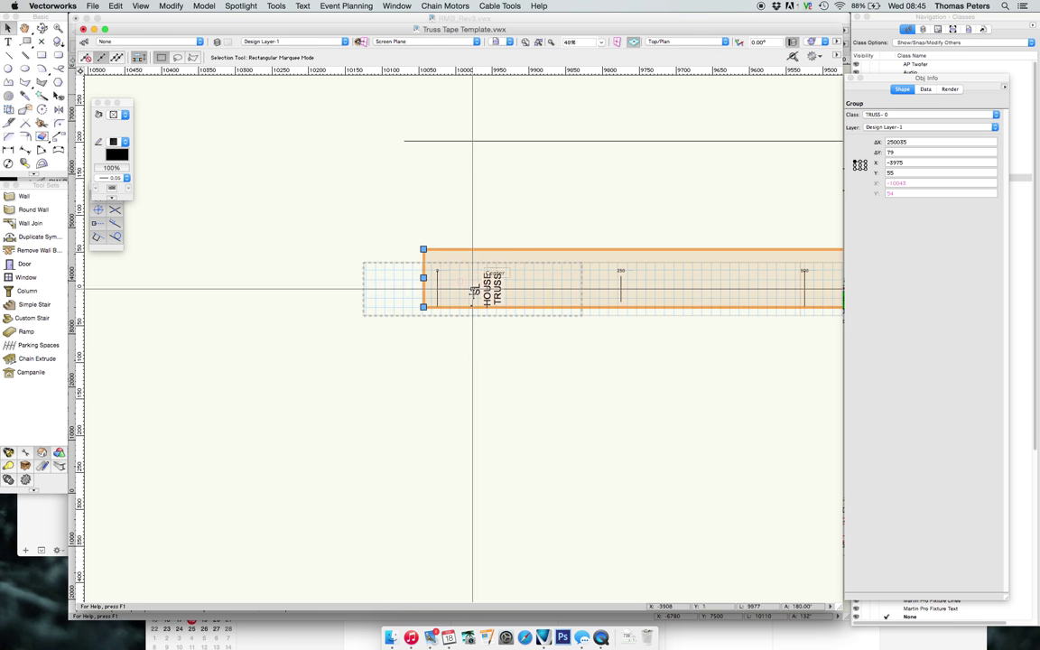
Change the title text inside the ruler tape group to "BACK" and "TRUSS" on two lines, then exit and deselect the group
{"action": "double_click", "coordinate": [479, 287]}
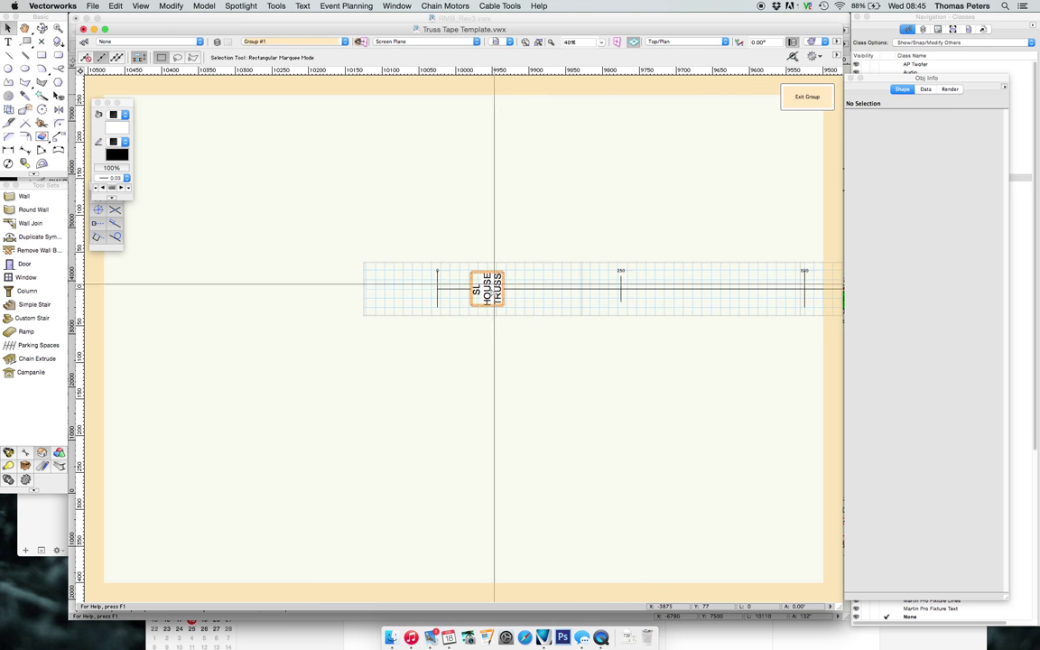
{"action": "double_click", "coordinate": [487, 287]}
{"action": "type", "text": "BA"}
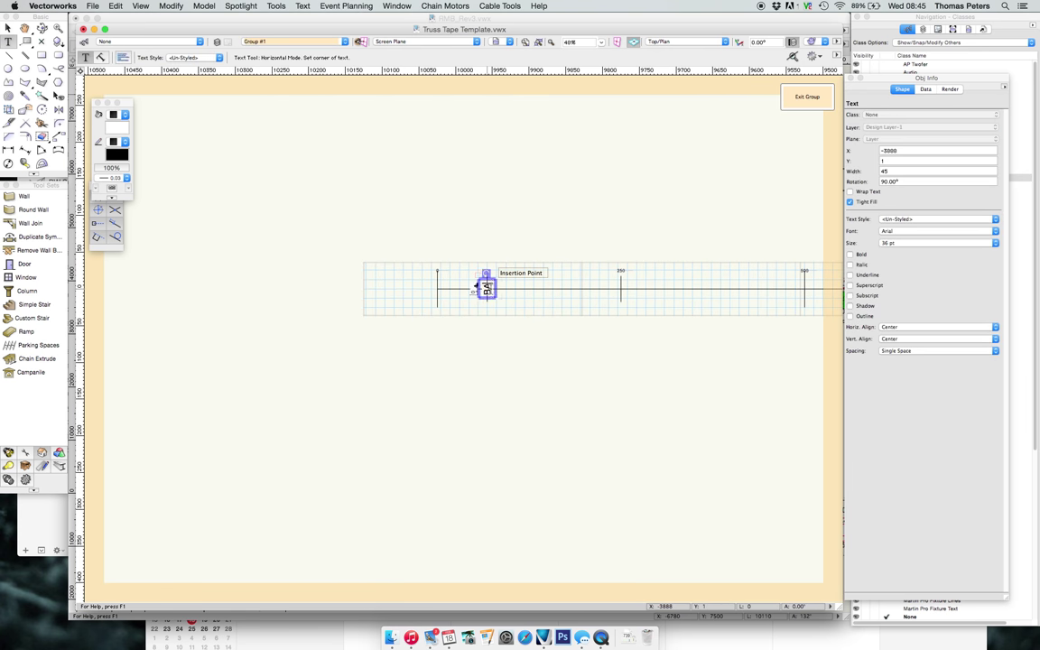
{"action": "type", "text": "CK"}
{"action": "key", "text": "Return"}
{"action": "type", "text": "TRUSS"}
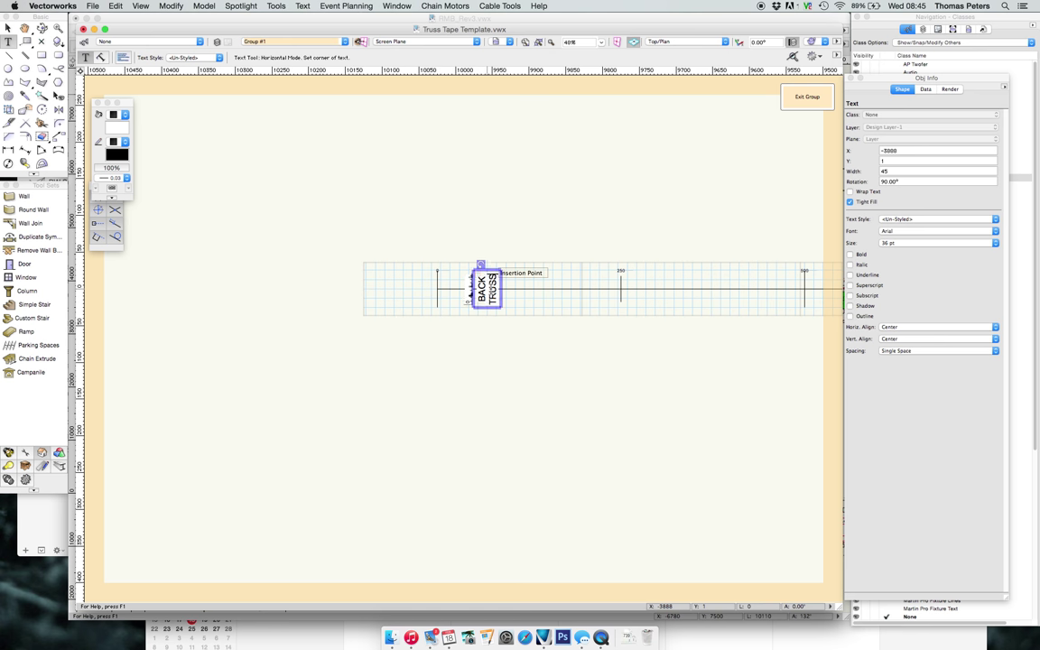
{"action": "left_click", "coordinate": [7, 28]}
{"action": "left_click", "coordinate": [351, 134]}
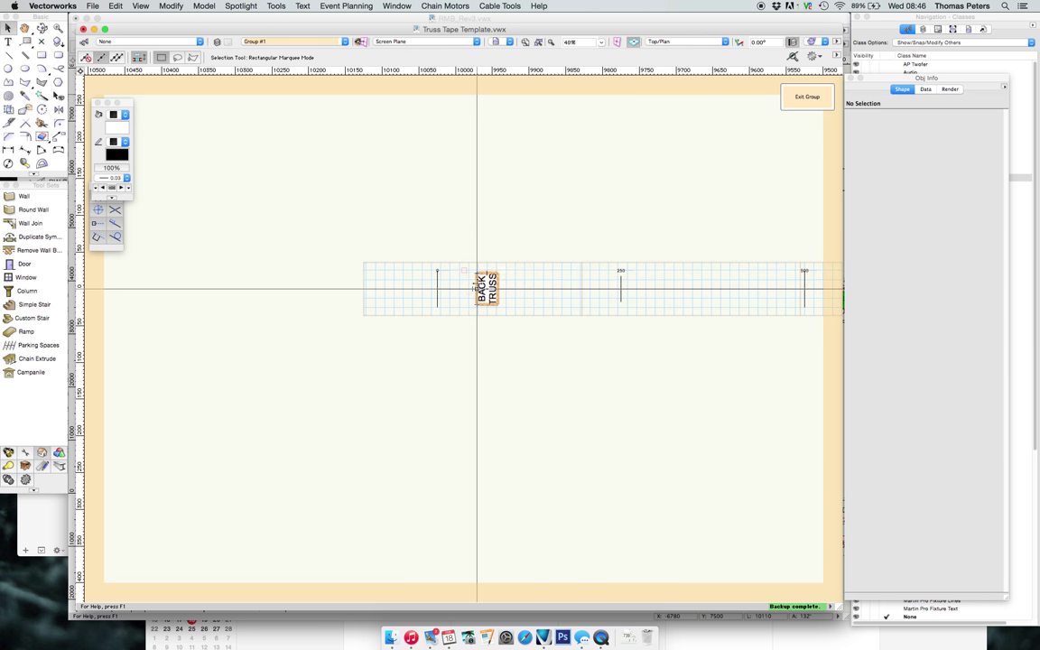
{"action": "left_click", "coordinate": [806, 95]}
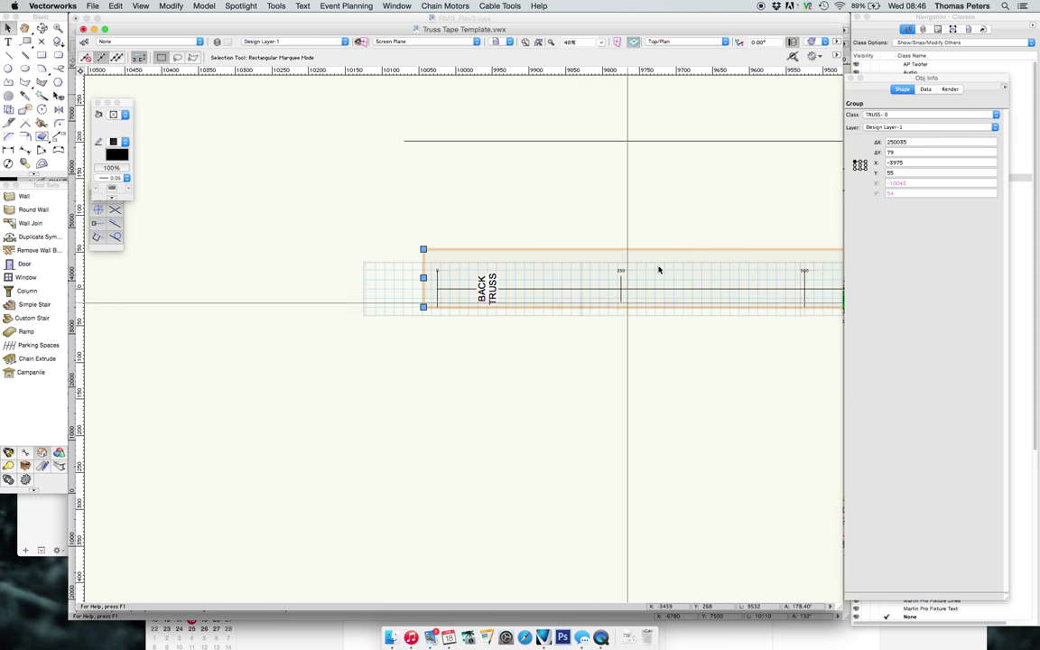
{"action": "scroll", "coordinate": [678, 223], "scroll_direction": "down", "scroll_amount": 8}
{"action": "left_click", "coordinate": [713, 189]}
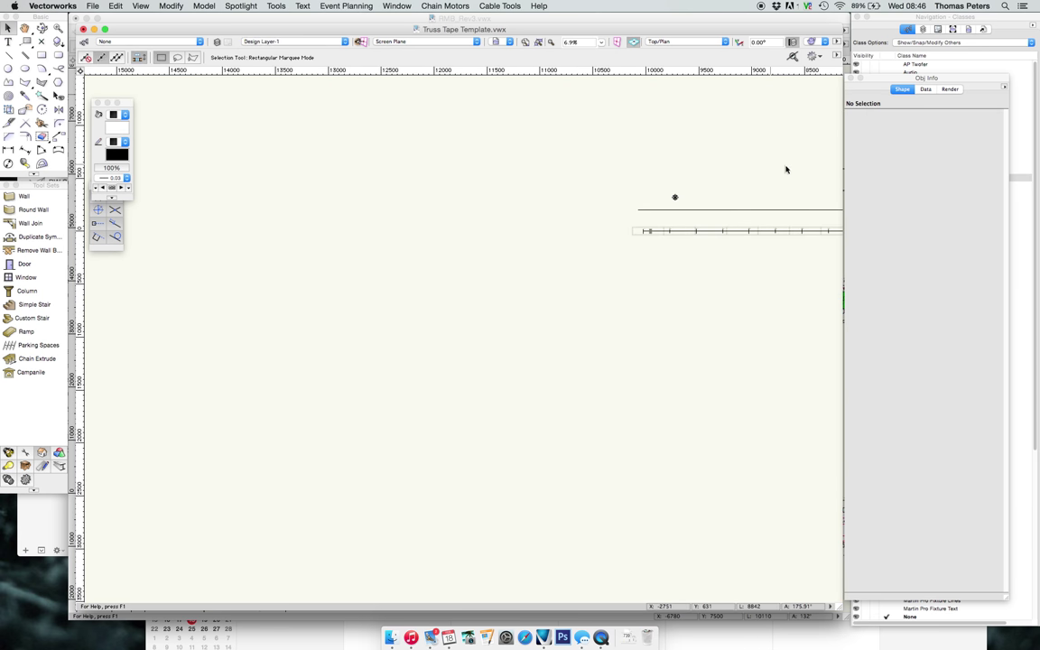
Select the truss line together with all its fixture and motor labels, leaving the ruler tape group out of the selection
{"action": "left_click_drag", "start_coordinate": [785, 169], "coordinate": [482, 123]}
{"action": "scroll", "coordinate": [506, 122], "scroll_direction": "down", "scroll_amount": 2}
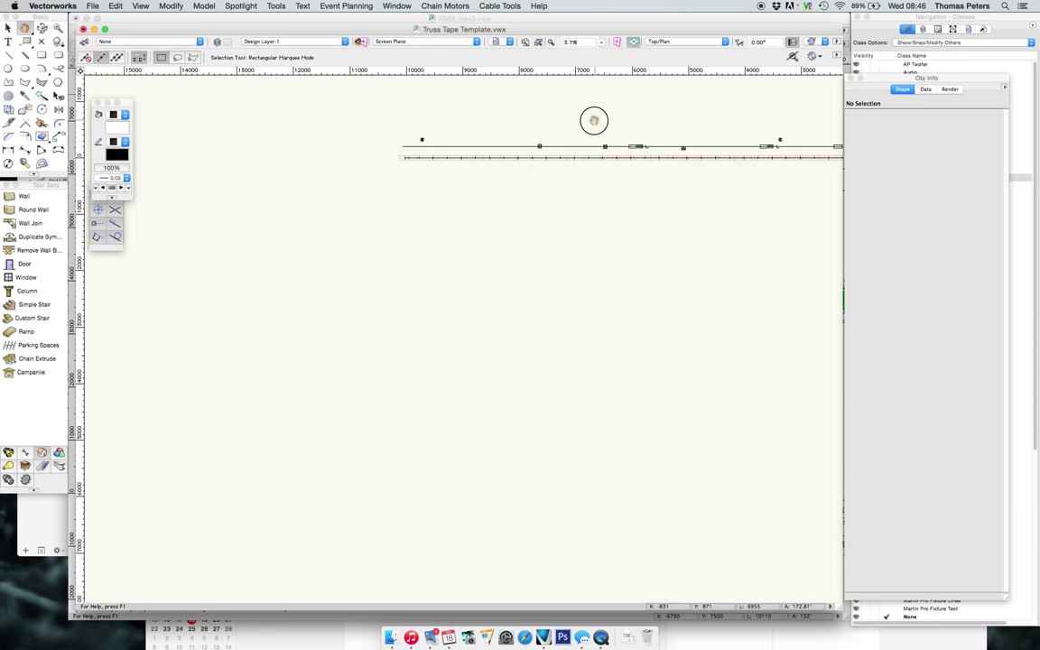
{"action": "mouse_move", "coordinate": [592, 118]}
{"action": "left_mouse_down"}
{"action": "mouse_move", "coordinate": [408, 181]}
{"action": "mouse_move", "coordinate": [359, 220]}
{"action": "left_mouse_up"}
{"action": "key", "text": "x"}
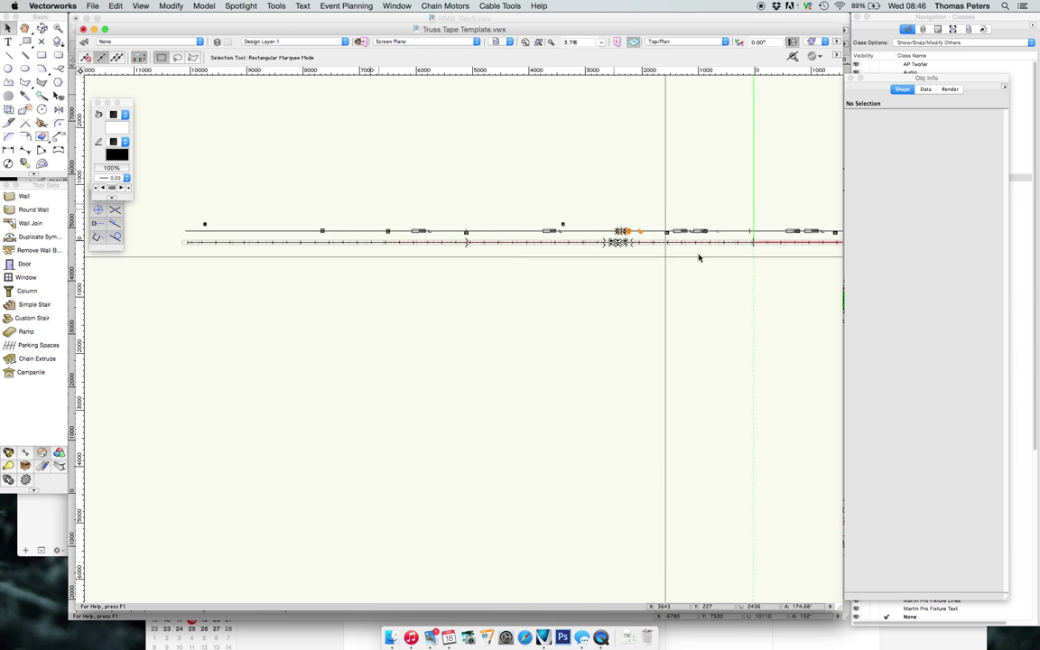
{"action": "left_click_drag", "start_coordinate": [158, 171], "coordinate": [667, 239]}
{"action": "scroll", "coordinate": [667, 239], "scroll_direction": "left", "scroll_amount": 10}
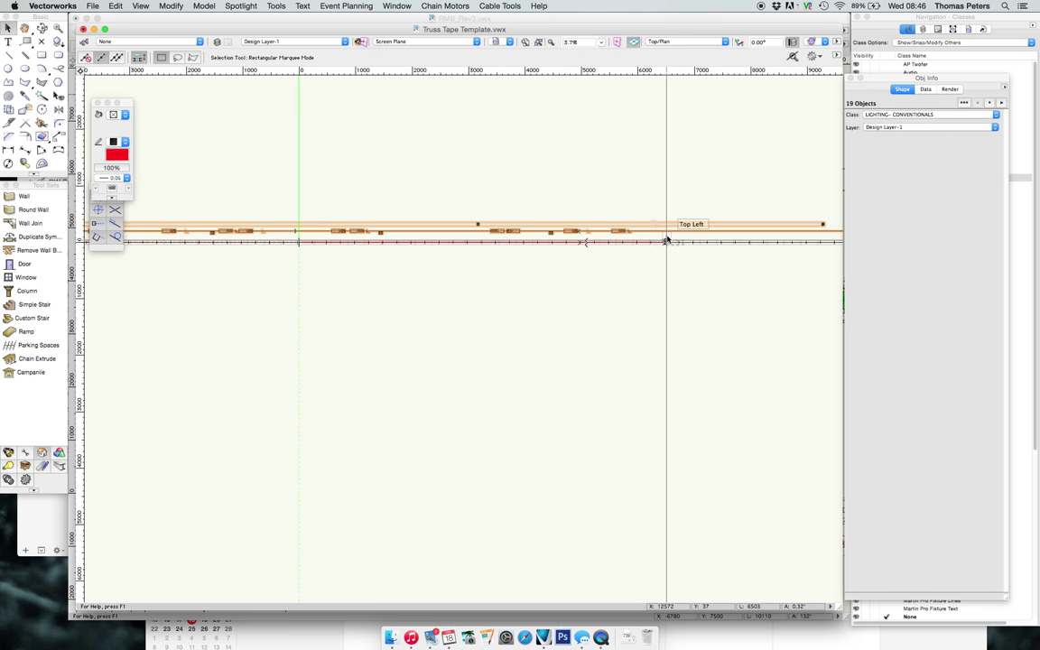
{"action": "left_click", "coordinate": [474, 170]}
{"action": "left_click", "coordinate": [455, 236]}
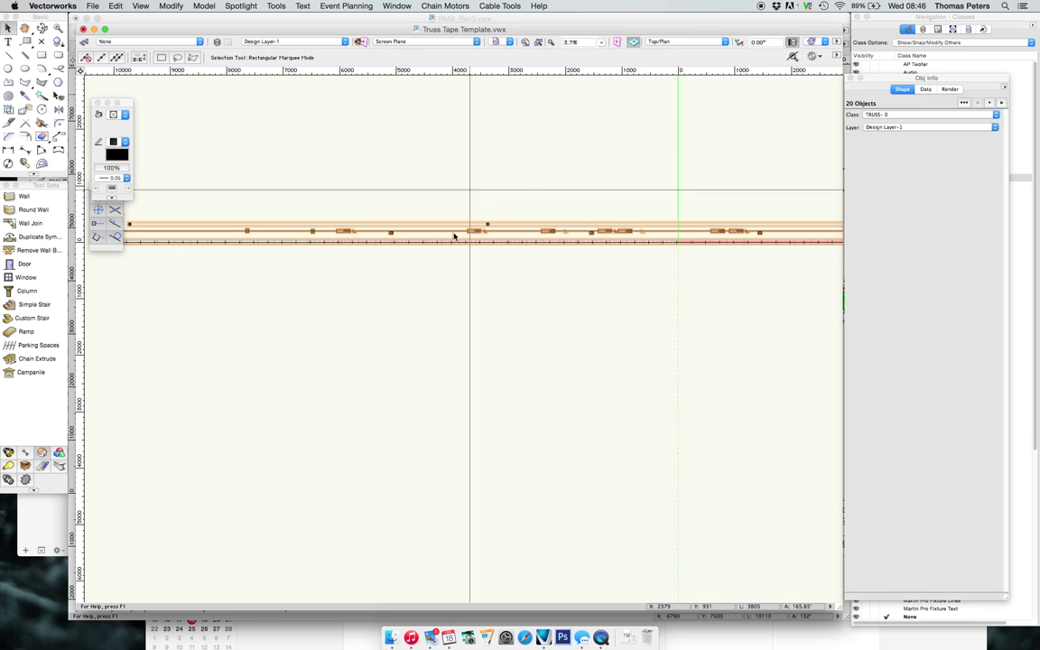
{"action": "key", "text": "super+z"}
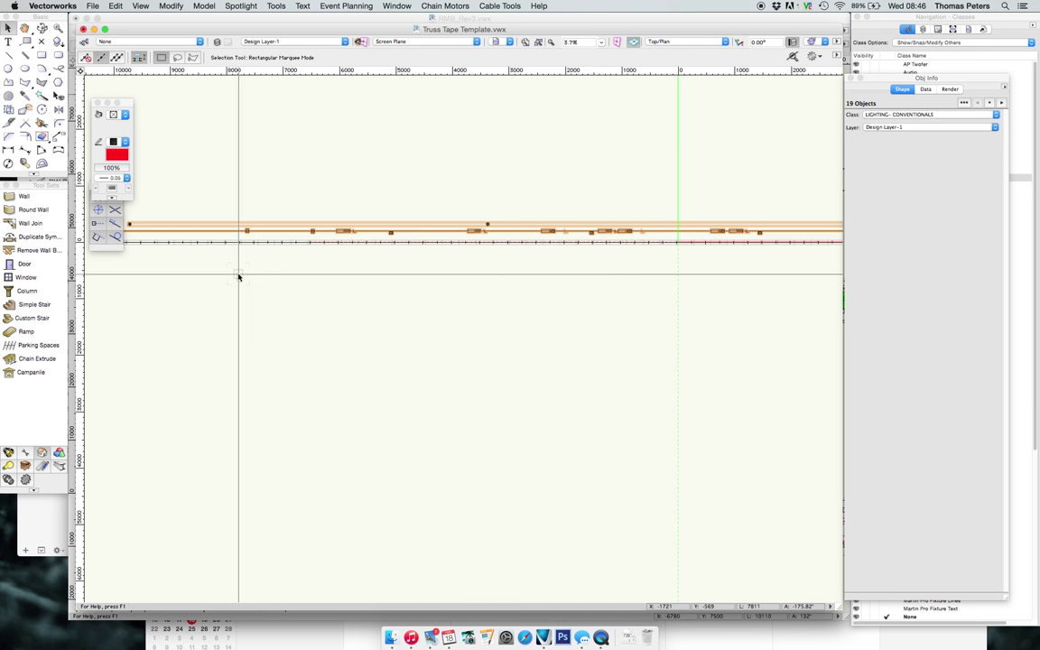
{"action": "key", "text": "super+z"}
Move the truss line with its labels so that the line's starting end sits on the ruler's centre line at the zero mark
{"action": "scroll", "coordinate": [502, 240], "scroll_direction": "up", "scroll_amount": 6}
{"action": "scroll", "coordinate": [352, 171], "scroll_direction": "down", "scroll_amount": 2}
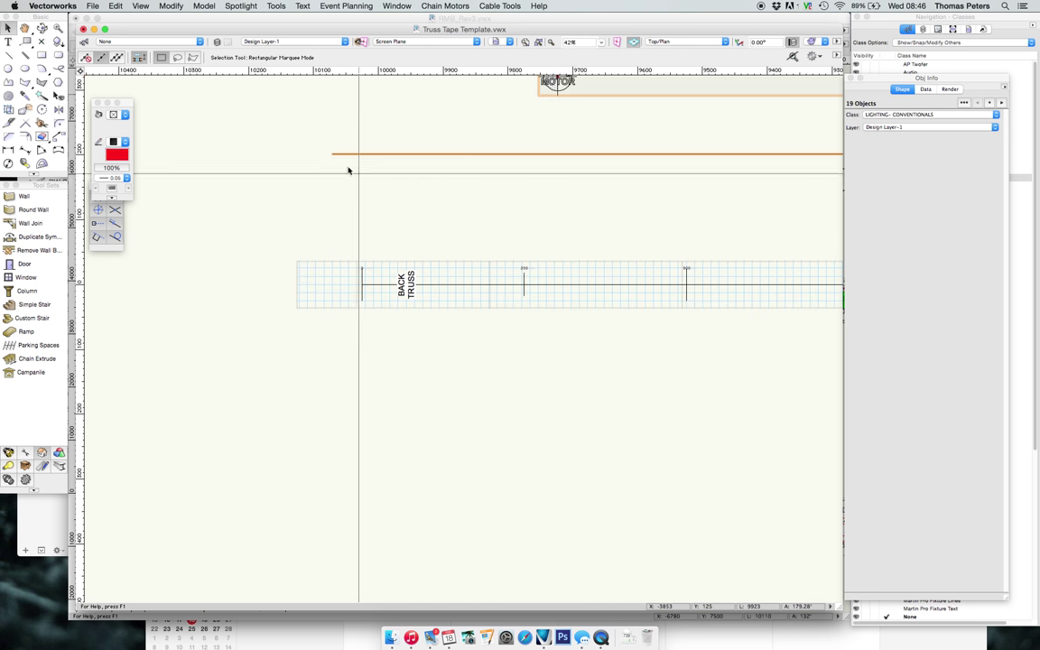
{"action": "left_click_drag", "start_coordinate": [333, 154], "coordinate": [359, 283]}
{"action": "left_click", "coordinate": [387, 188]}
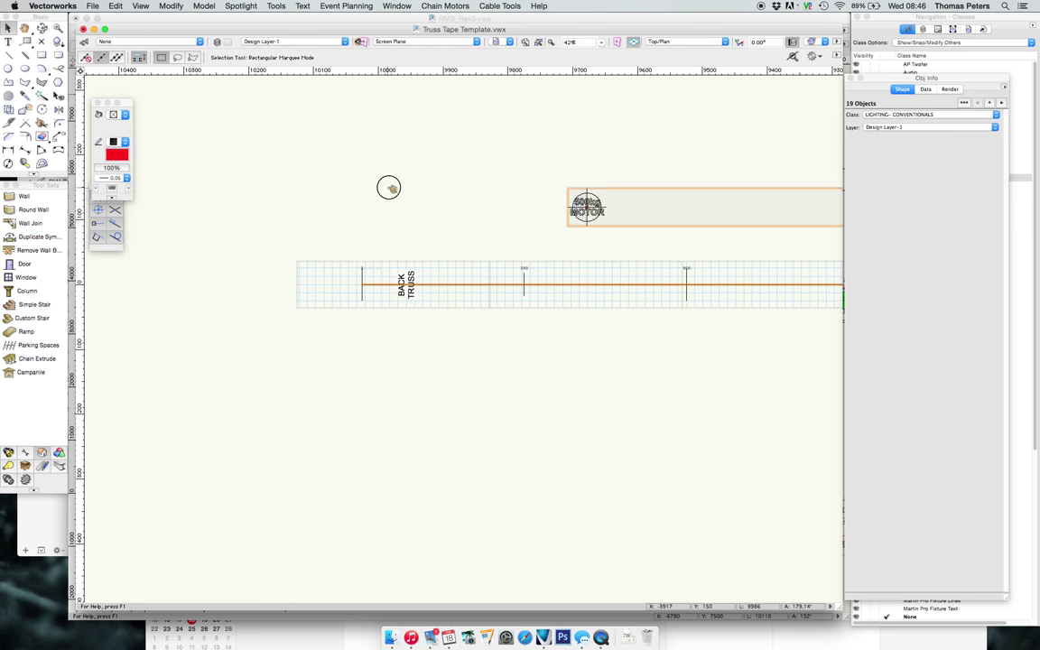
Clear the selection and select all the fixture and motor labels along the tape without the ruler group
{"action": "scroll", "coordinate": [389, 191], "scroll_direction": "down", "scroll_amount": 3}
{"action": "scroll", "coordinate": [395, 176], "scroll_direction": "up", "scroll_amount": 2}
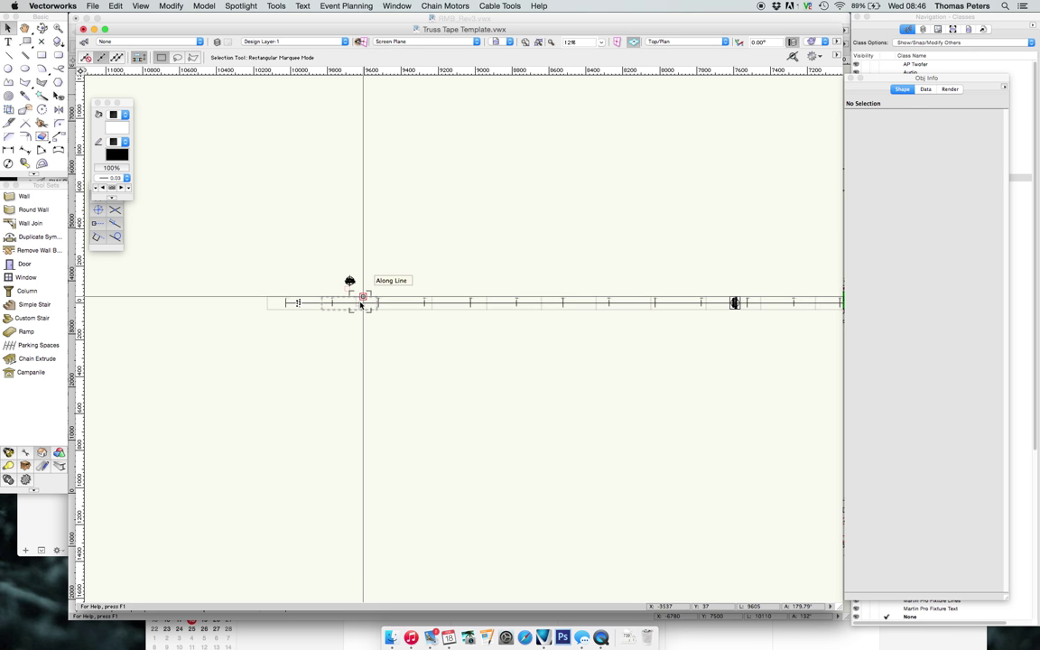
{"action": "scroll", "coordinate": [302, 250], "scroll_direction": "down", "scroll_amount": 3}
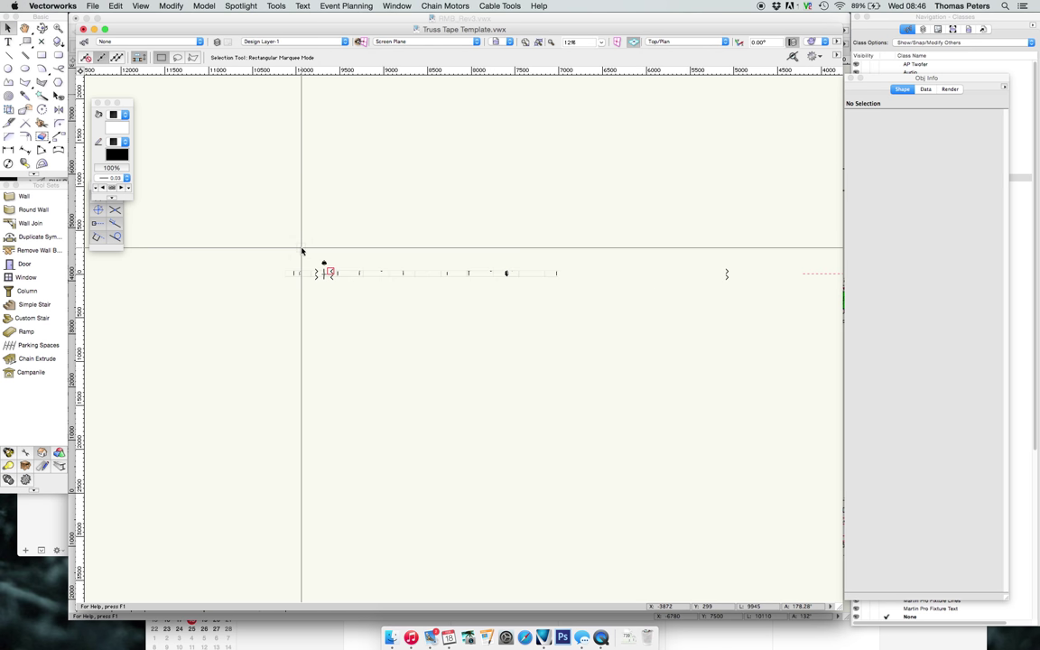
{"action": "left_click", "coordinate": [301, 250]}
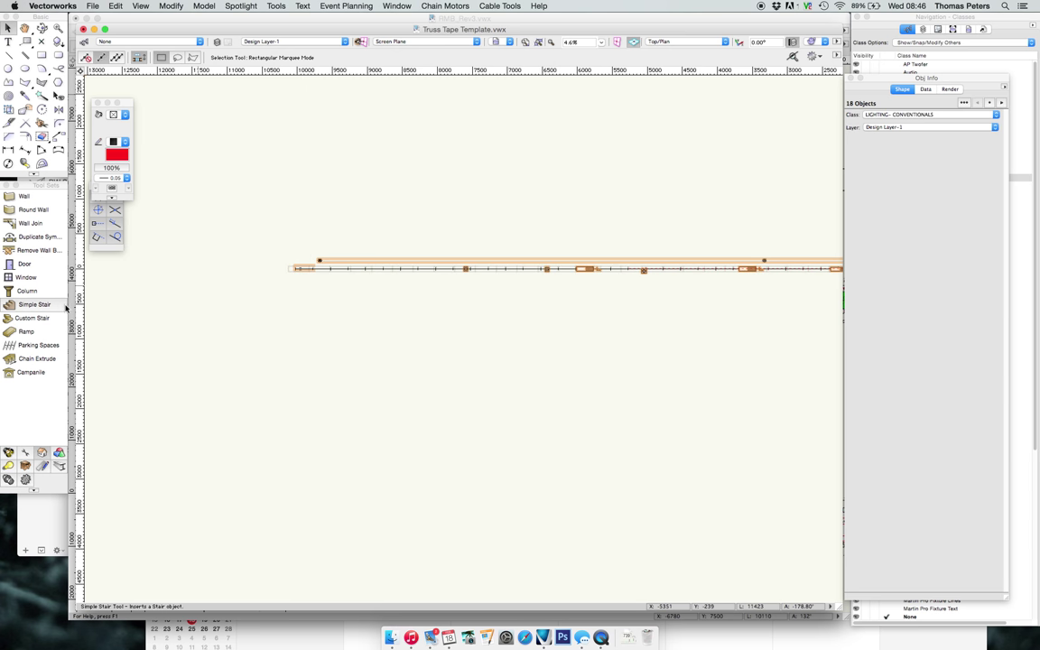
Align the selected labels along the ruler's centre line from the zero mark to the 20000 mark, using Align and Distribute with Just Align
{"action": "scroll", "coordinate": [282, 271], "scroll_direction": "up", "scroll_amount": 3}
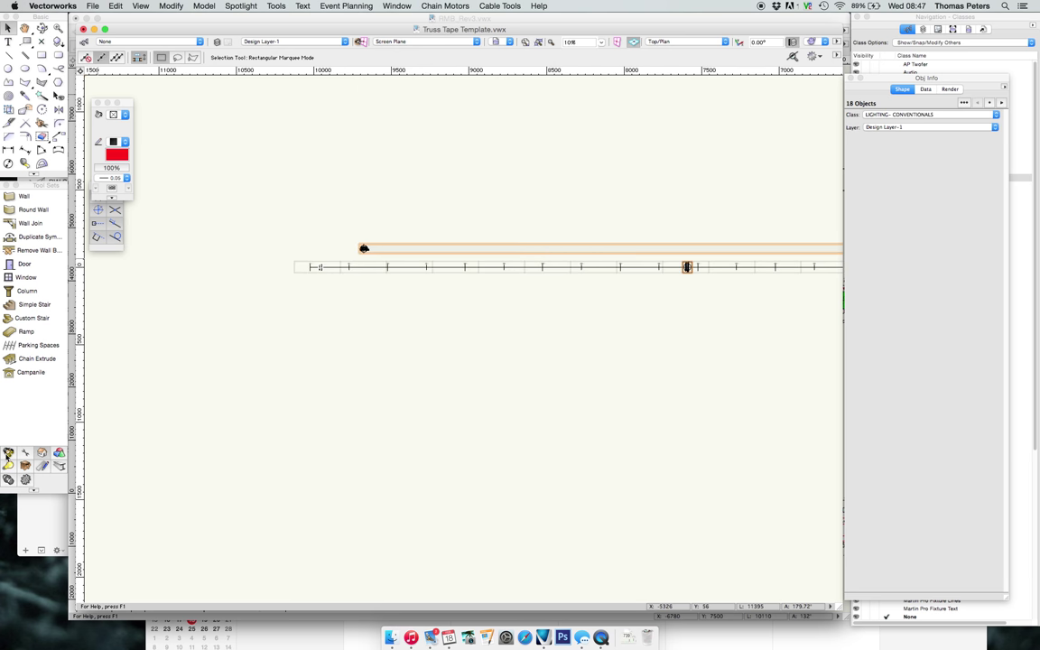
{"action": "left_click", "coordinate": [8, 453]}
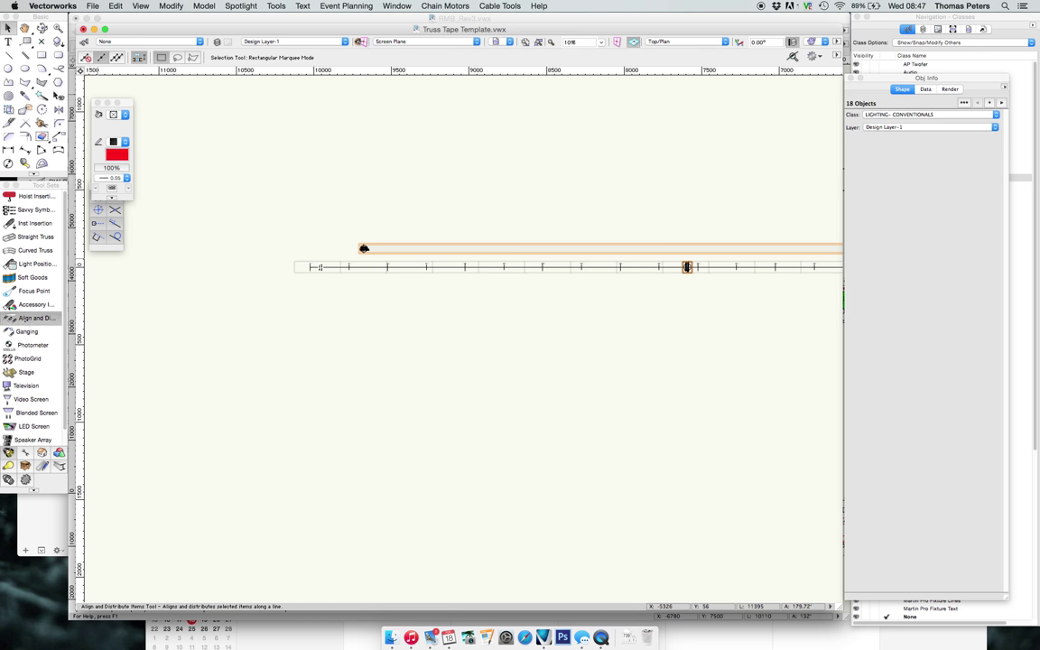
{"action": "left_click", "coordinate": [27, 317]}
{"action": "scroll", "coordinate": [316, 267], "scroll_direction": "up", "scroll_amount": 4}
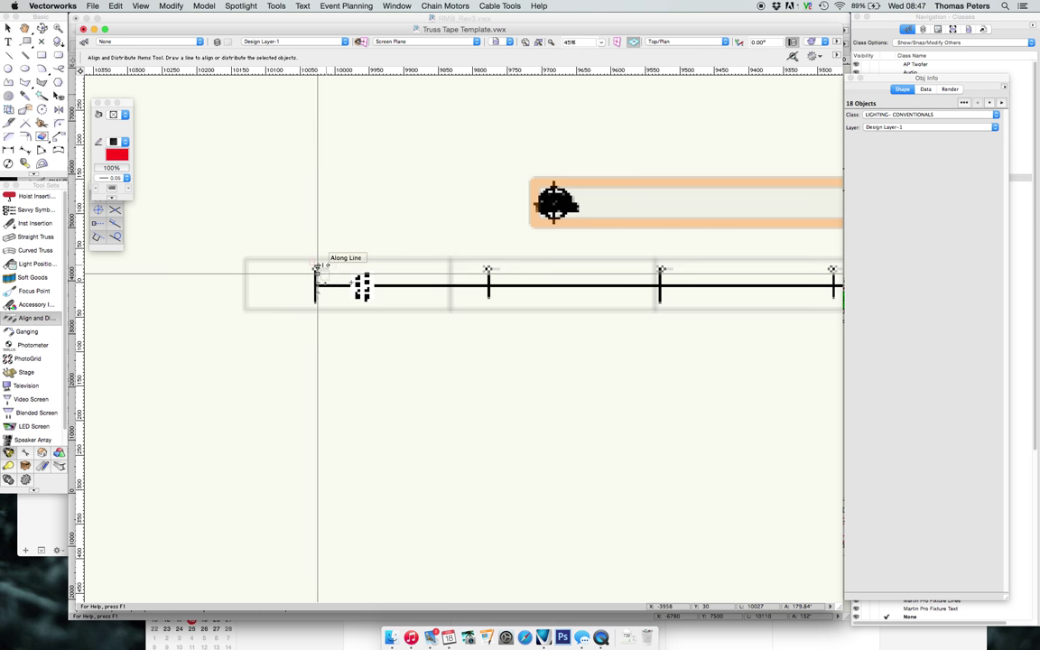
{"action": "left_click", "coordinate": [317, 273]}
{"action": "scroll", "coordinate": [316, 283], "scroll_direction": "down", "scroll_amount": 6}
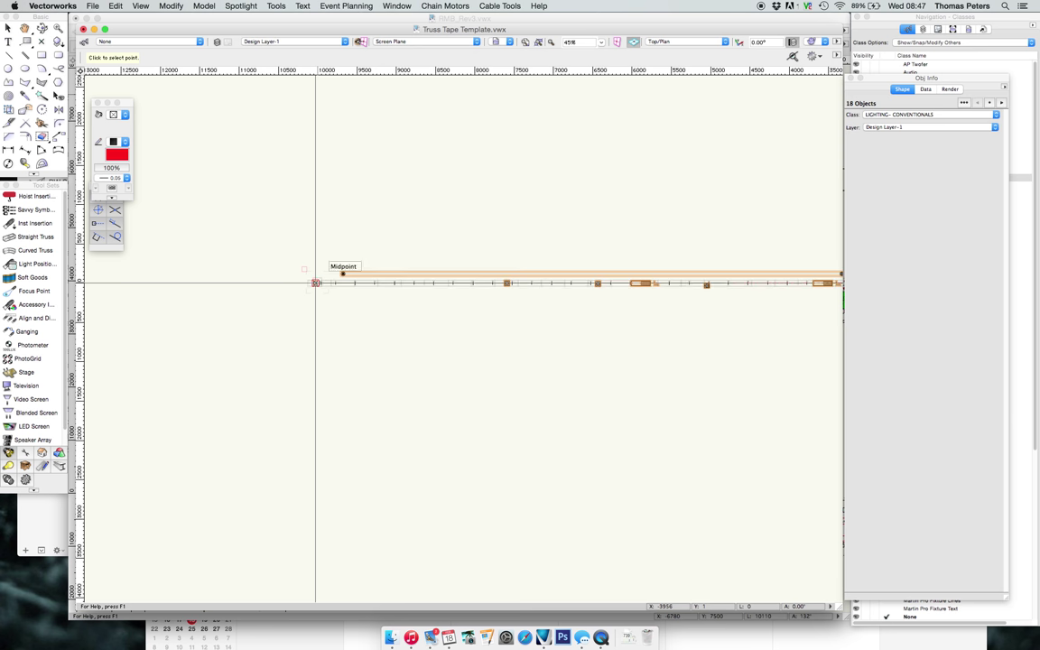
{"action": "scroll", "coordinate": [315, 283], "scroll_direction": "right", "scroll_amount": 20}
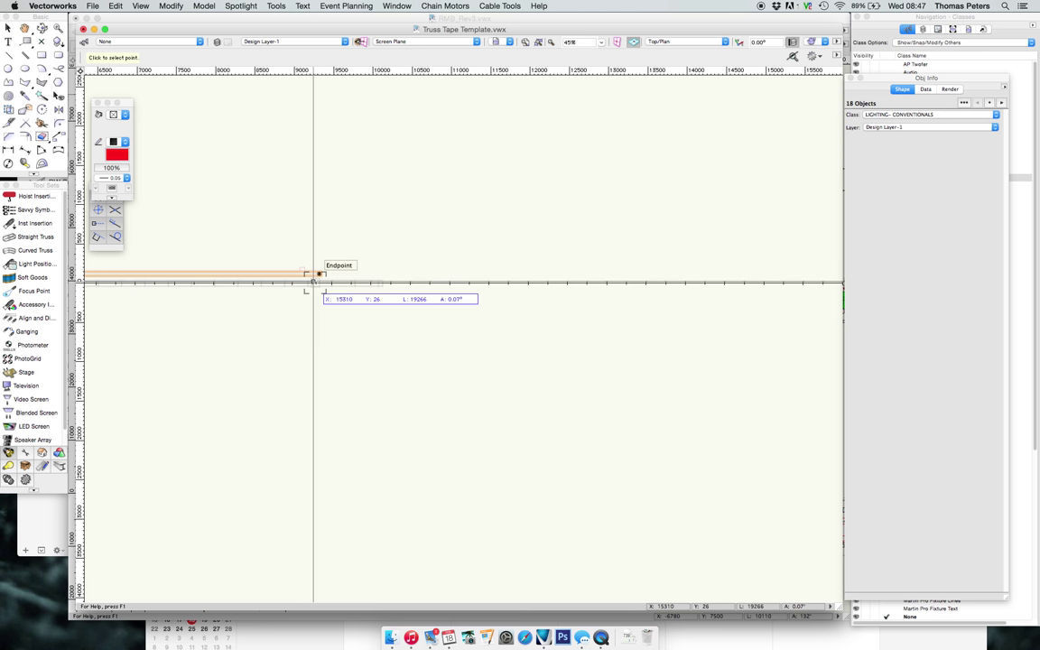
{"action": "scroll", "coordinate": [333, 274], "scroll_direction": "up", "scroll_amount": 8}
{"action": "scroll", "coordinate": [329, 296], "scroll_direction": "down", "scroll_amount": 2}
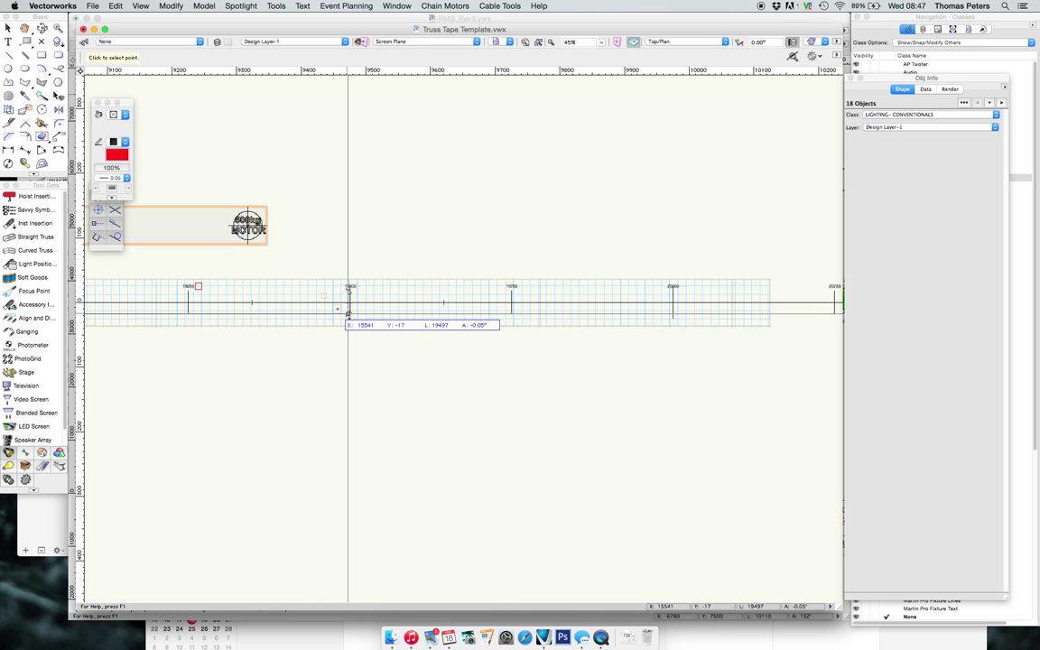
{"action": "scroll", "coordinate": [348, 311], "scroll_direction": "up", "scroll_amount": 1}
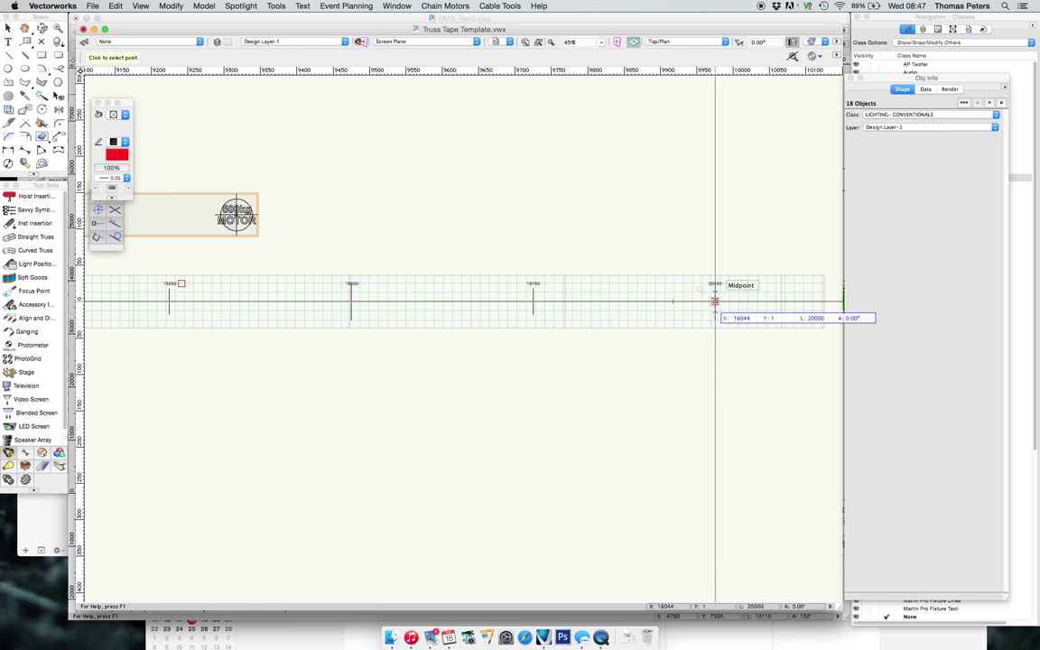
{"action": "left_click", "coordinate": [714, 301]}
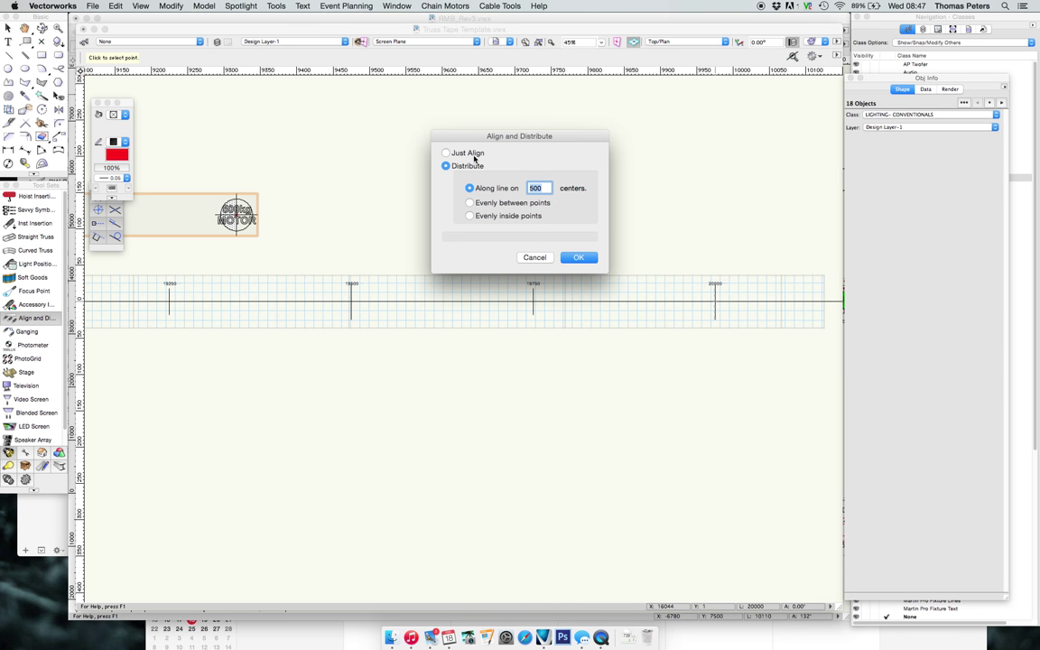
{"action": "left_click", "coordinate": [469, 153]}
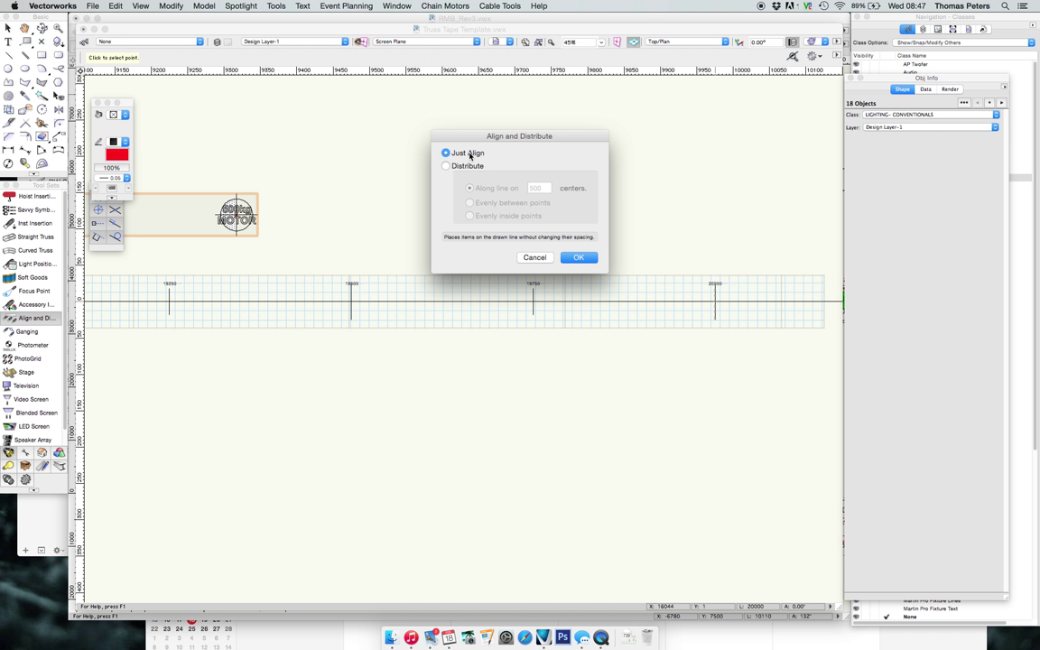
{"action": "left_click", "coordinate": [578, 257]}
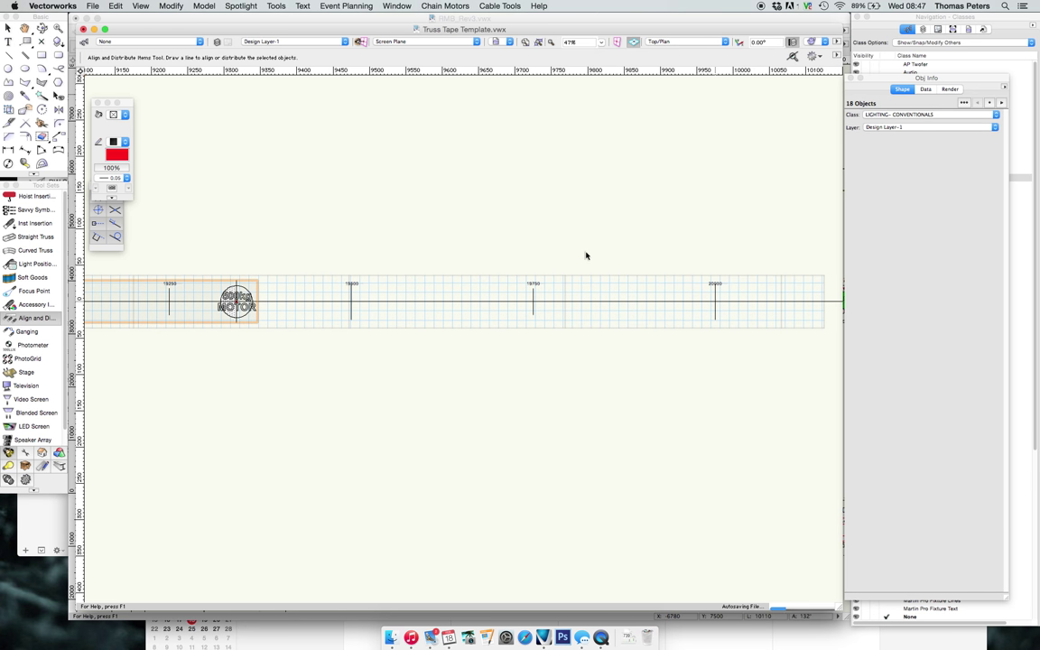
Select the upside-down Source 4 PAR and Fresnel labels on the half of the tape beyond the centre, towards the 20000 mark
{"action": "scroll", "coordinate": [586, 256], "scroll_direction": "left", "scroll_amount": 10}
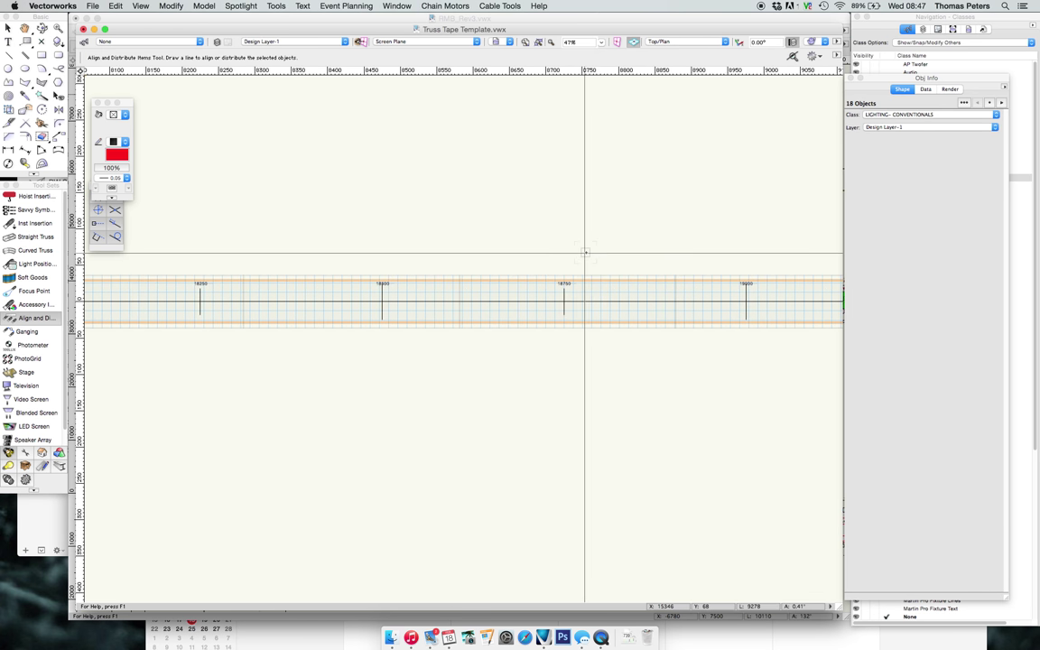
{"action": "scroll", "coordinate": [586, 253], "scroll_direction": "left", "scroll_amount": 15}
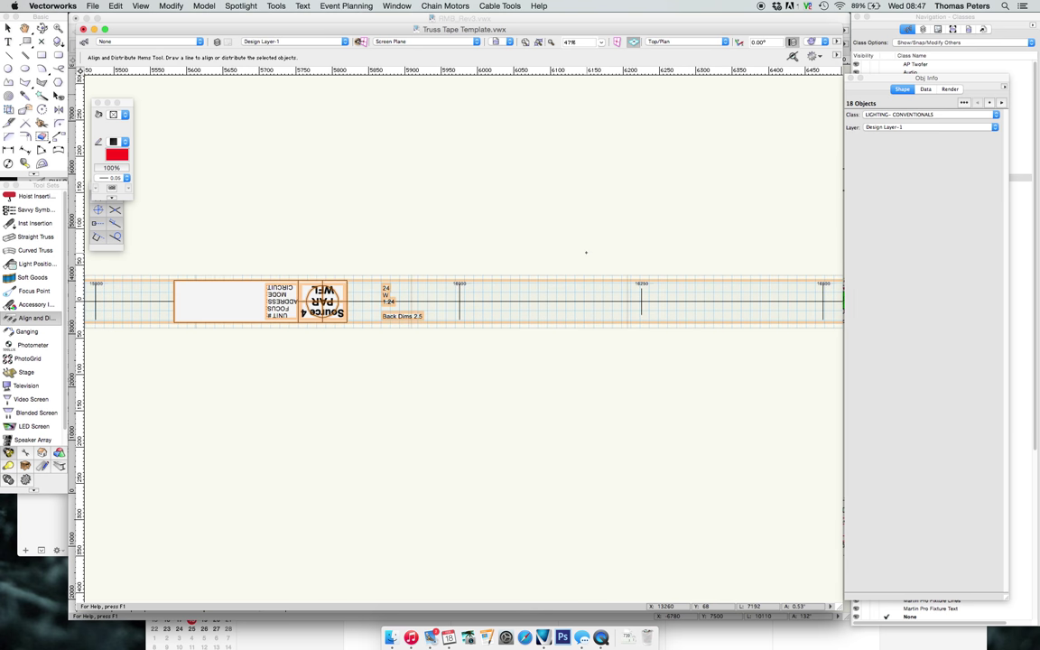
{"action": "scroll", "coordinate": [586, 252], "scroll_direction": "right", "scroll_amount": 8}
{"action": "key", "text": "x"}
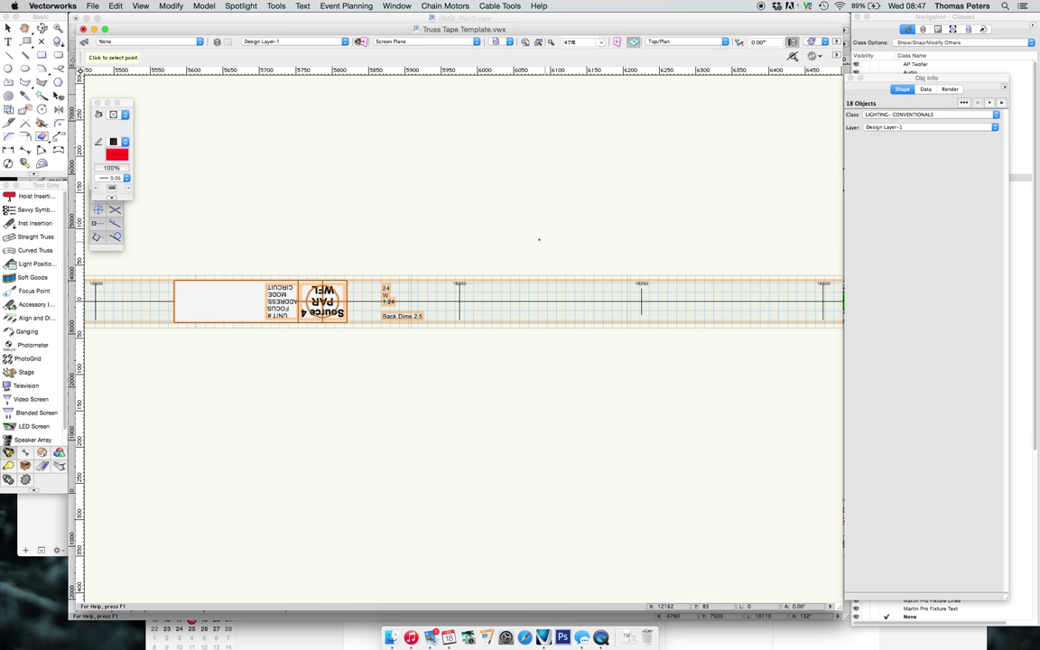
{"action": "scroll", "coordinate": [487, 236], "scroll_direction": "down", "scroll_amount": 3}
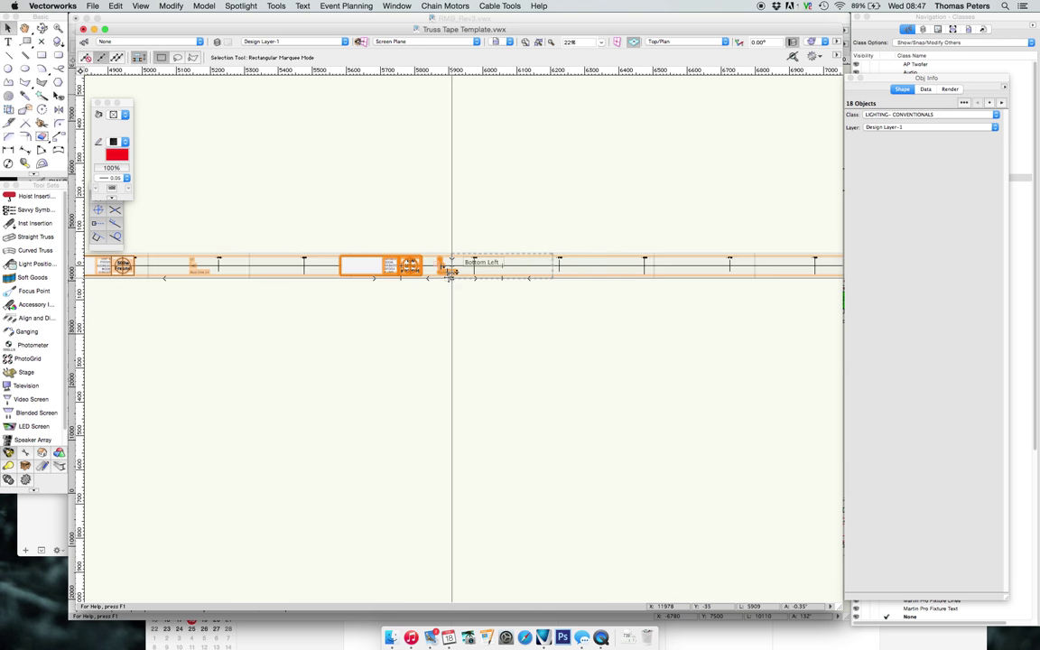
{"action": "left_click", "coordinate": [383, 264]}
{"action": "scroll", "coordinate": [382, 265], "scroll_direction": "left", "scroll_amount": 8}
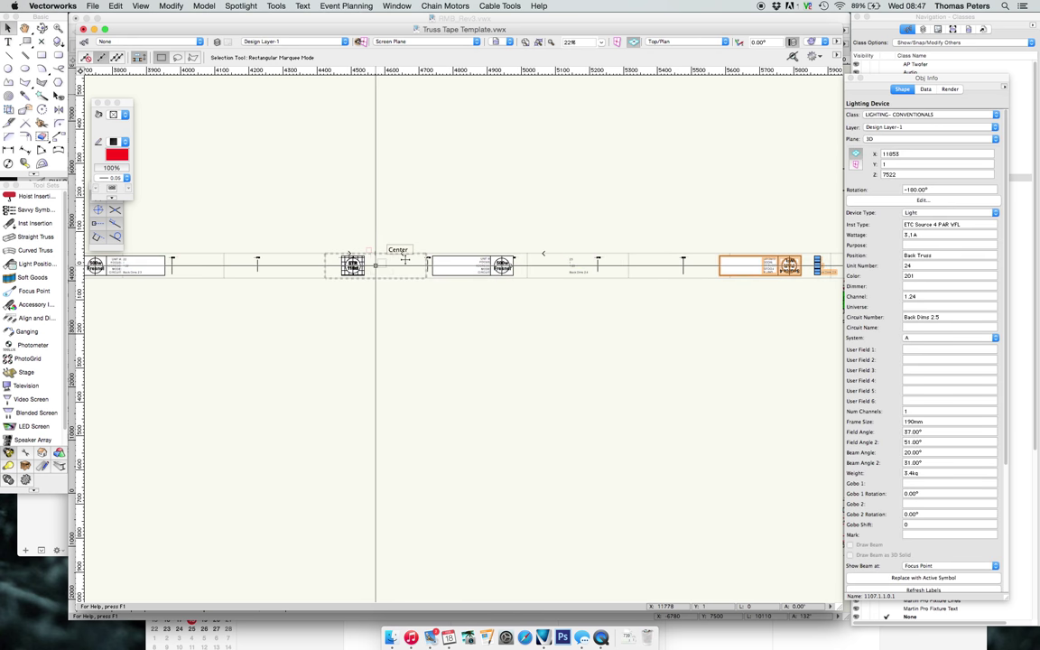
{"action": "left_click", "coordinate": [501, 266], "text": "shift"}
{"action": "scroll", "coordinate": [496, 267], "scroll_direction": "left", "scroll_amount": 5}
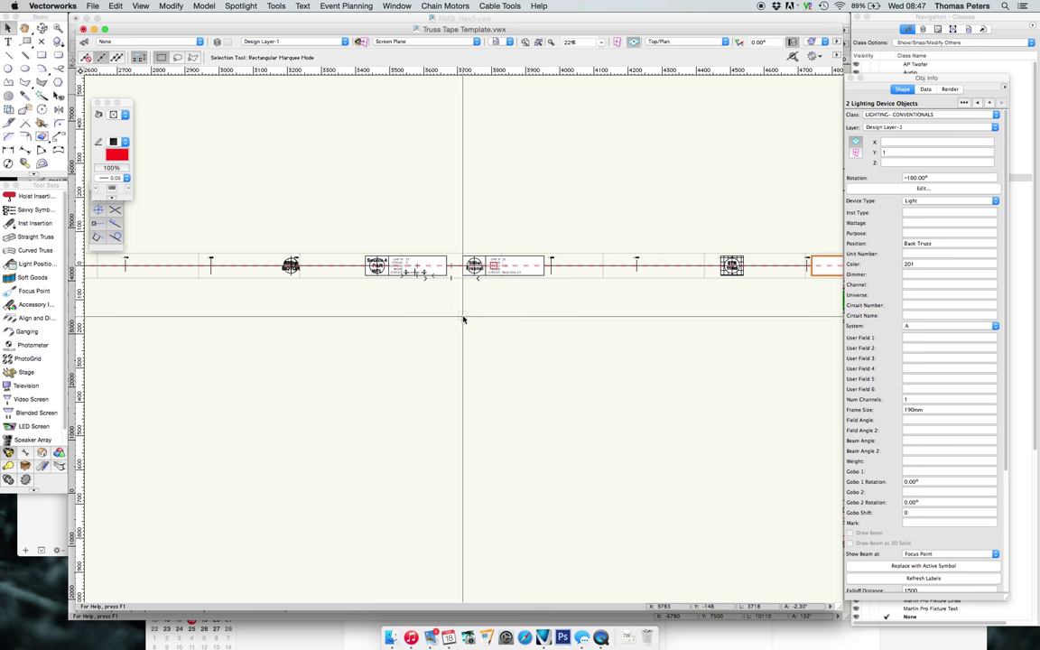
{"action": "scroll", "coordinate": [464, 318], "scroll_direction": "left", "scroll_amount": 5}
{"action": "scroll", "coordinate": [464, 317], "scroll_direction": "left", "scroll_amount": 5}
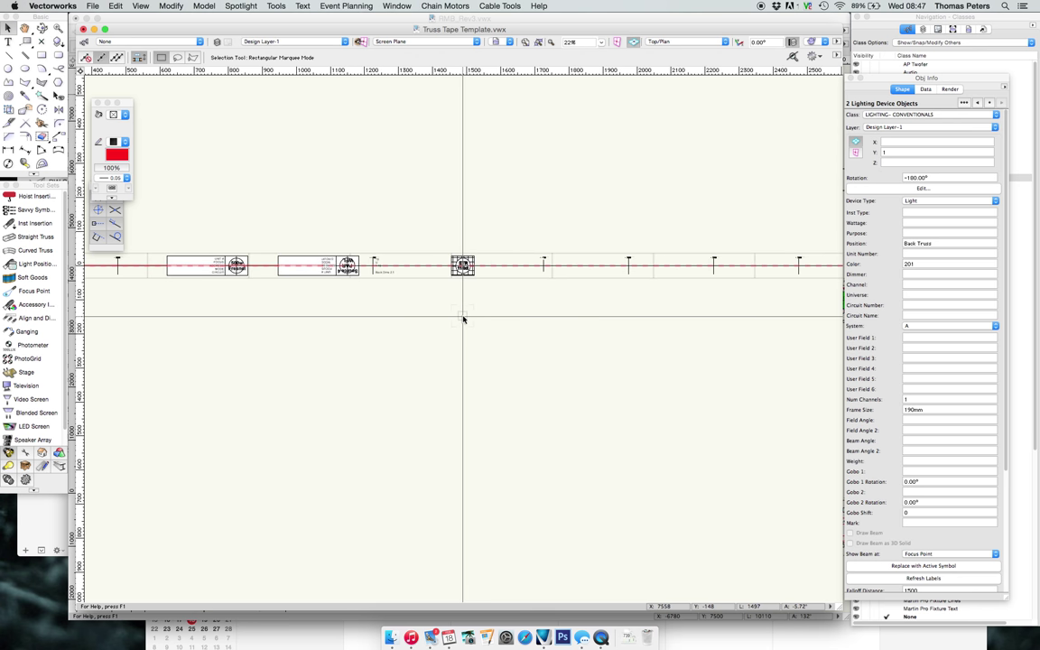
{"action": "left_click", "coordinate": [343, 265], "text": "shift"}
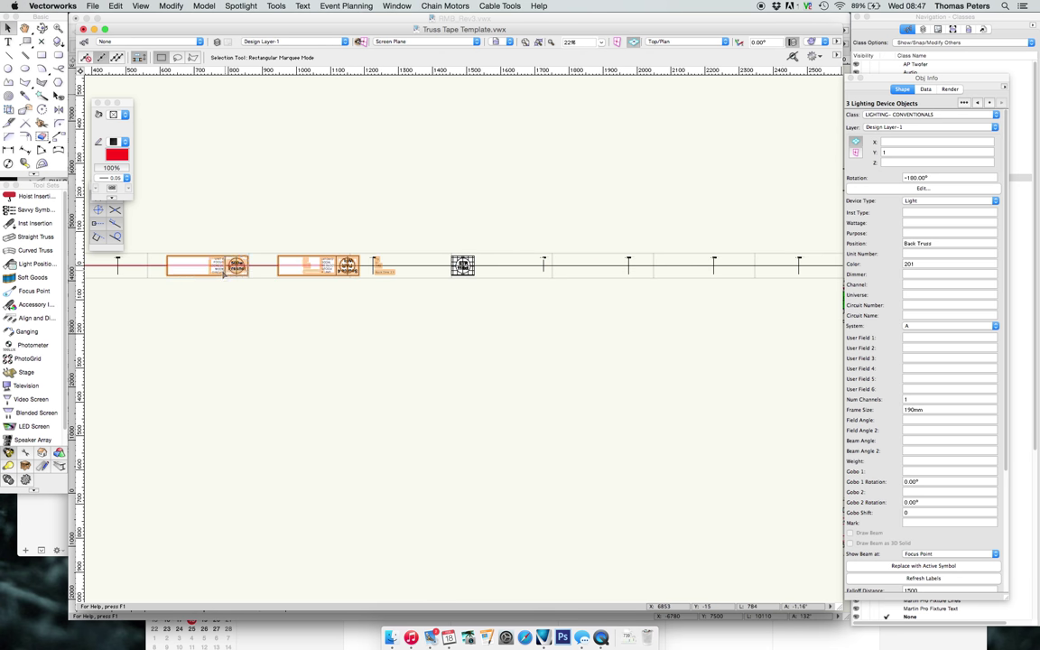
Add the remaining upside-down Source 4 PAR and Fresnel labels, from the ruler's middle towards the zero mark, to the selection
{"action": "scroll", "coordinate": [223, 273], "scroll_direction": "left", "scroll_amount": 10}
{"action": "left_click", "coordinate": [418, 263], "text": "shift"}
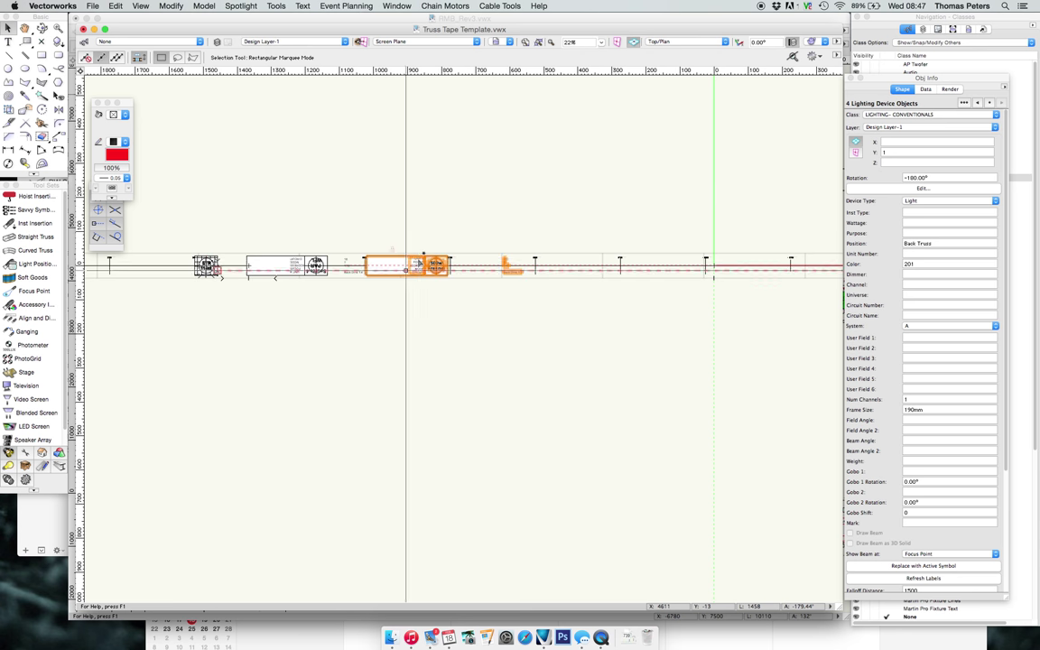
{"action": "left_click", "coordinate": [315, 266], "text": "shift"}
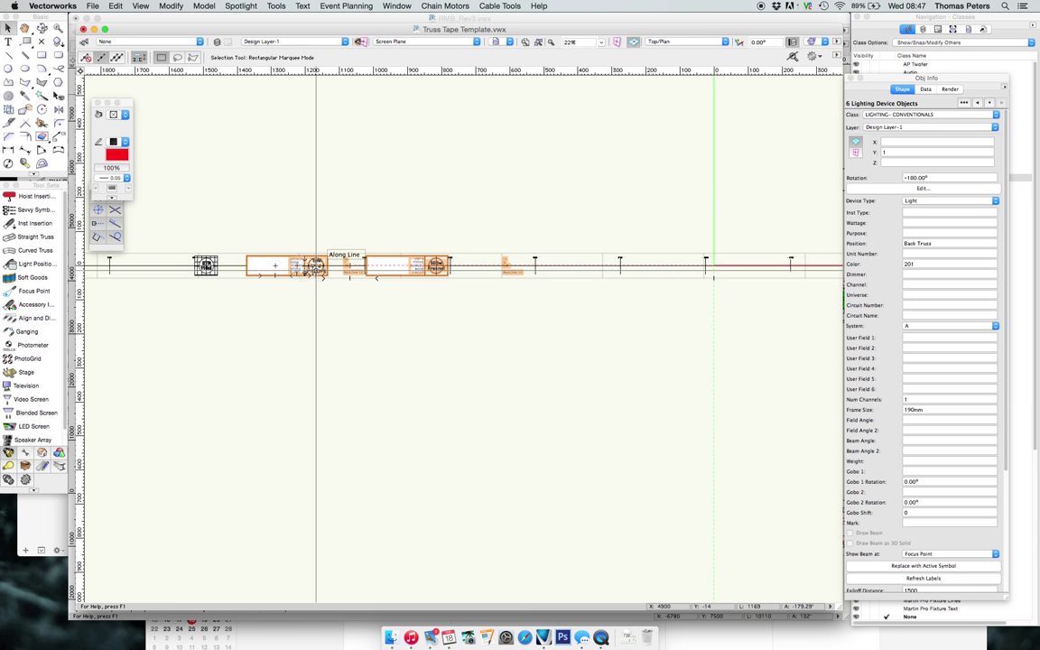
{"action": "scroll", "coordinate": [312, 269], "scroll_direction": "left", "scroll_amount": 5}
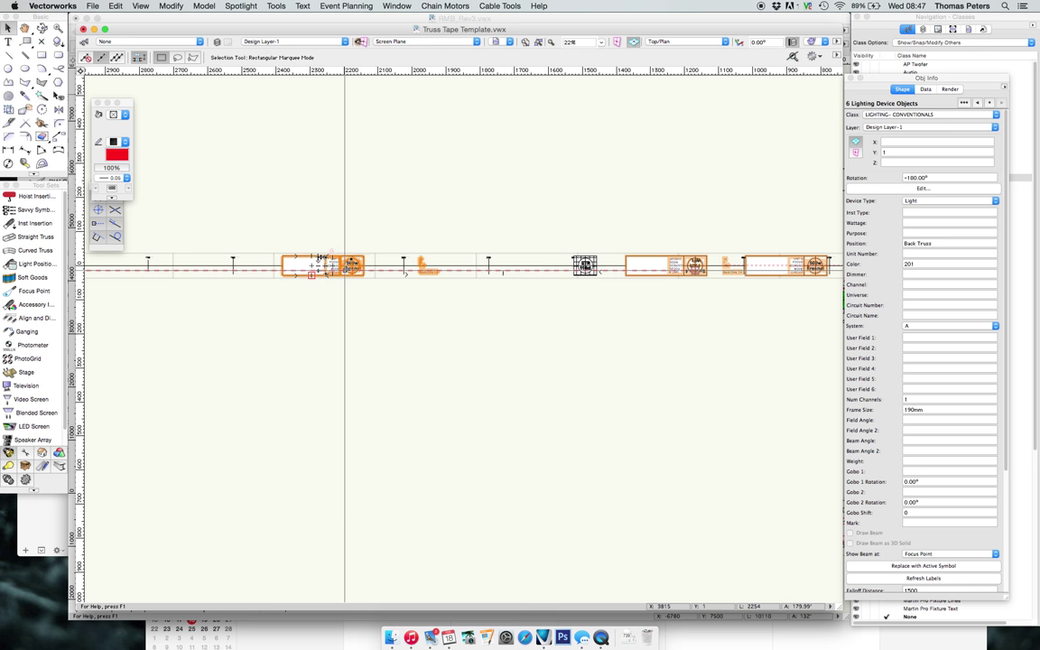
{"action": "scroll", "coordinate": [349, 265], "scroll_direction": "left", "scroll_amount": 5}
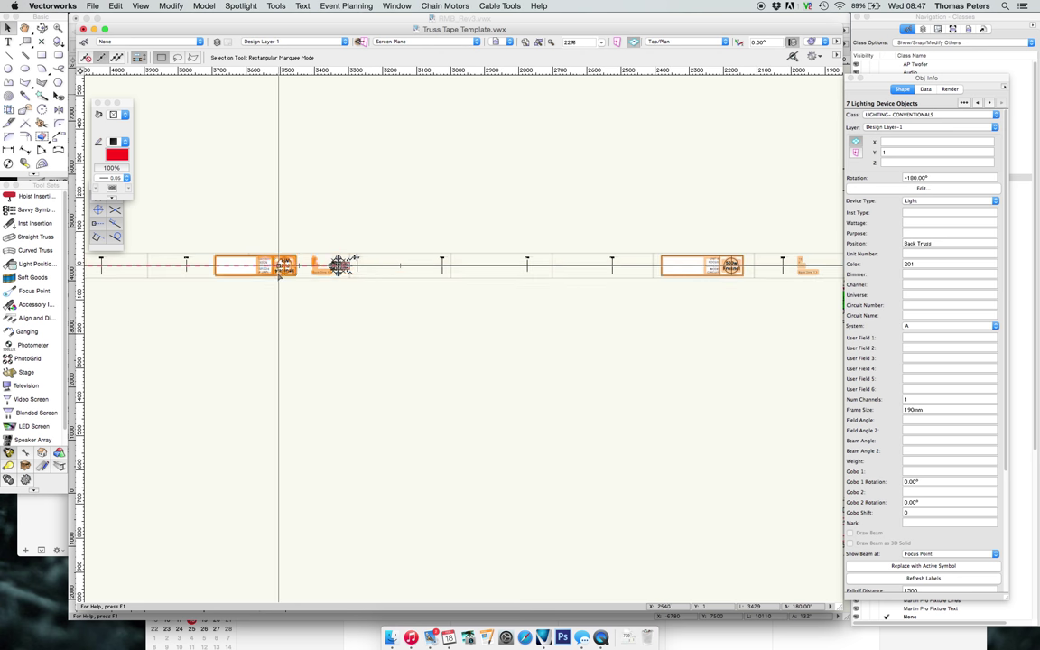
{"action": "left_click", "coordinate": [279, 268], "text": "shift"}
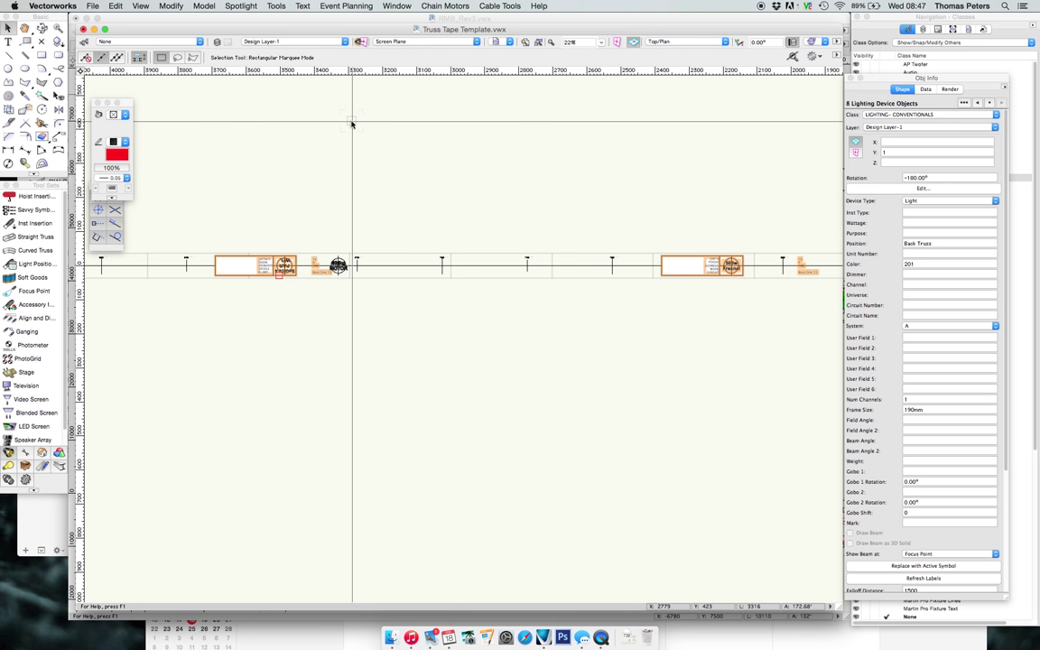
{"action": "scroll", "coordinate": [352, 125], "scroll_direction": "left", "scroll_amount": 12}
{"action": "left_click", "coordinate": [233, 272]}
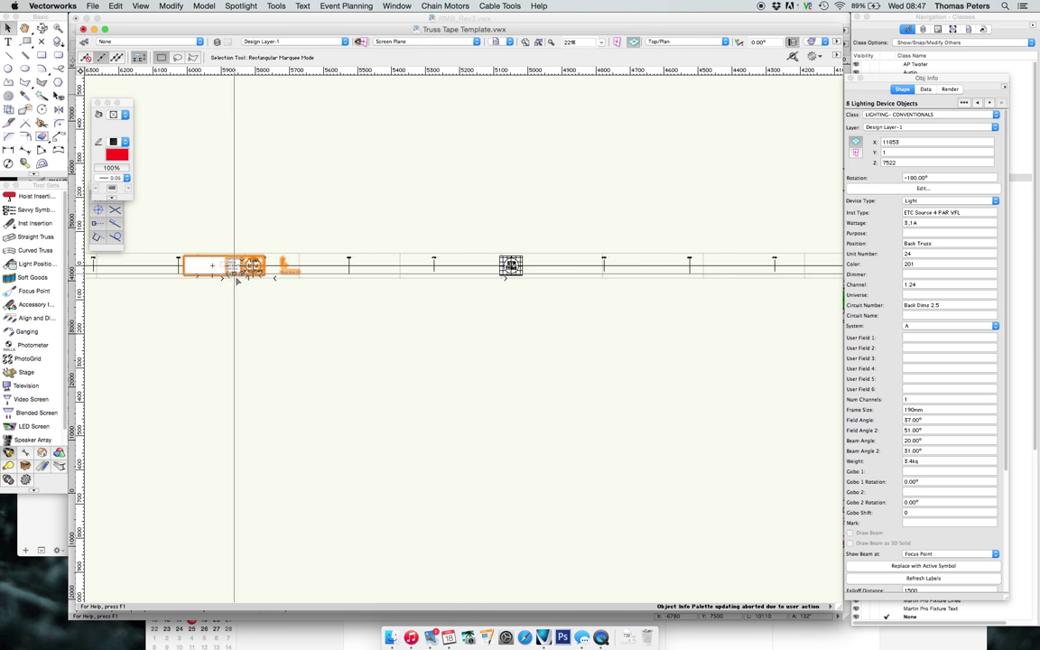
{"action": "scroll", "coordinate": [234, 277], "scroll_direction": "left", "scroll_amount": 9}
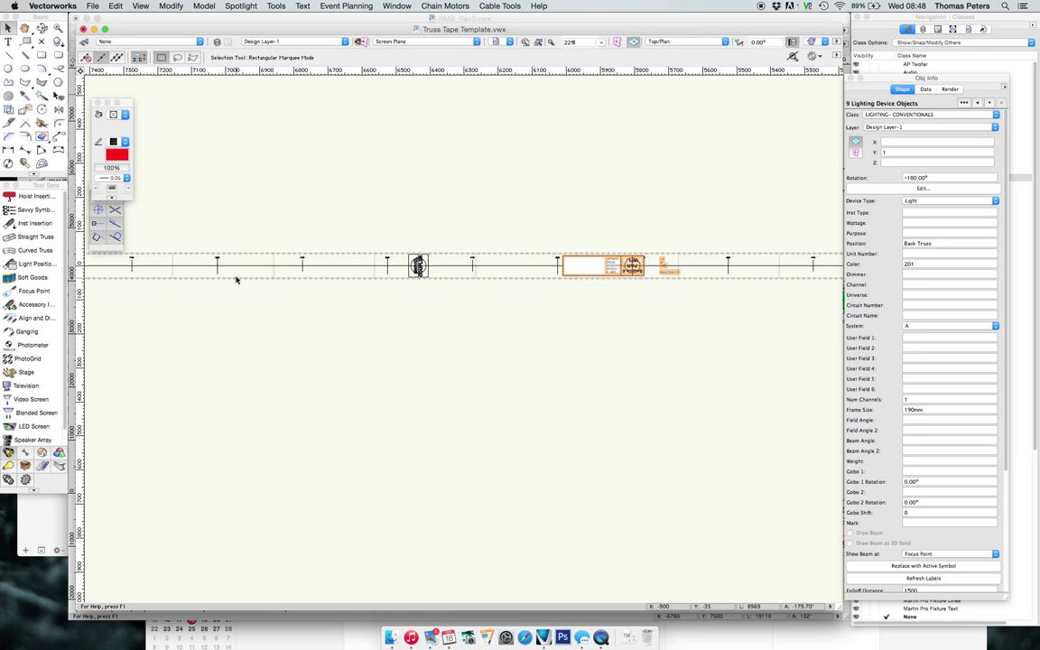
{"action": "scroll", "coordinate": [237, 279], "scroll_direction": "left", "scroll_amount": 5}
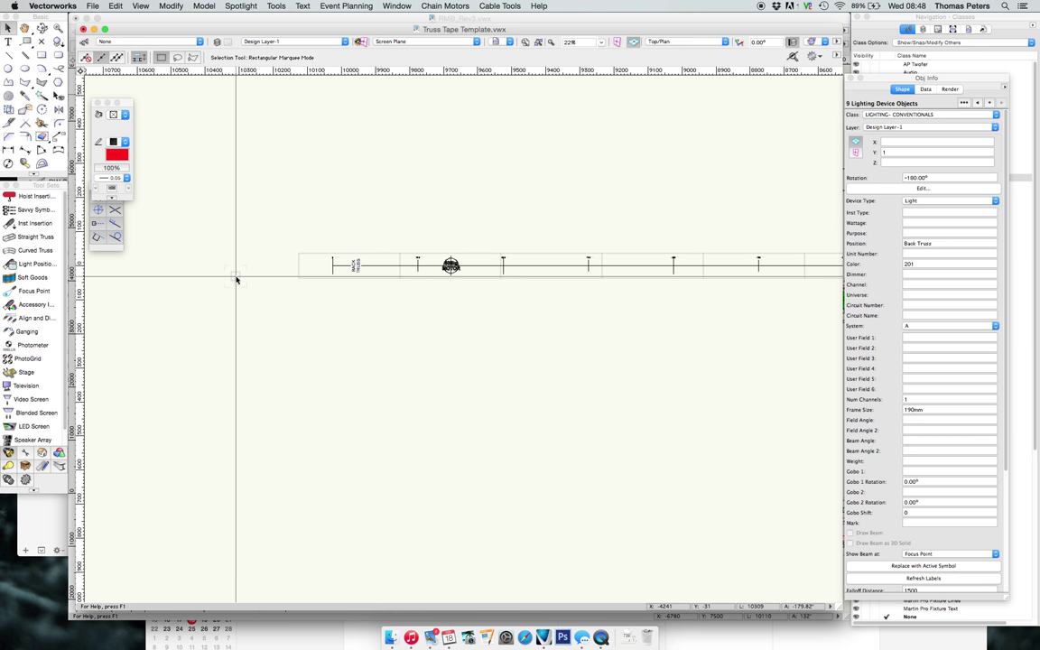
Set the rotation of the selected lighting labels to 0° and clear the selection
{"action": "scroll", "coordinate": [236, 279], "scroll_direction": "right", "scroll_amount": 14}
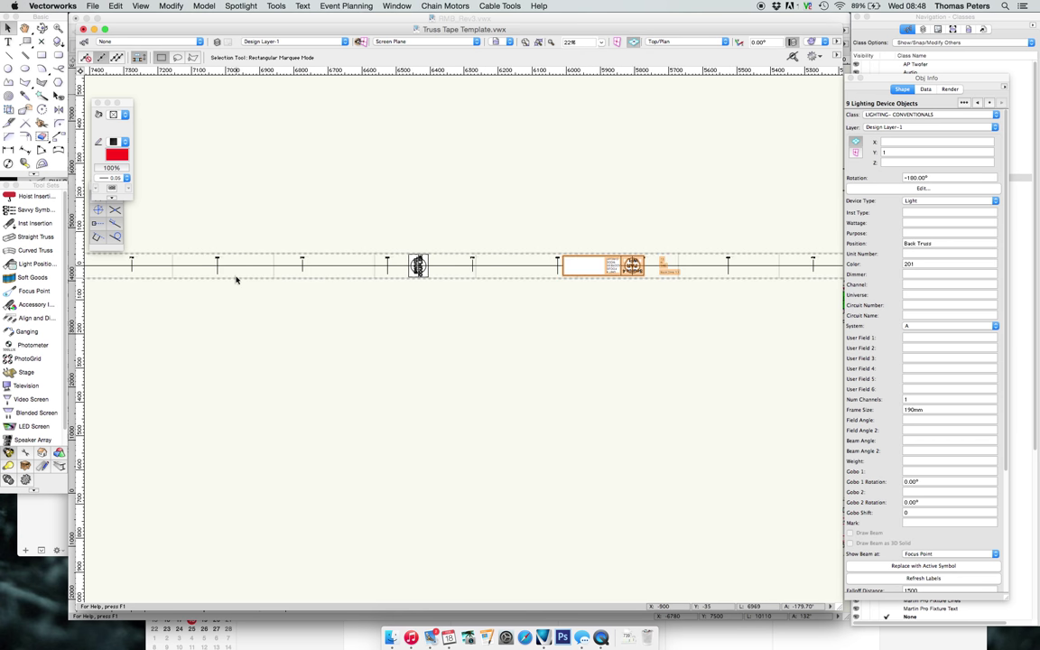
{"action": "left_click", "coordinate": [863, 176]}
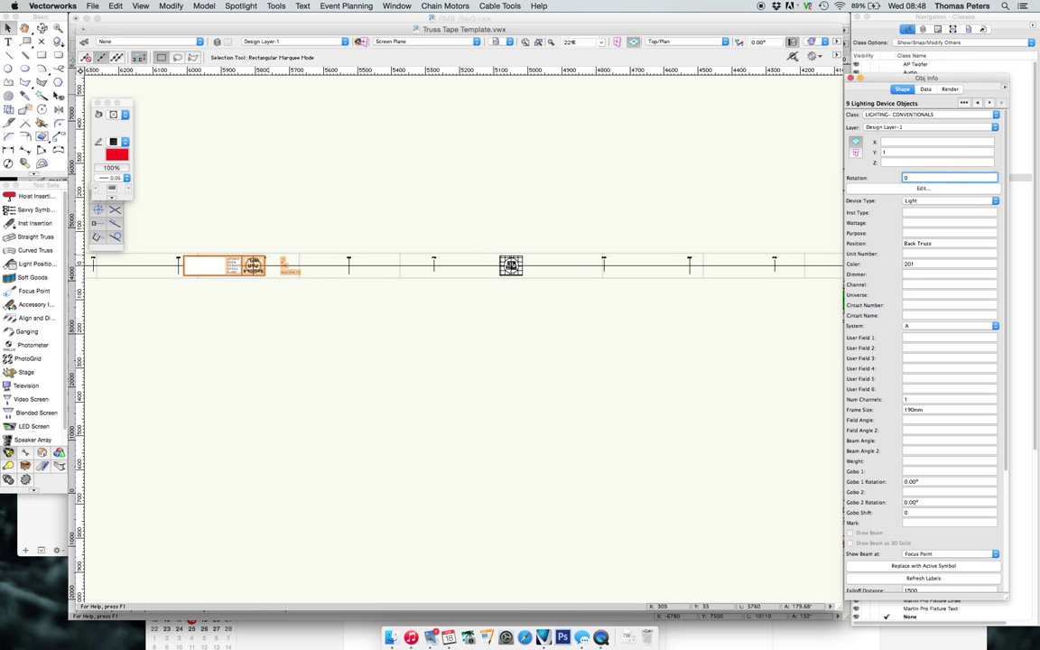
{"action": "type", "text": "0"}
{"action": "key", "text": "Tab"}
{"action": "scroll", "coordinate": [281, 234], "scroll_direction": "up", "scroll_amount": 5}
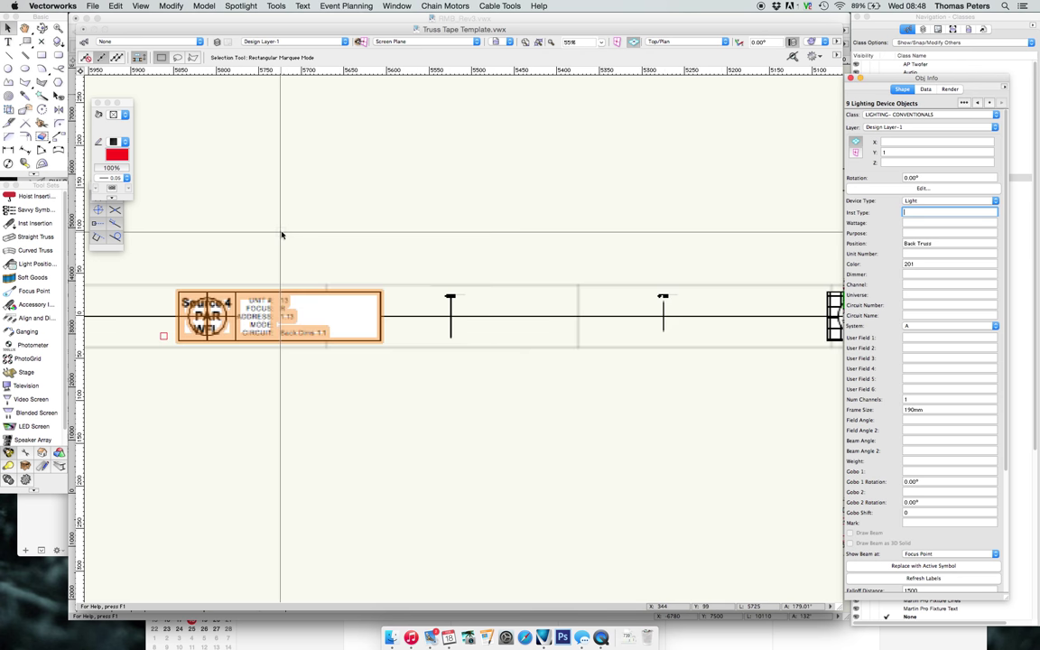
{"action": "scroll", "coordinate": [285, 259], "scroll_direction": "down", "scroll_amount": 1}
{"action": "left_click", "coordinate": [285, 258]}
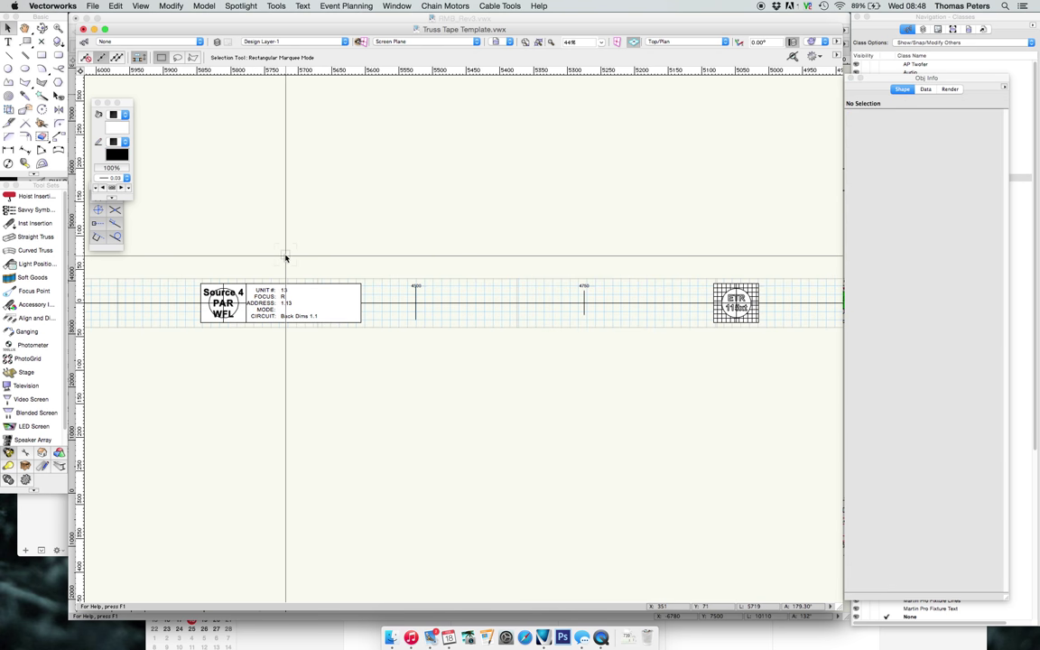
Inspect the orientation and placement of the fixture and motor labels along the whole tape, then return to its titled starting end
{"action": "scroll", "coordinate": [285, 258], "scroll_direction": "right", "scroll_amount": 15}
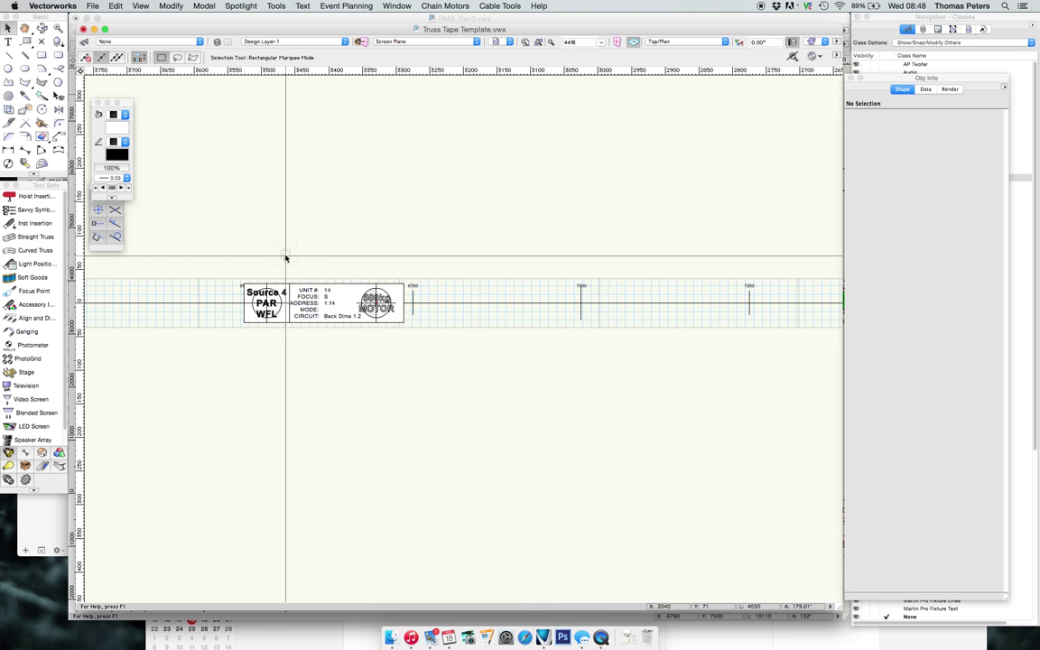
{"action": "scroll", "coordinate": [285, 258], "scroll_direction": "right", "scroll_amount": 11}
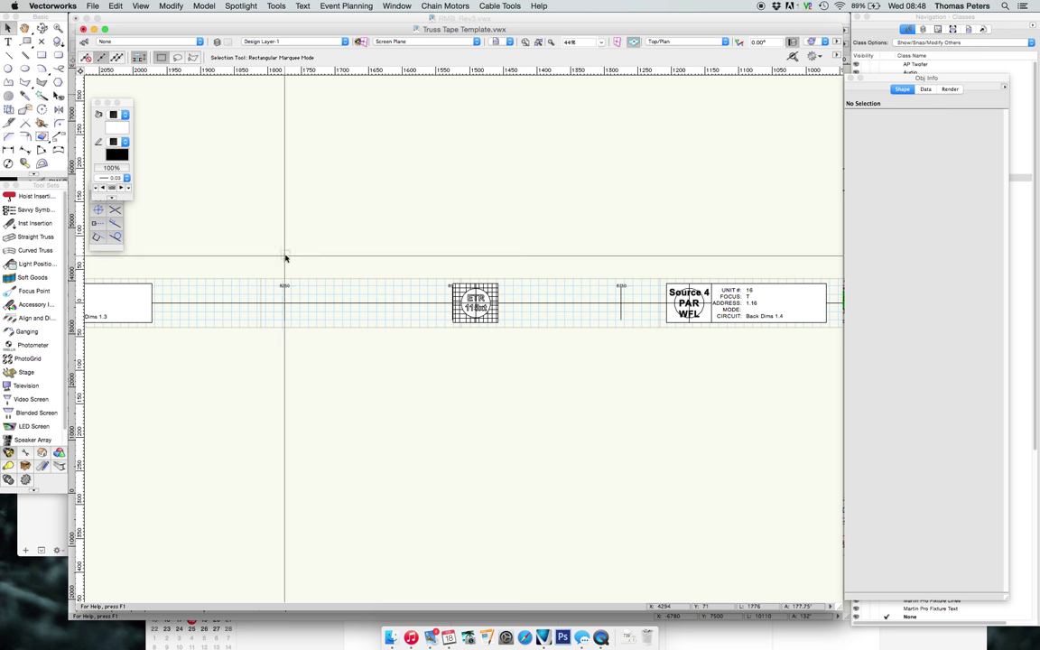
{"action": "scroll", "coordinate": [285, 259], "scroll_direction": "right", "scroll_amount": 15}
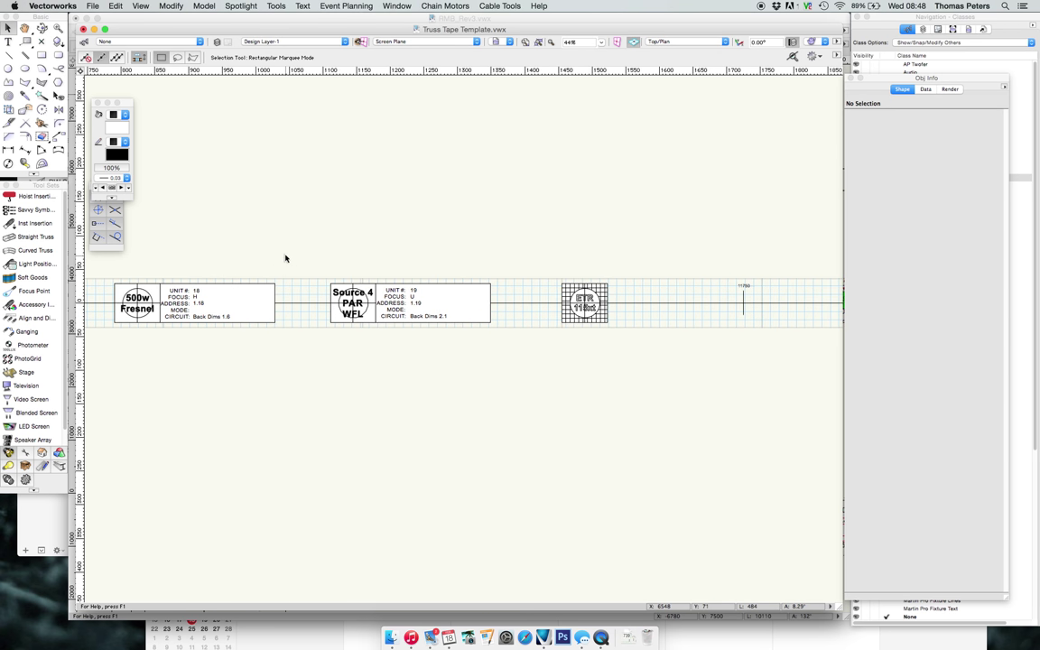
{"action": "scroll", "coordinate": [286, 258], "scroll_direction": "right", "scroll_amount": 15}
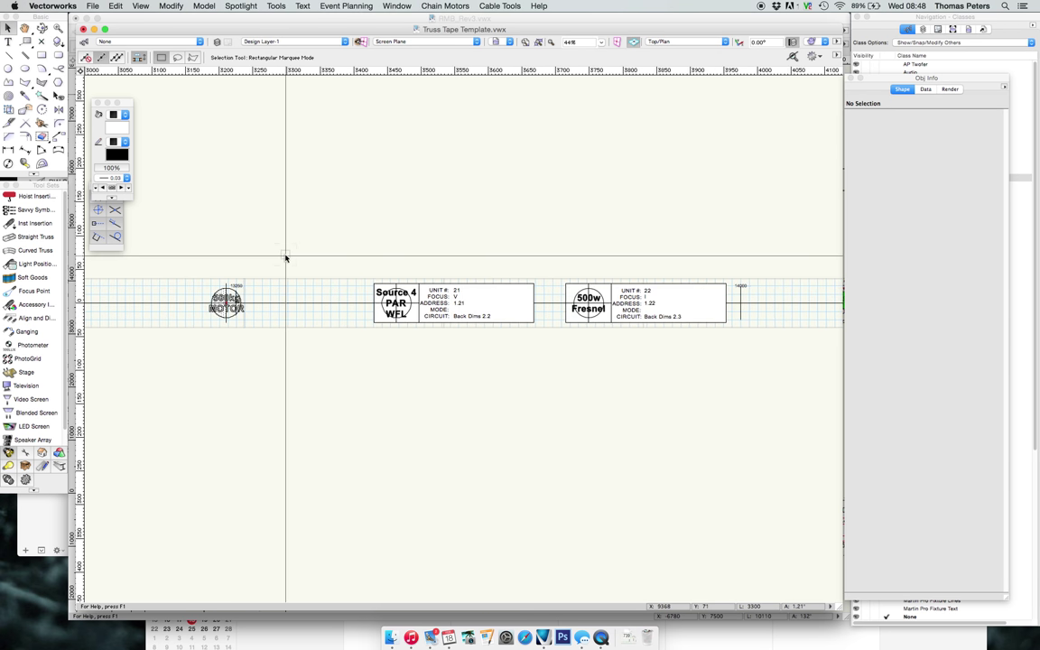
{"action": "scroll", "coordinate": [286, 258], "scroll_direction": "right", "scroll_amount": 15}
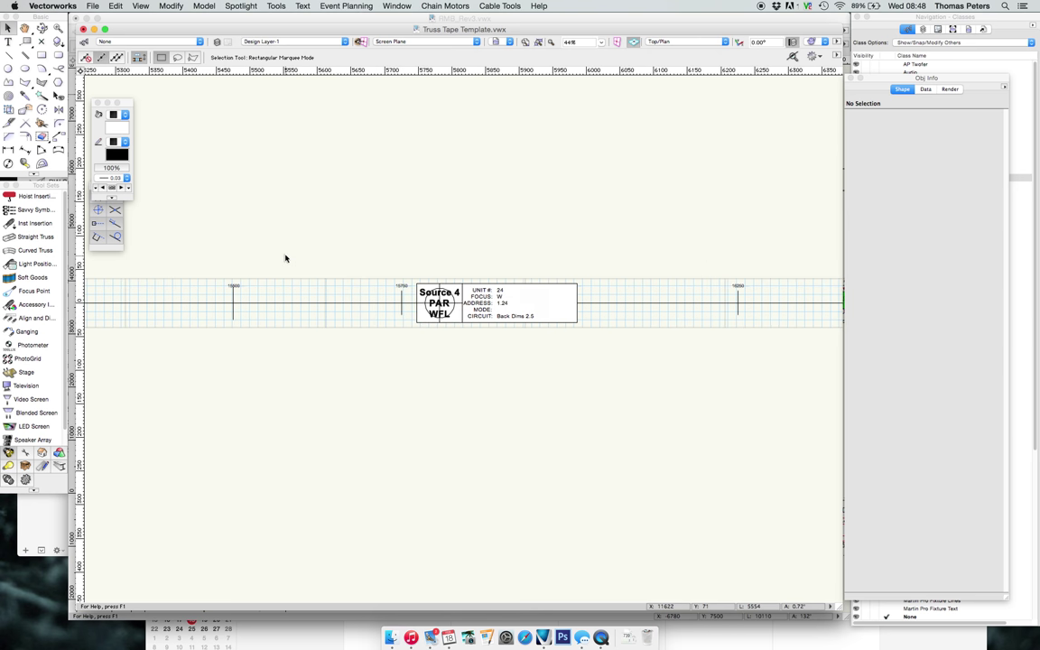
{"action": "scroll", "coordinate": [285, 258], "scroll_direction": "right", "scroll_amount": 15}
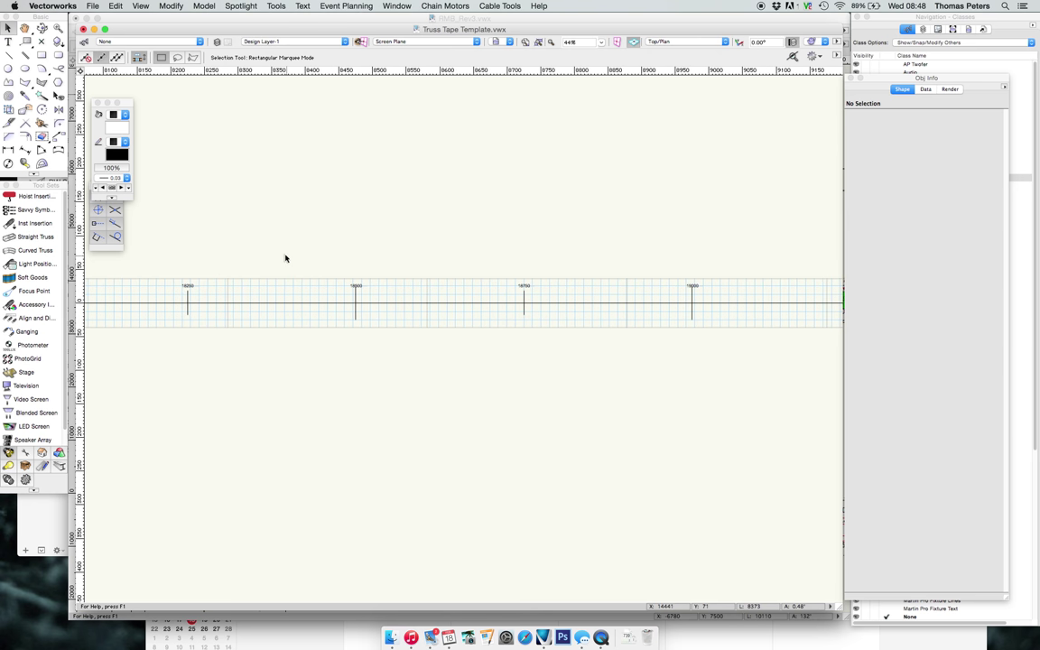
{"action": "scroll", "coordinate": [286, 258], "scroll_direction": "right", "scroll_amount": 8}
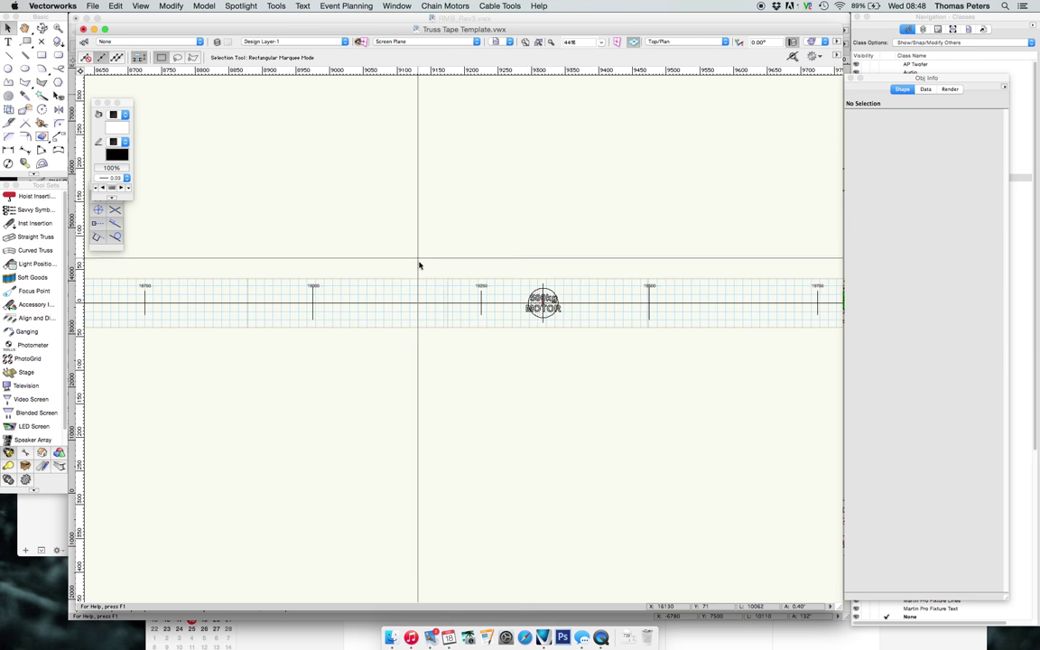
{"action": "scroll", "coordinate": [419, 265], "scroll_direction": "down", "scroll_amount": 6}
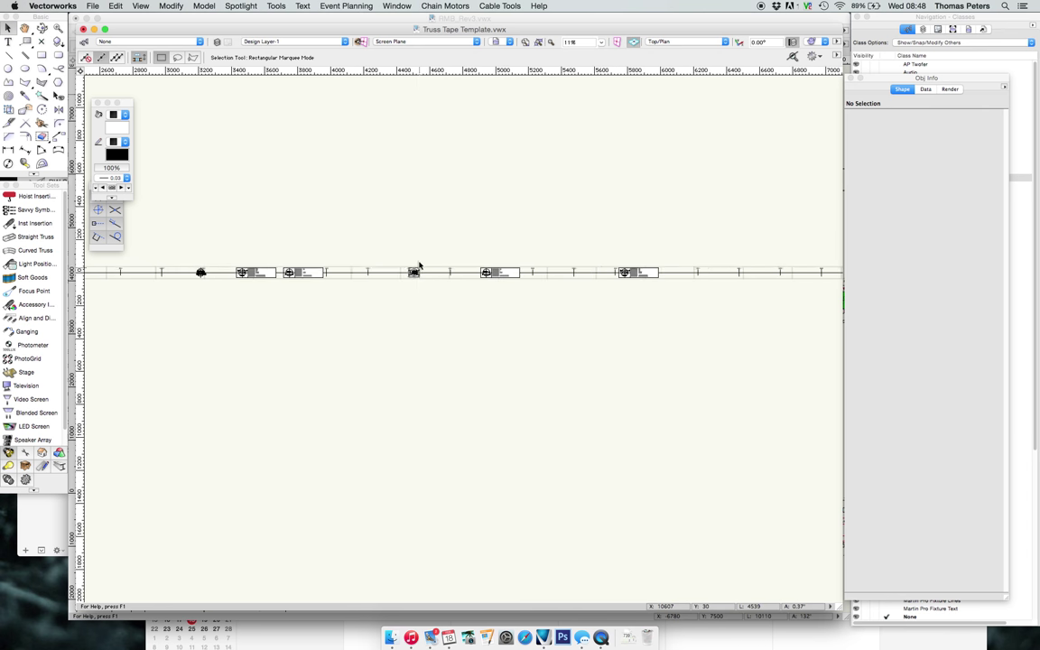
{"action": "scroll", "coordinate": [418, 265], "scroll_direction": "left", "scroll_amount": 20}
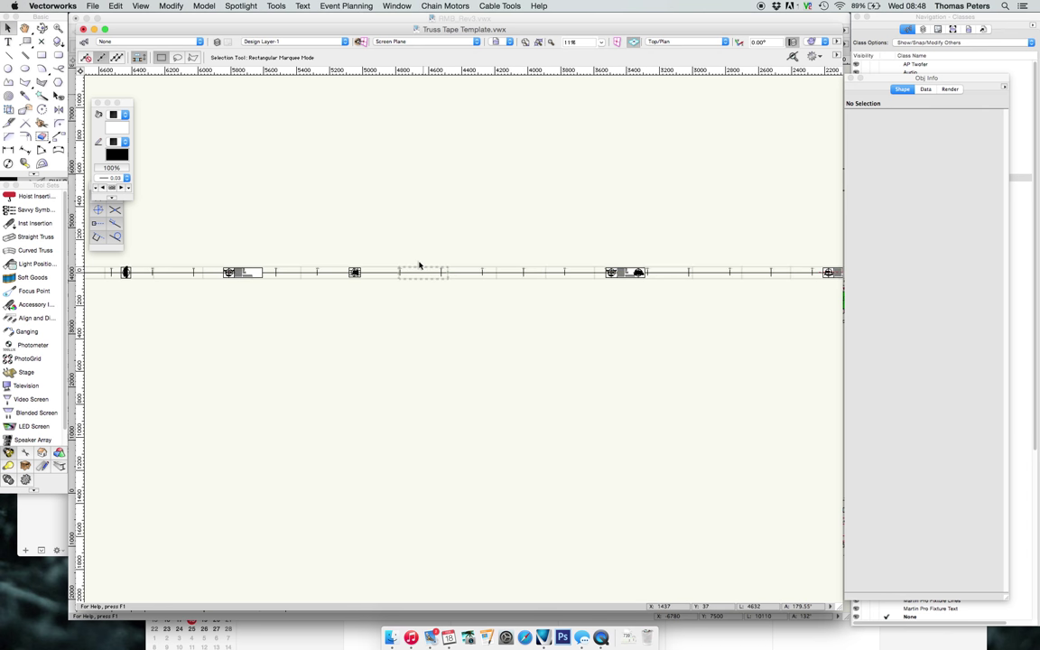
{"action": "scroll", "coordinate": [419, 265], "scroll_direction": "left", "scroll_amount": 15}
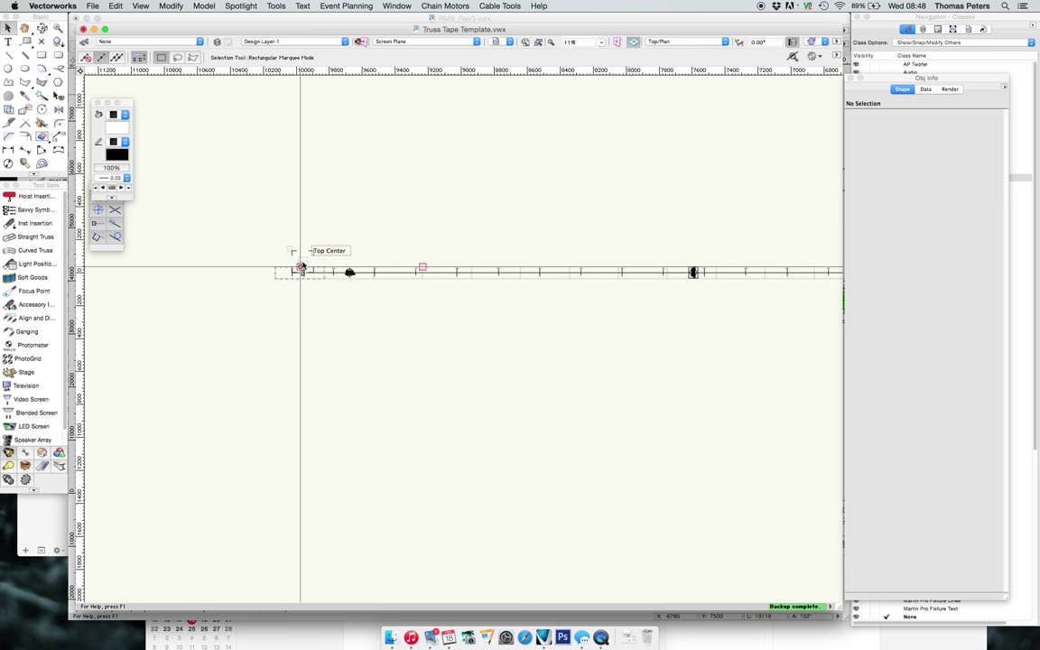
Set up a print of the tape with the T88V printer and the TRUSS TAPES preset
{"action": "left_click", "coordinate": [93, 5]}
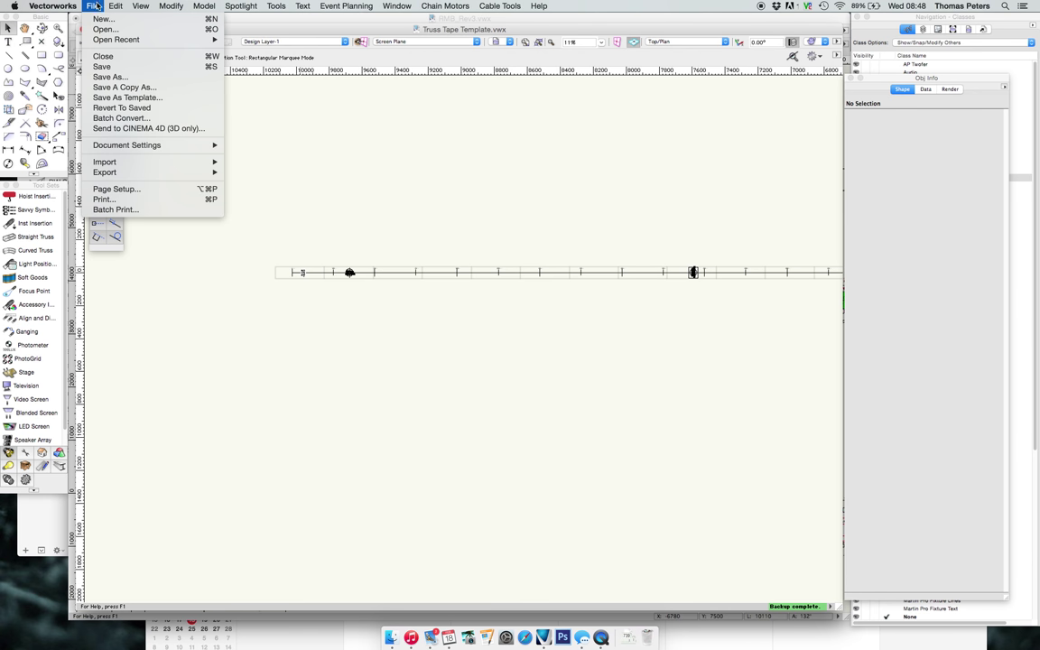
{"action": "left_click", "coordinate": [118, 200]}
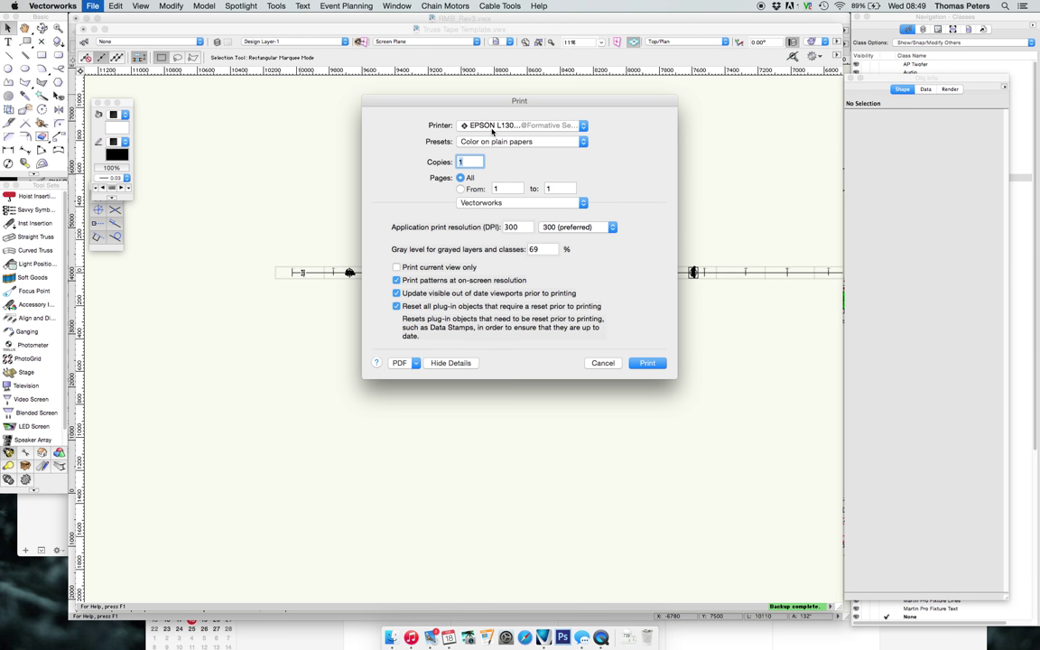
{"action": "left_click", "coordinate": [492, 130]}
{"action": "left_click", "coordinate": [494, 196]}
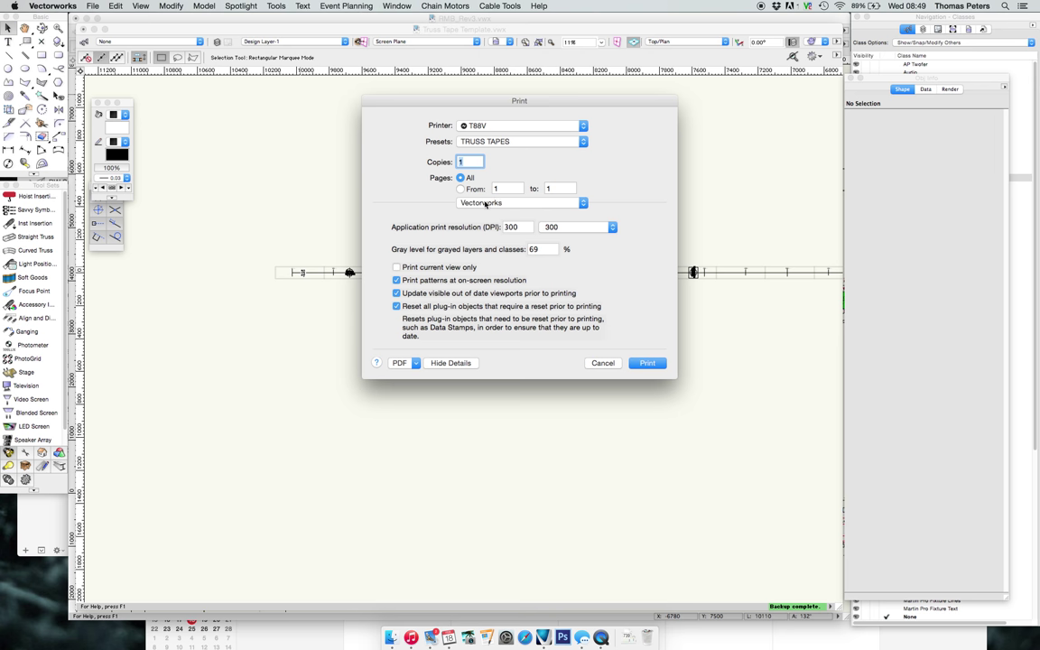
{"action": "left_click", "coordinate": [479, 143]}
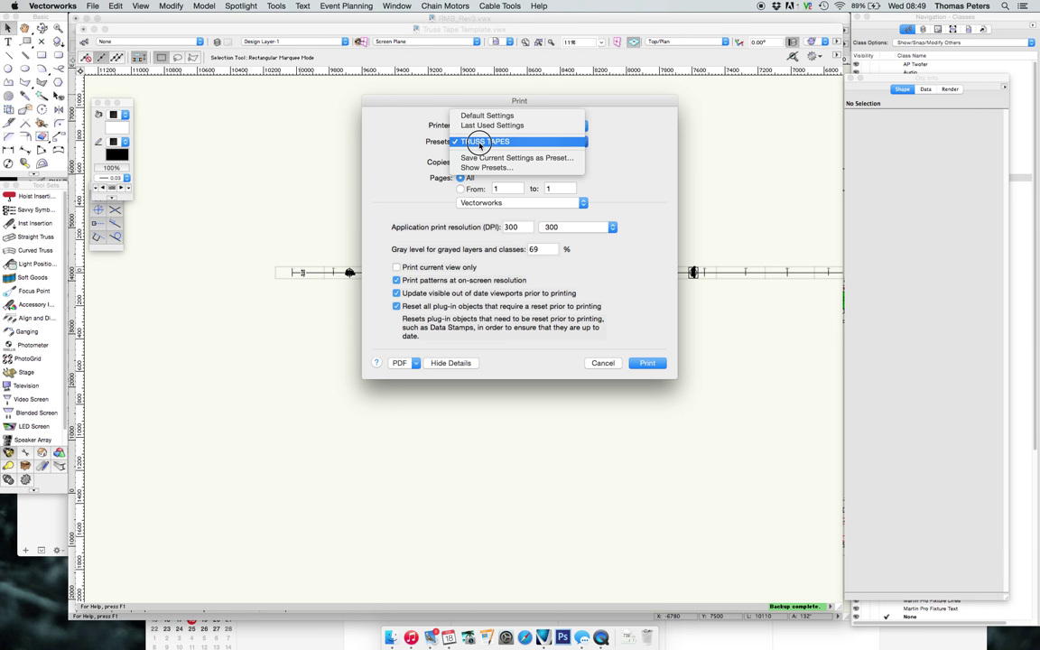
{"action": "left_click", "coordinate": [479, 142]}
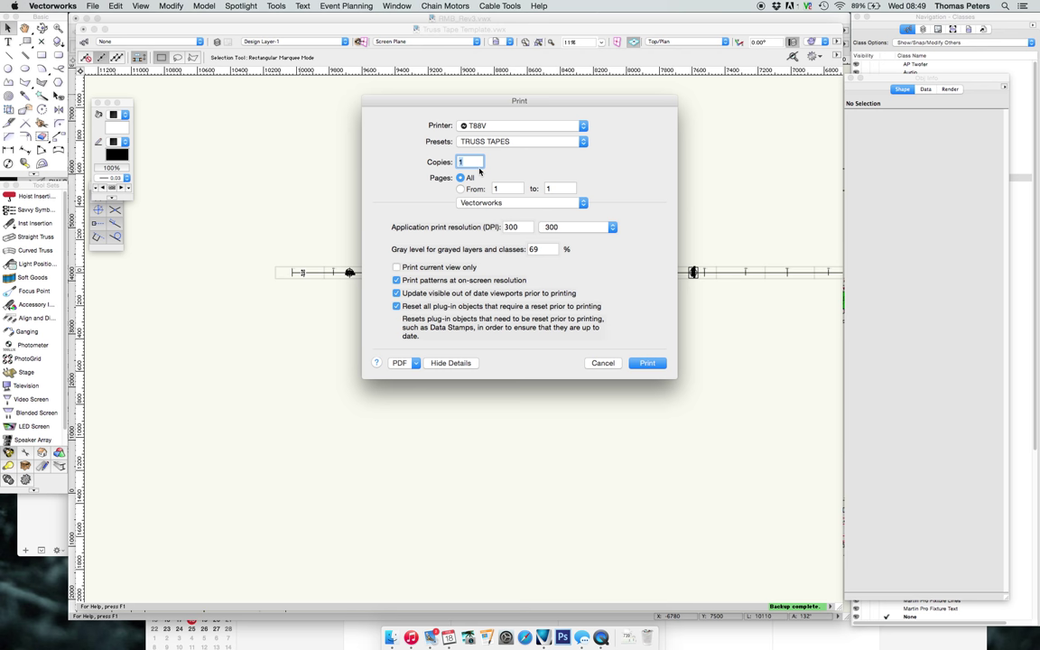
Choose to save the print as a PDF and browse through the 086 RMB project's Drawings to the Rev 3 Prints folder
{"action": "left_click", "coordinate": [404, 363]}
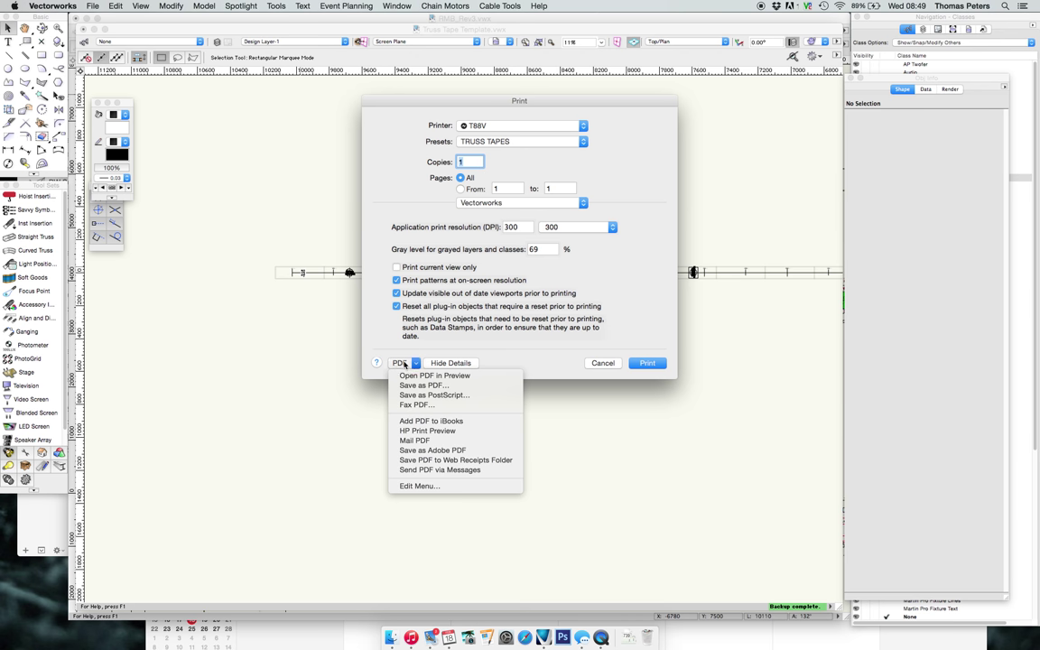
{"action": "left_click", "coordinate": [411, 387]}
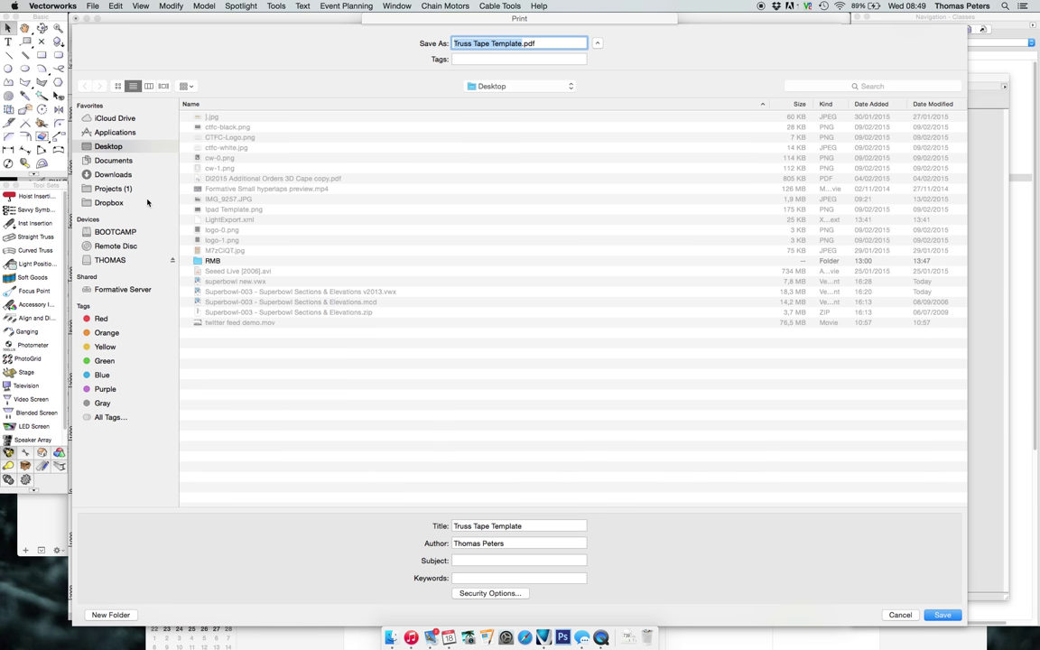
{"action": "left_click", "coordinate": [111, 189]}
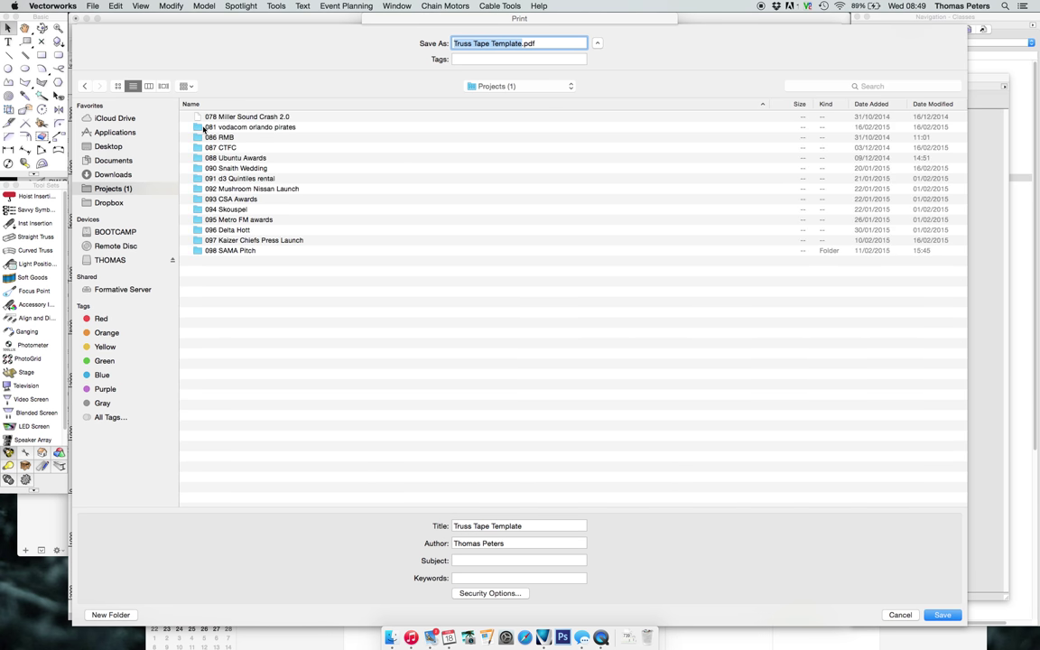
{"action": "double_click", "coordinate": [216, 138]}
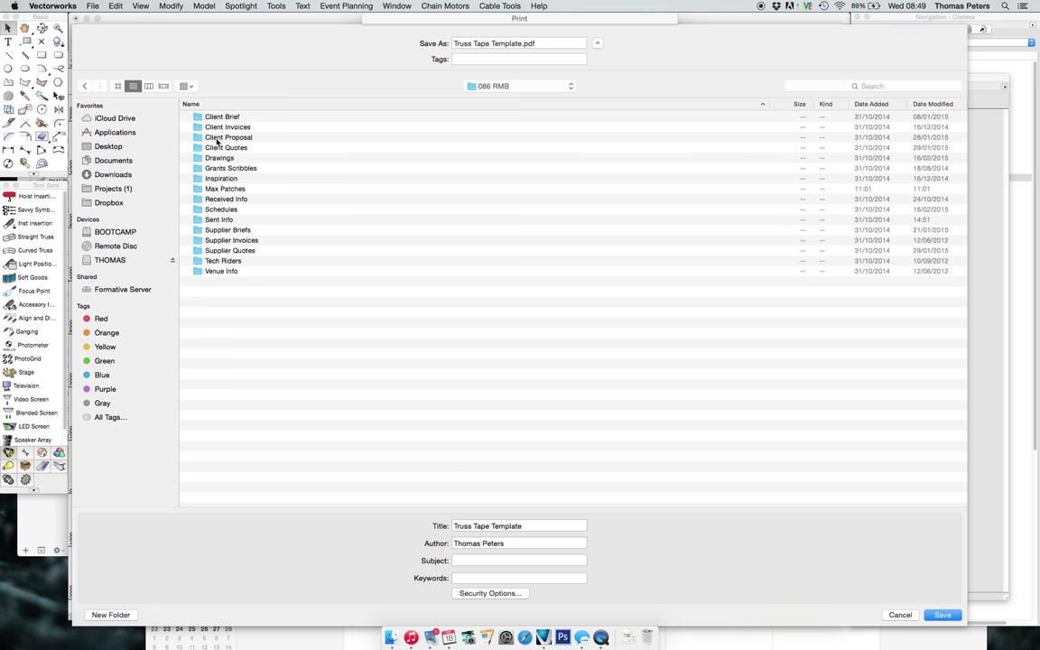
{"action": "left_click", "coordinate": [217, 159]}
{"action": "double_click", "coordinate": [218, 160]}
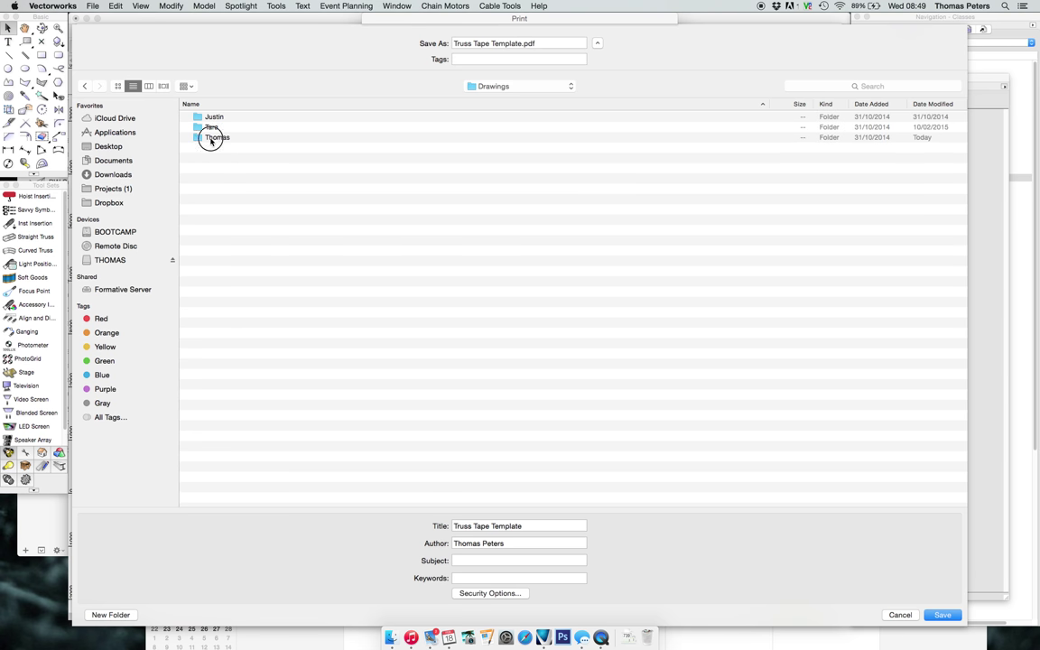
{"action": "double_click", "coordinate": [213, 137]}
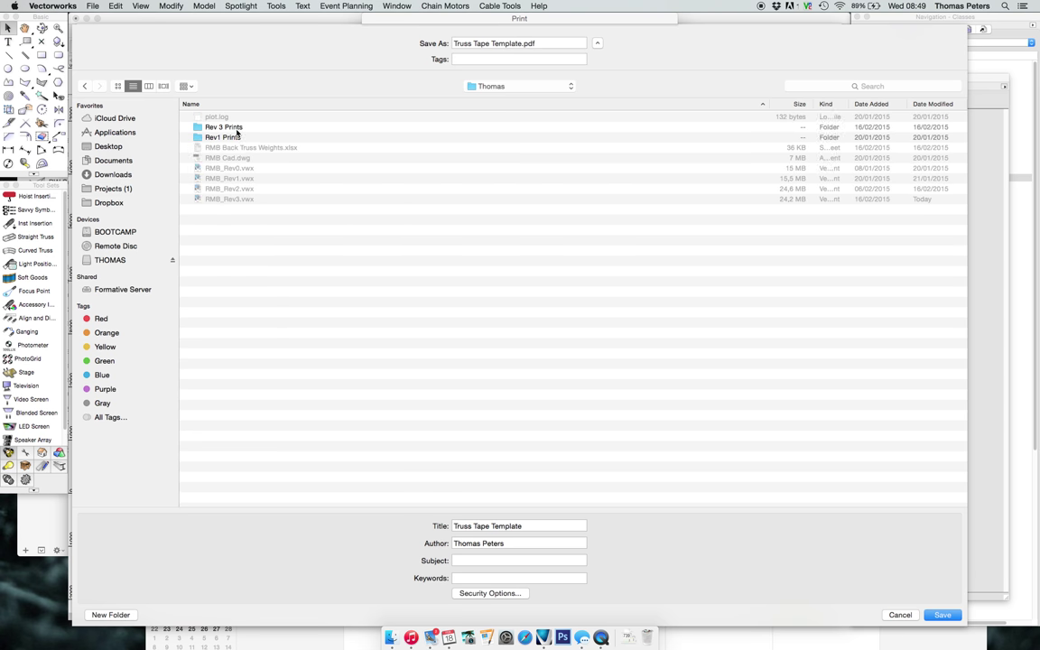
{"action": "double_click", "coordinate": [234, 128]}
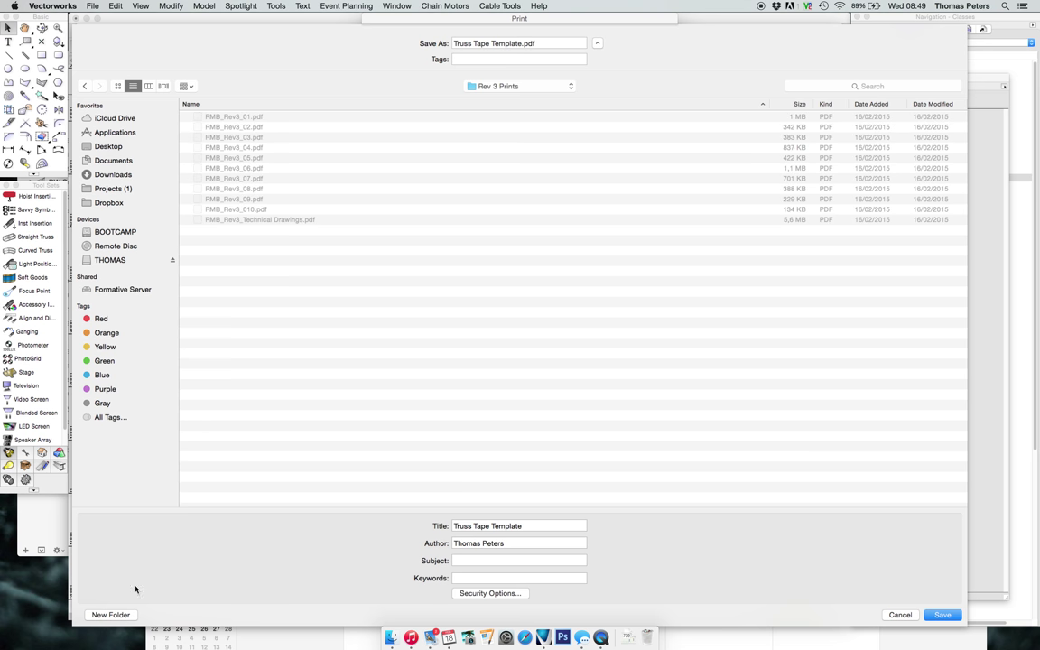
Create a folder named TRUSS TAPES inside the Rev 3 Prints folder for the PDF
{"action": "left_click", "coordinate": [123, 615]}
{"action": "type", "text": "TRUSS T"}
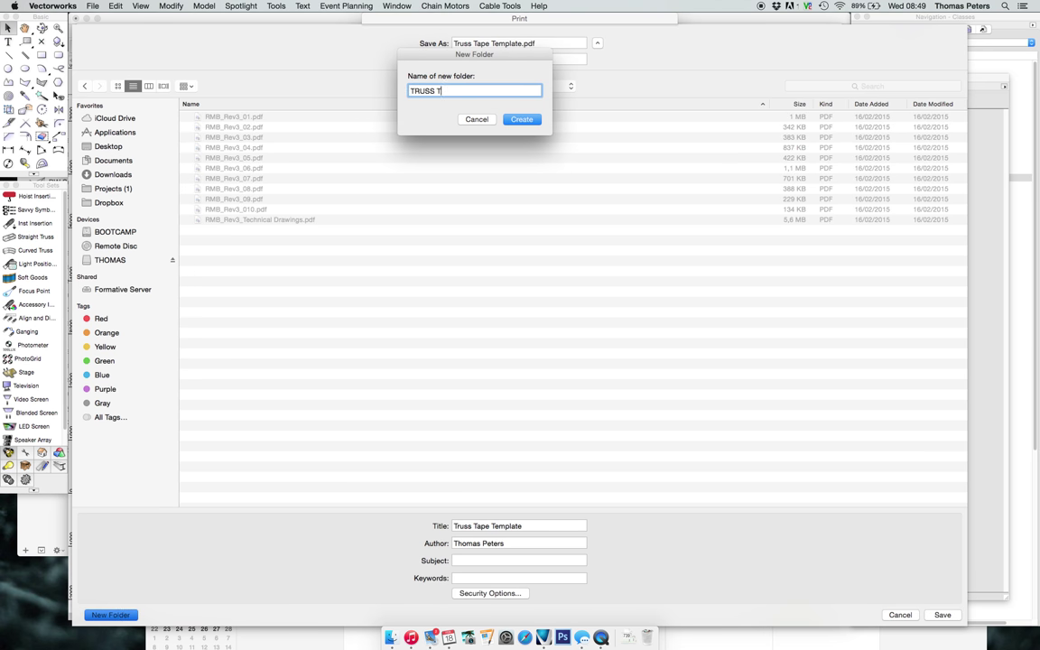
{"action": "type", "text": "APES"}
{"action": "left_click", "coordinate": [516, 120]}
Name the PDF Back truss and save it in the TRUSS TAPES folder
{"action": "left_click", "coordinate": [494, 43]}
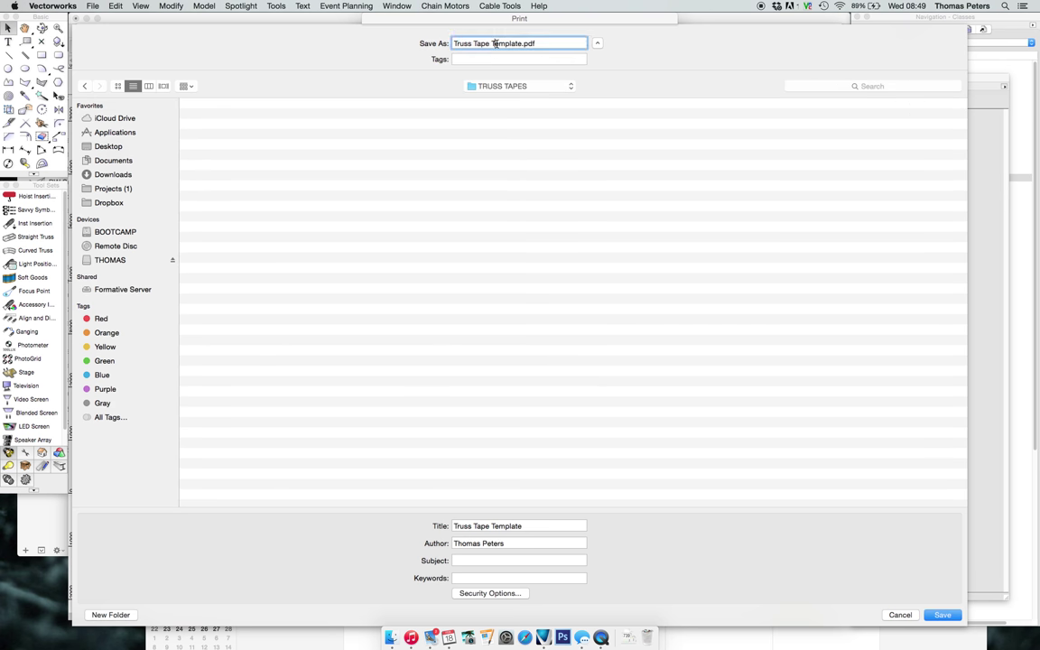
{"action": "key", "text": "super+a"}
{"action": "type", "text": "B"}
{"action": "key", "text": "Return"}
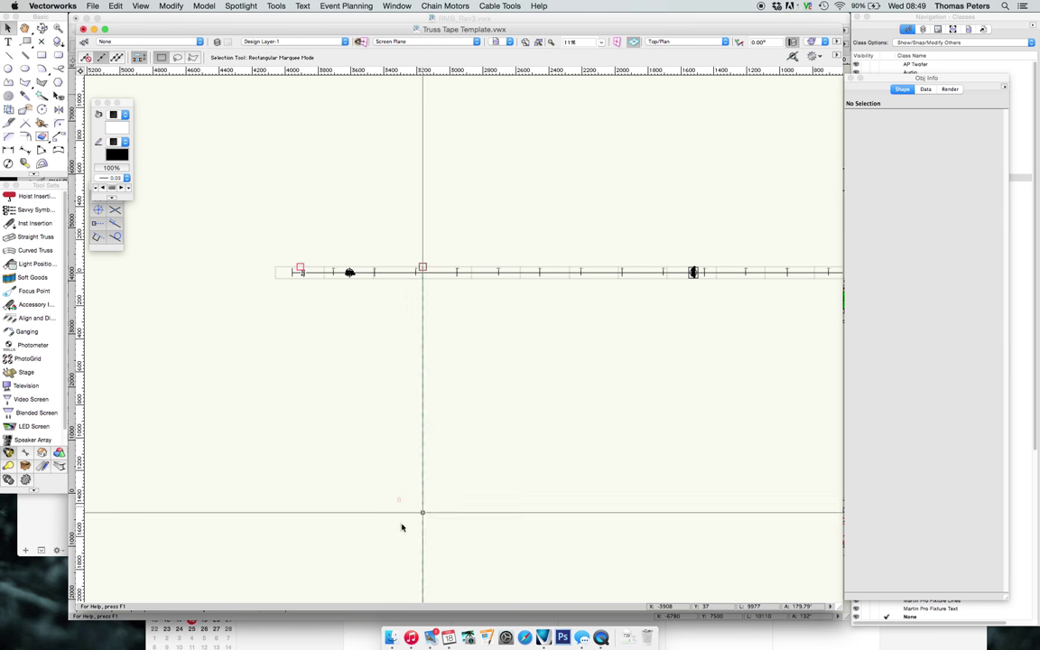
Switch to Finder and browse from the 086 RMB project's Drawings through Rev 3 Prints to the TRUSS TAPES folder
{"action": "left_click", "coordinate": [390, 638]}
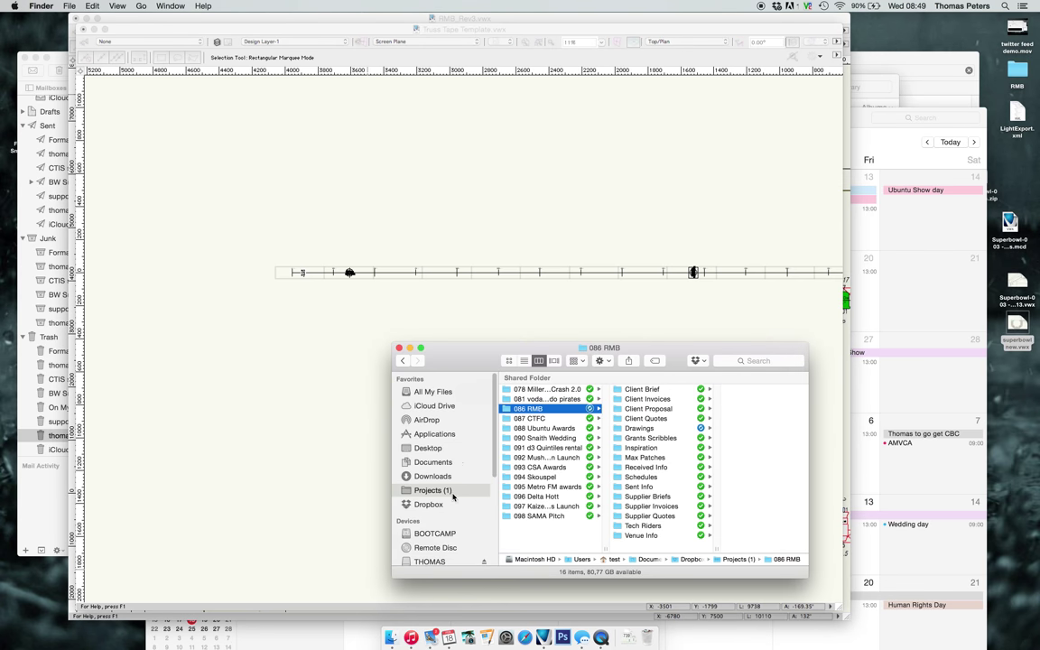
{"action": "left_click", "coordinate": [643, 428]}
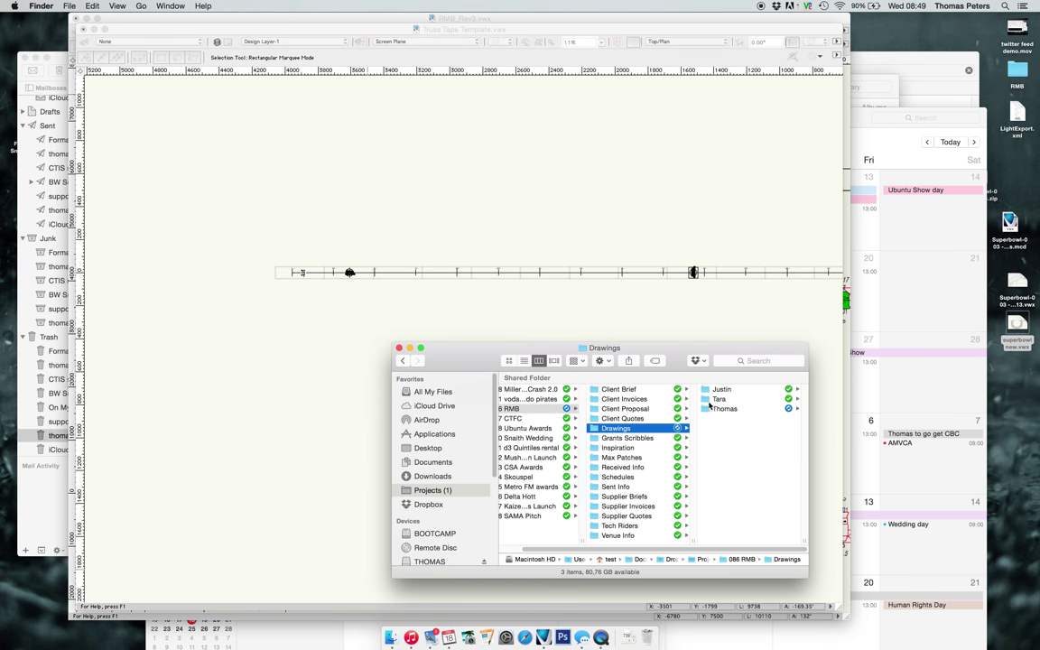
{"action": "left_click", "coordinate": [713, 408]}
{"action": "left_click", "coordinate": [720, 400]}
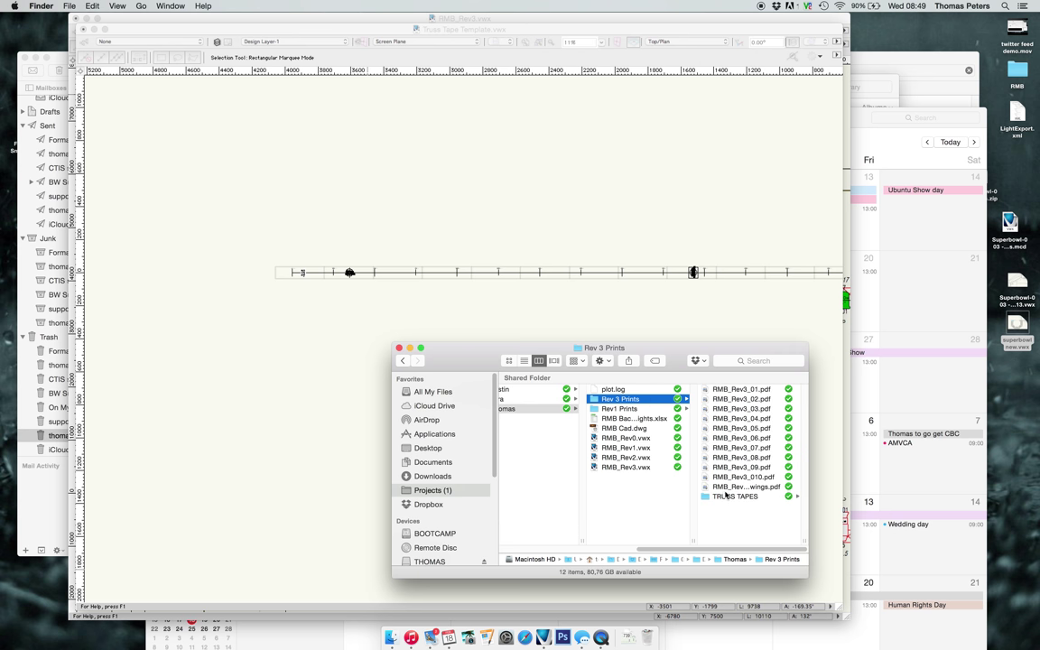
{"action": "left_click", "coordinate": [724, 490]}
{"action": "key", "text": "Down"}
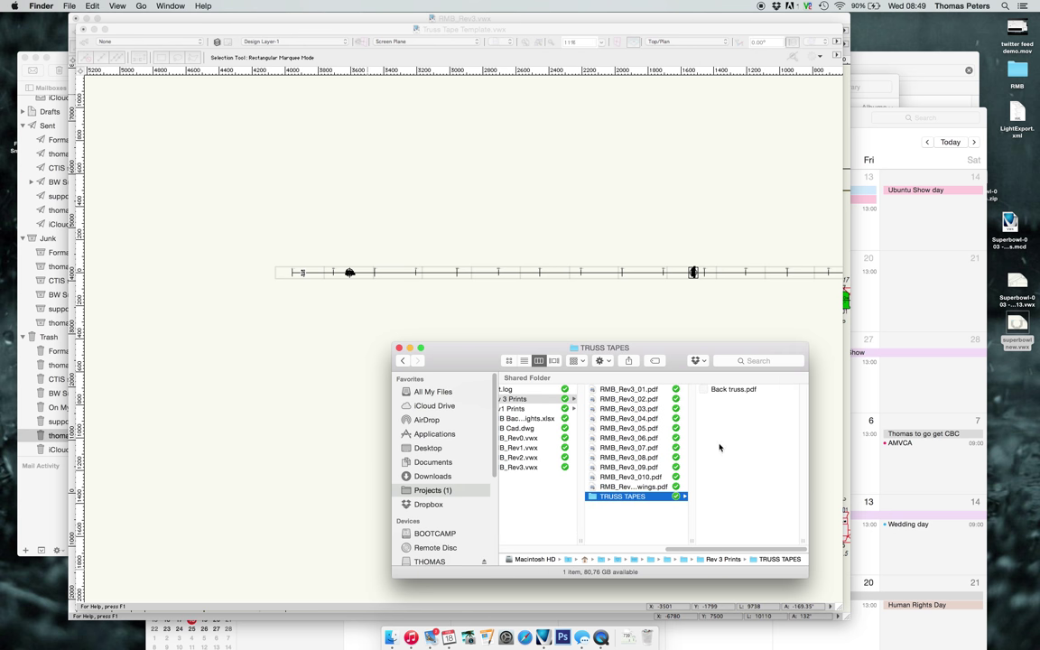
Preview Back truss.pdf in Quick Look, examining the distance marks and the fixture and motor labels page by page, and close the preview
{"action": "left_click", "coordinate": [725, 393]}
{"action": "key", "text": "space"}
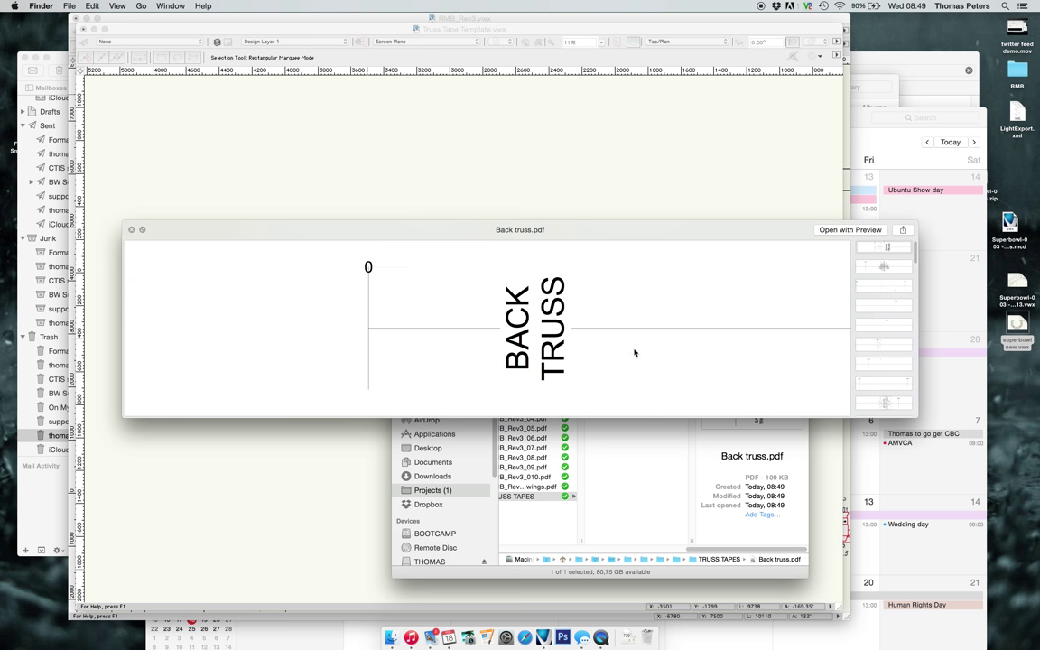
{"action": "scroll", "coordinate": [635, 353], "scroll_direction": "down", "scroll_amount": 10}
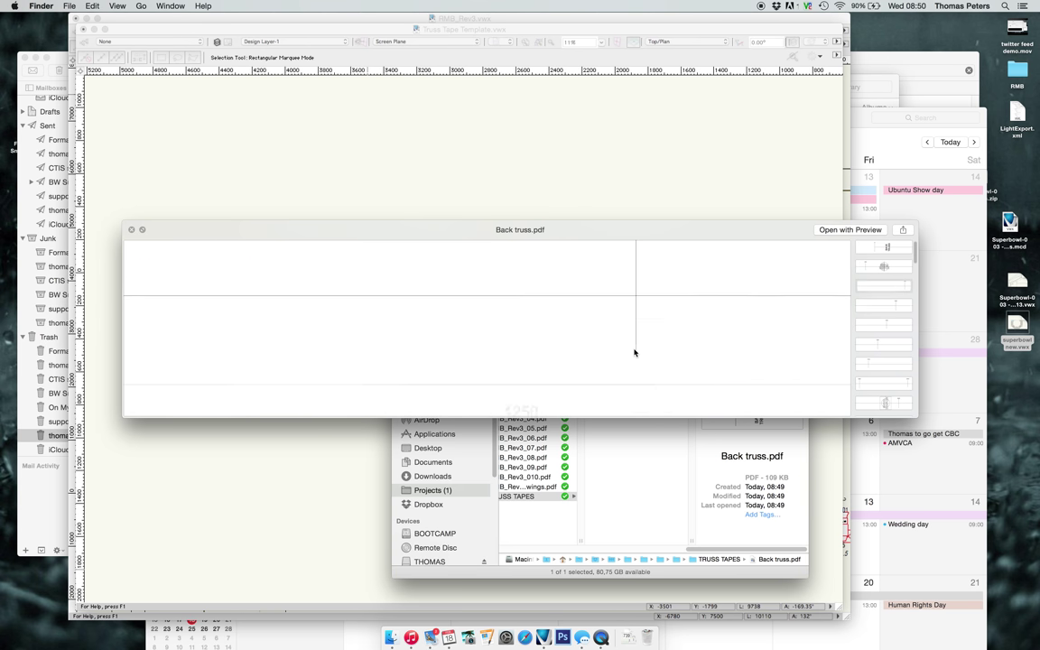
{"action": "scroll", "coordinate": [635, 353], "scroll_direction": "down", "scroll_amount": 10}
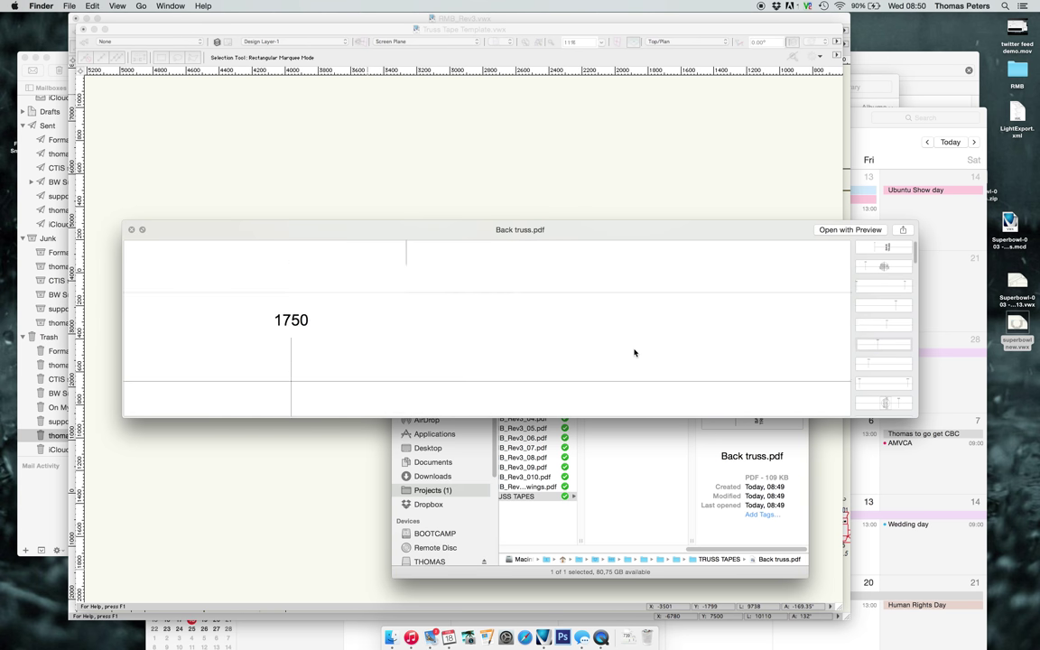
{"action": "scroll", "coordinate": [634, 353], "scroll_direction": "down", "scroll_amount": 10}
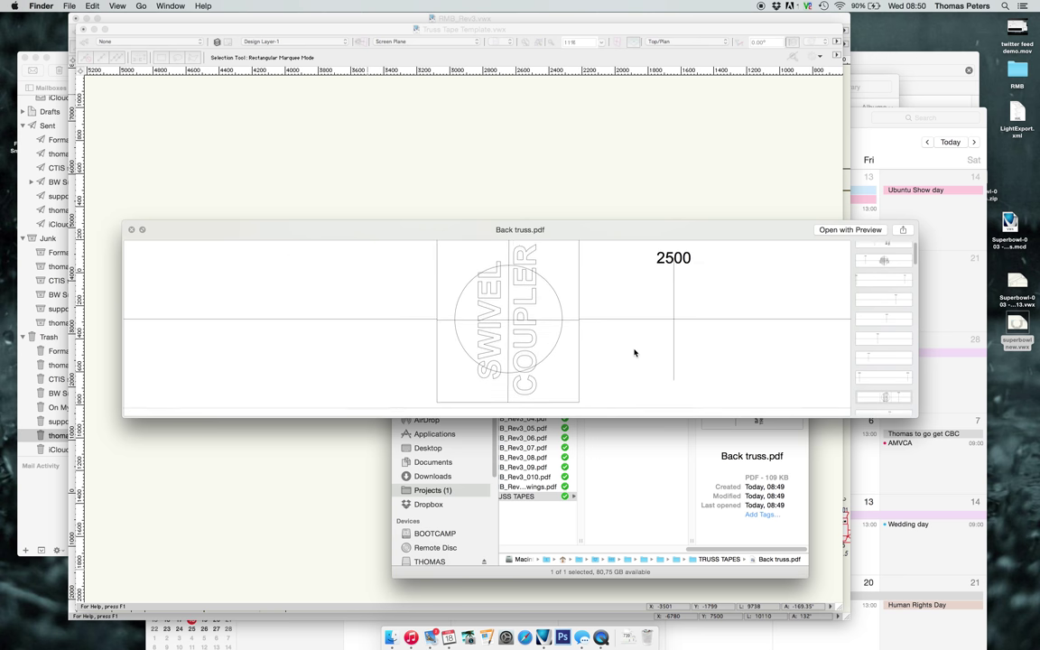
{"action": "scroll", "coordinate": [635, 353], "scroll_direction": "down", "scroll_amount": 10}
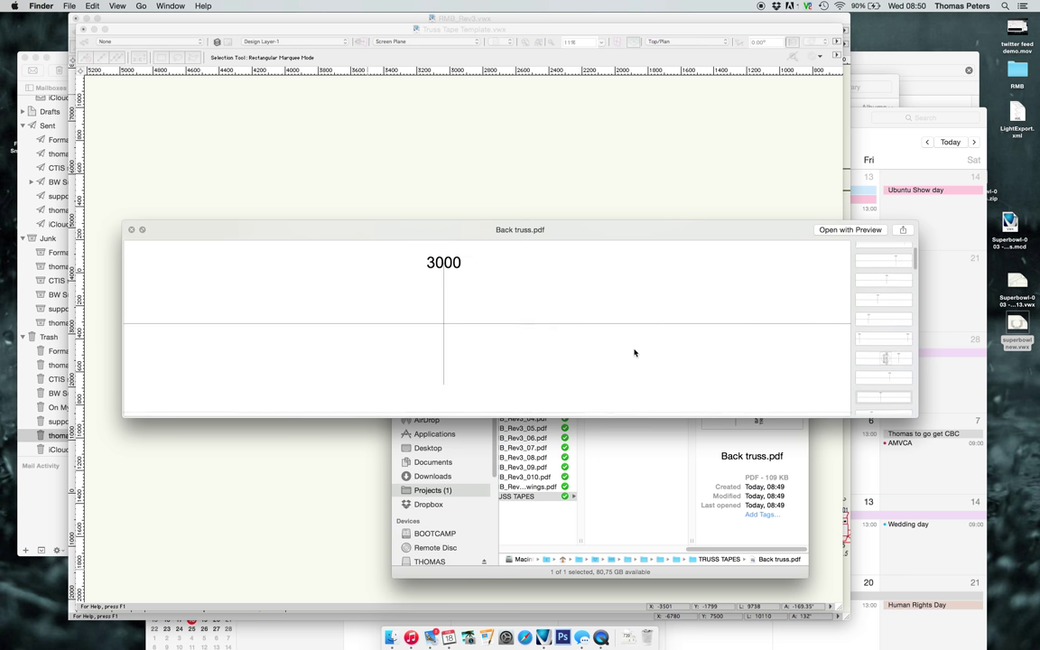
{"action": "scroll", "coordinate": [635, 353], "scroll_direction": "down", "scroll_amount": 10}
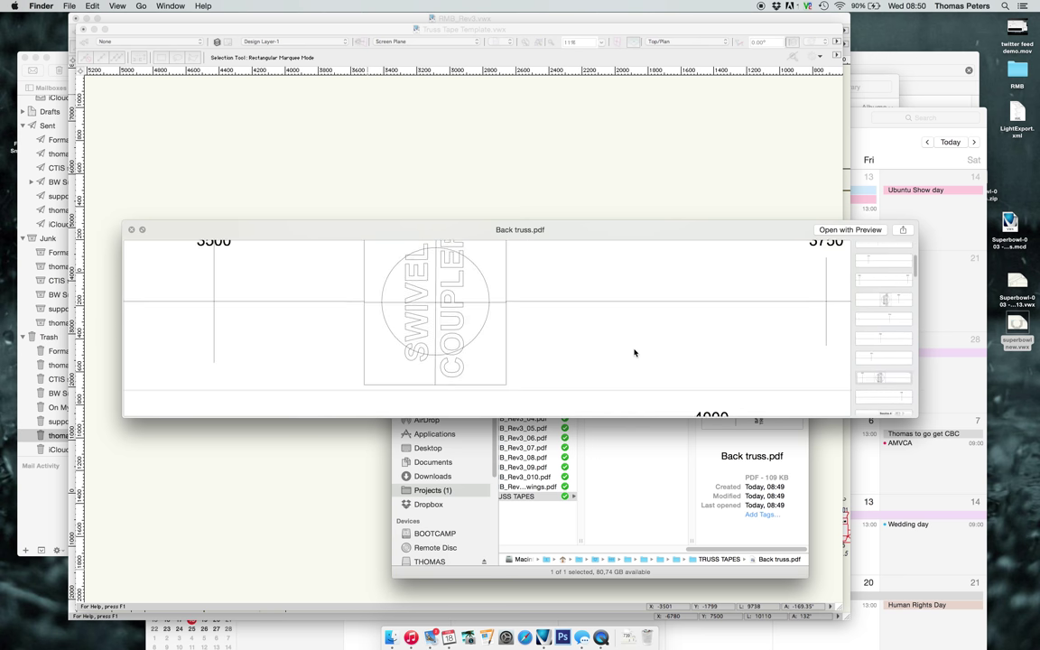
{"action": "scroll", "coordinate": [635, 353], "scroll_direction": "down", "scroll_amount": 10}
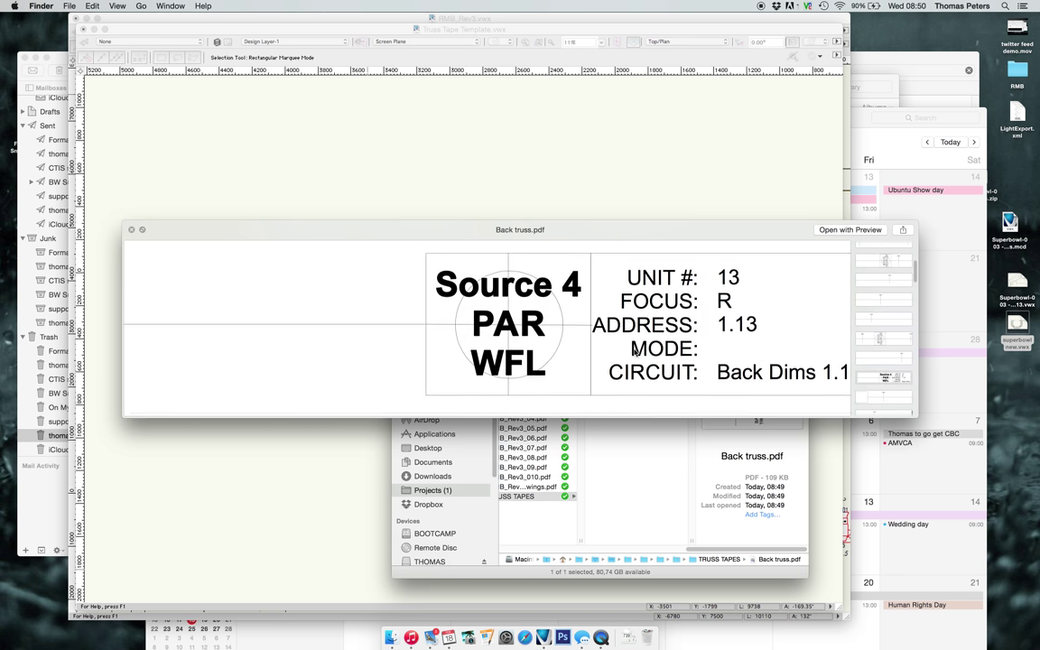
{"action": "scroll", "coordinate": [635, 353], "scroll_direction": "up", "scroll_amount": 1}
{"action": "scroll", "coordinate": [699, 354], "scroll_direction": "down", "scroll_amount": 10}
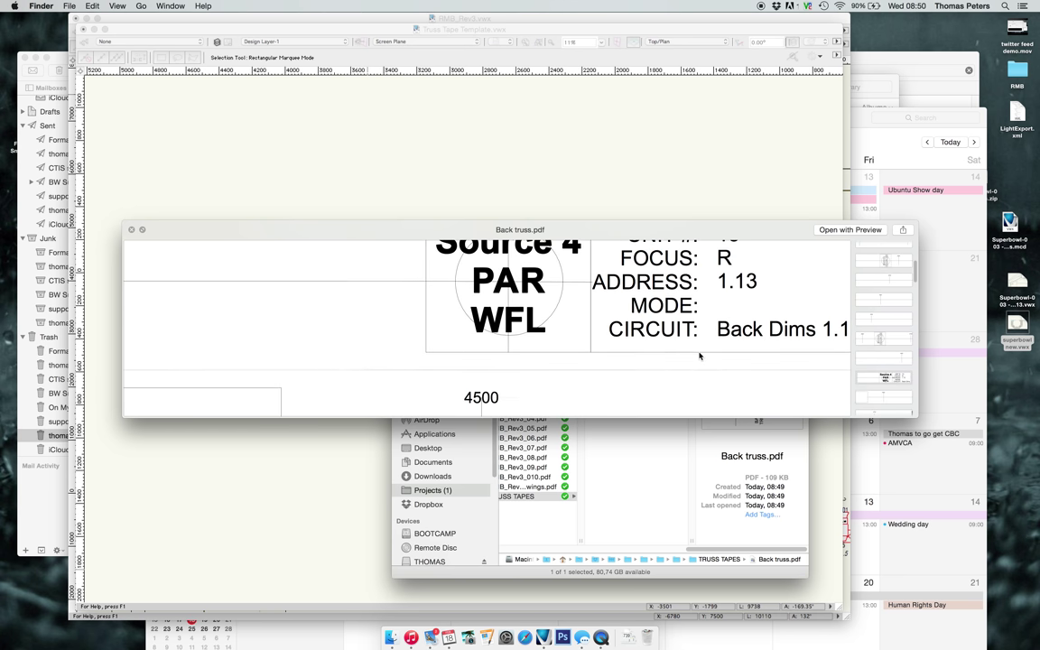
{"action": "scroll", "coordinate": [699, 355], "scroll_direction": "down", "scroll_amount": 2}
{"action": "scroll", "coordinate": [699, 355], "scroll_direction": "up", "scroll_amount": 2}
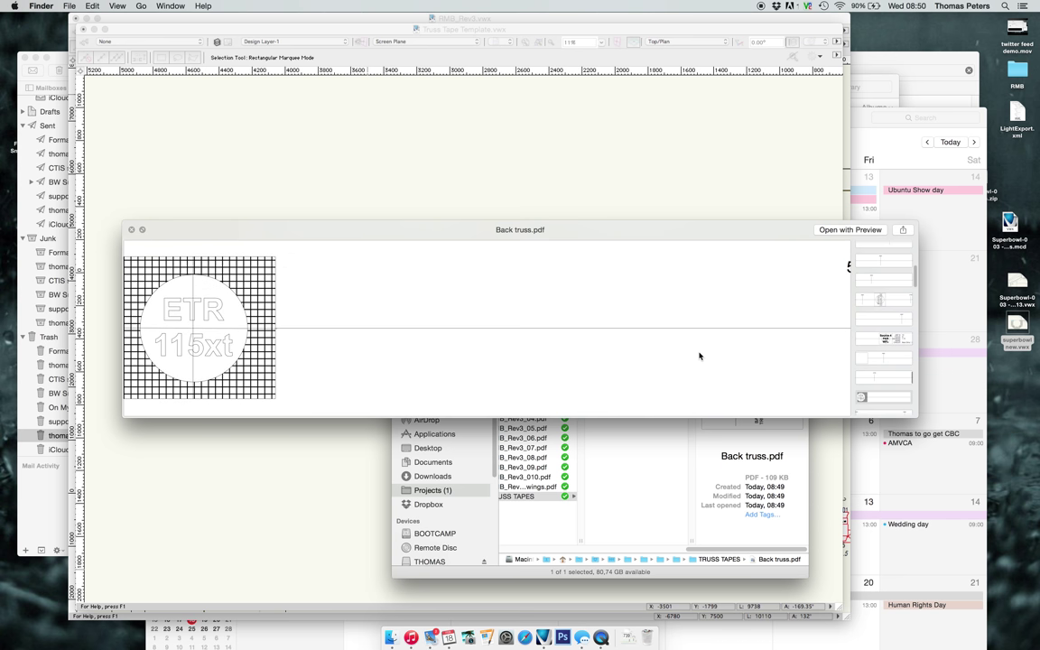
{"action": "scroll", "coordinate": [698, 355], "scroll_direction": "down", "scroll_amount": 15}
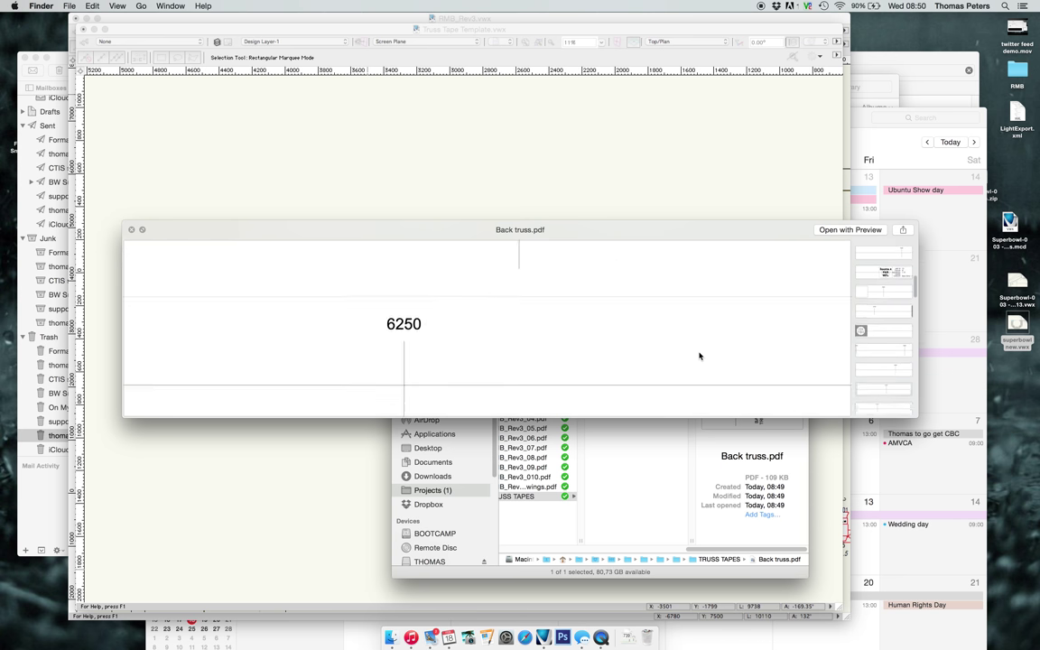
{"action": "scroll", "coordinate": [699, 355], "scroll_direction": "down", "scroll_amount": 10}
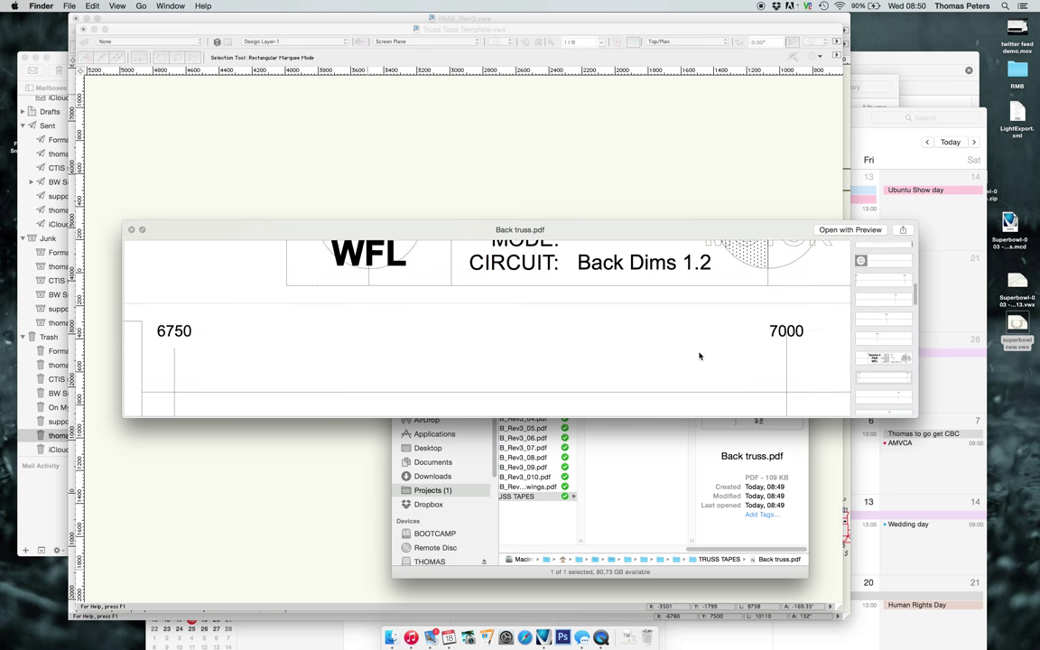
{"action": "key", "text": "space"}
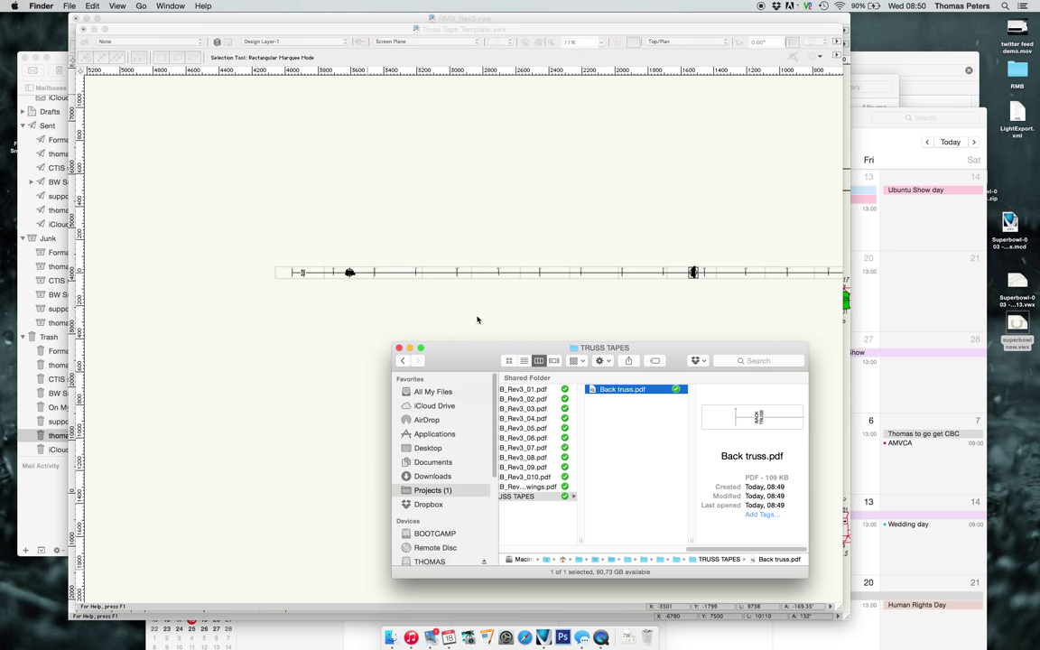
Open Back truss.pdf in Preview and set up its print with the T88V printer and Roll Paper 80 x 297 mm
{"action": "key", "text": "super+o"}
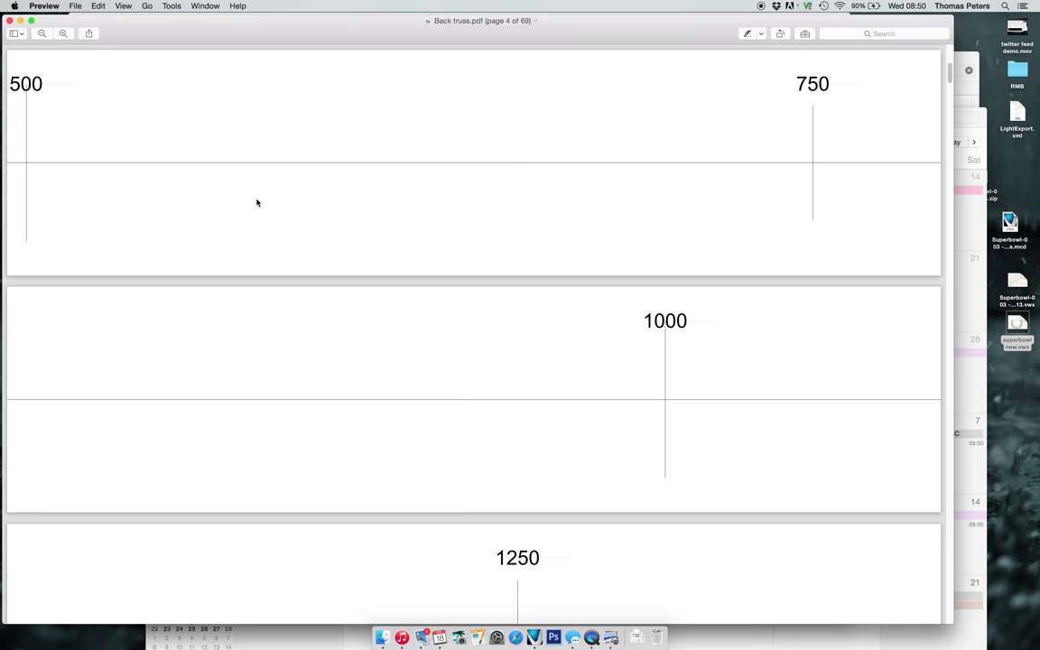
{"action": "left_click", "coordinate": [75, 5]}
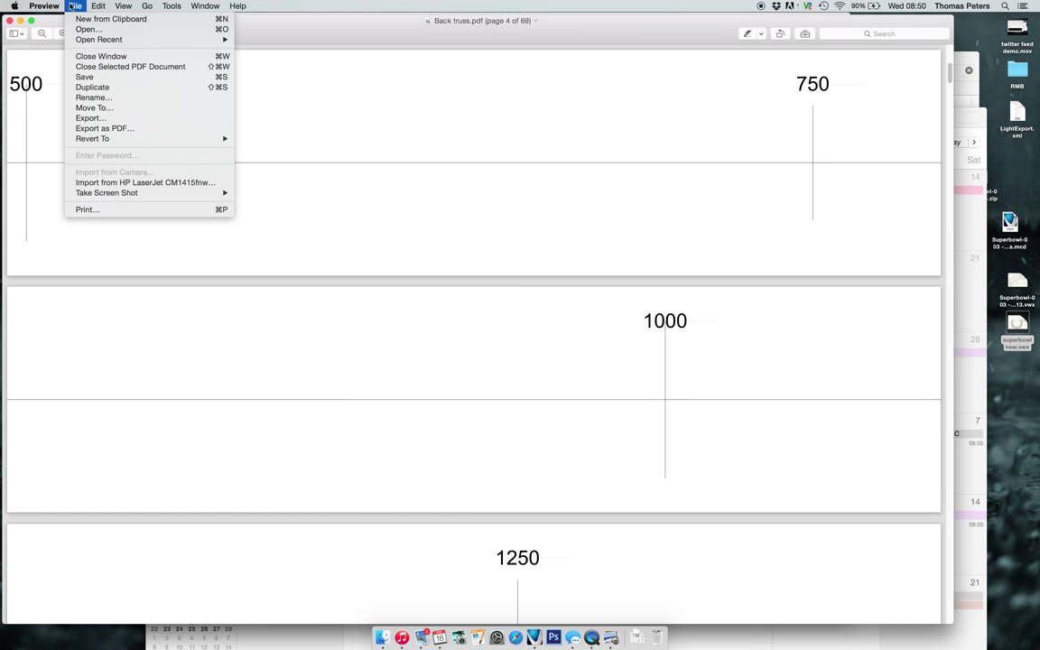
{"action": "left_click", "coordinate": [98, 209]}
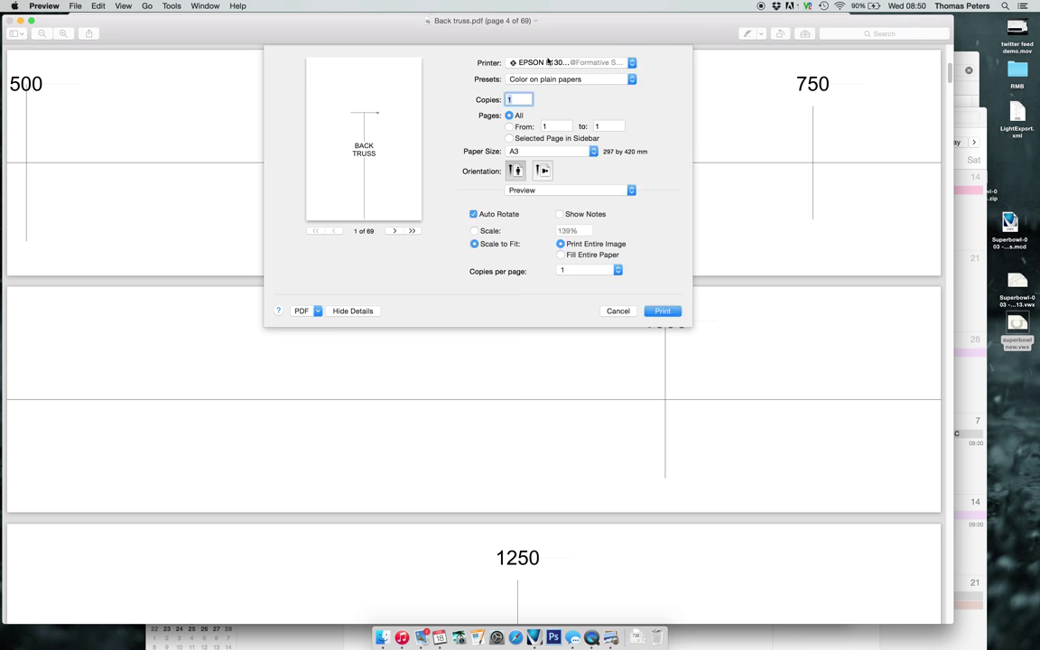
{"action": "left_click", "coordinate": [571, 63]}
{"action": "left_click", "coordinate": [538, 133]}
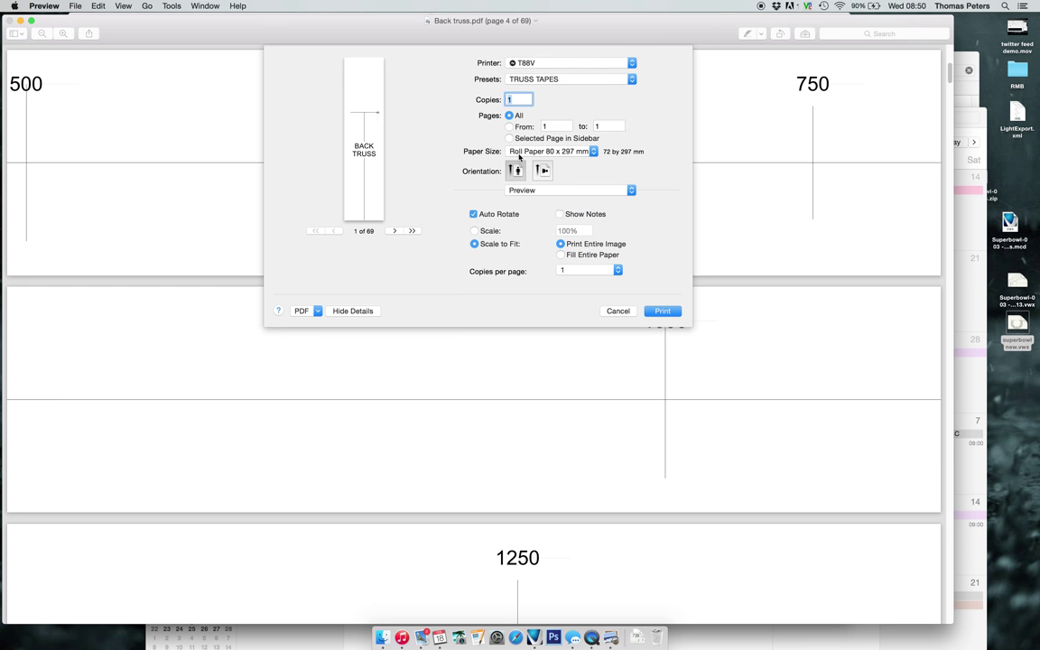
{"action": "left_click", "coordinate": [519, 154]}
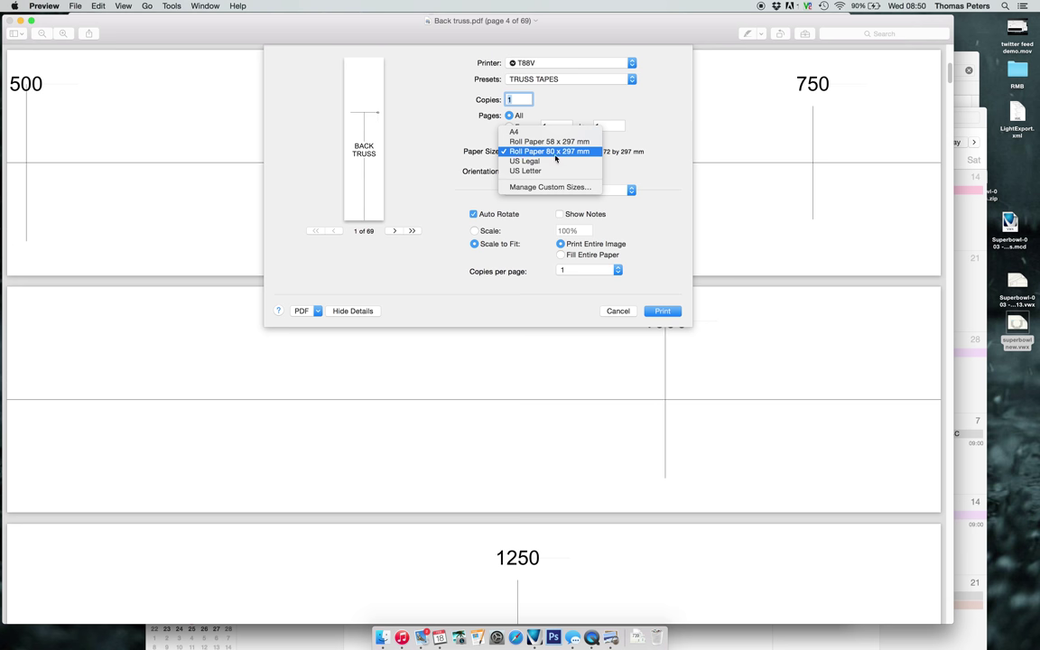
{"action": "left_click", "coordinate": [555, 151]}
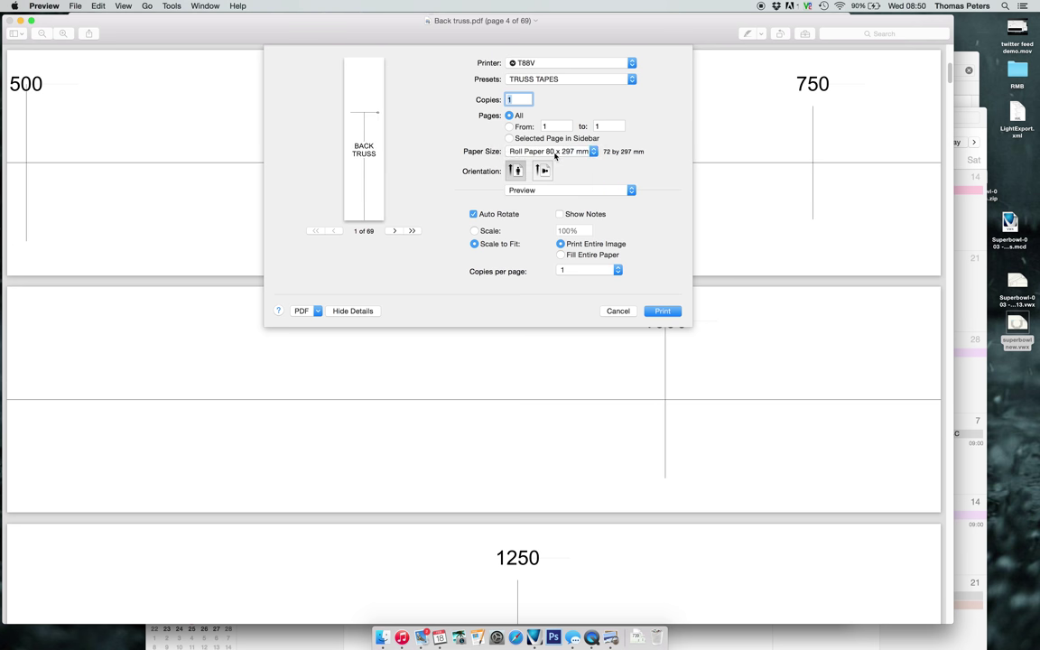